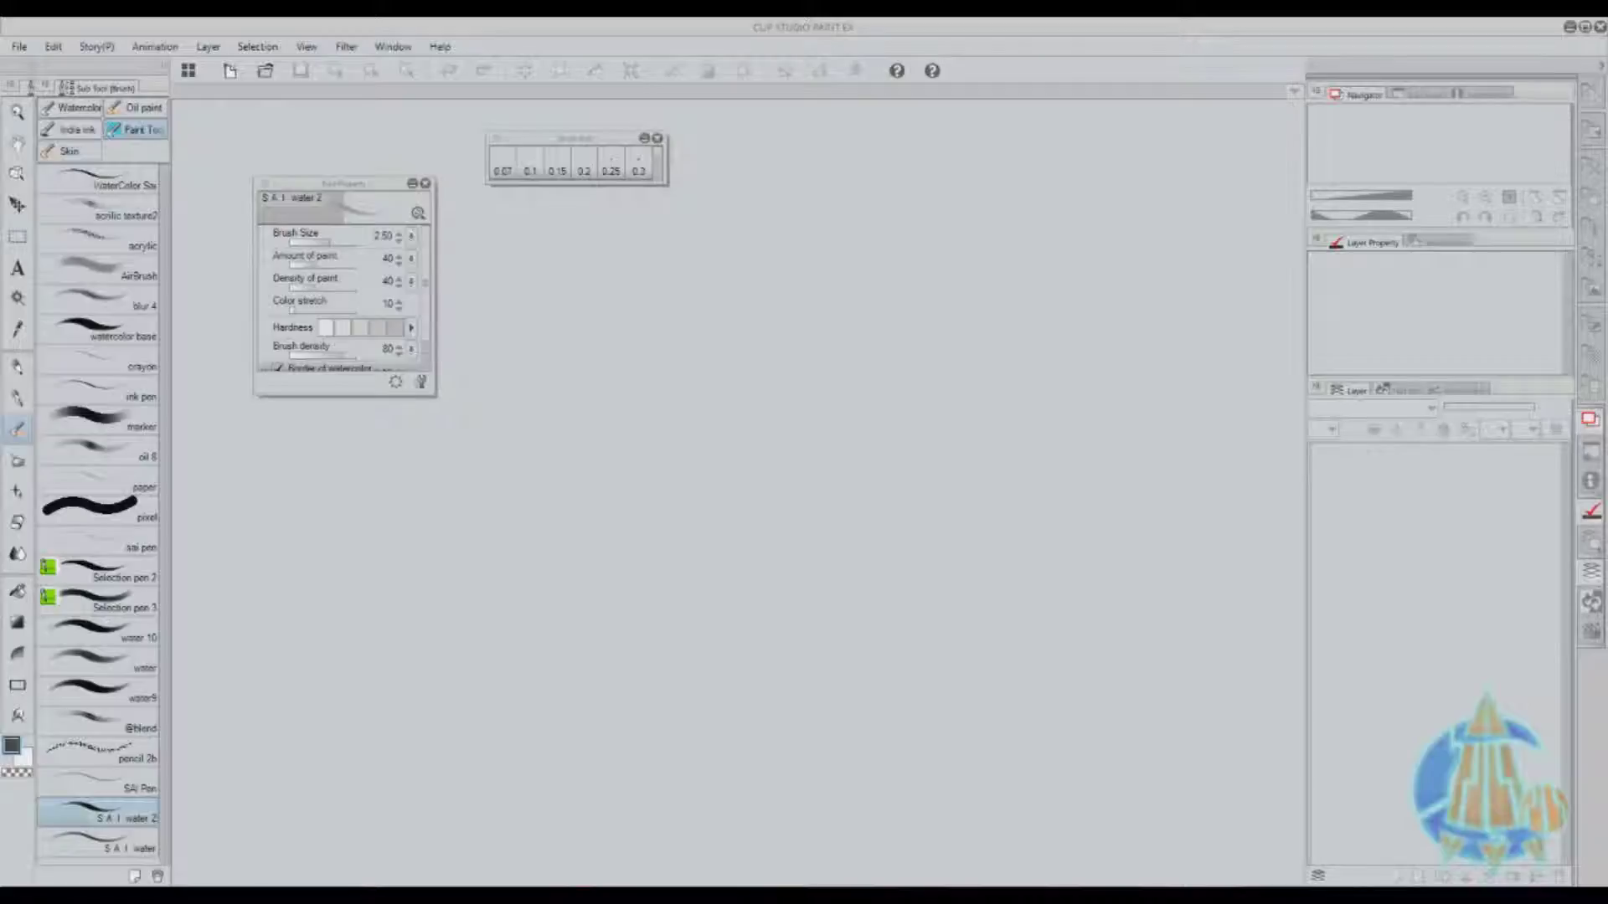
Detach the Manga material, Illustration and Basic material palettes from the dock as separate floating palettes.
click(1594, 390)
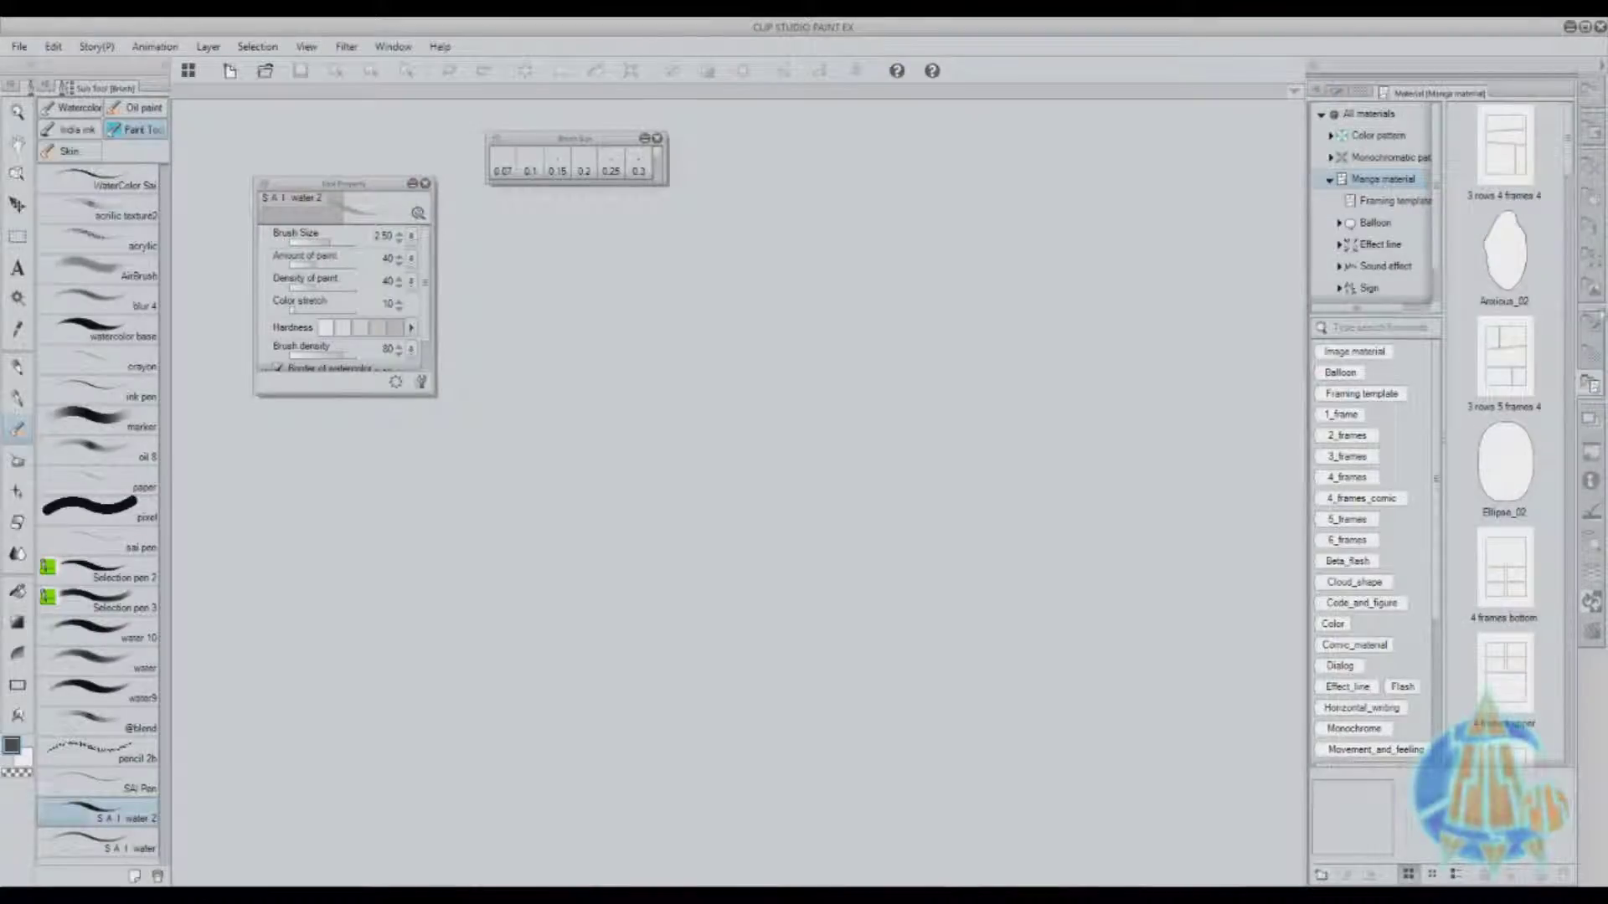
drag(1596, 394, 798, 386)
drag(1407, 92, 709, 241)
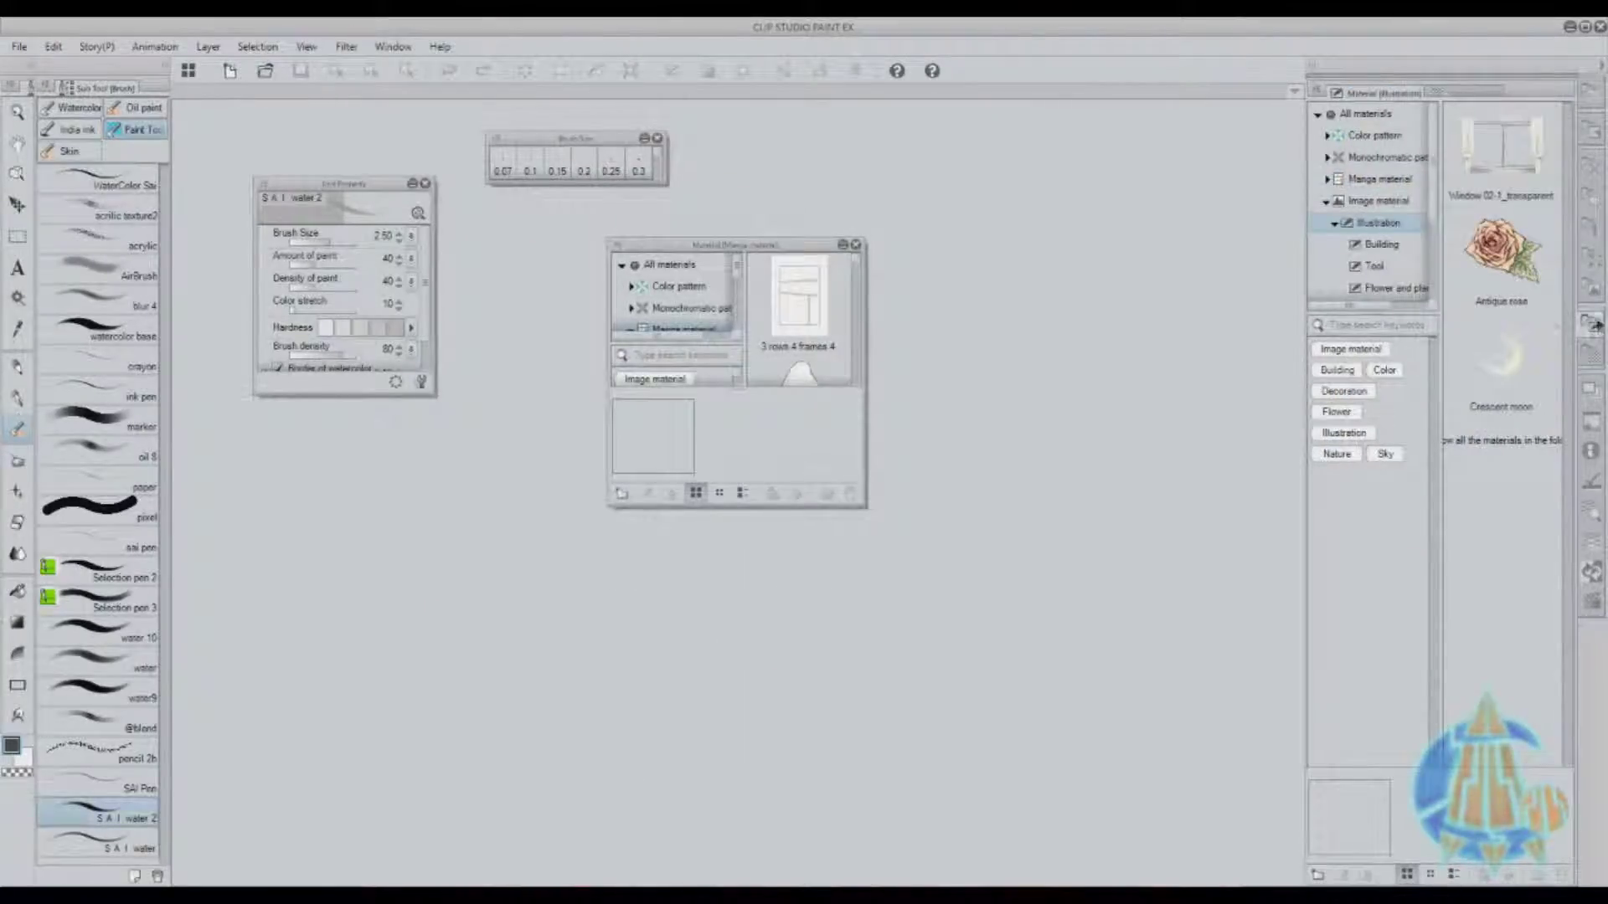
drag(1383, 94, 988, 189)
drag(1370, 92, 866, 602)
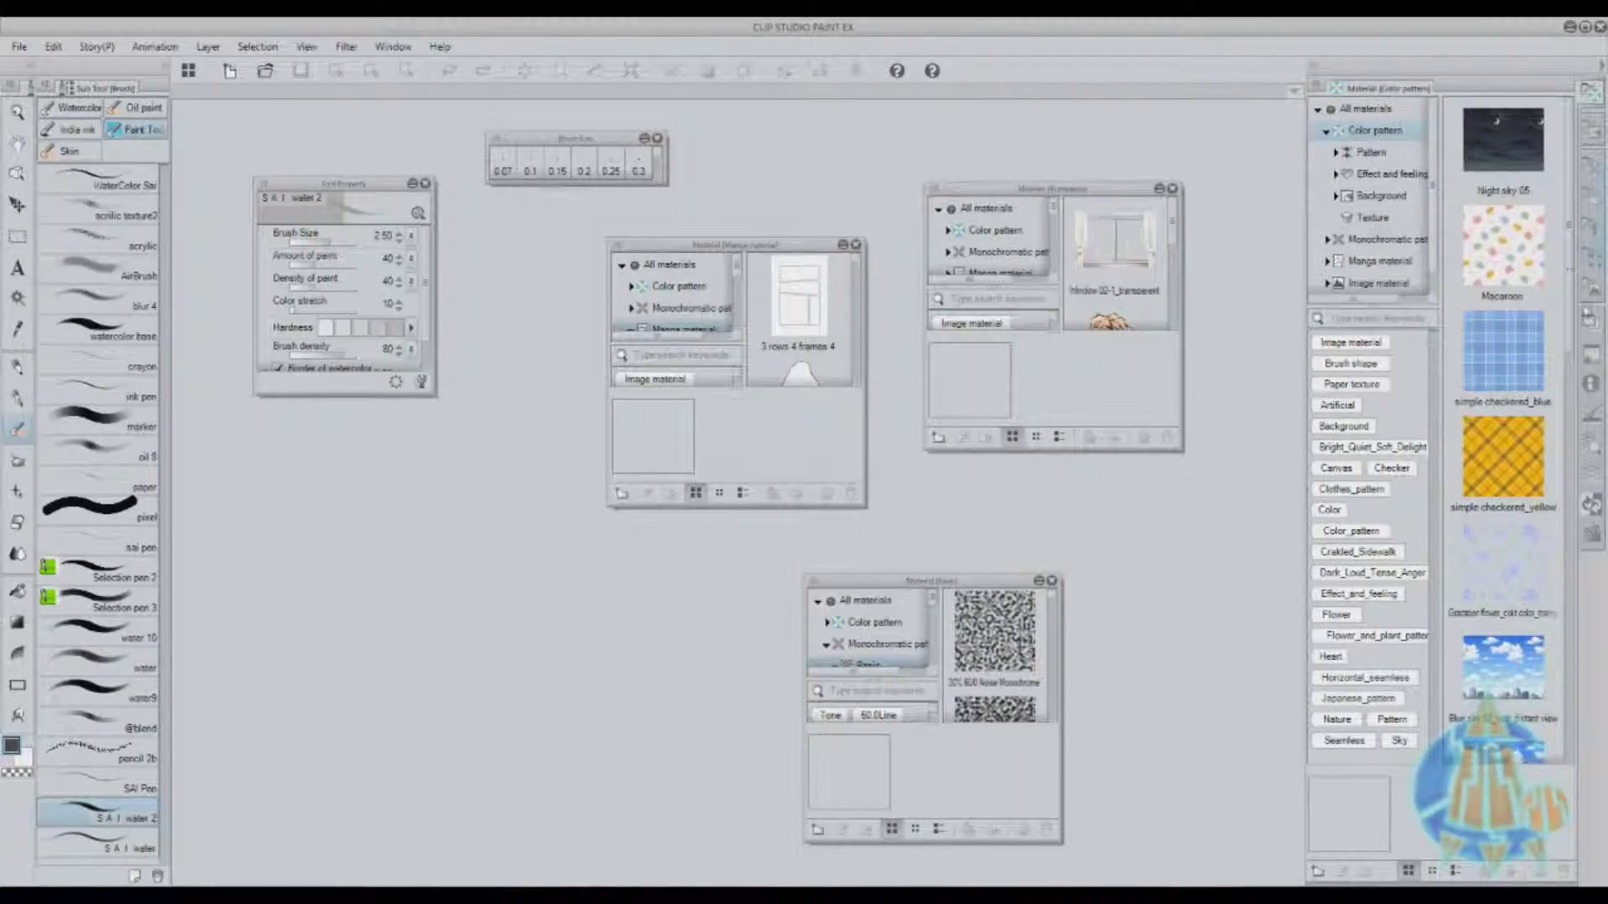
Detach the remaining material palettes, including Monochromatic pattern, 3D, Pose and Effect line, keeping only Color pattern docked.
click(1592, 288)
drag(1490, 91, 1071, 103)
drag(1446, 88, 1145, 495)
drag(1361, 90, 552, 607)
drag(1356, 98, 401, 464)
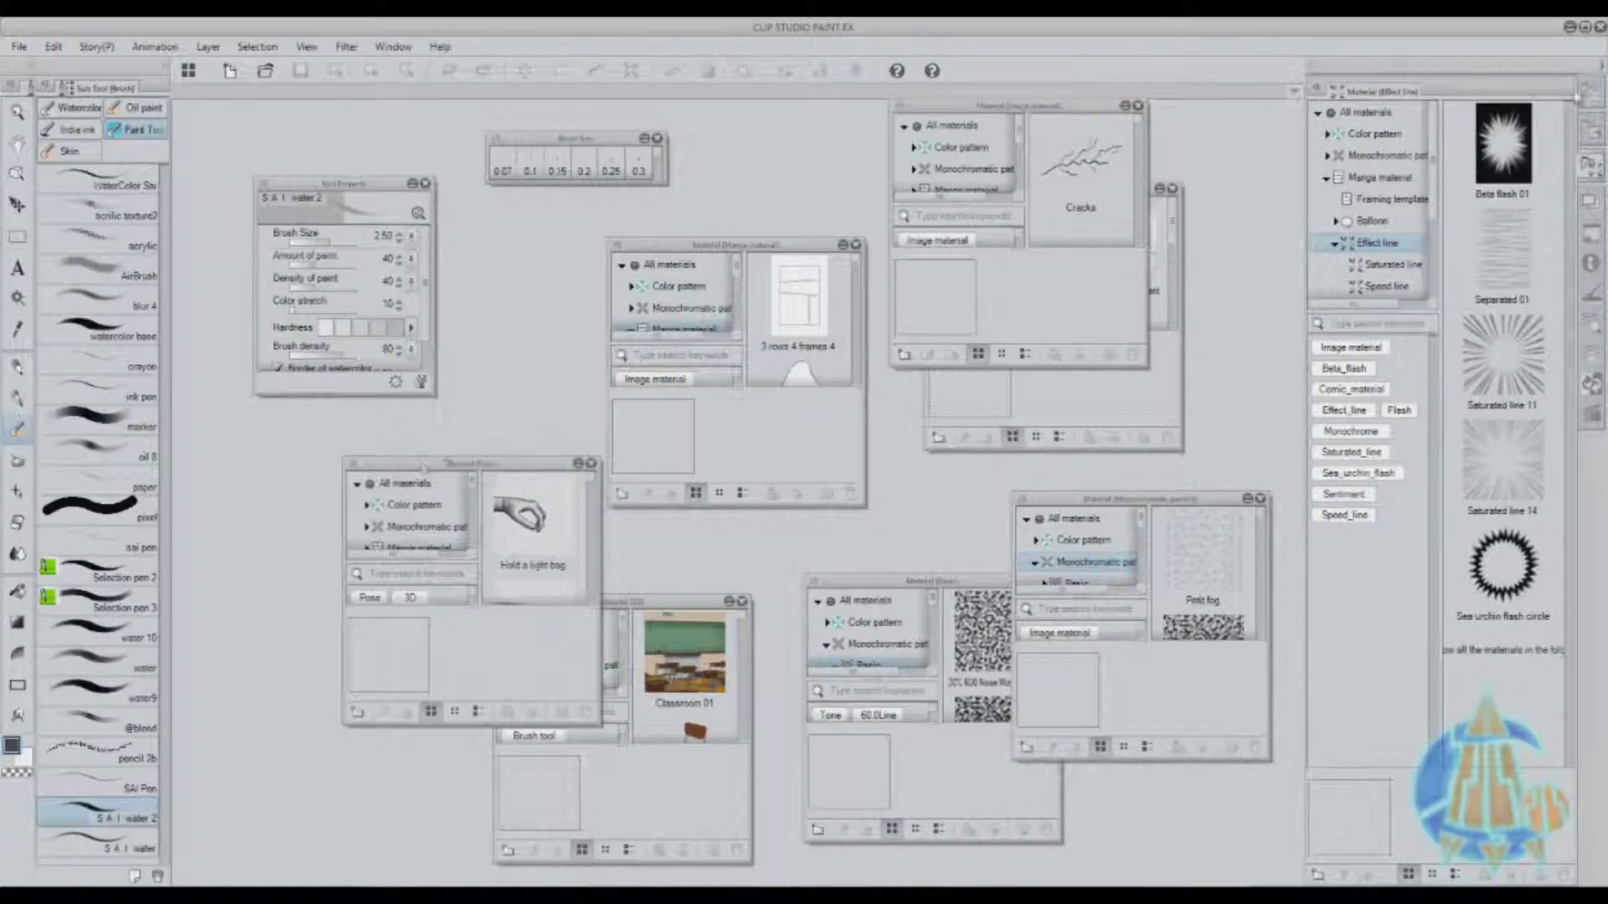
drag(1365, 91, 921, 502)
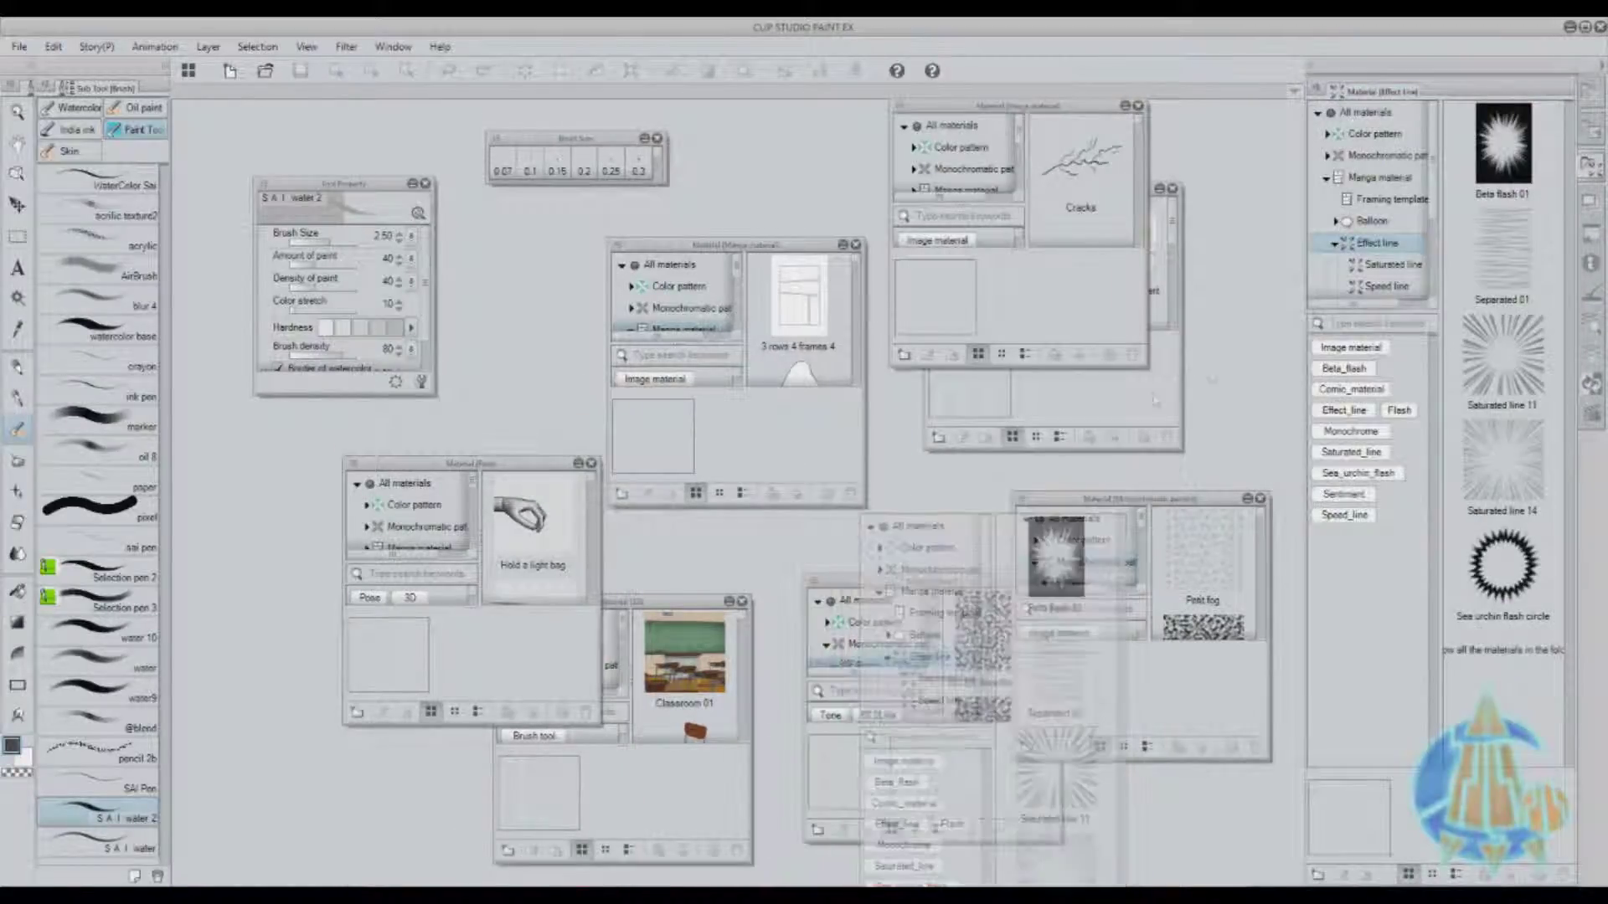
drag(1380, 93, 1403, 319)
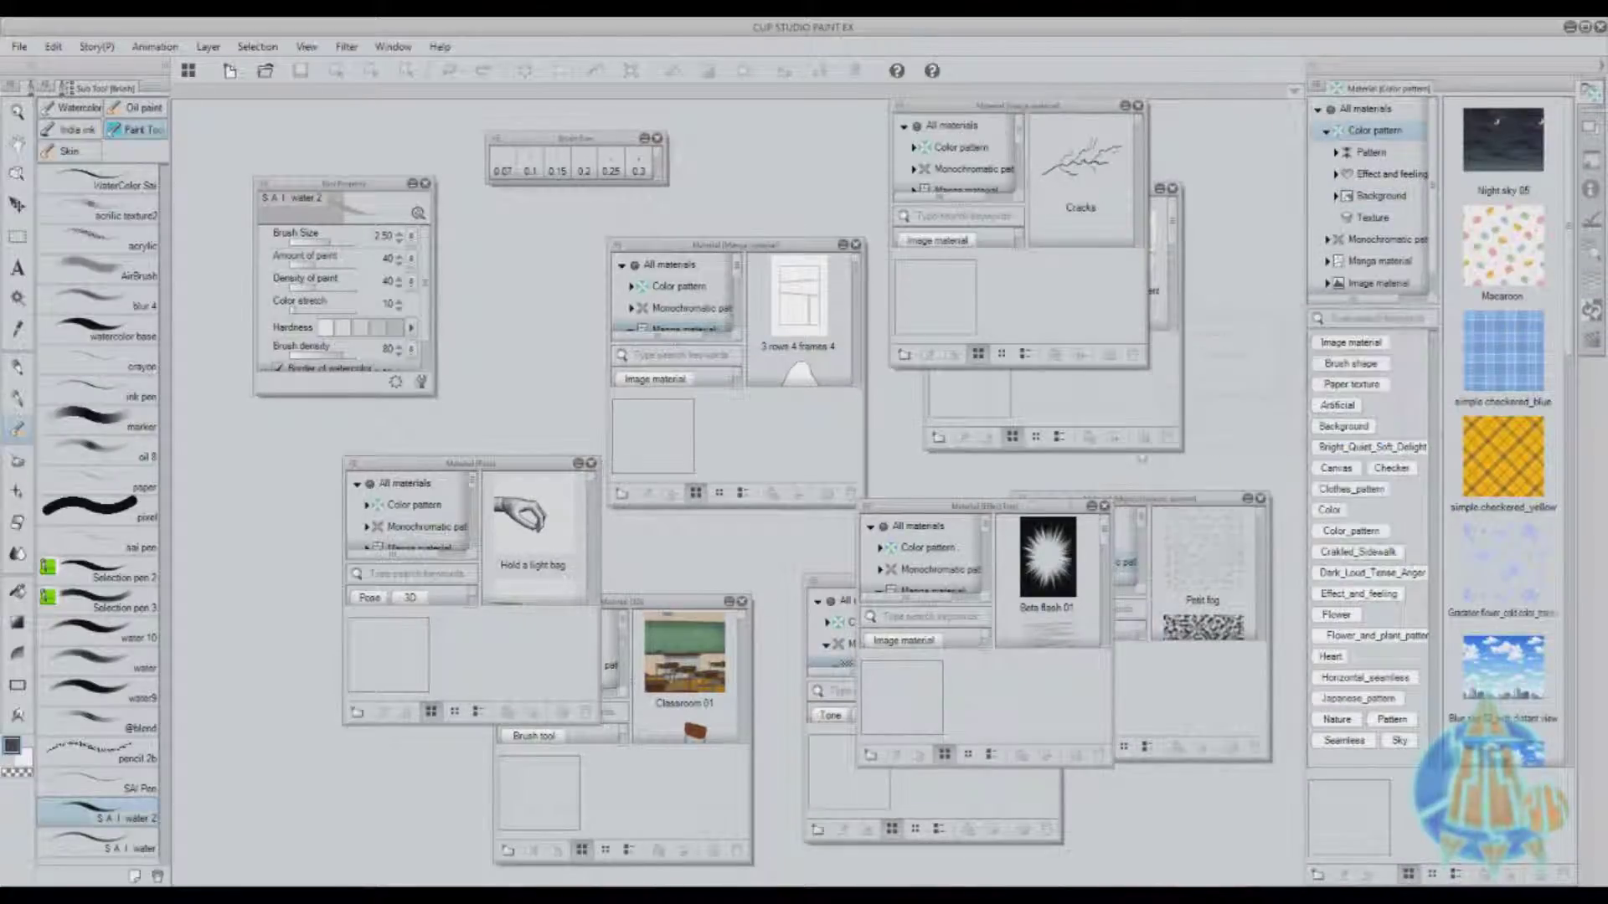
Close all the floating material palettes and select the Color pattern folder in the docked one.
click(1105, 507)
click(1260, 500)
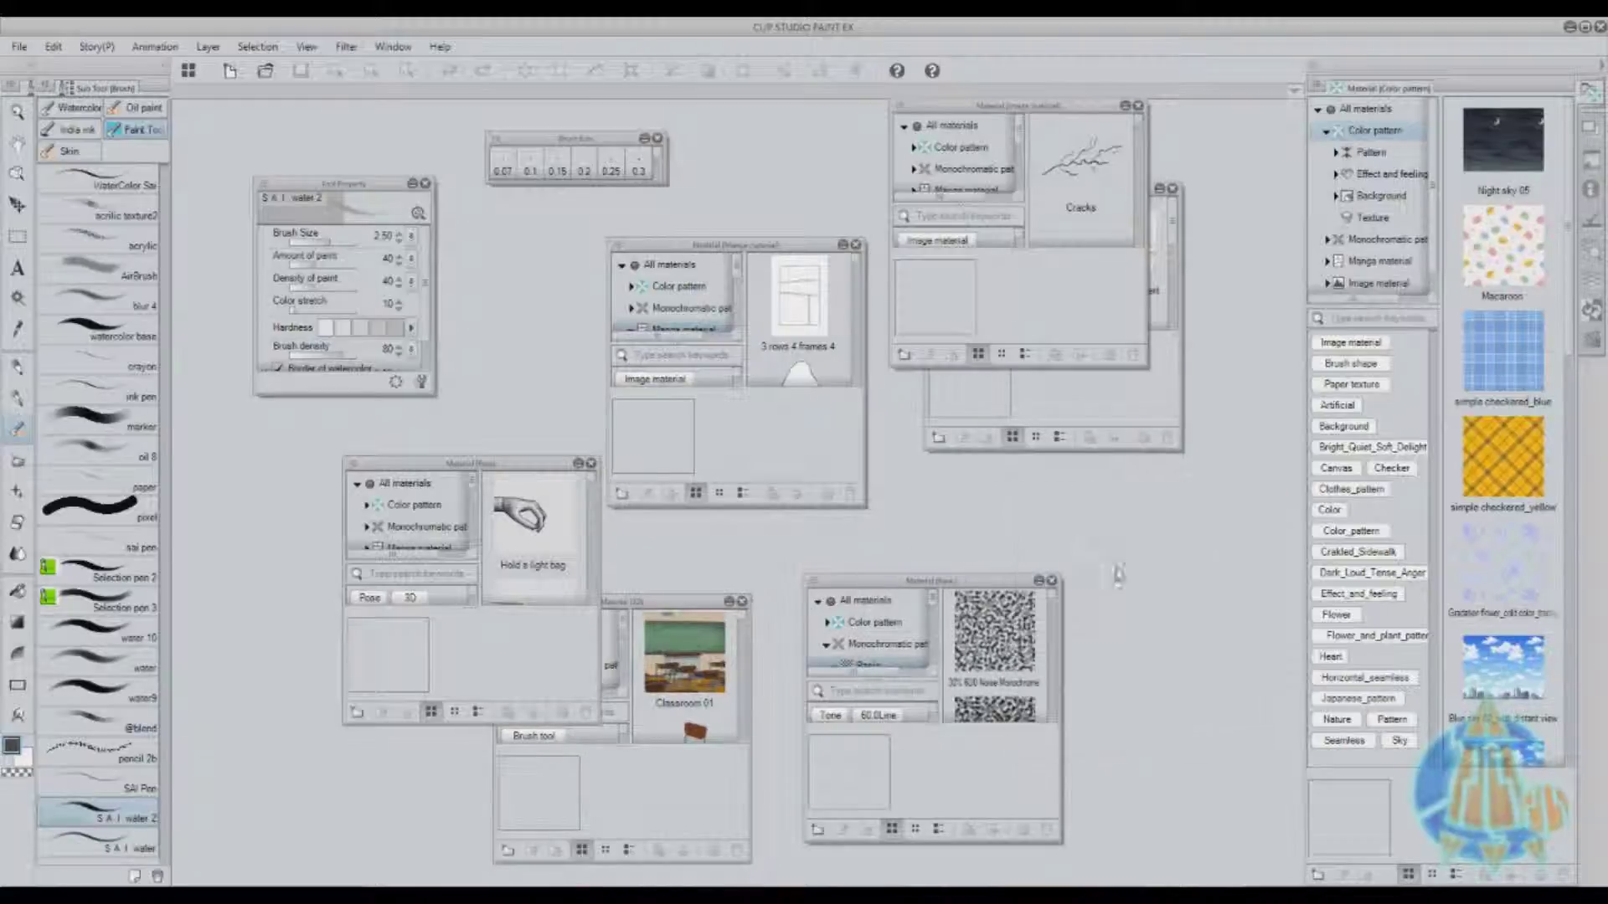
click(1053, 581)
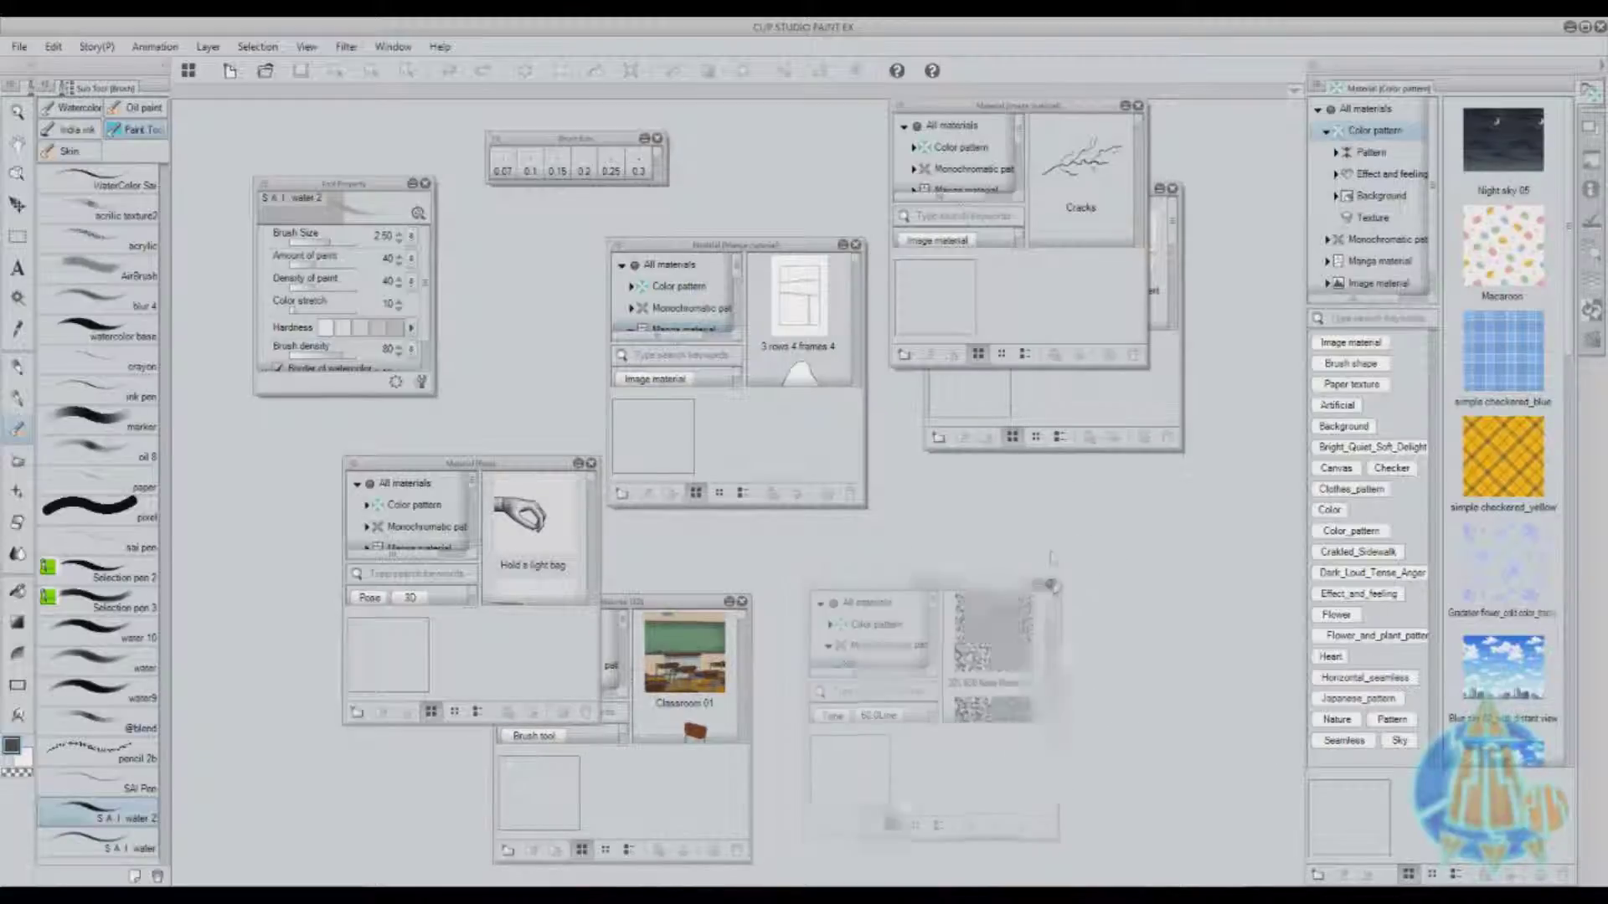
click(1137, 106)
click(1172, 189)
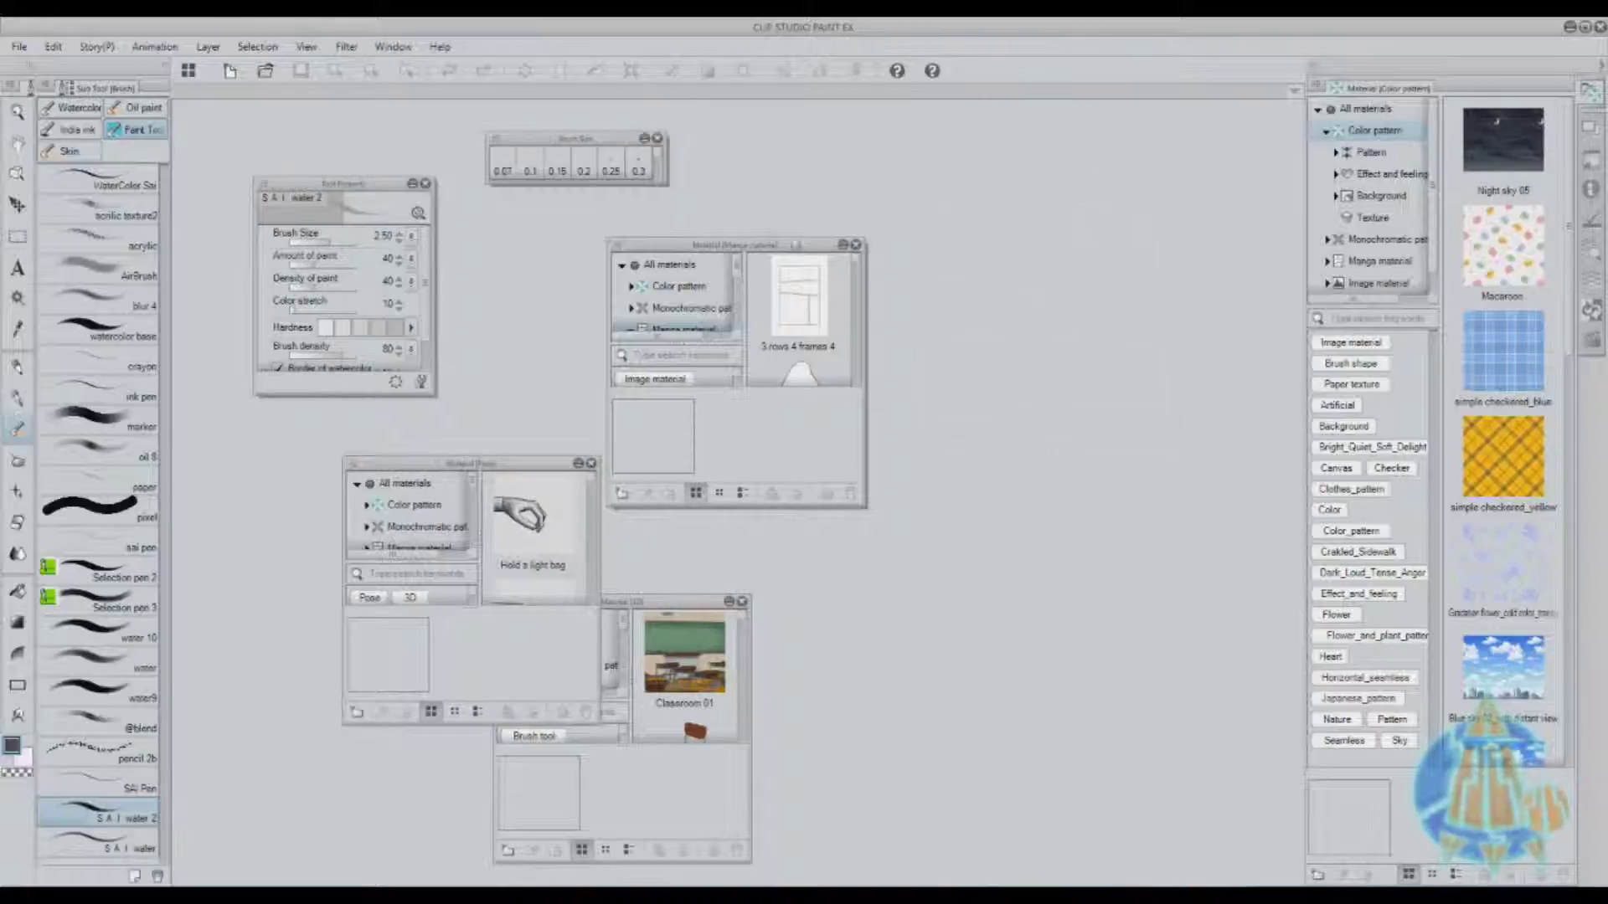
click(855, 245)
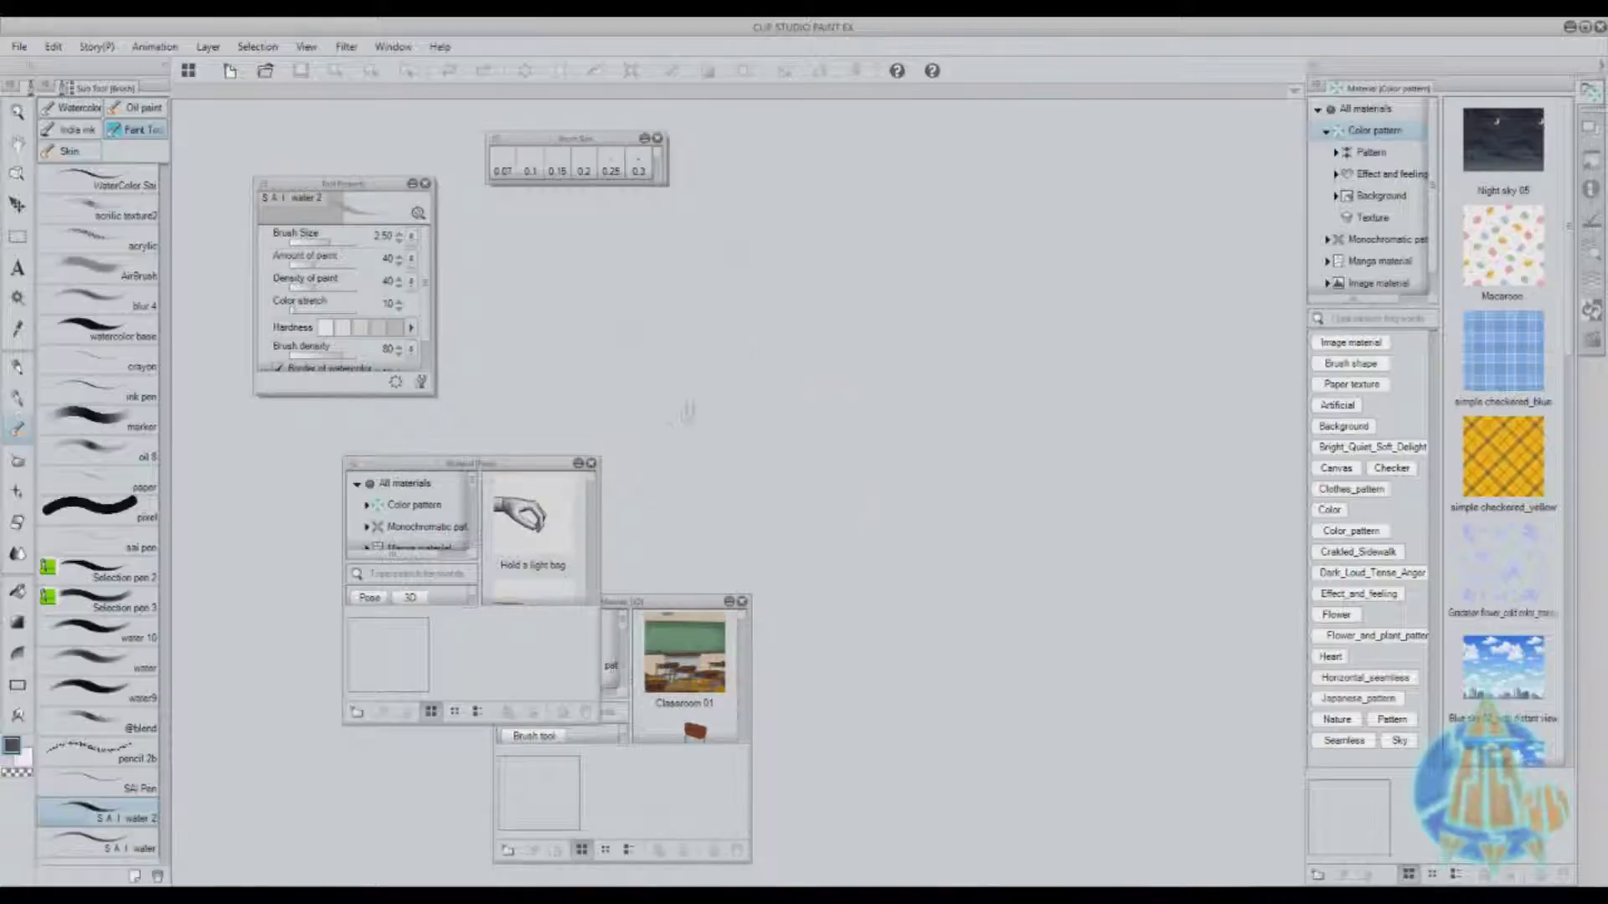
click(591, 464)
click(742, 601)
click(1365, 218)
click(1373, 130)
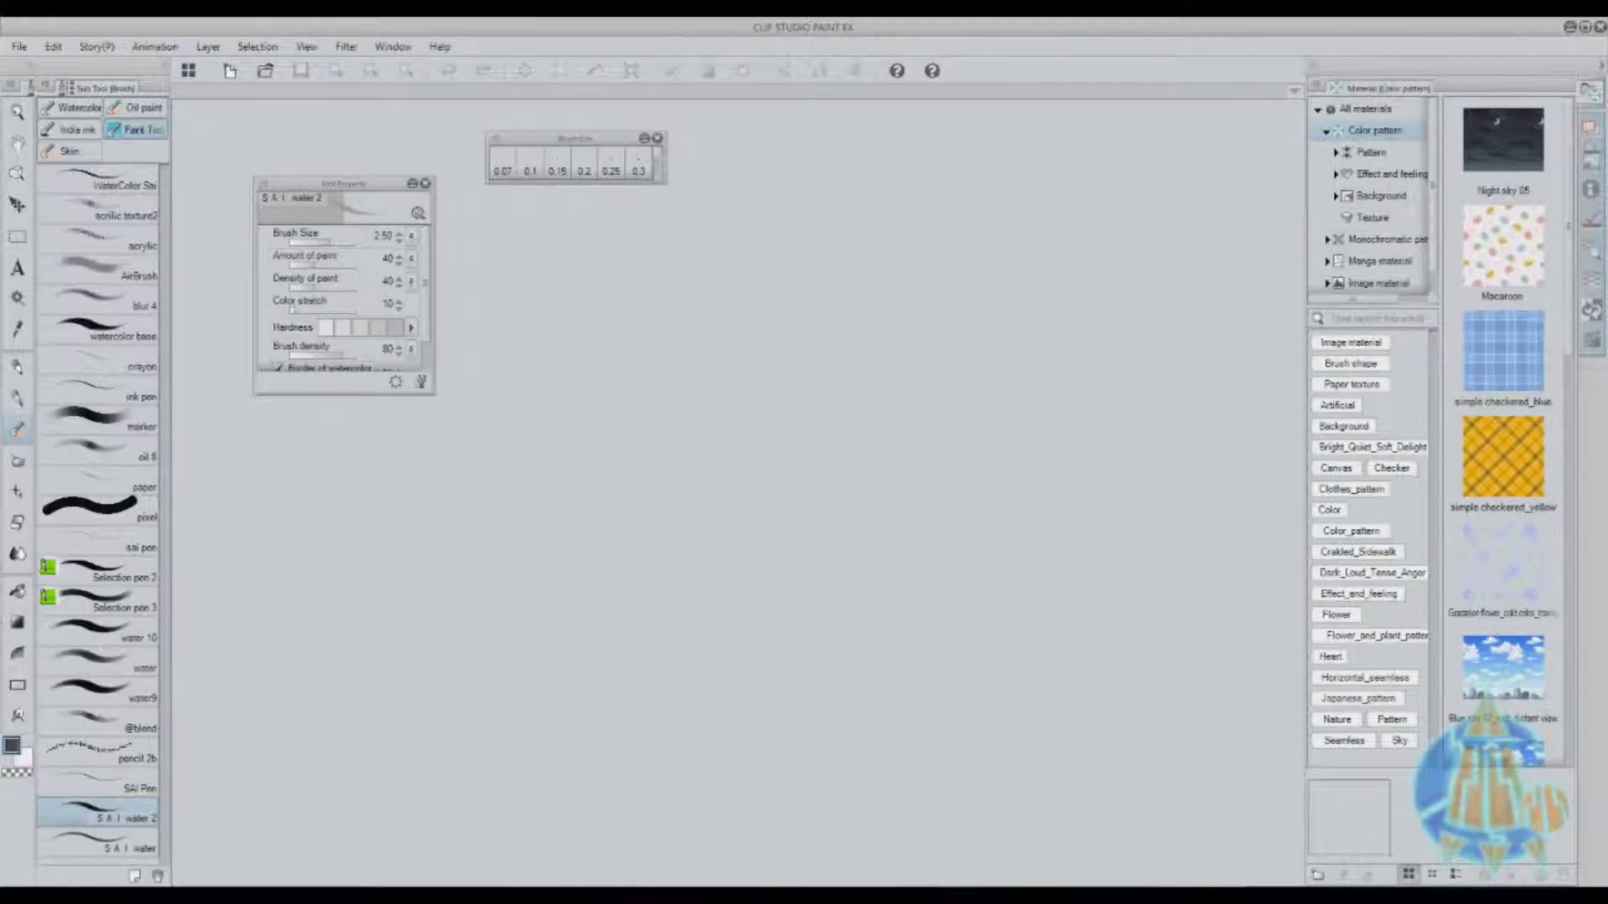
Move Information and Sub View into a dock group of their own, with Sub View above Information, and make Sub View taller.
click(1592, 162)
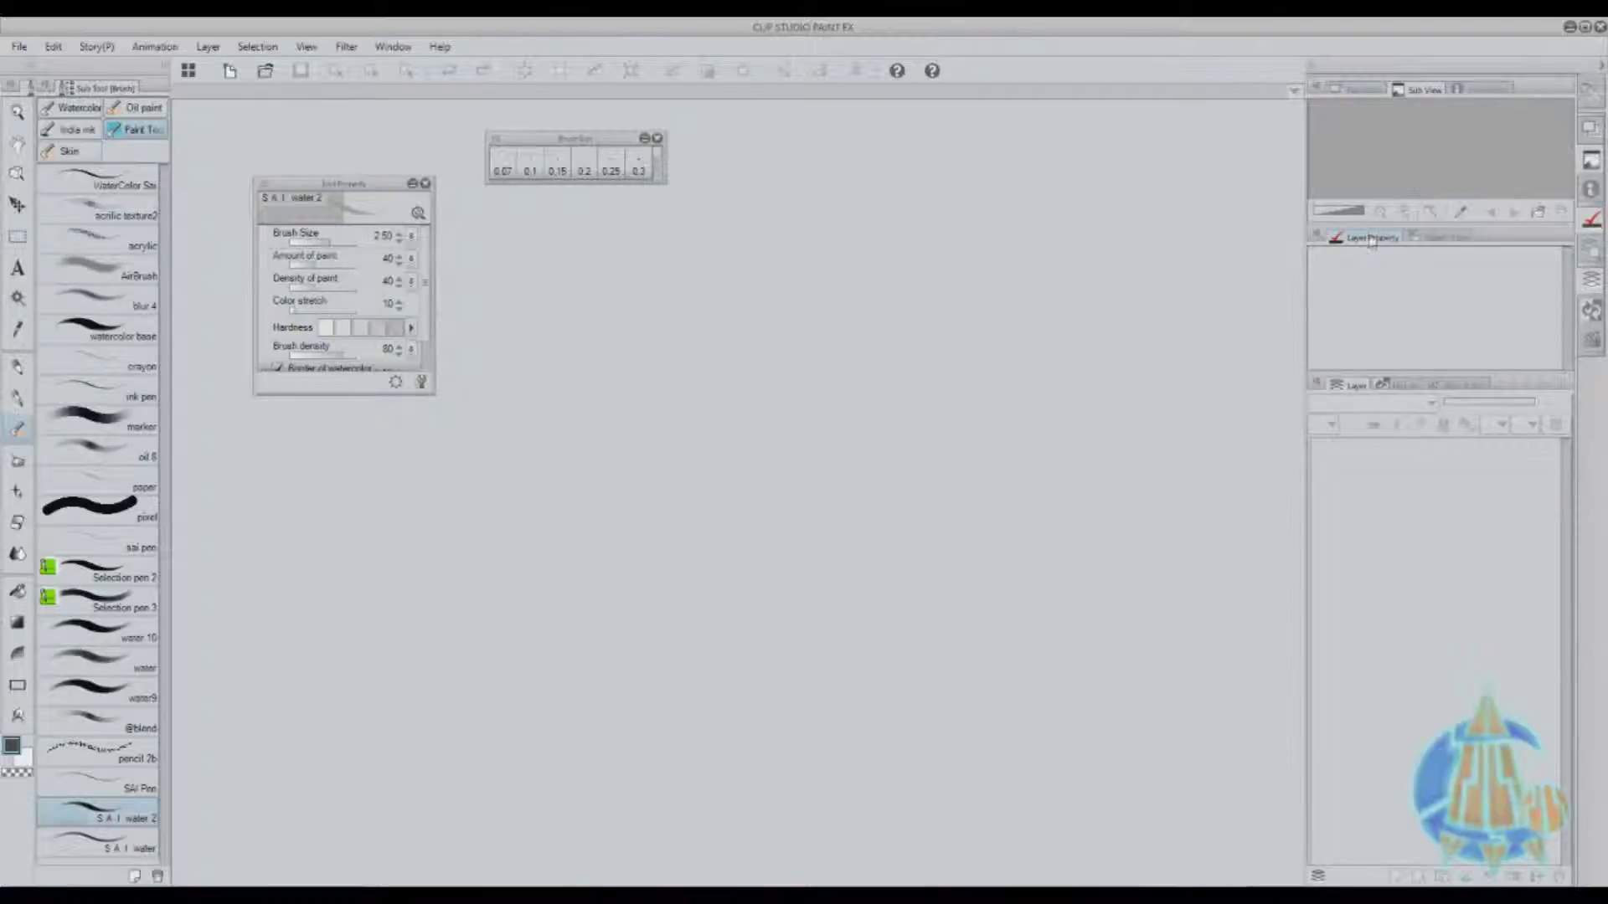
click(1361, 92)
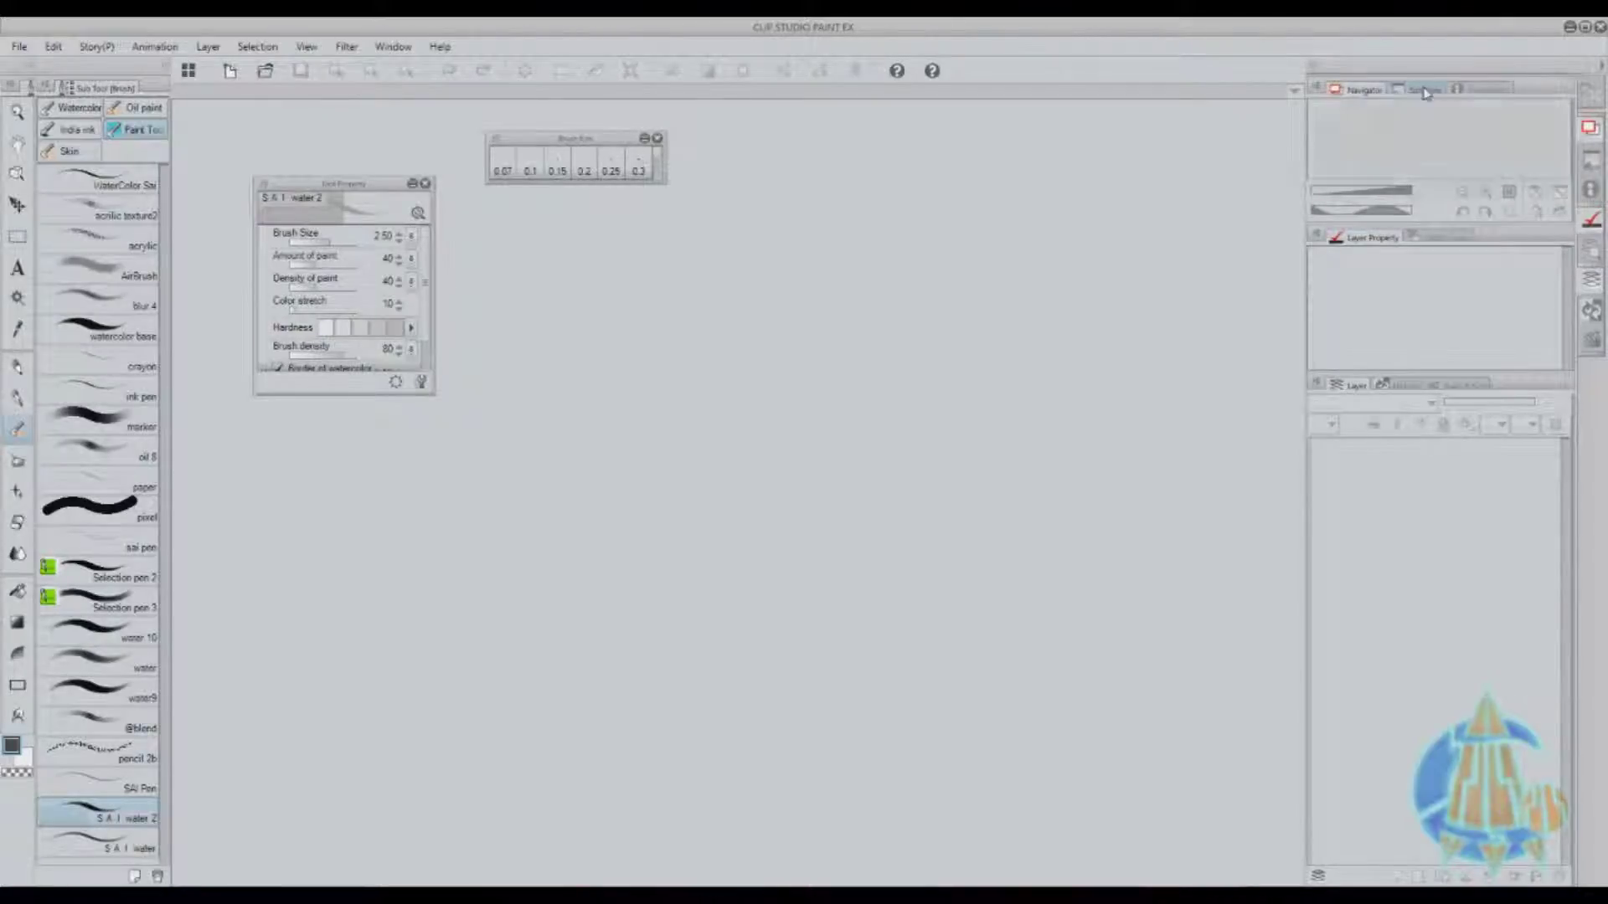
click(1418, 90)
drag(1431, 96, 975, 242)
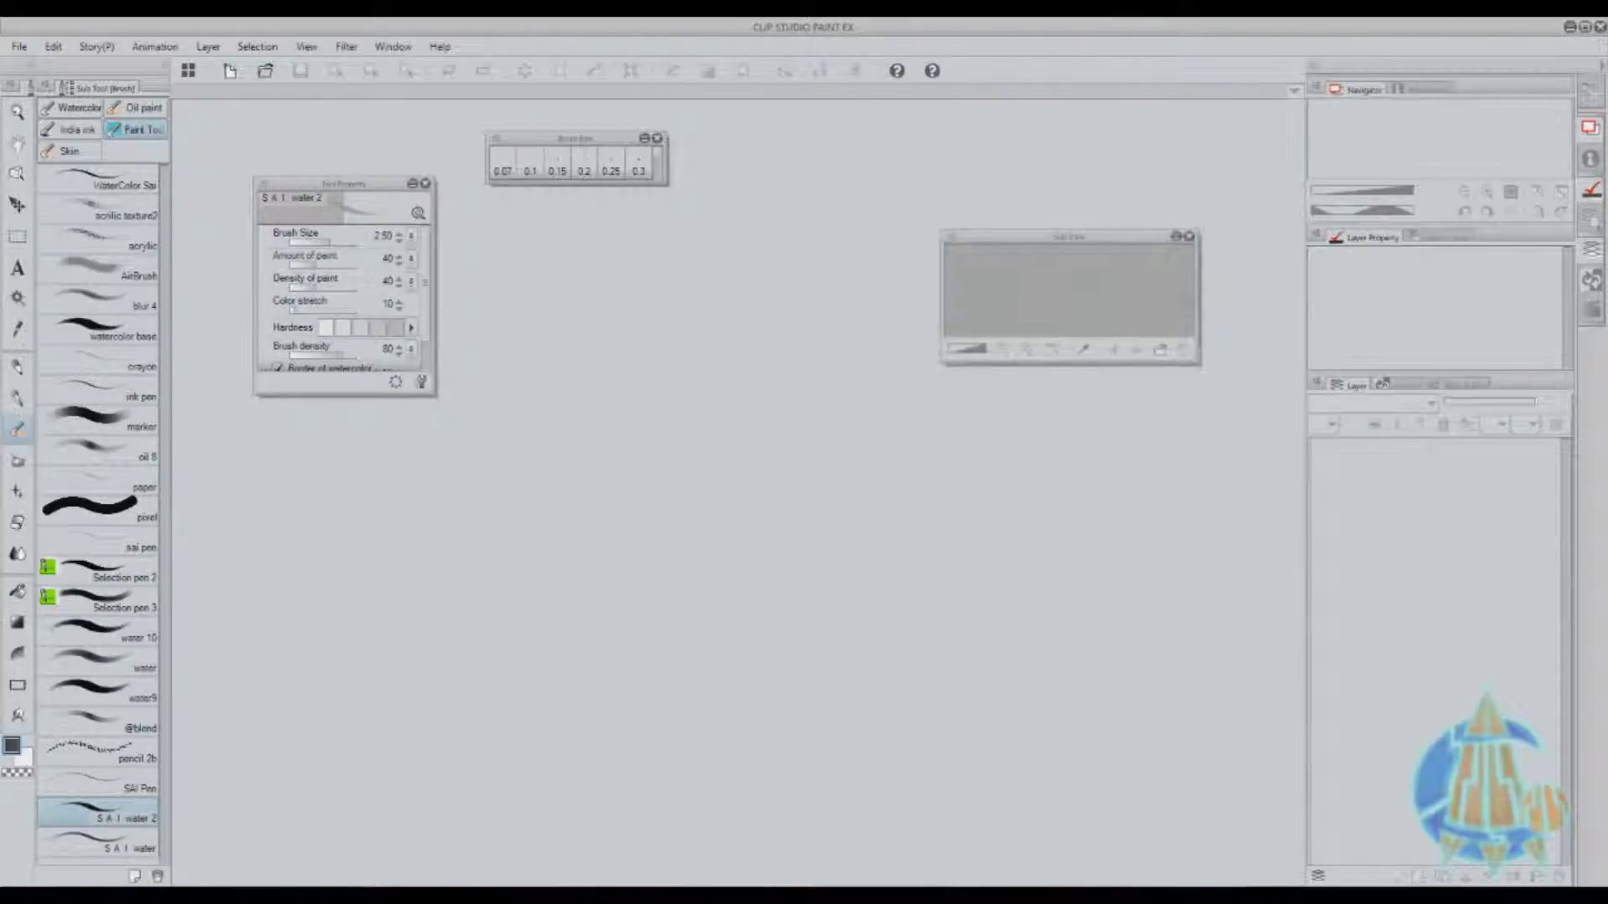
drag(1421, 90, 1591, 164)
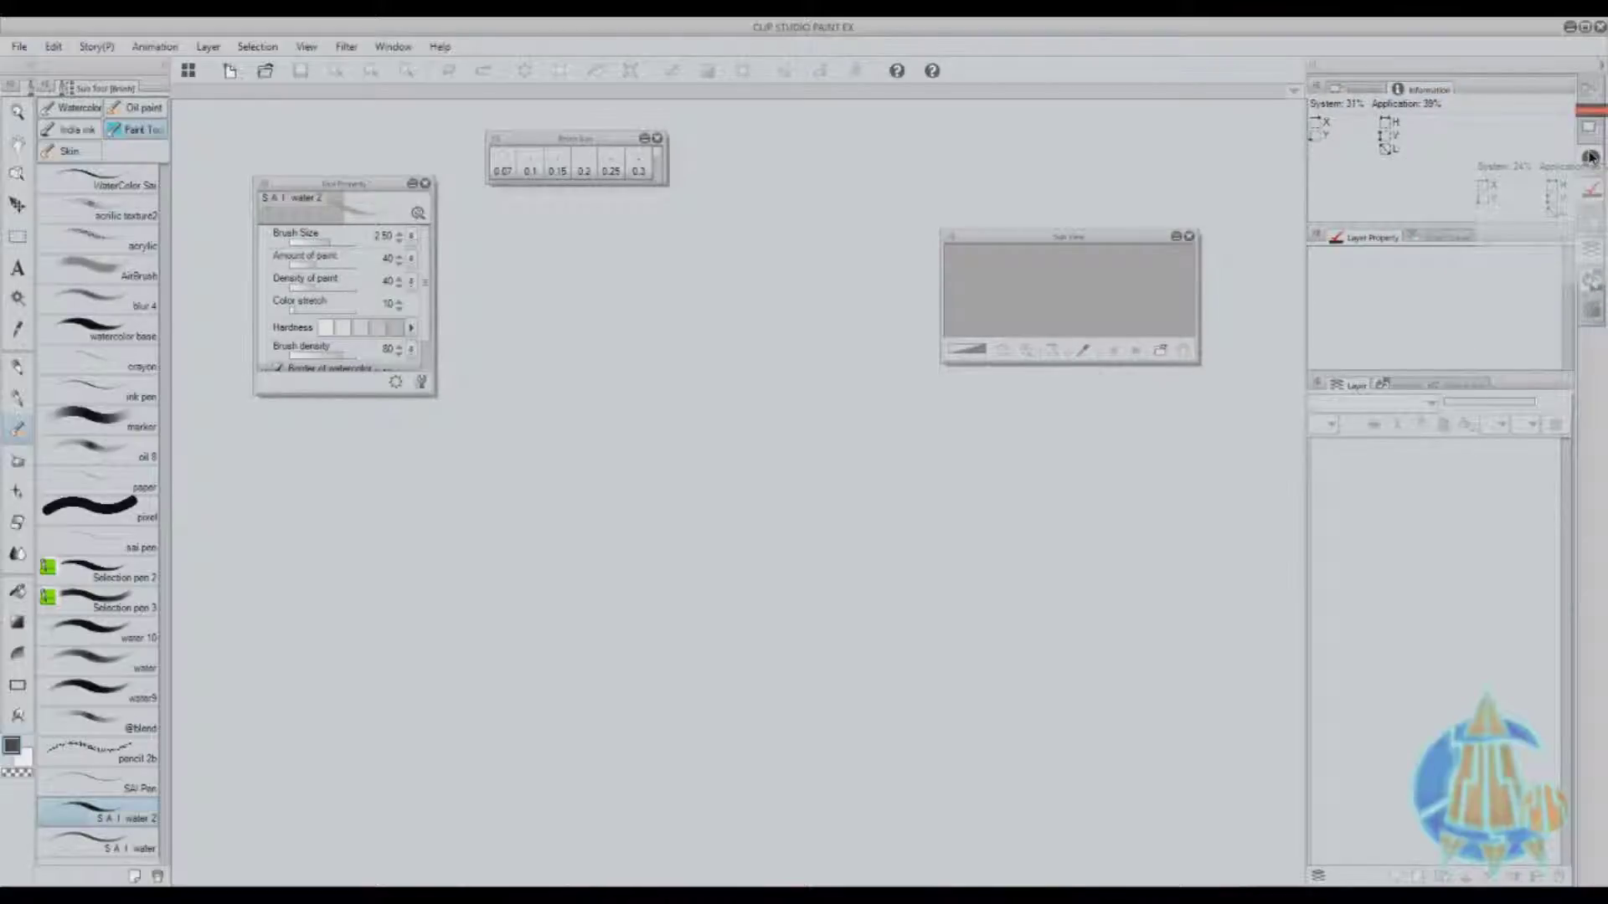
drag(1051, 249, 1422, 90)
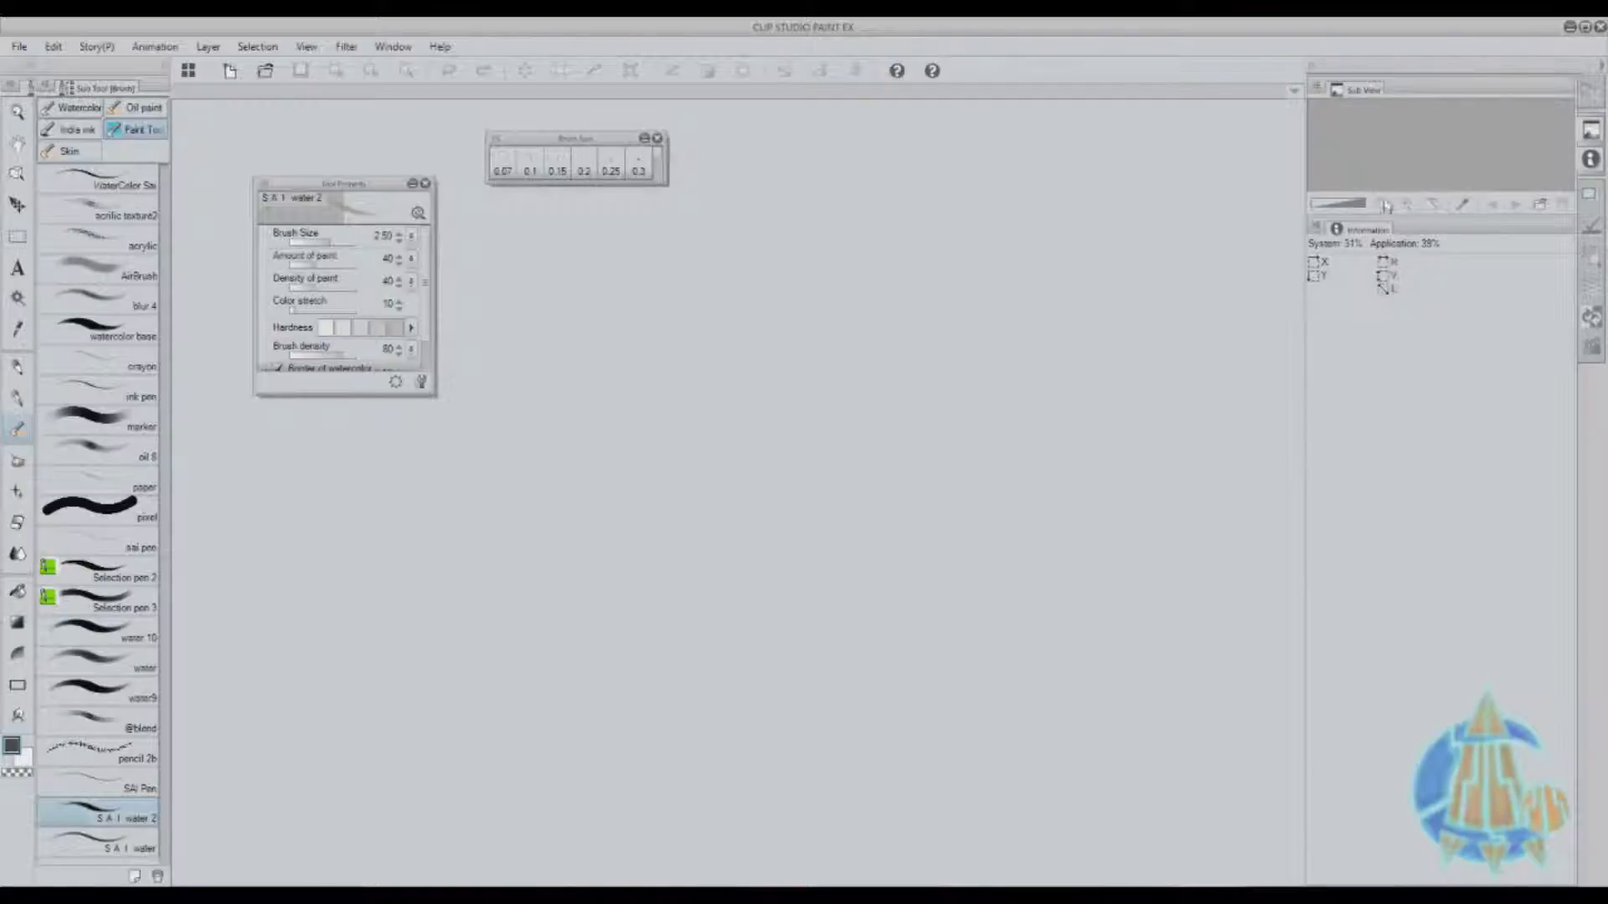
drag(1462, 219, 1462, 258)
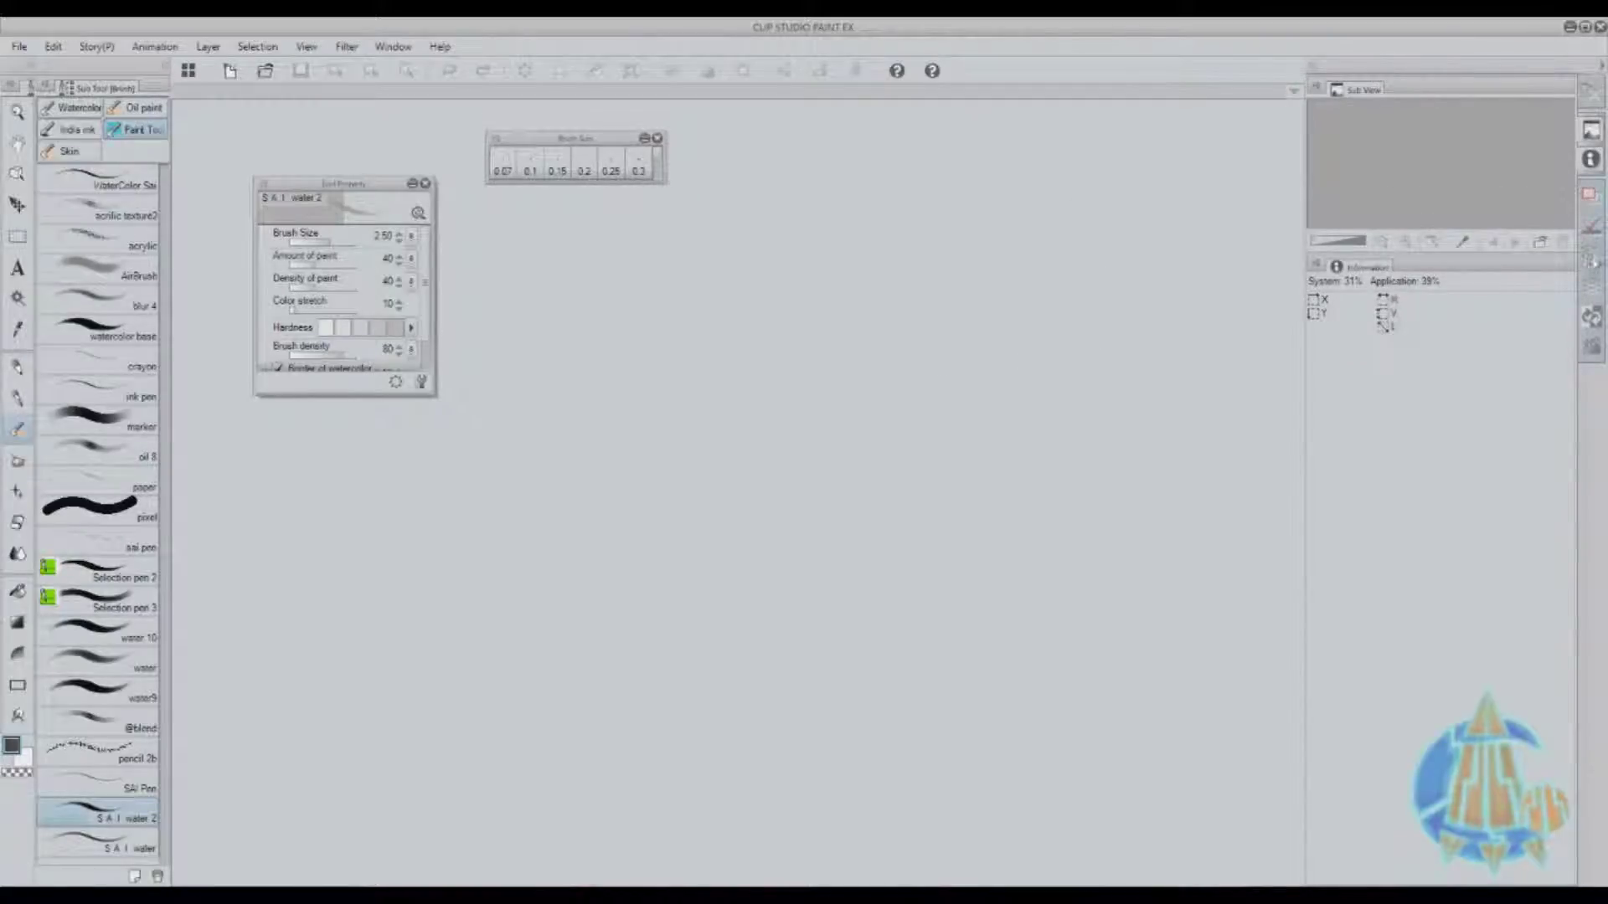
Detach the palette tabbed beside Layer Property from its group and close it.
click(1594, 266)
drag(1437, 243, 540, 208)
click(654, 212)
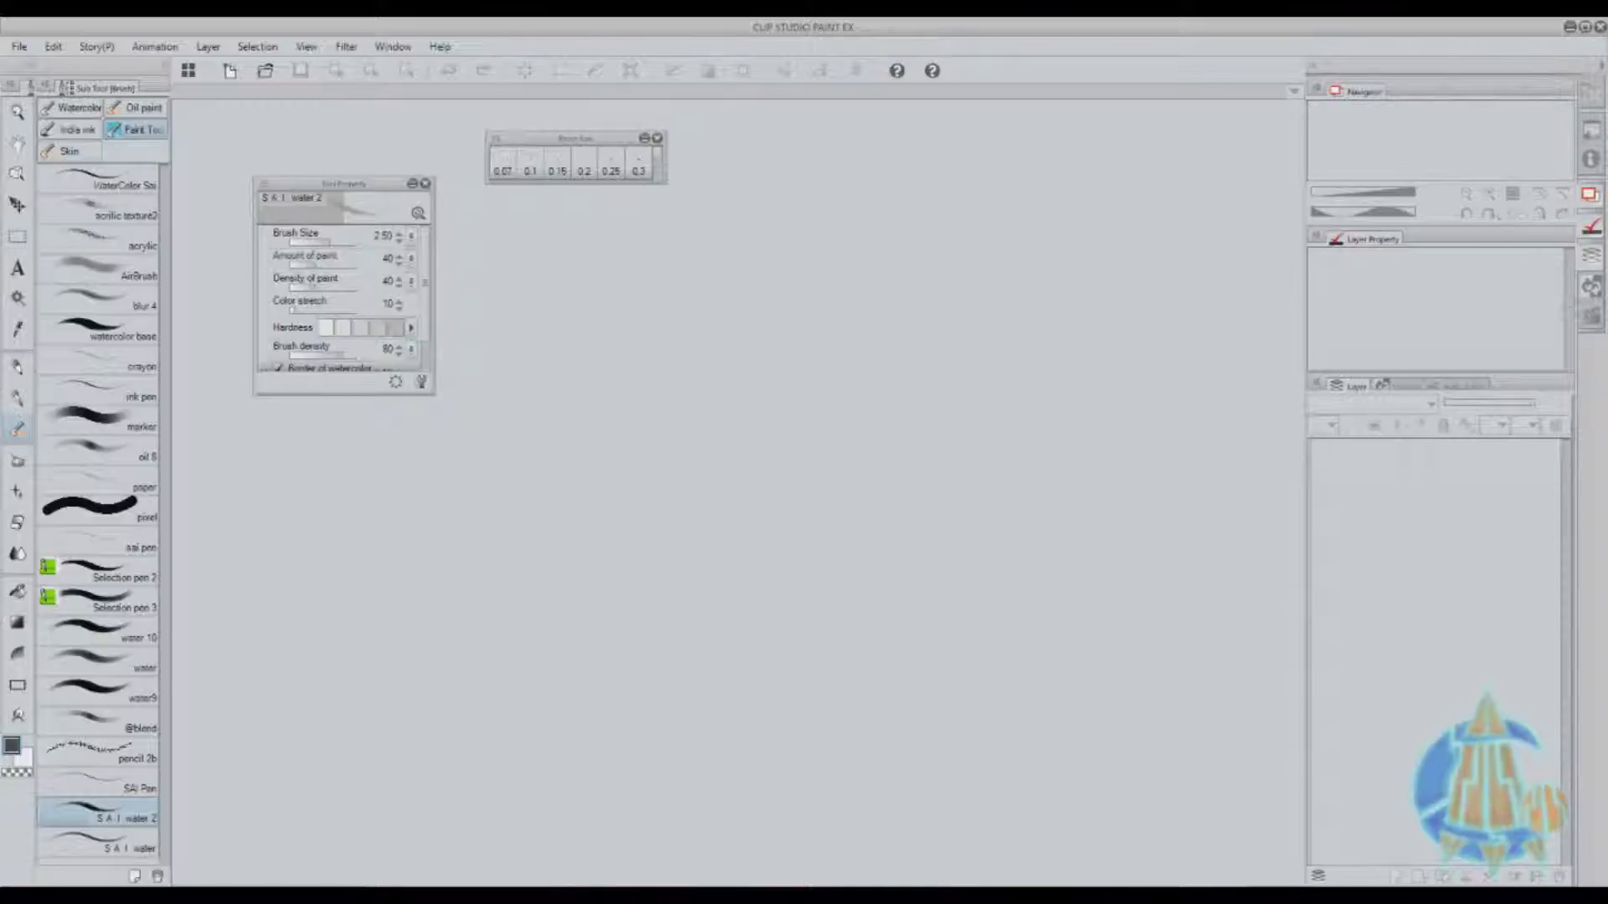
Detach the History and Navigator palettes from the Layer dock group as floating palettes.
click(1594, 313)
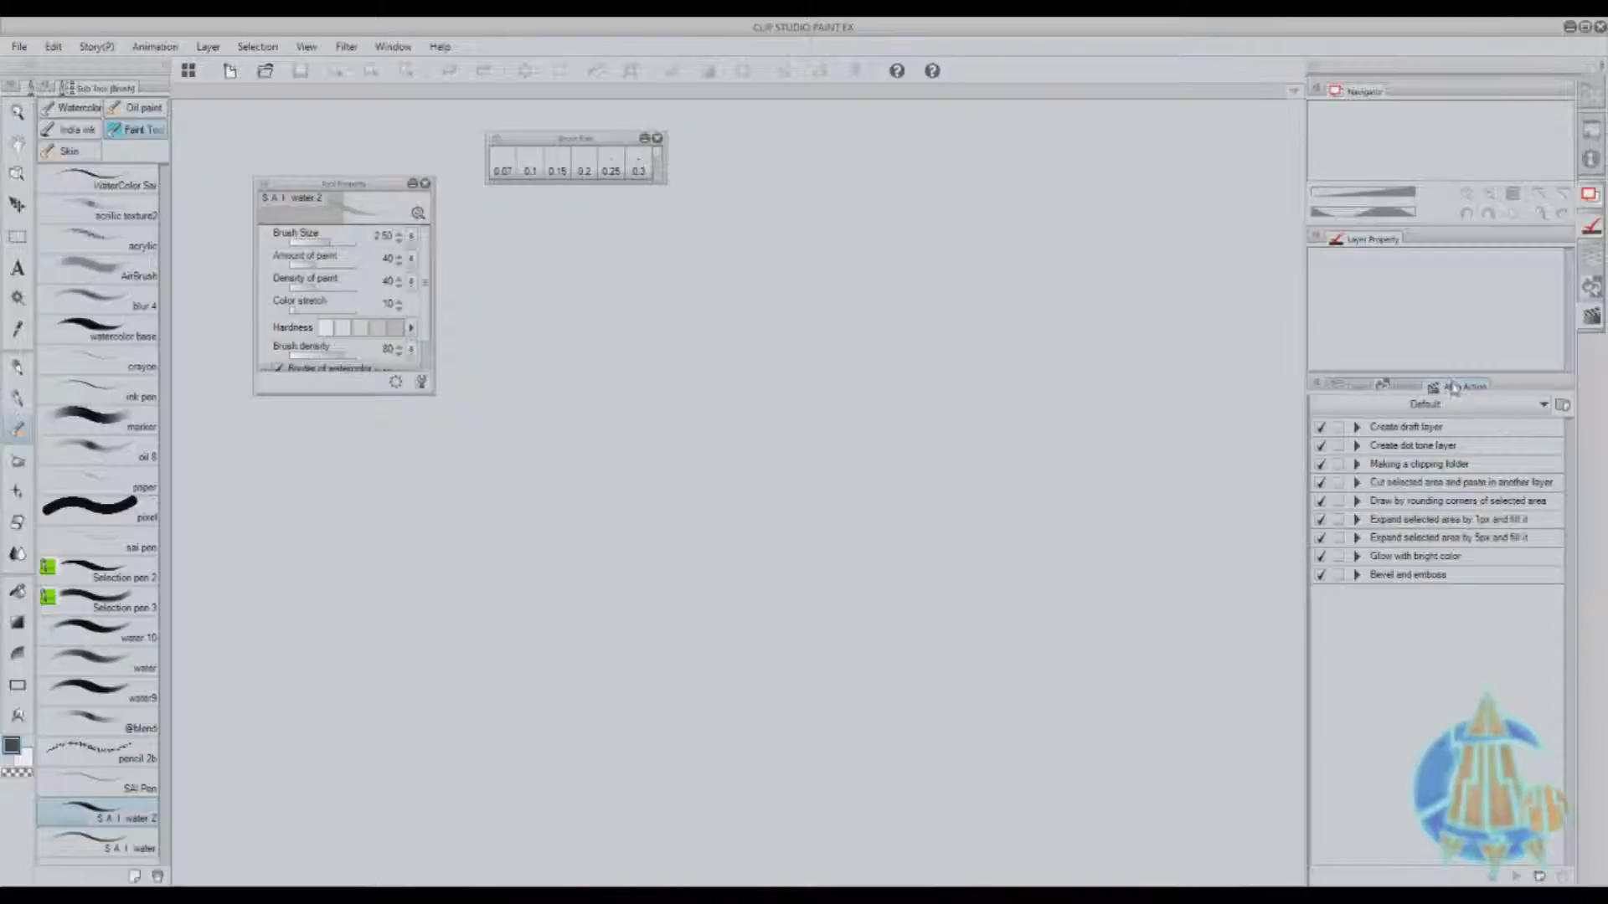
drag(1390, 389, 1386, 220)
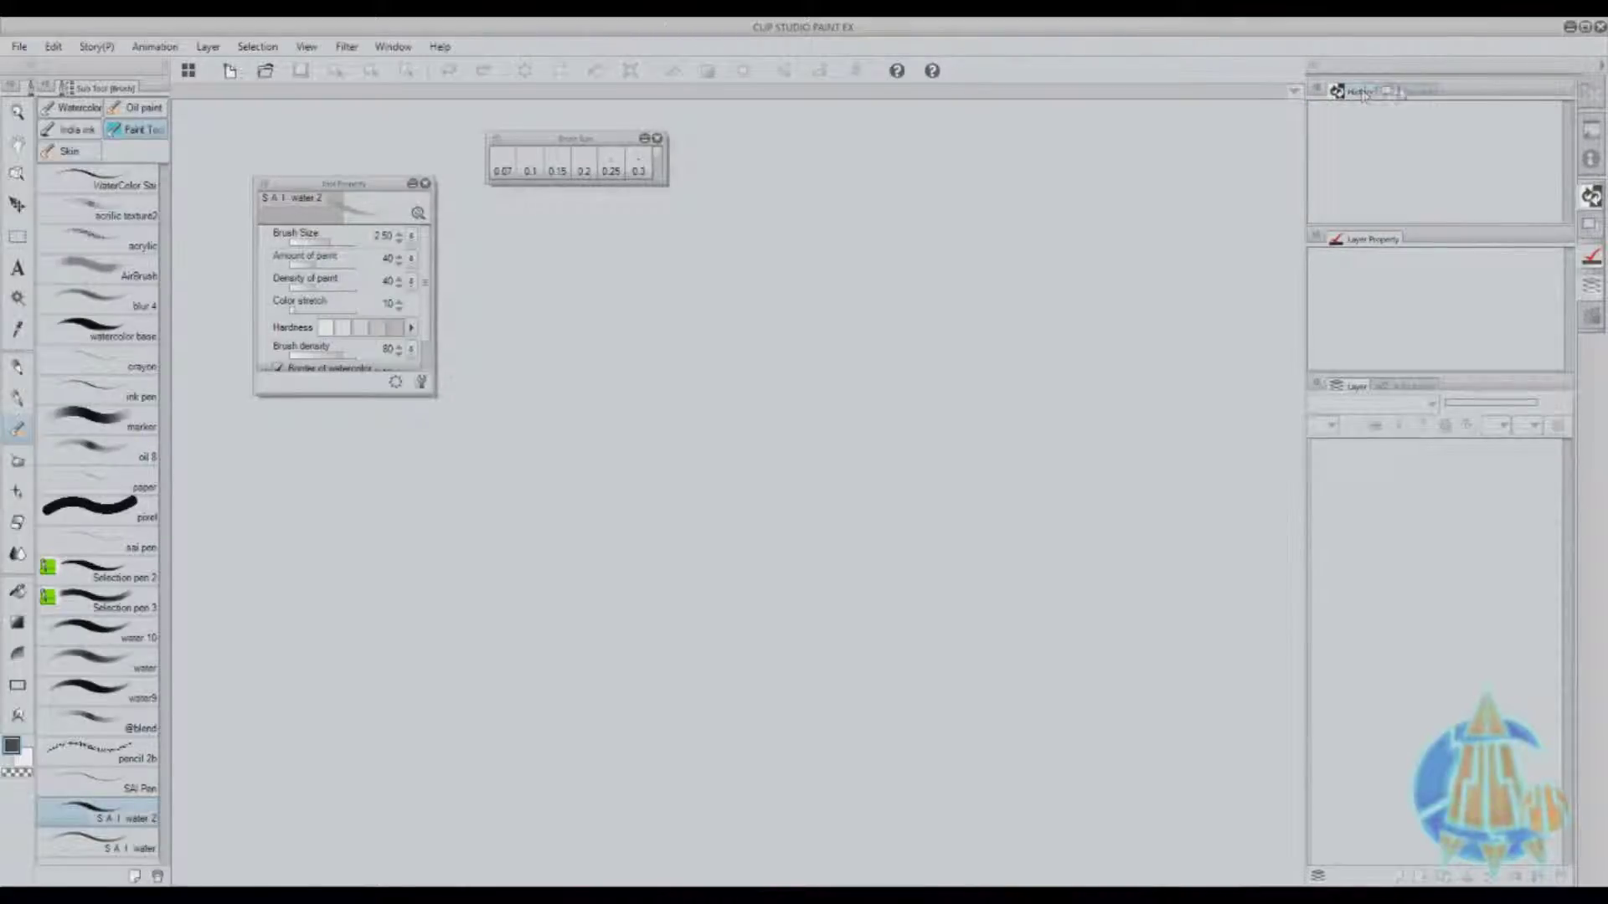
drag(1350, 94, 1009, 269)
drag(1350, 95, 941, 162)
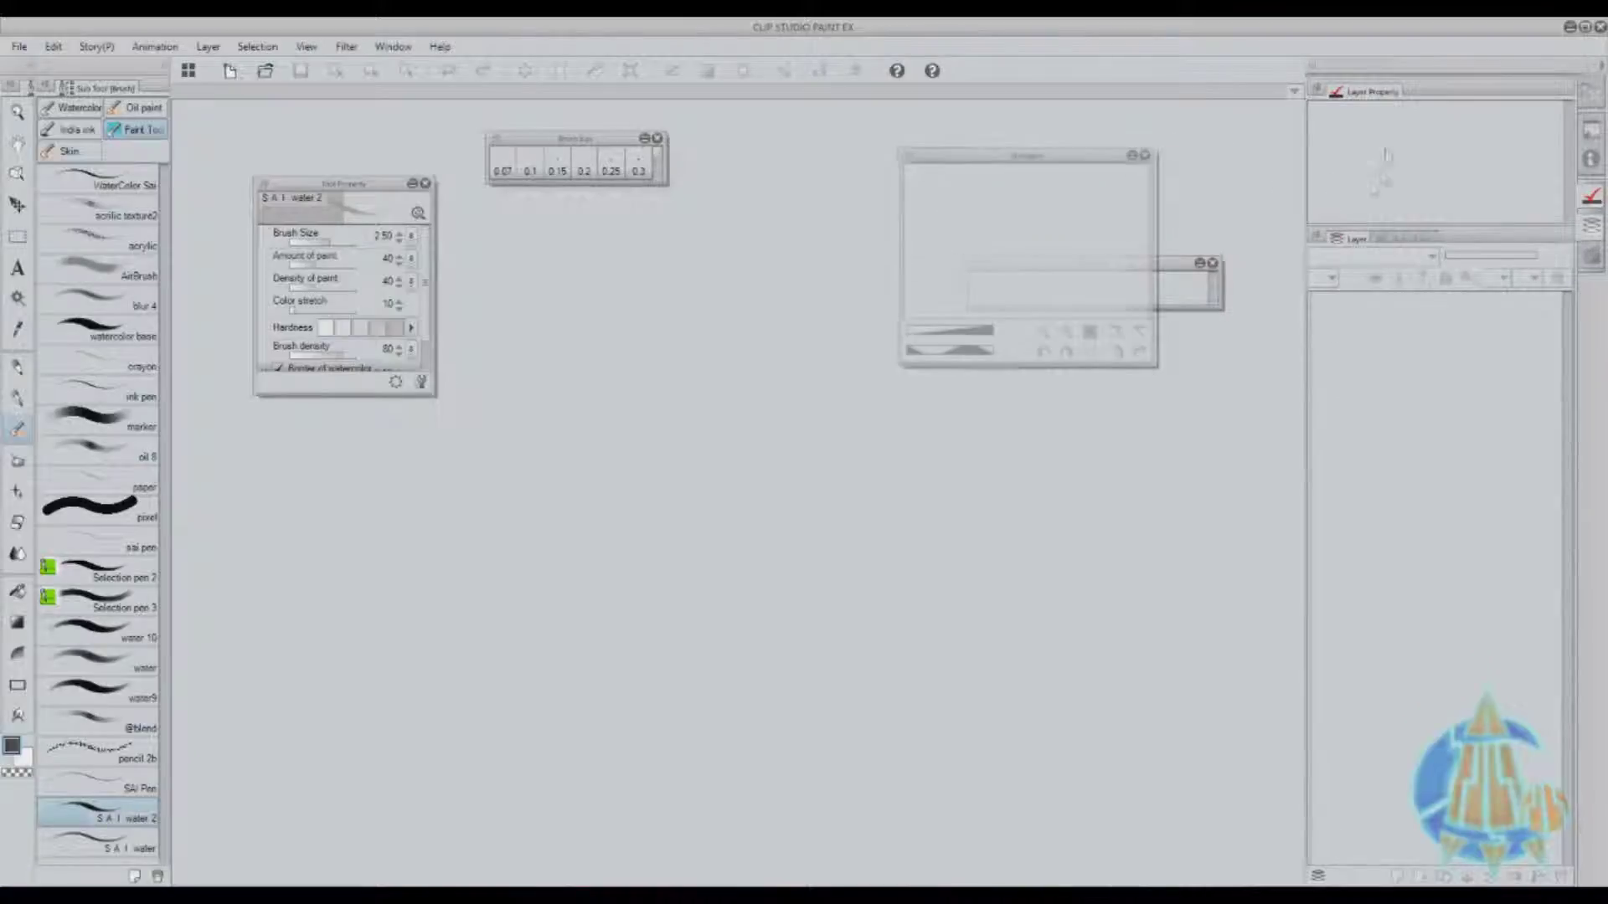
Move the Auto Action palette out of the Layer group and float it over the workspace.
click(1416, 241)
drag(1416, 241, 1596, 144)
click(1595, 171)
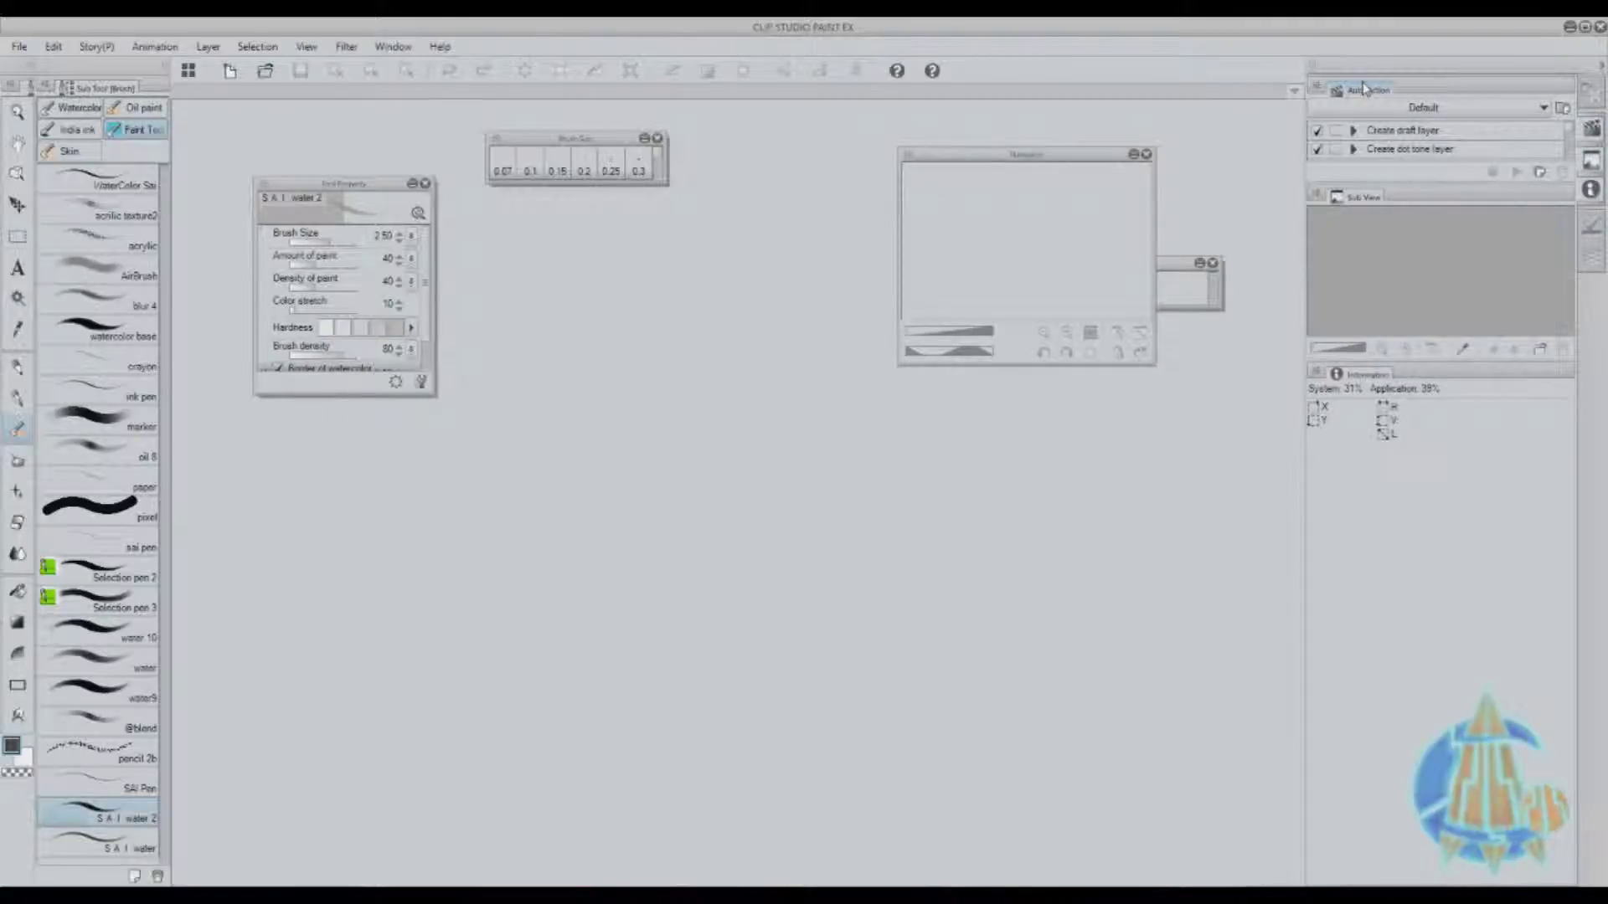
drag(1362, 89, 749, 546)
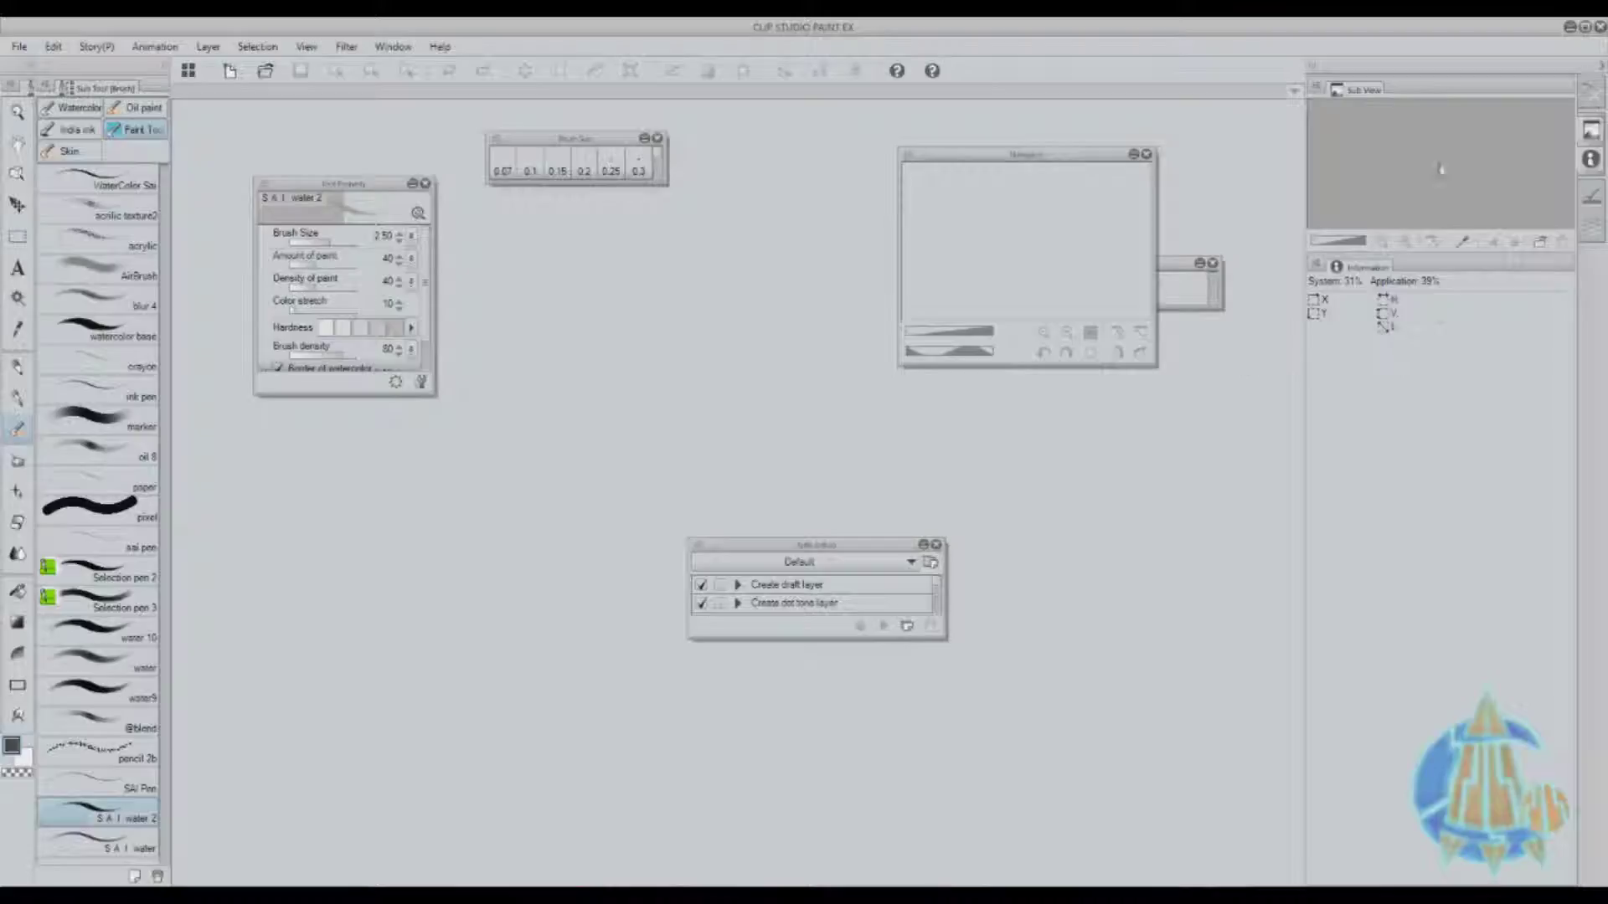
Detach the Sub View palette from above Information and close it.
click(1589, 94)
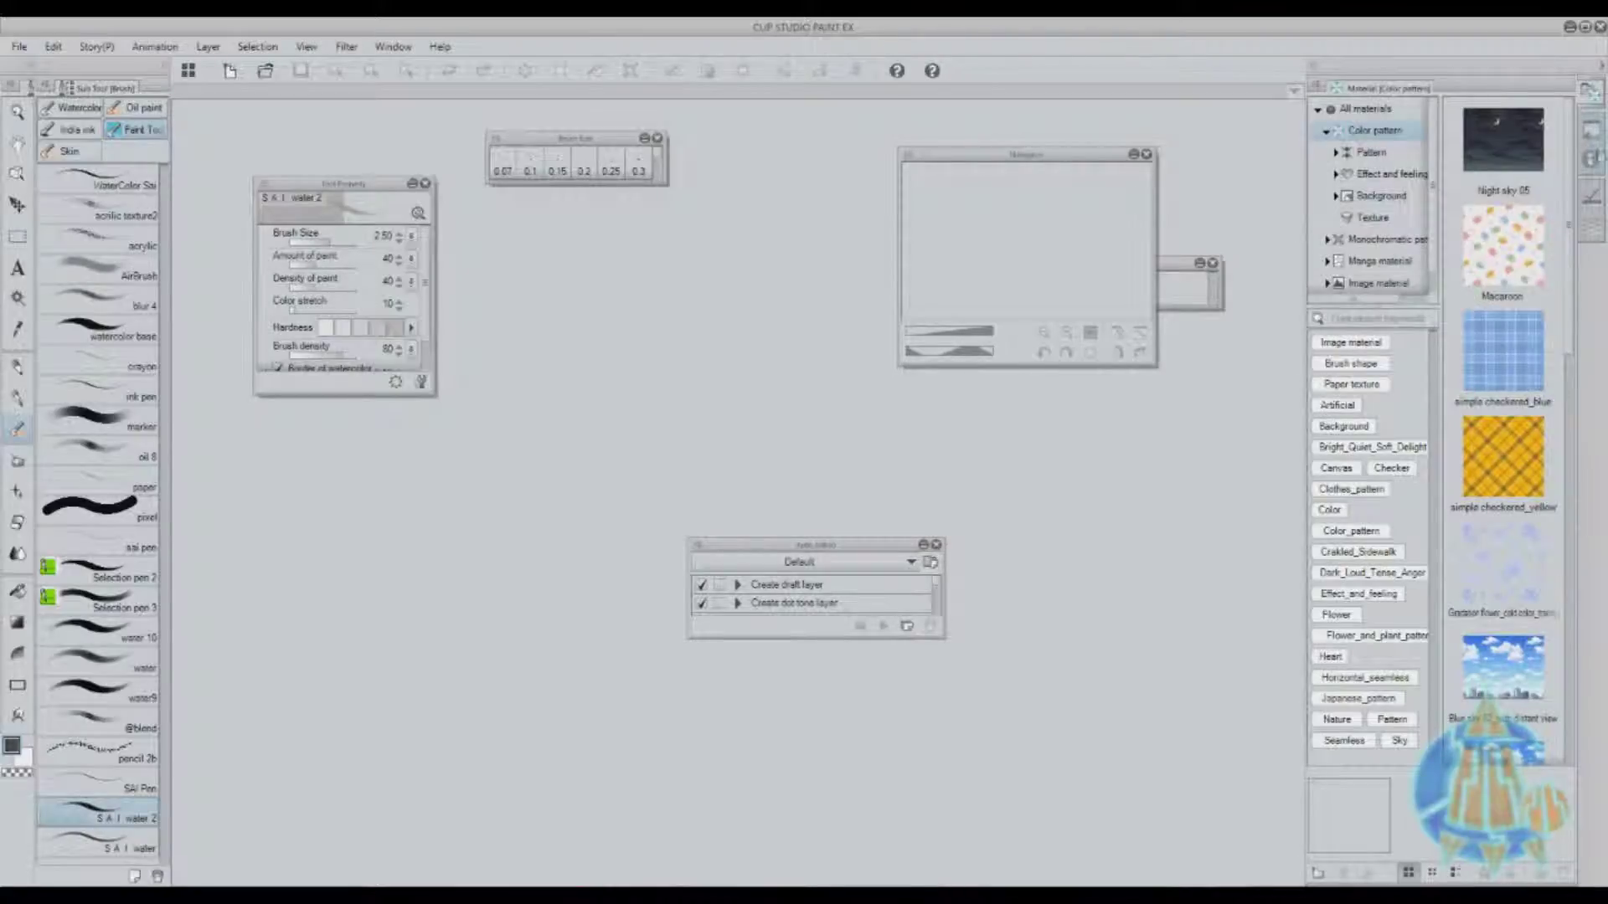
click(1595, 133)
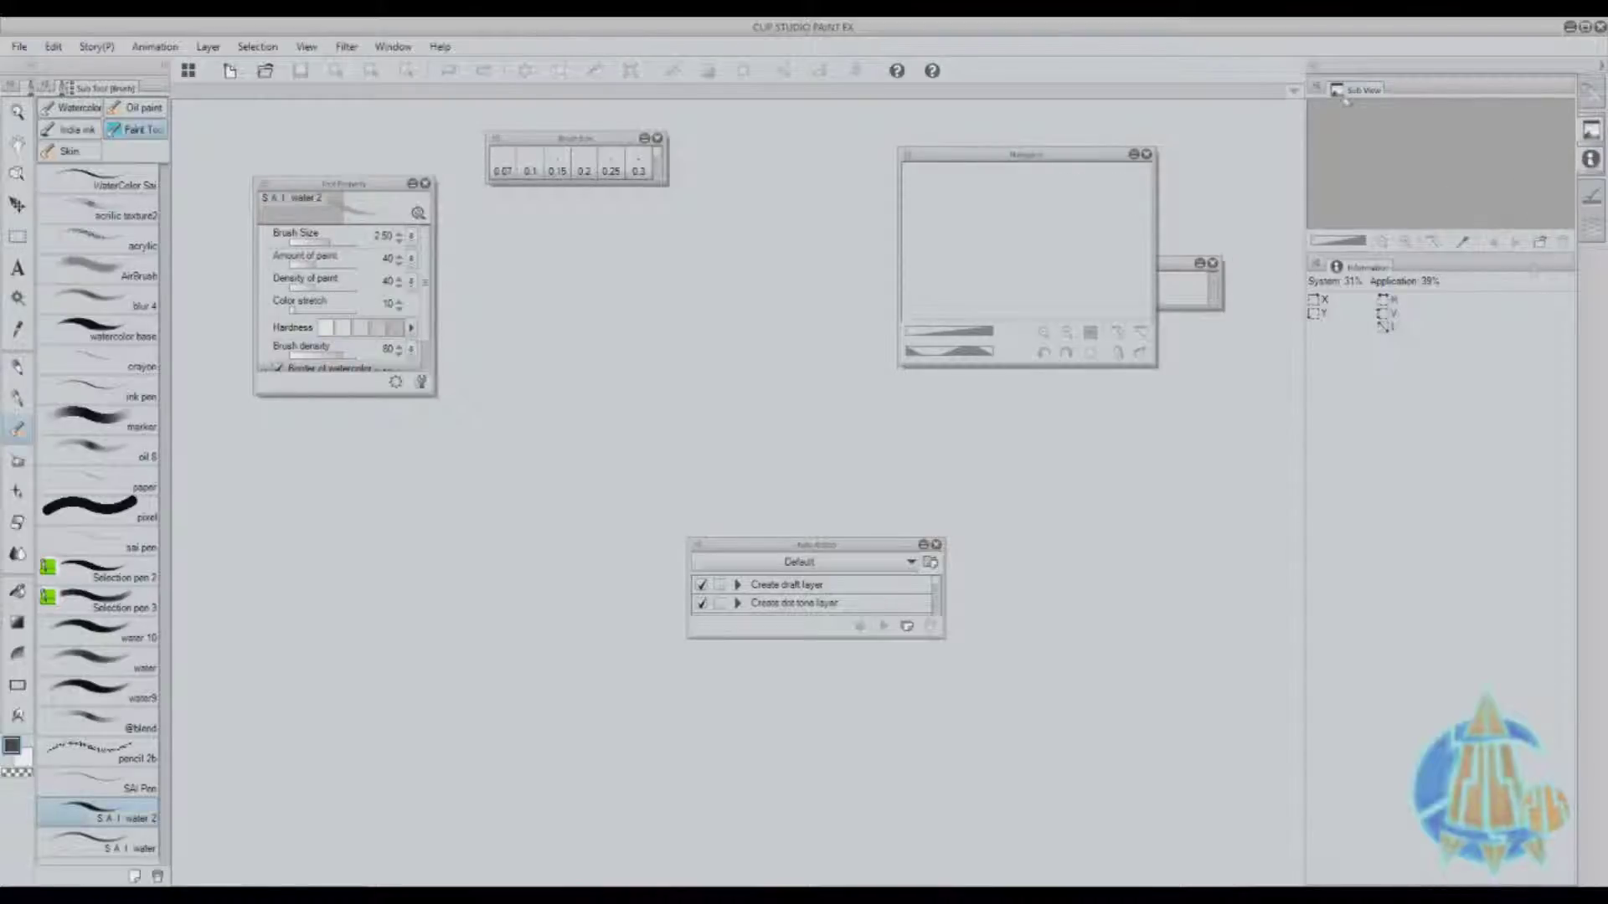
drag(1351, 92, 1047, 494)
click(1231, 493)
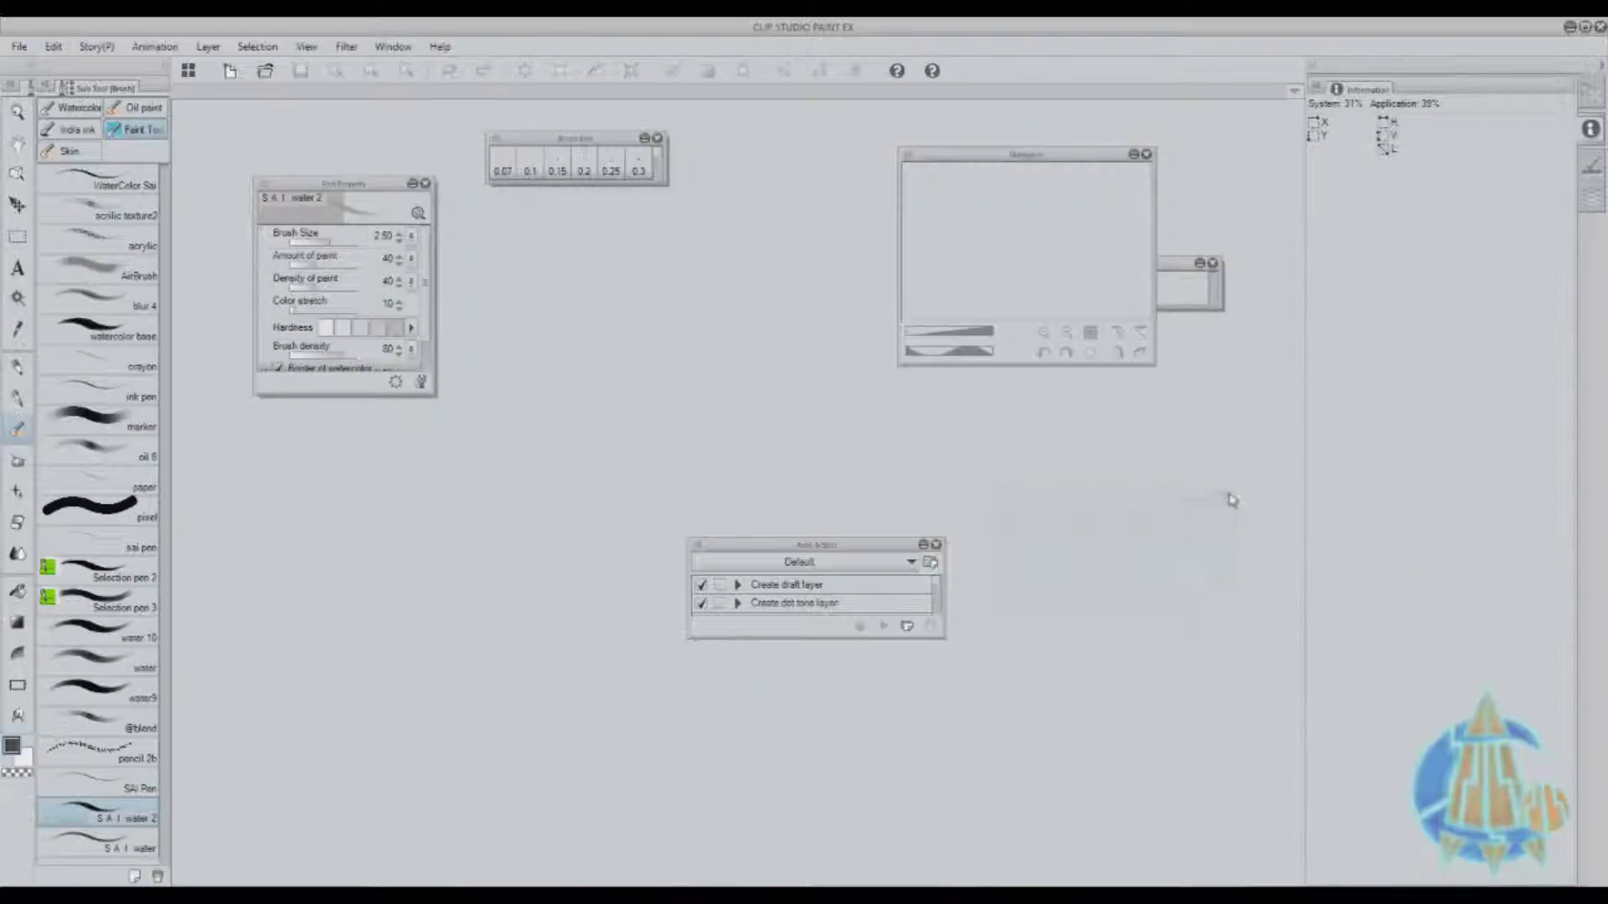
Dock Navigator above Information, and add History and Auto Action as tabs alongside Information.
drag(1015, 165, 1427, 87)
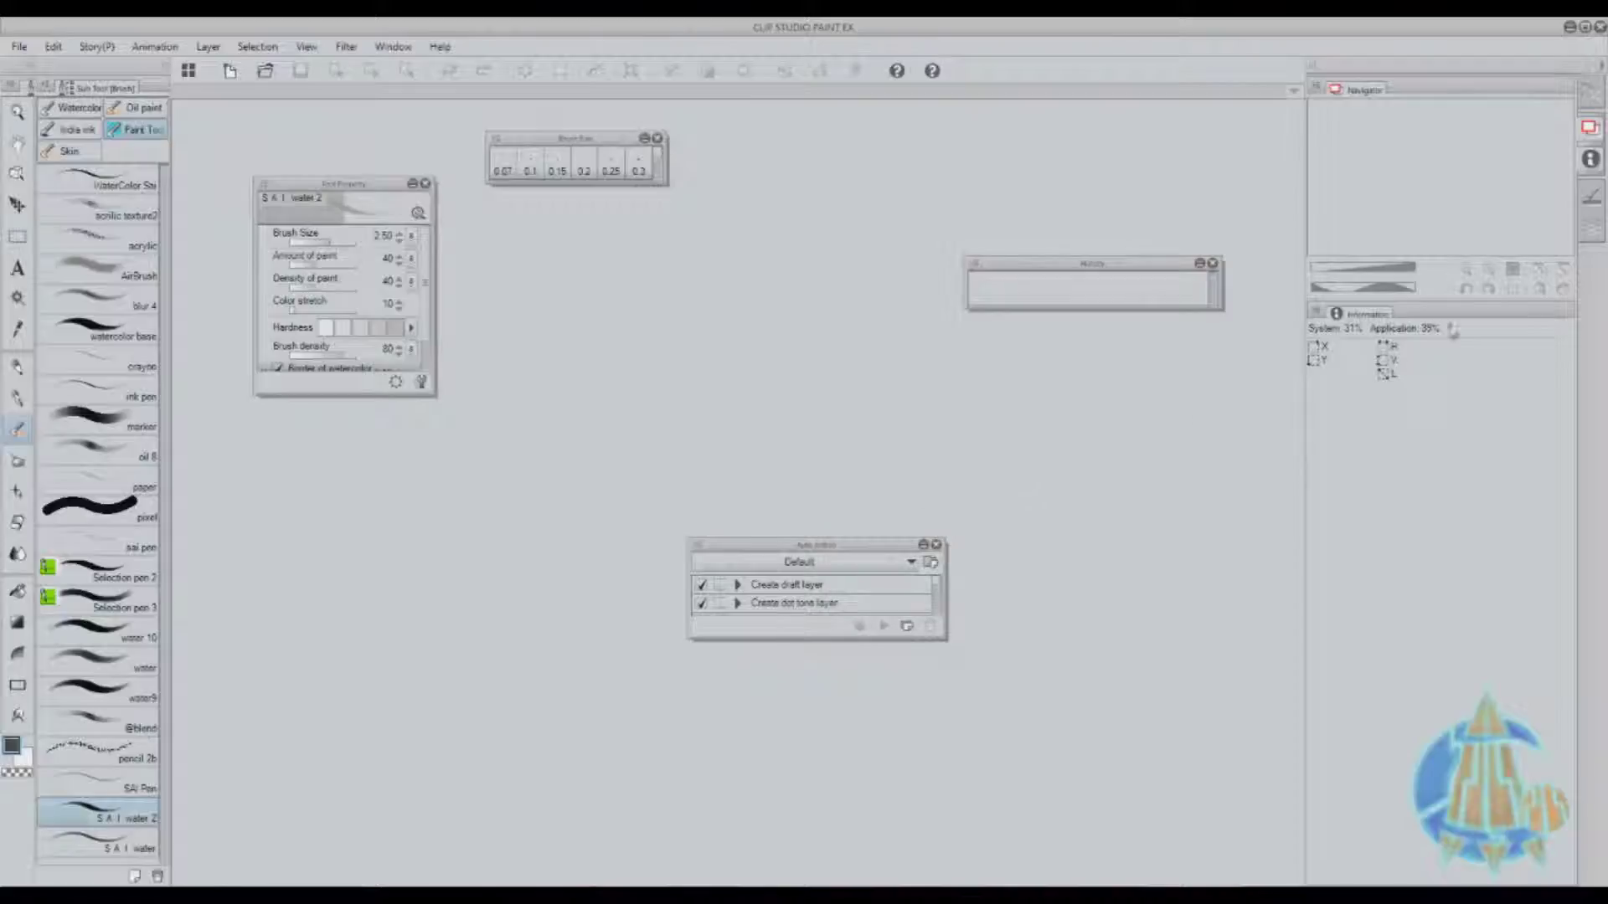
drag(1066, 272, 1424, 317)
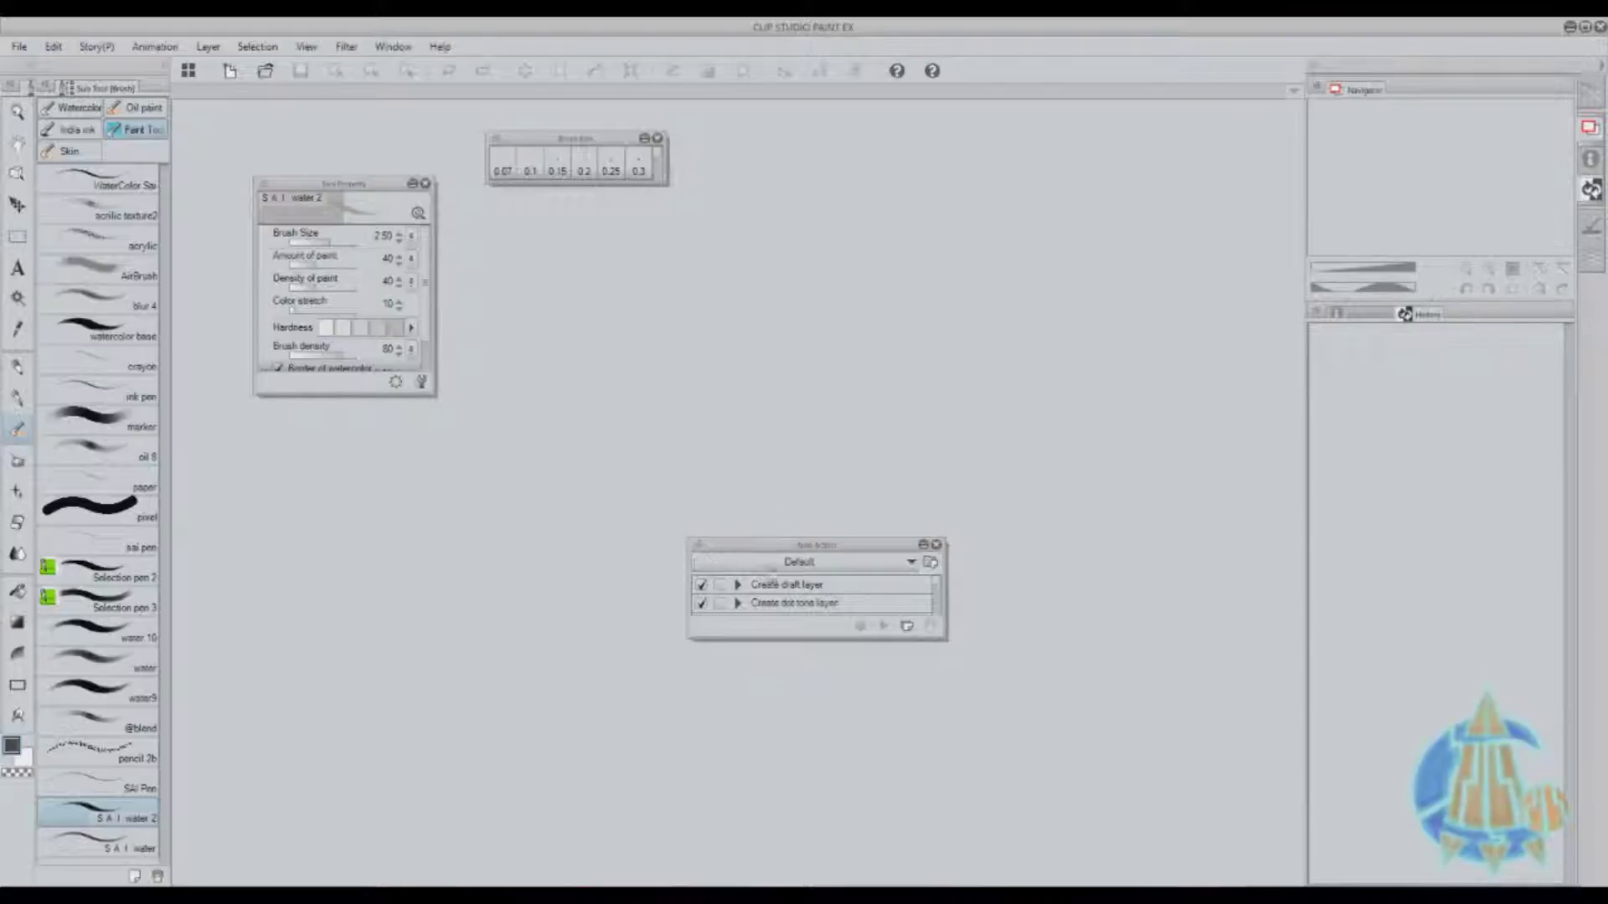
drag(801, 551, 1455, 316)
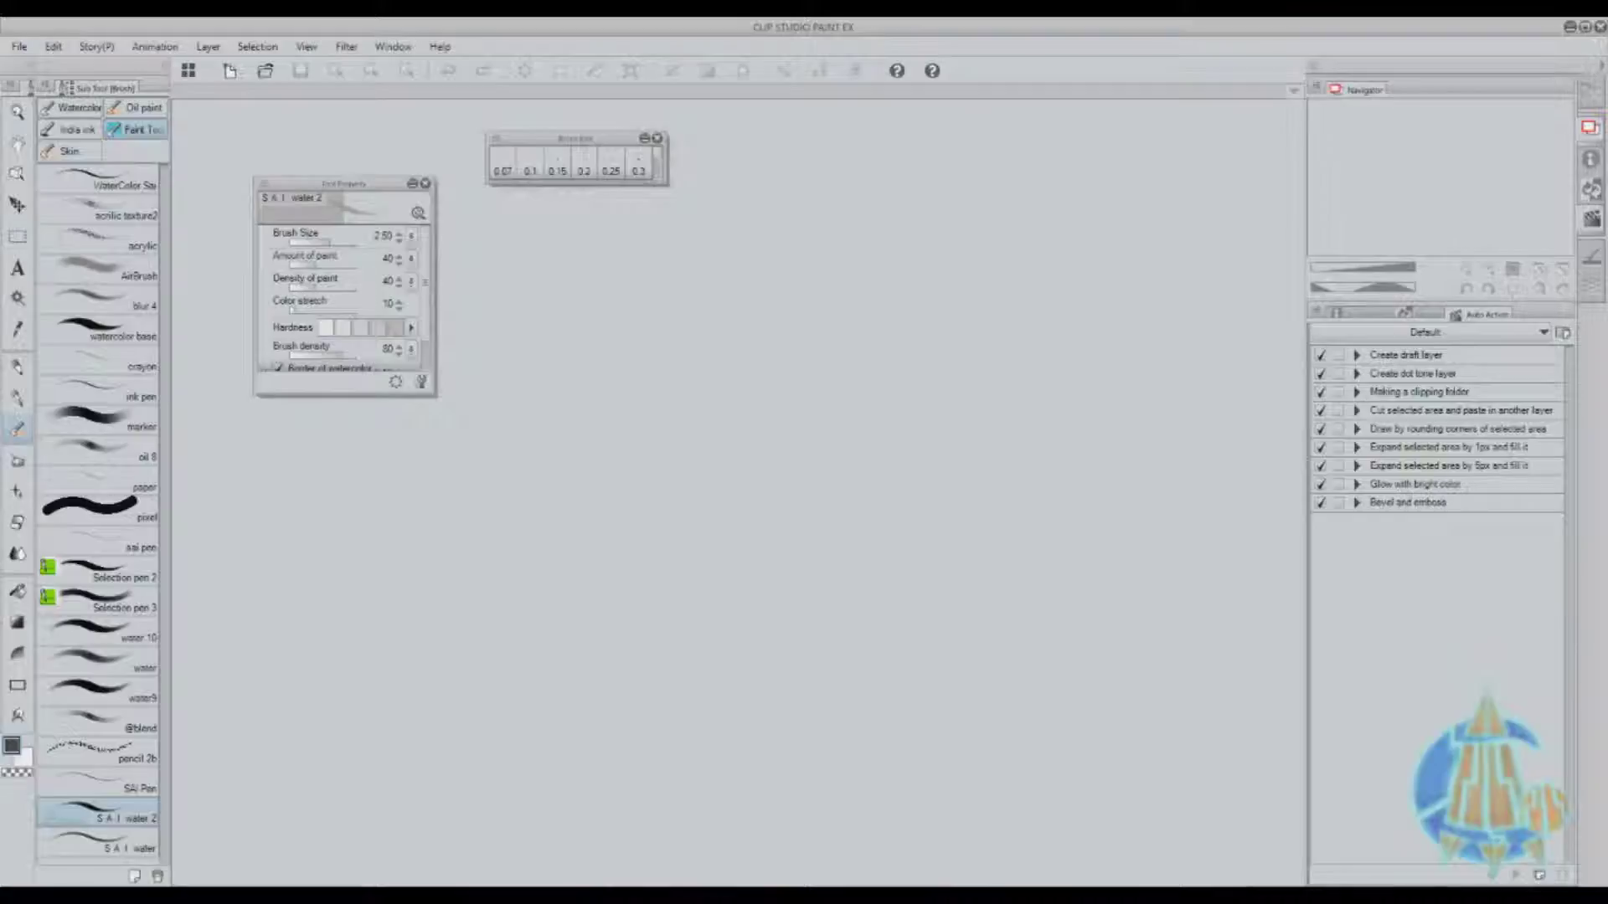
Show the Layer, Auto Action and History palettes in turn to check the grouping, and collapse the palette dock.
click(1589, 221)
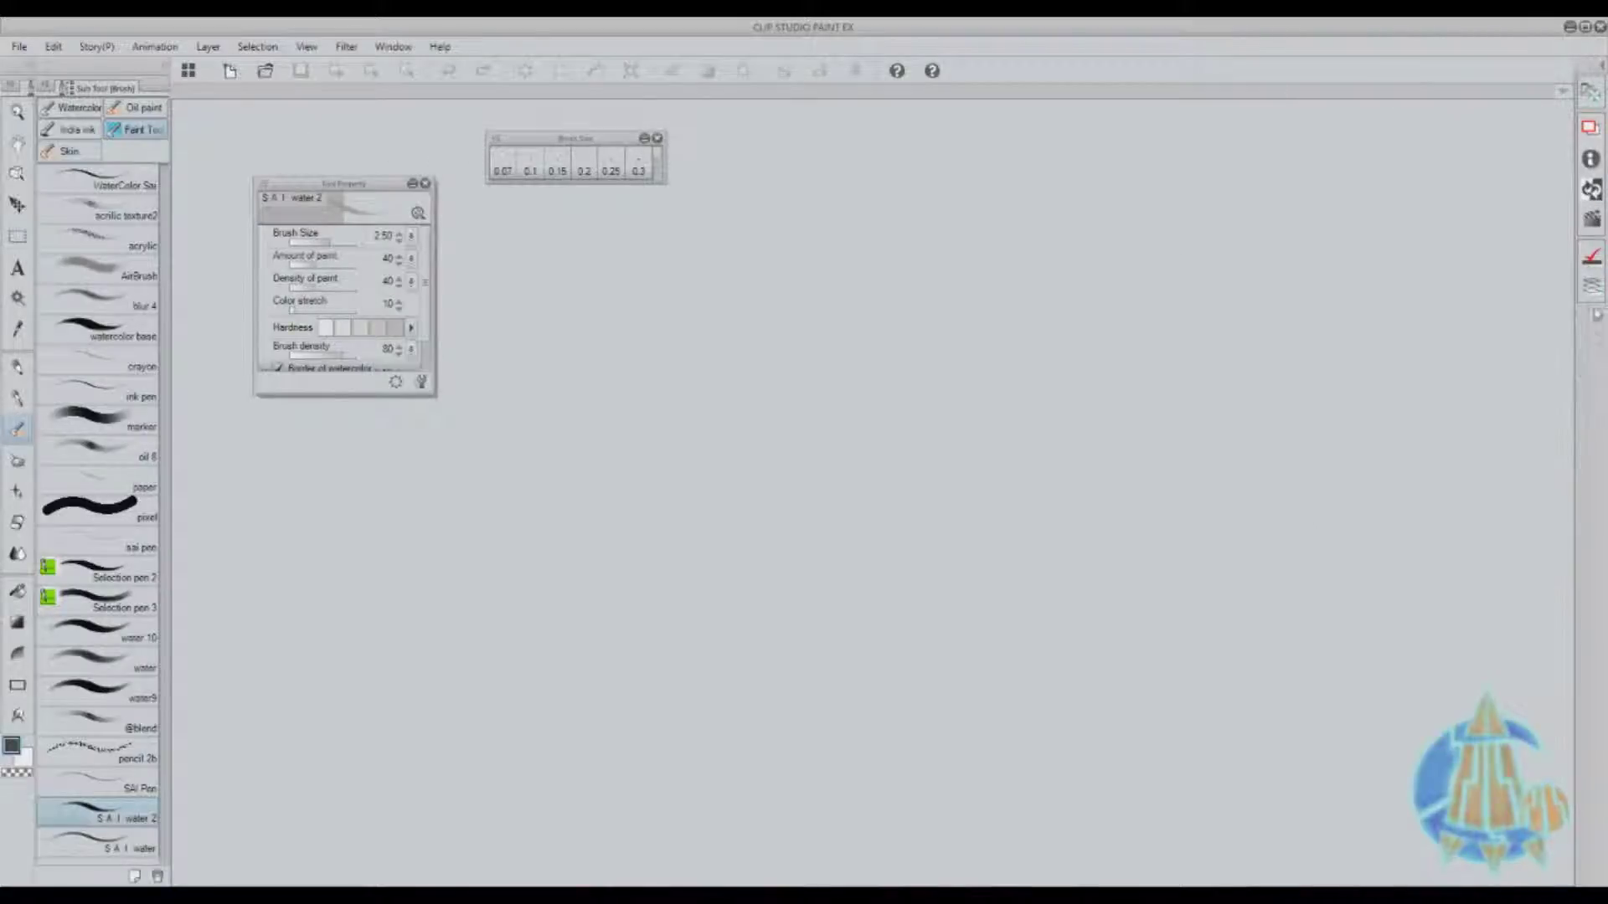
click(1591, 285)
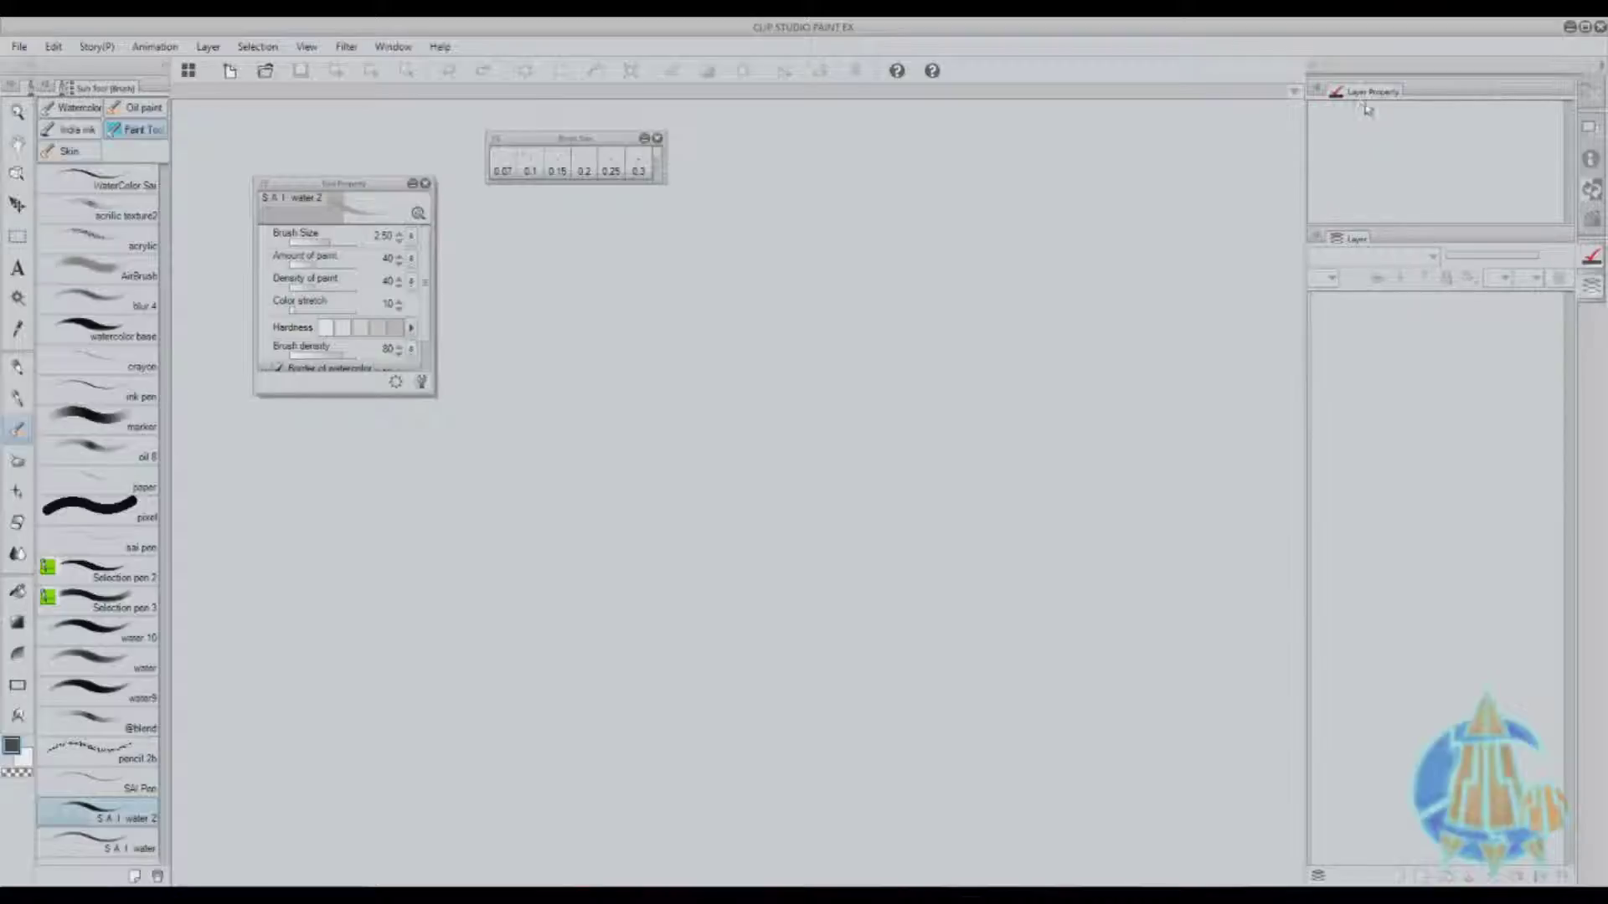
click(1596, 224)
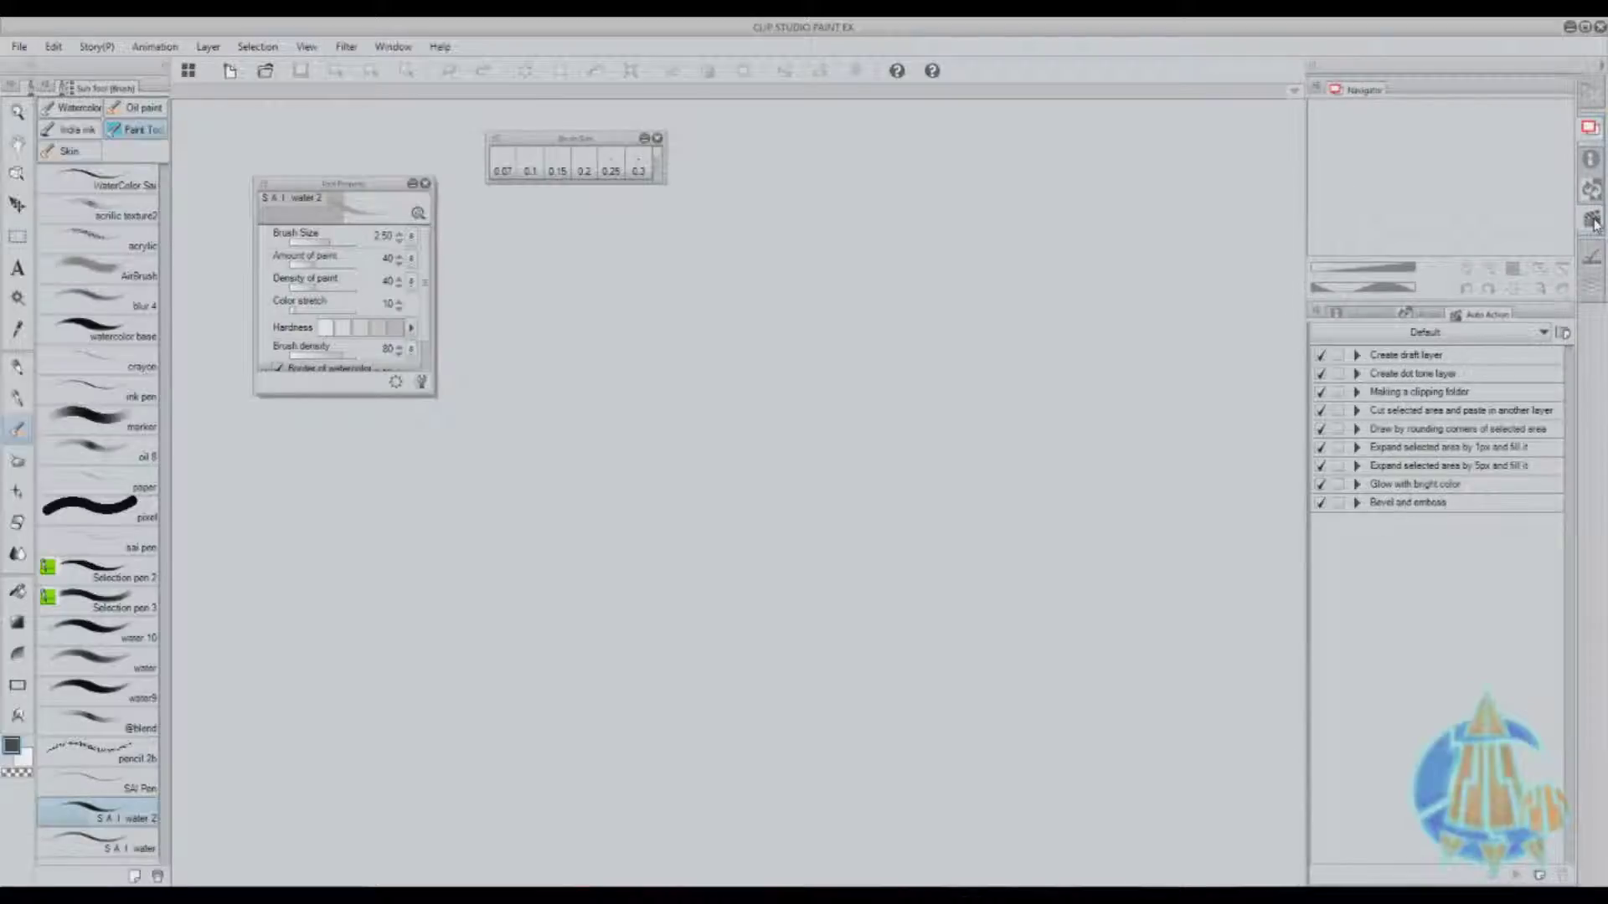
click(1591, 159)
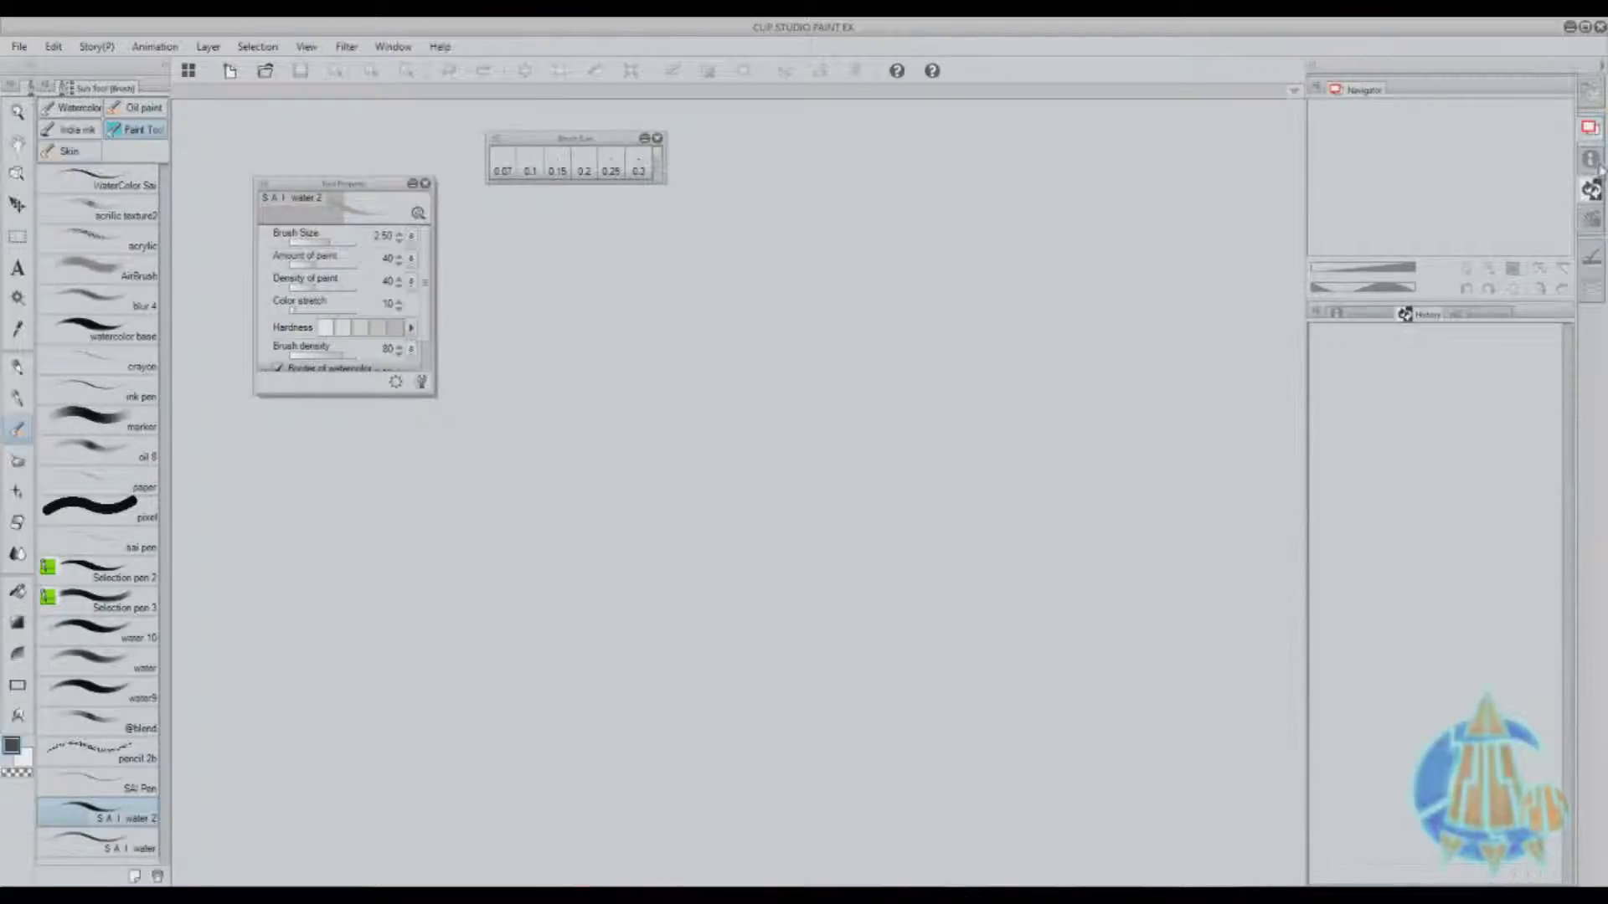
click(1591, 288)
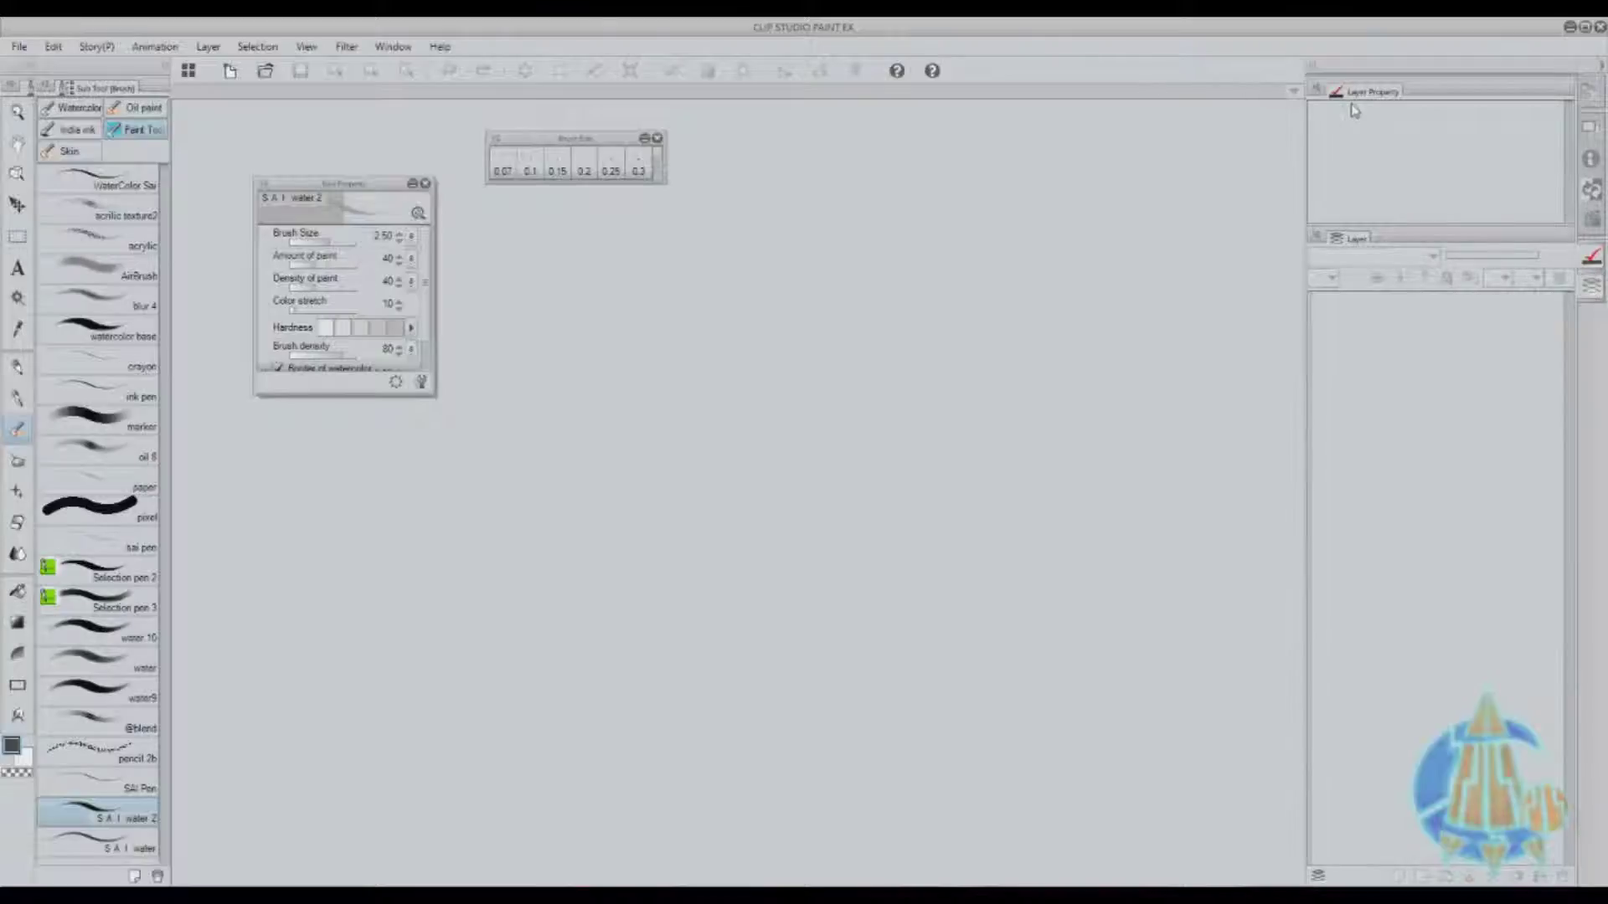
click(1588, 289)
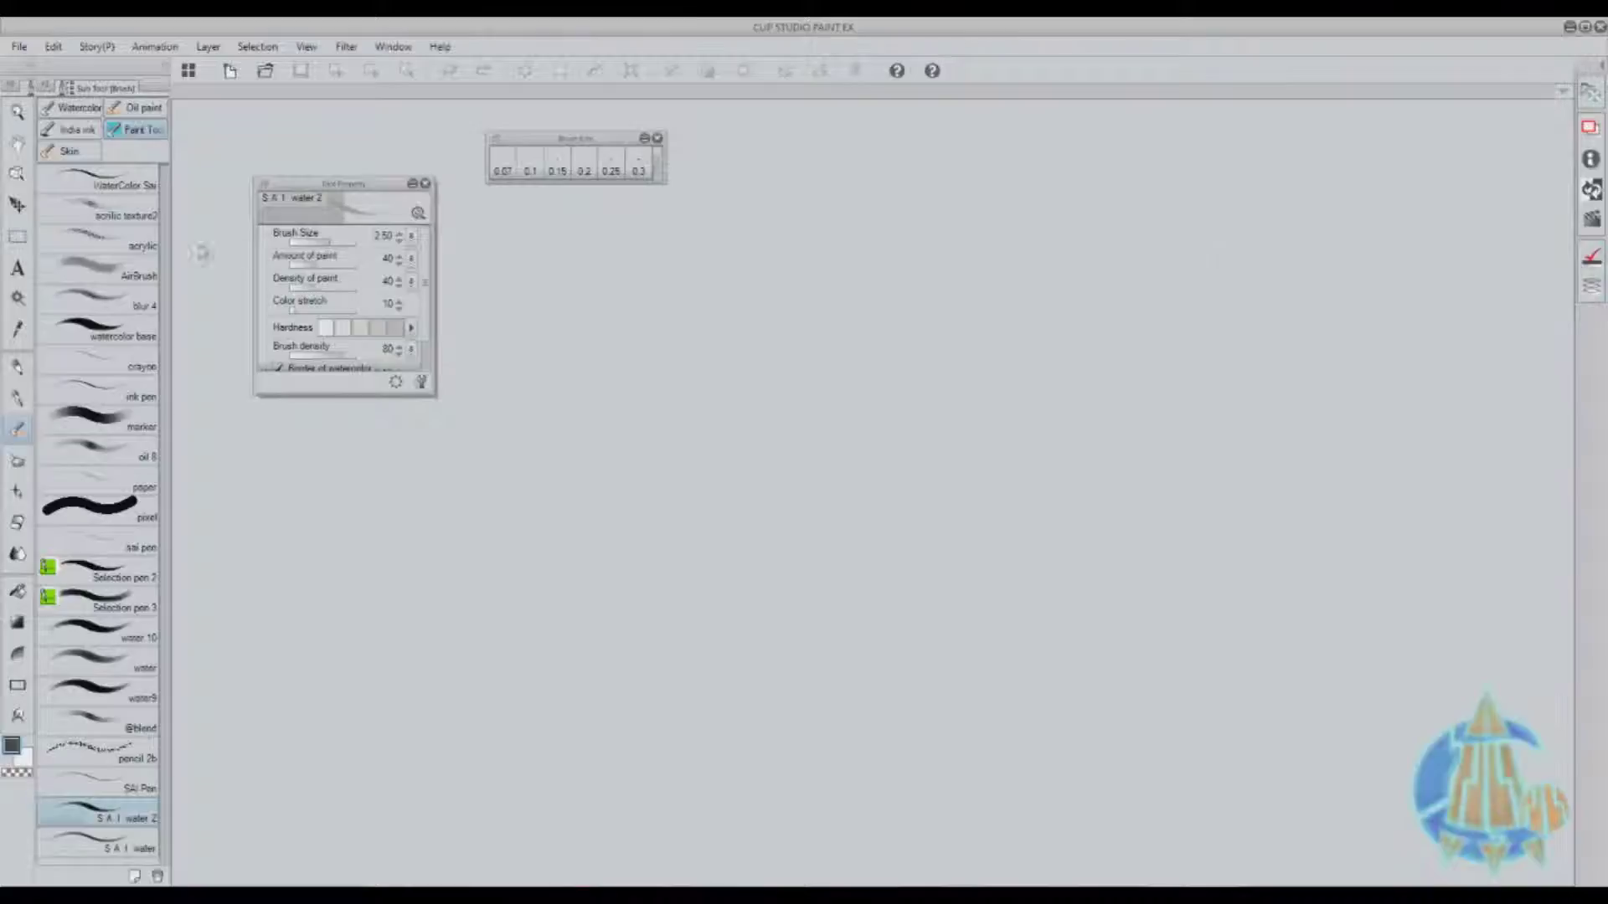
Detach the Sub Tool palette from the dock and float it over the workspace apart from the Tool Property palette.
mouse_move(315, 190)
mouse_down()
mouse_move(450, 220)
mouse_move(461, 267)
mouse_up()
drag(88, 92, 903, 152)
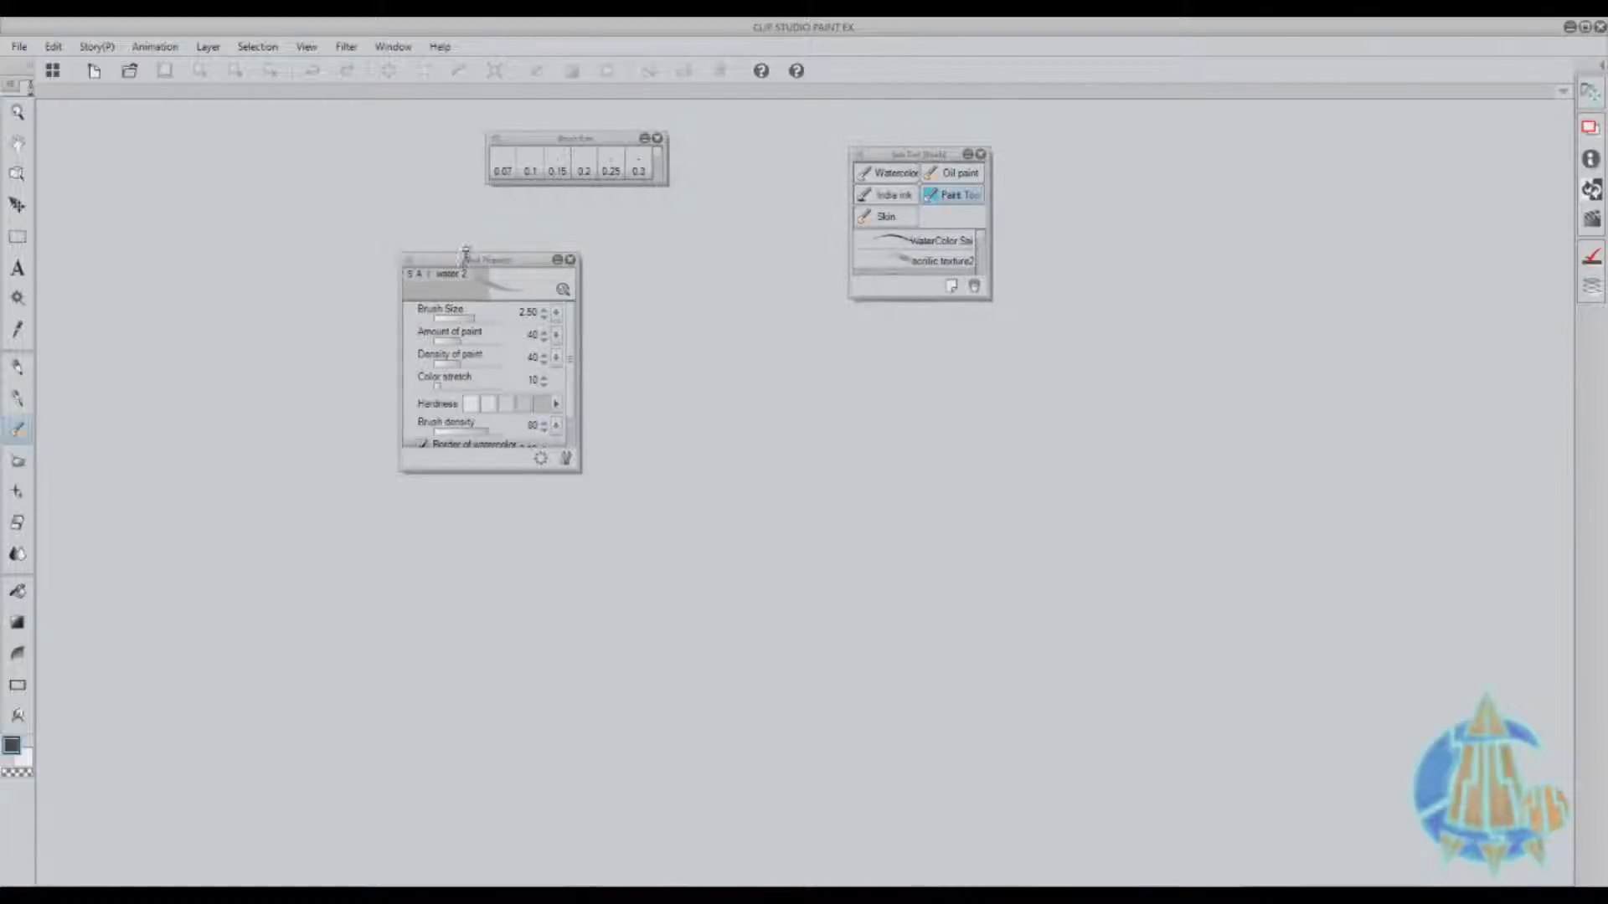
drag(467, 257, 515, 276)
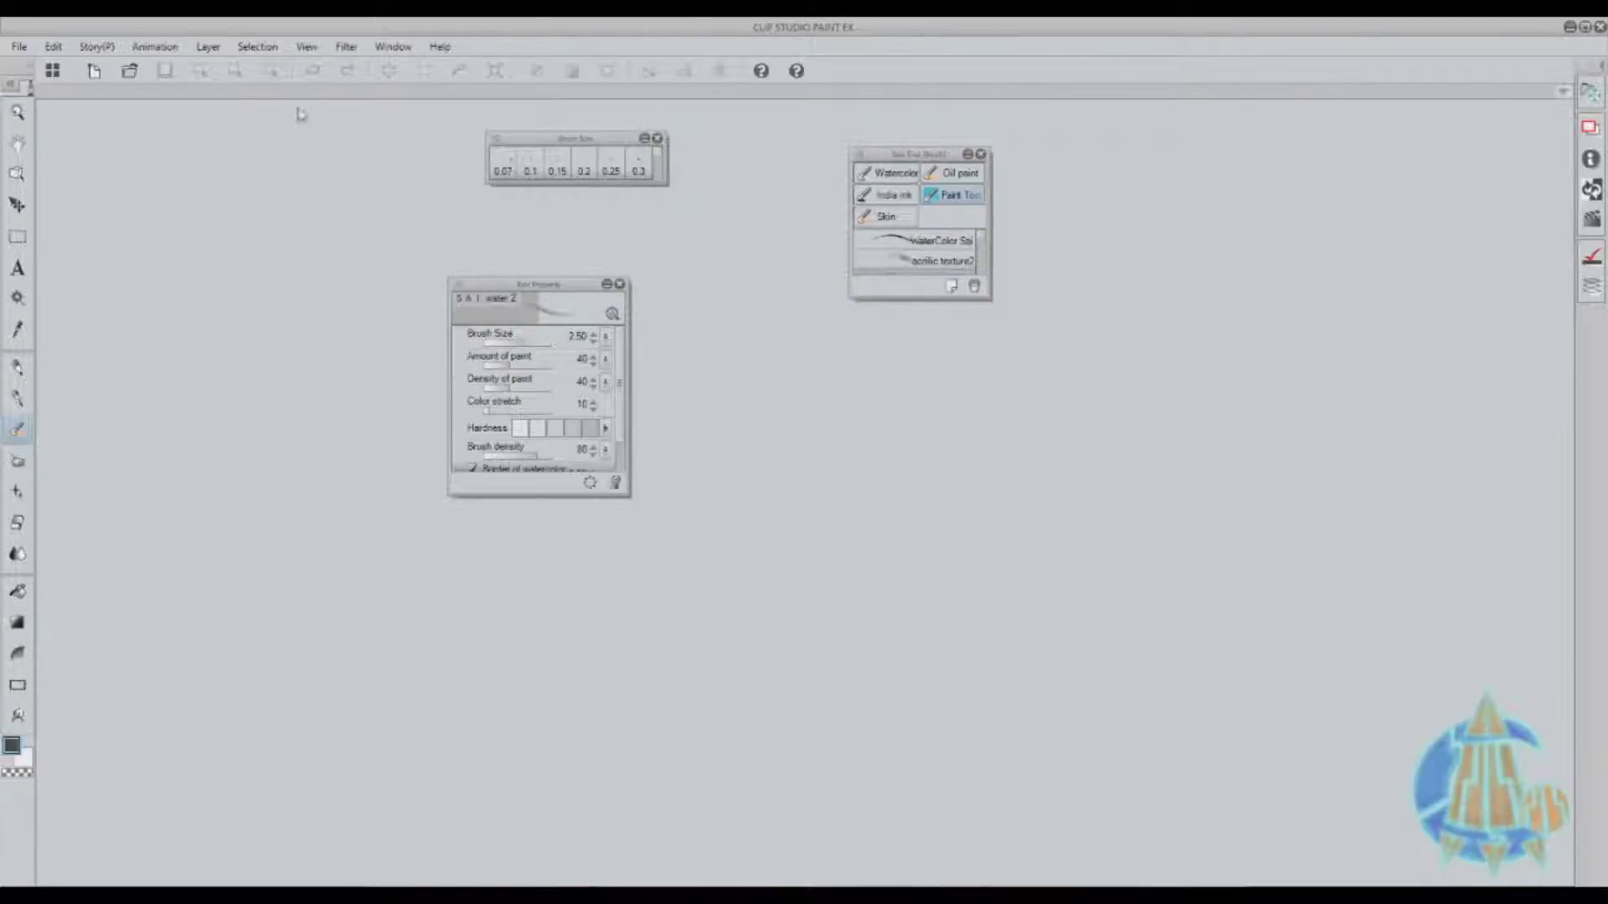
Show the Color Set palette and detach it from above Layer Property so it floats over the workspace.
click(393, 47)
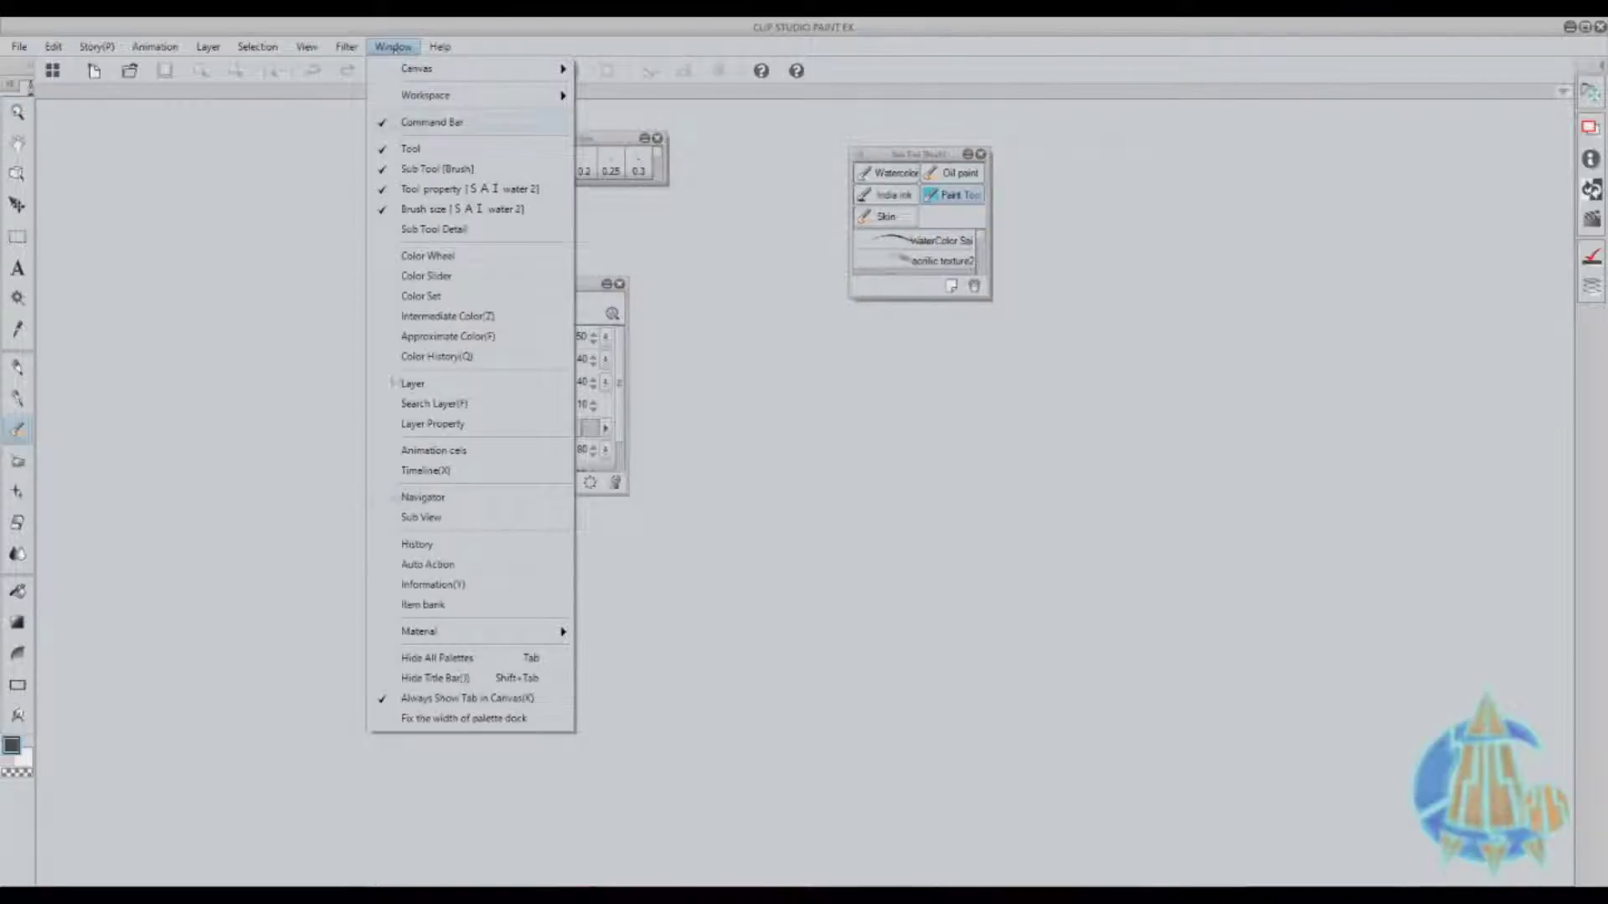
click(446, 297)
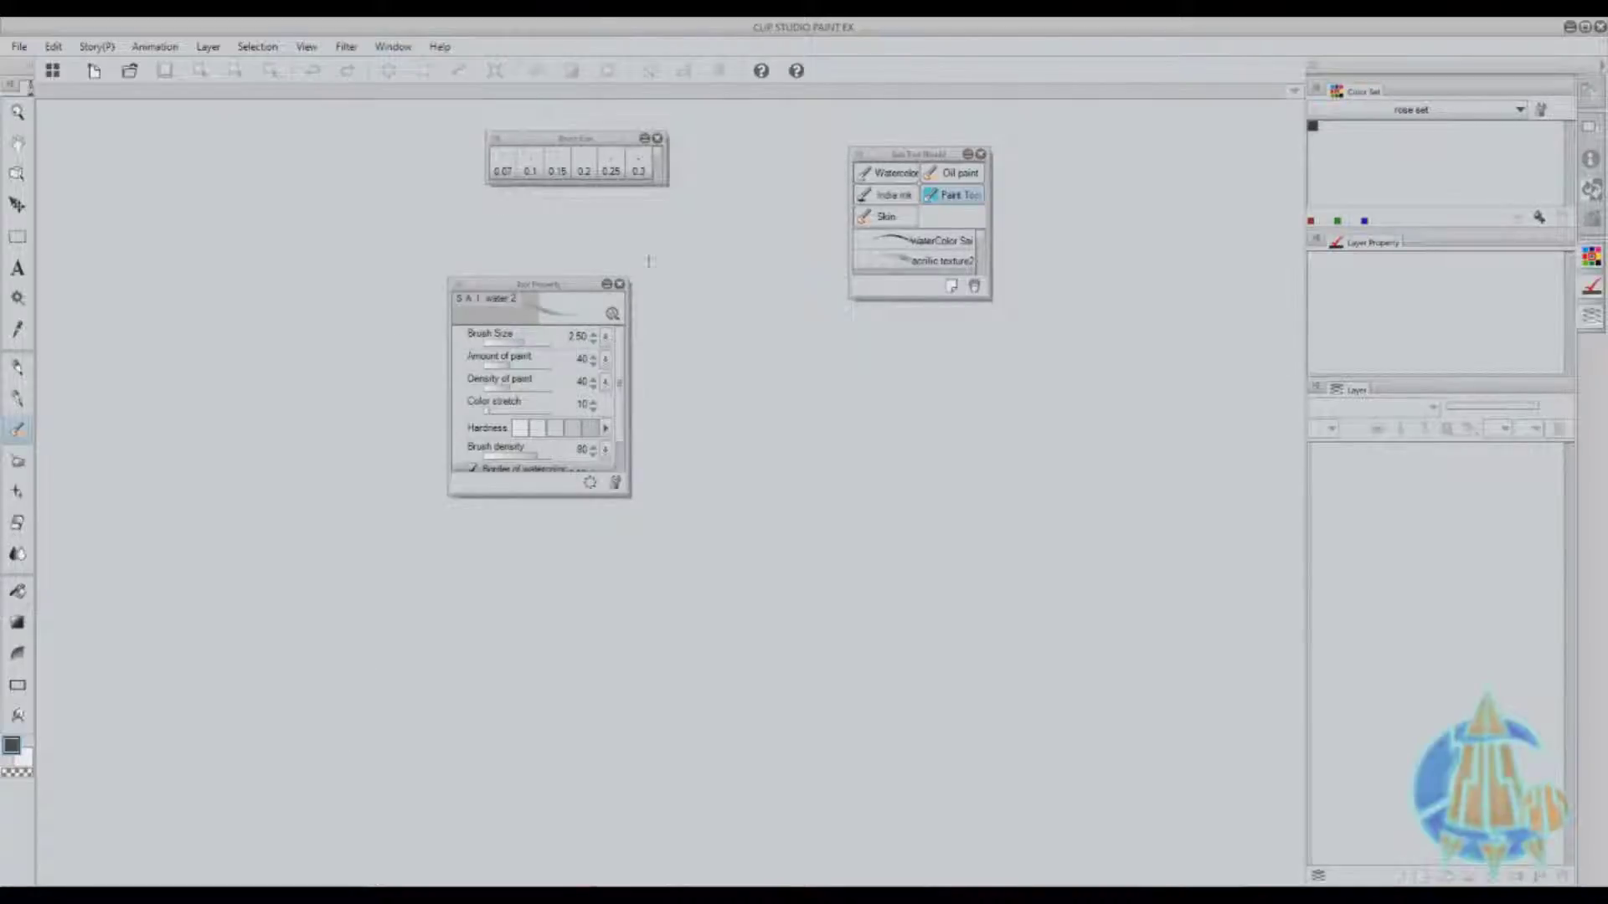
drag(1591, 255, 925, 434)
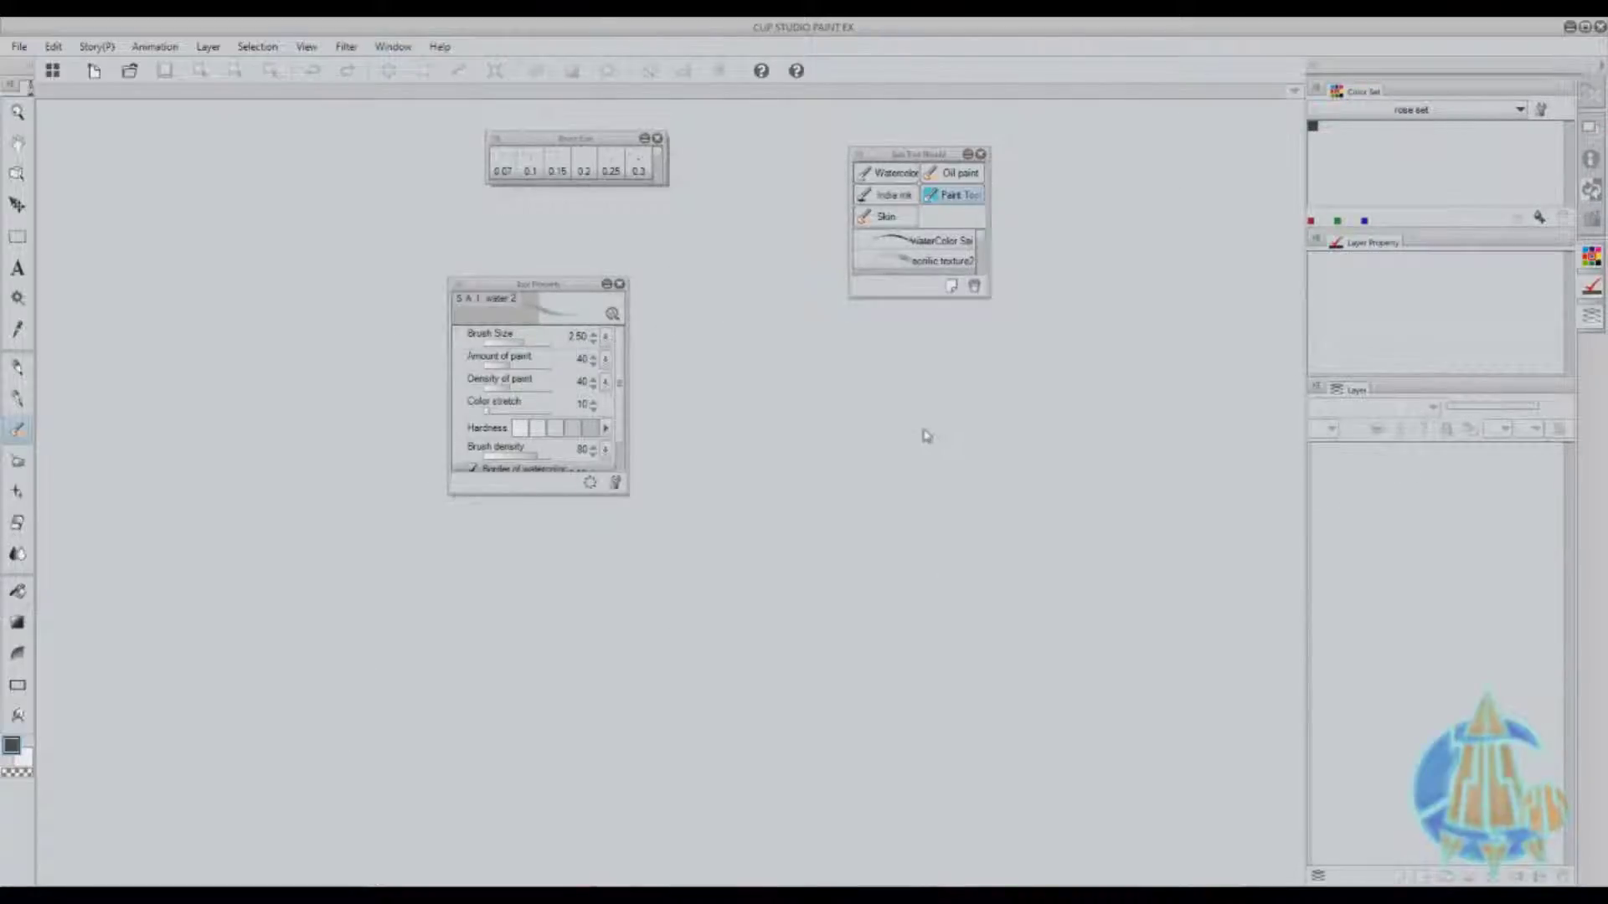
drag(1352, 90, 839, 494)
Show the Color Wheel palette, float it over the workspace, and space it apart from the Color Set palette.
click(345, 48)
mouse_move(393, 48)
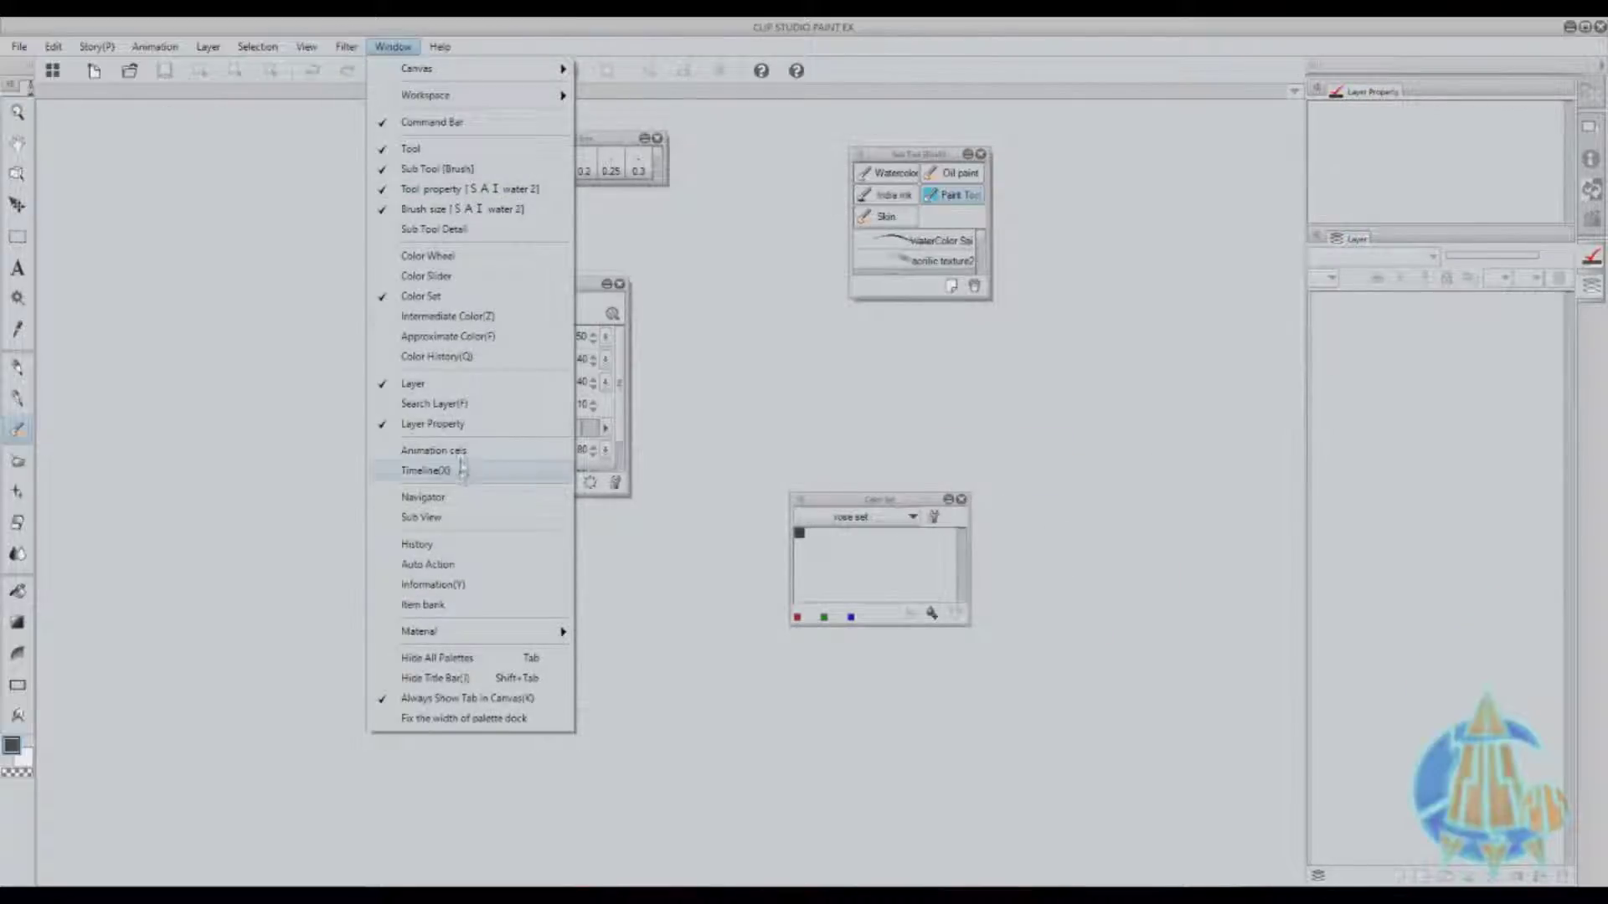
click(461, 255)
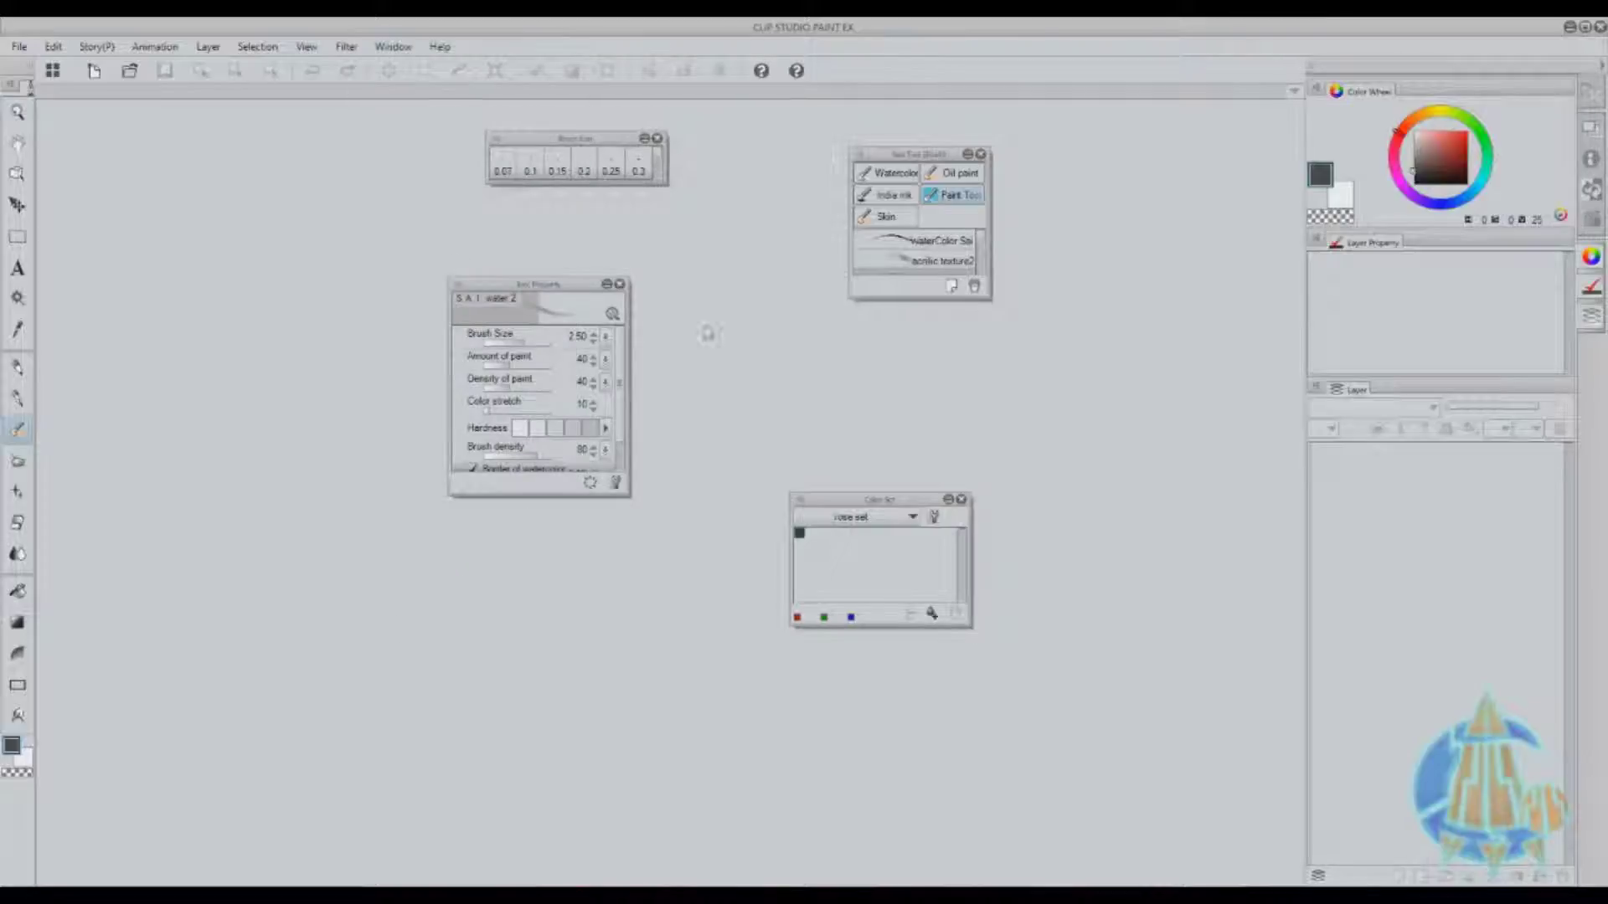
drag(1357, 91, 1031, 325)
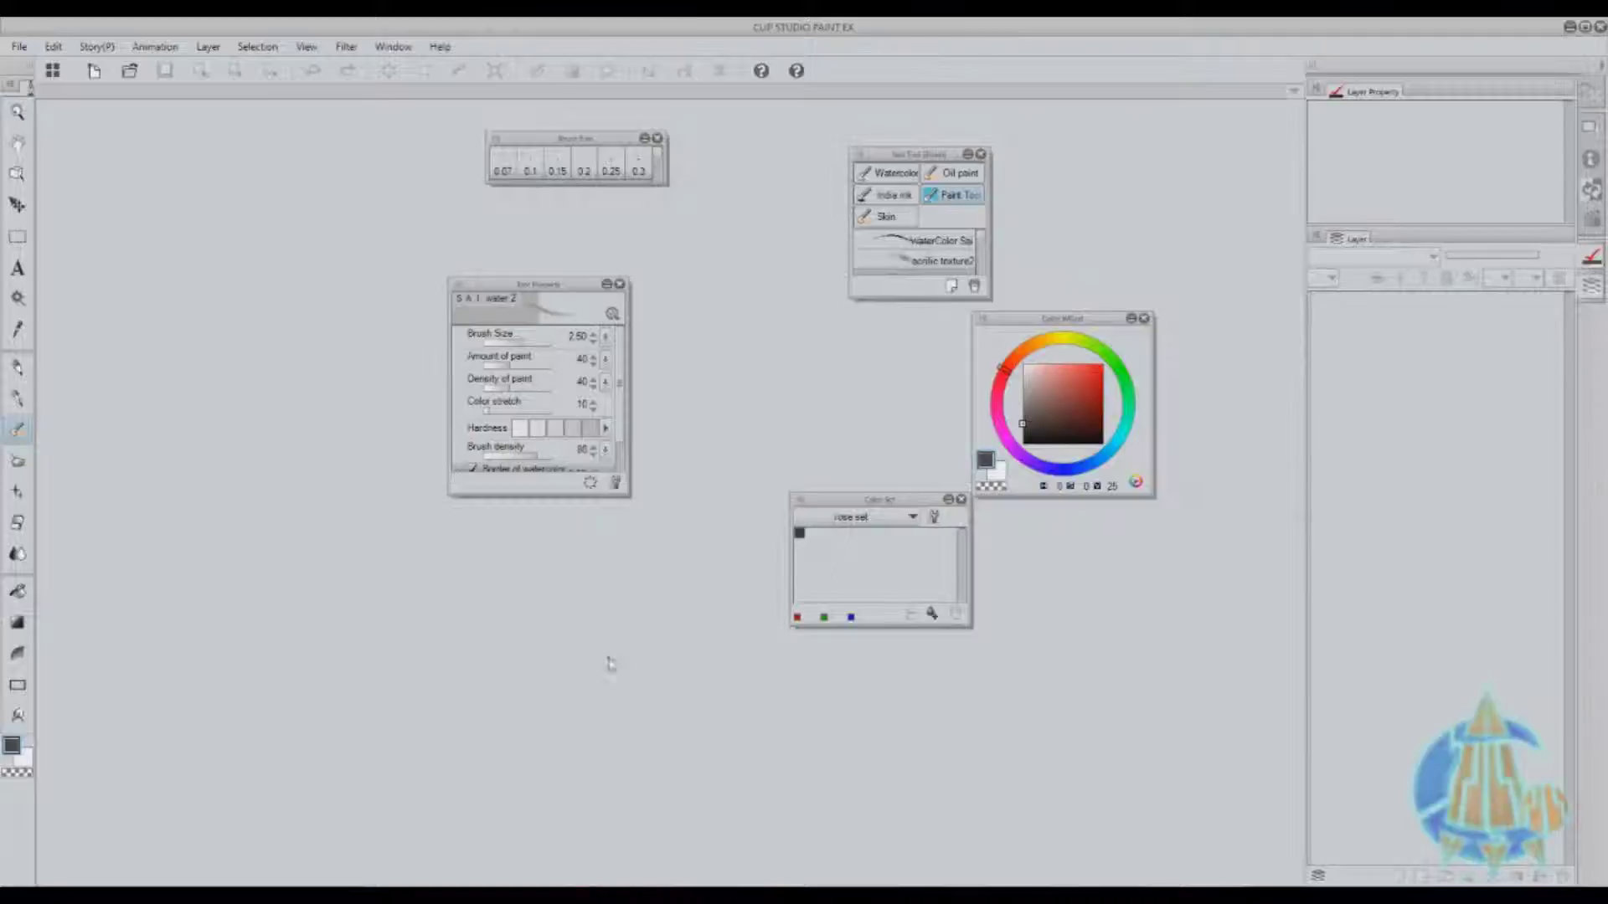
drag(1047, 322, 1122, 269)
drag(851, 506, 908, 487)
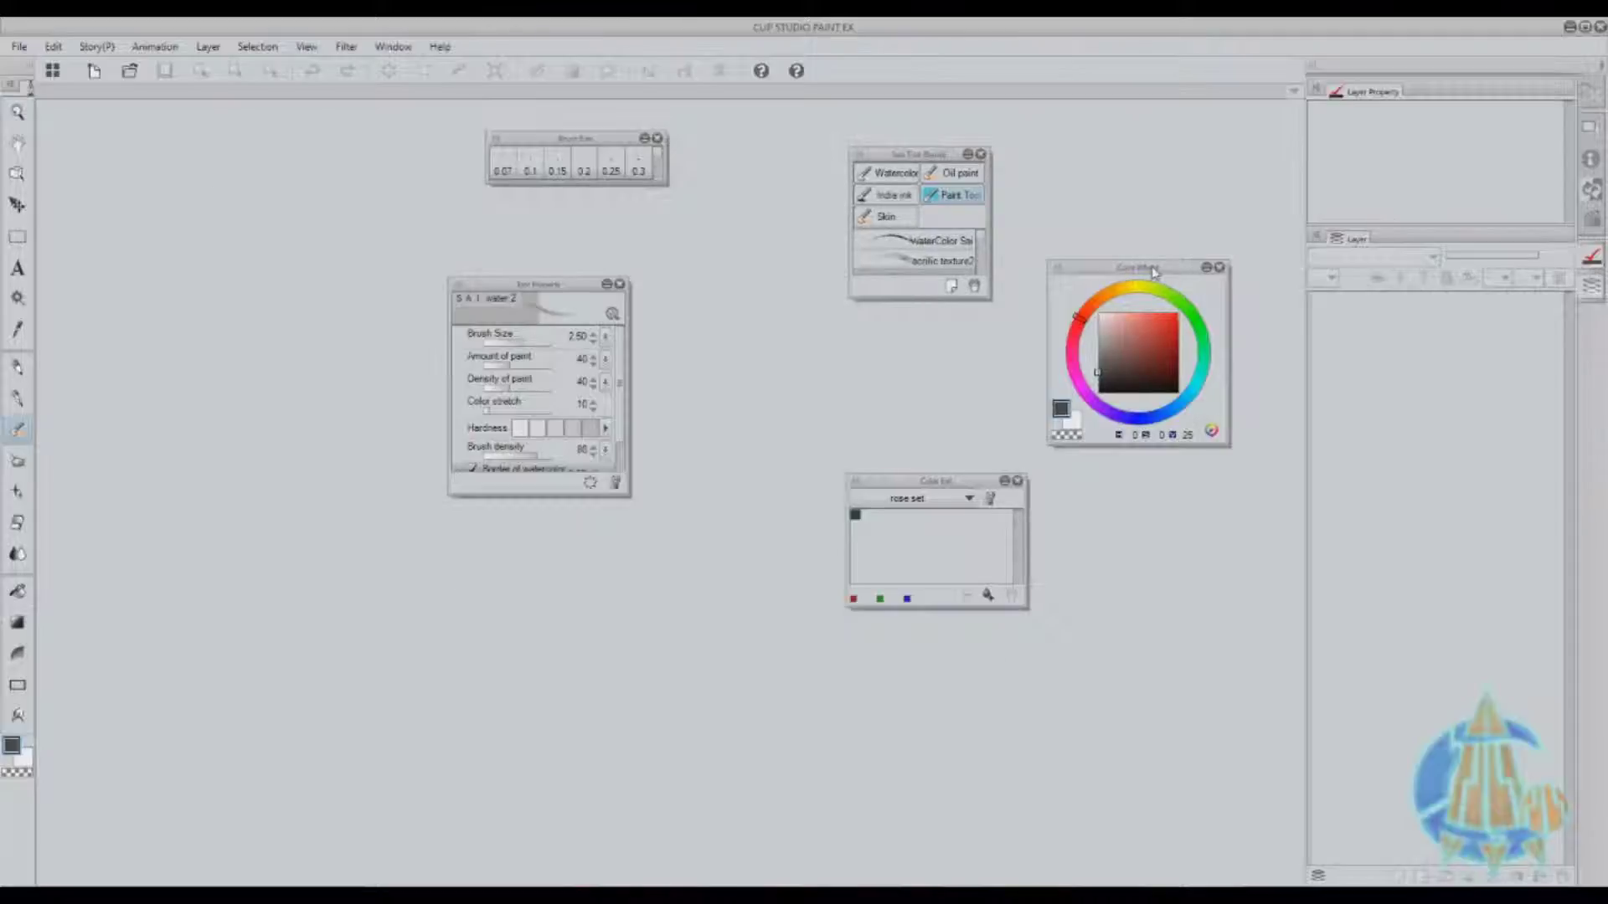
Dock Color Wheel beside the Tool palette with Color Set below it, and enlarge the Color Set area upward.
drag(1155, 268, 42, 98)
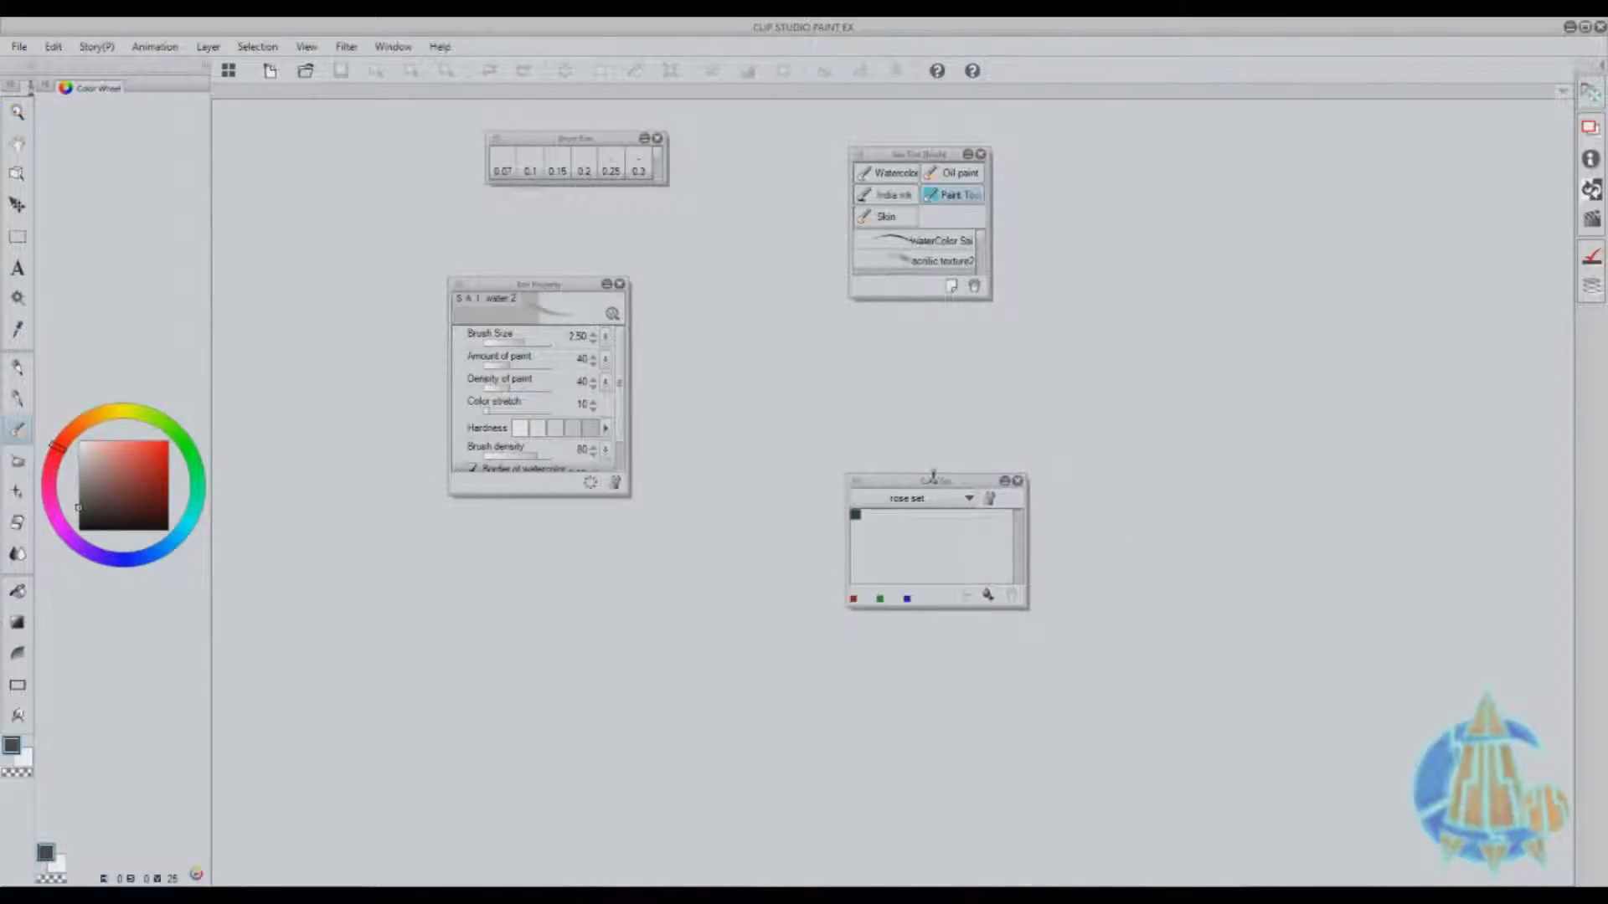
drag(934, 490, 109, 880)
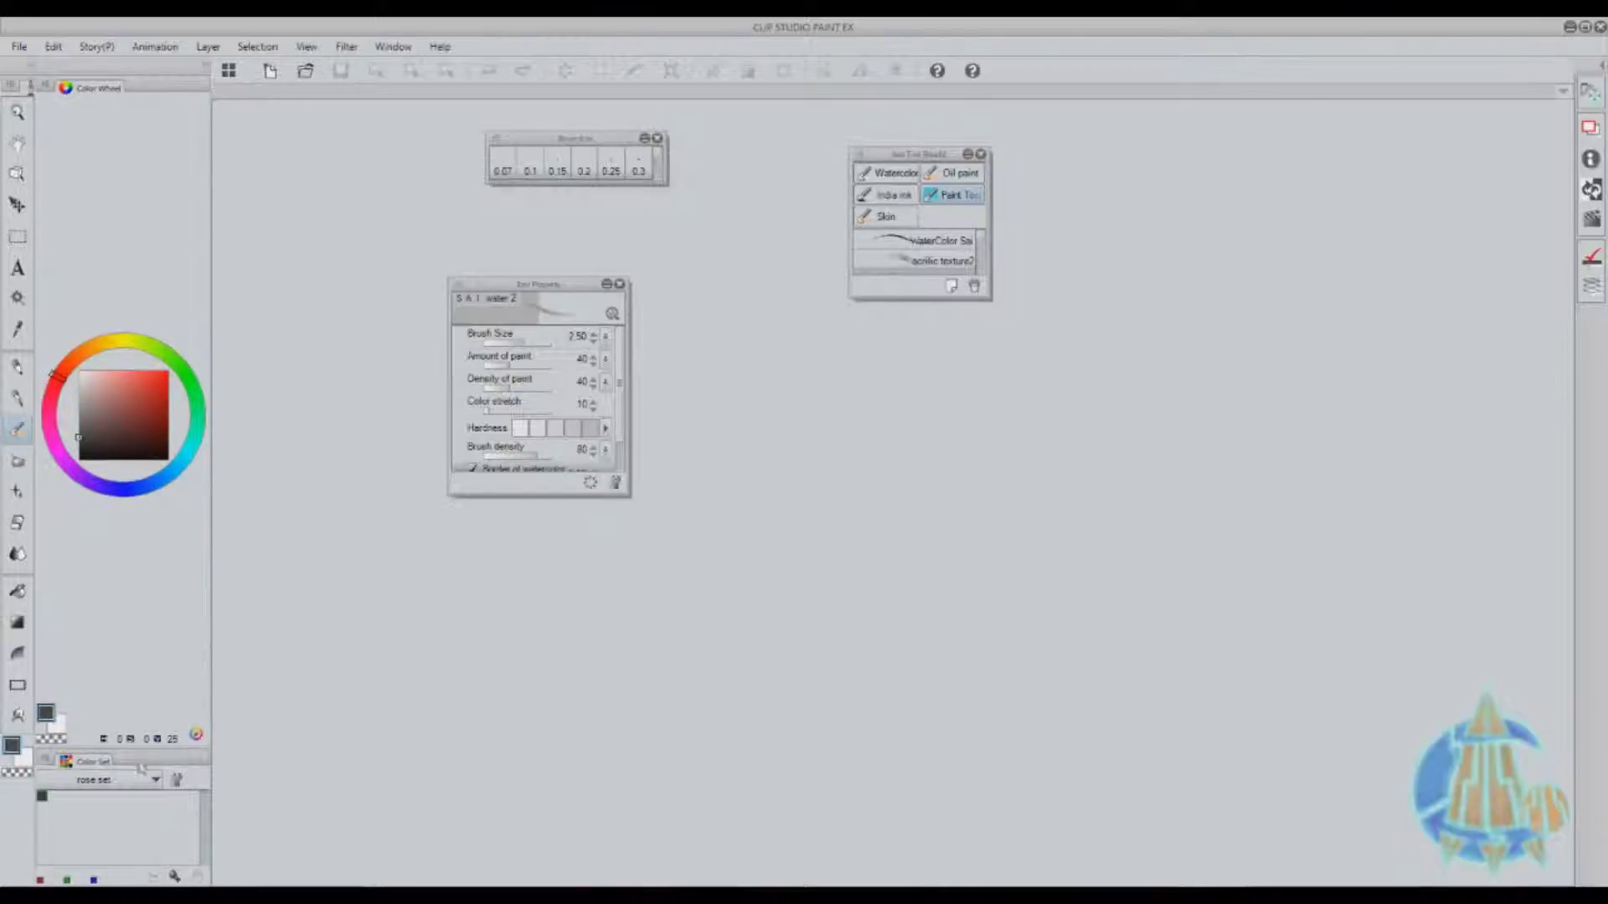
drag(129, 752, 115, 271)
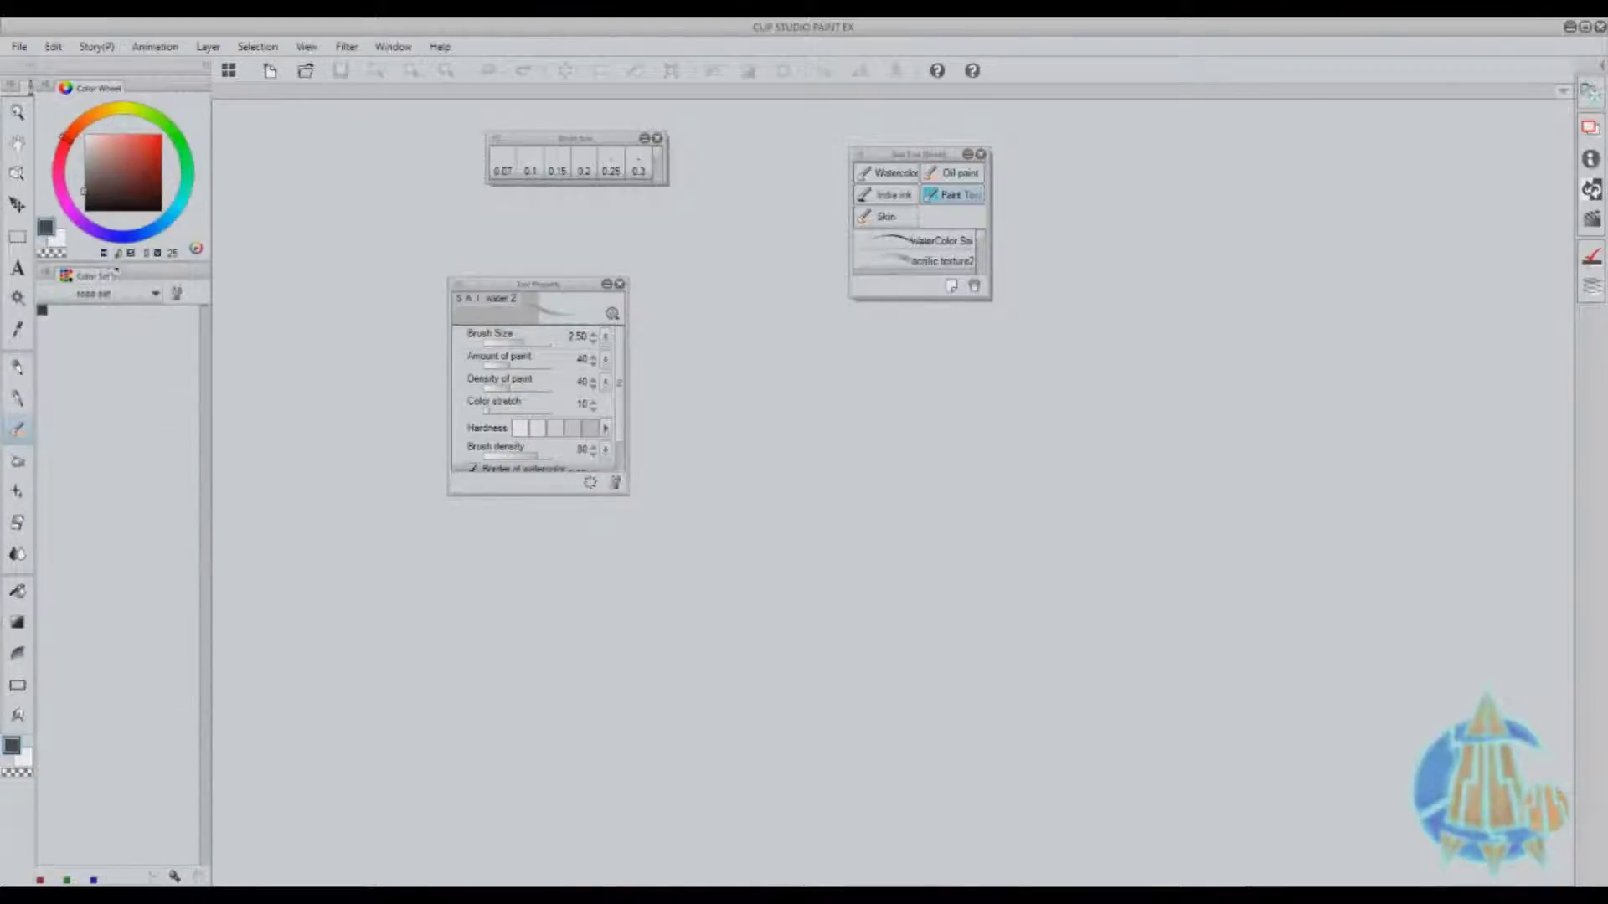
Switch the Color Set palette to the Additional color set and display its swatches as Step 8.
click(117, 297)
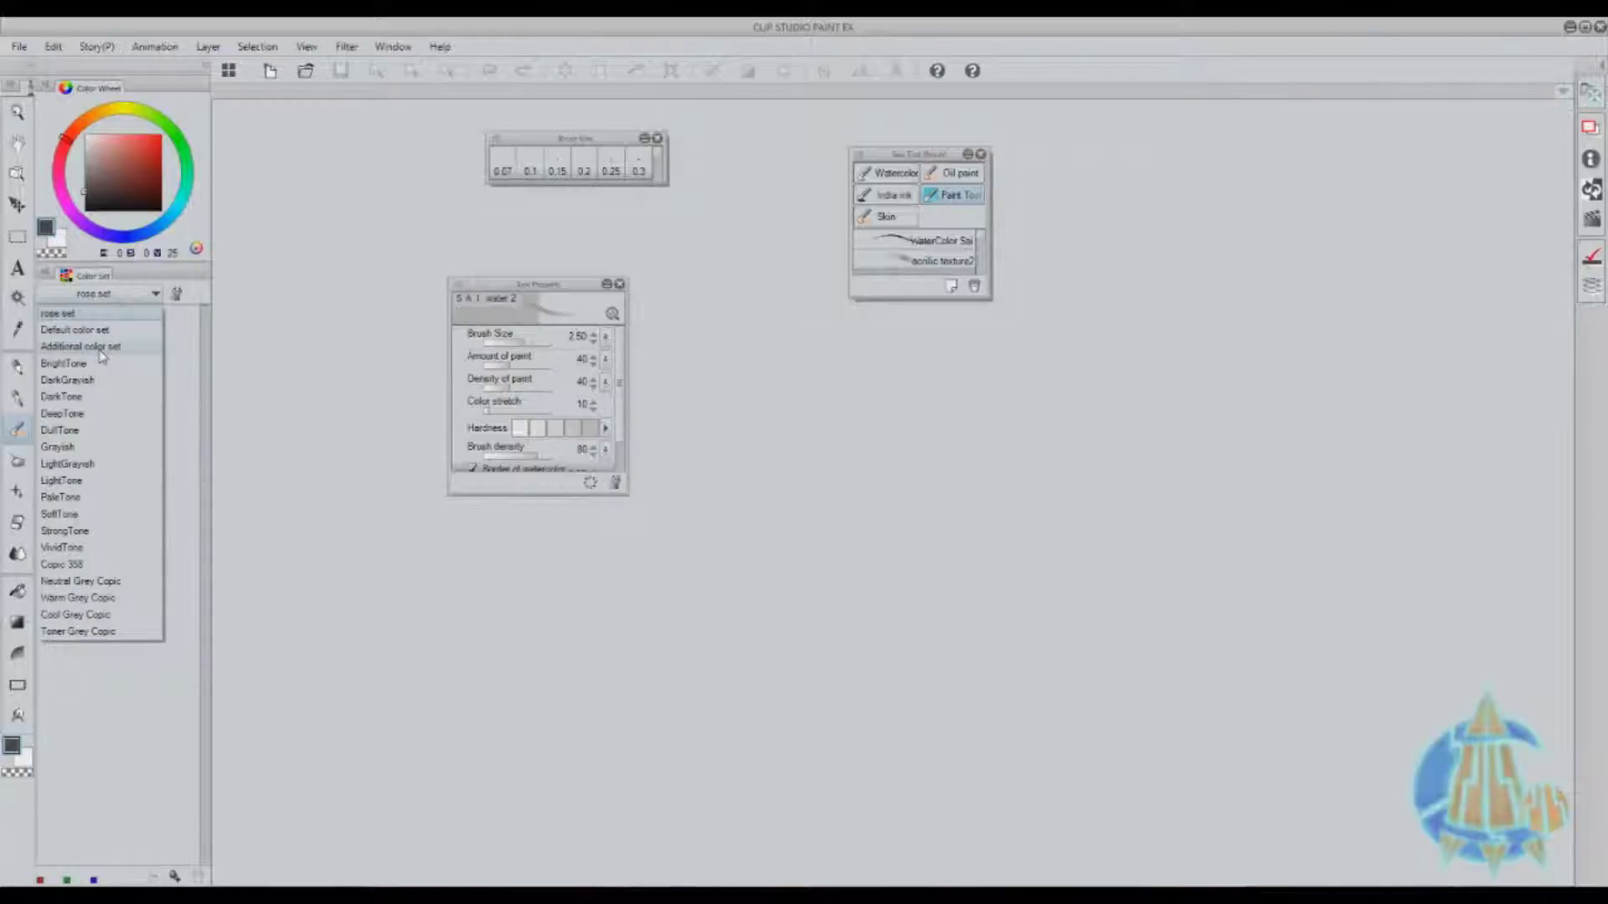
click(99, 350)
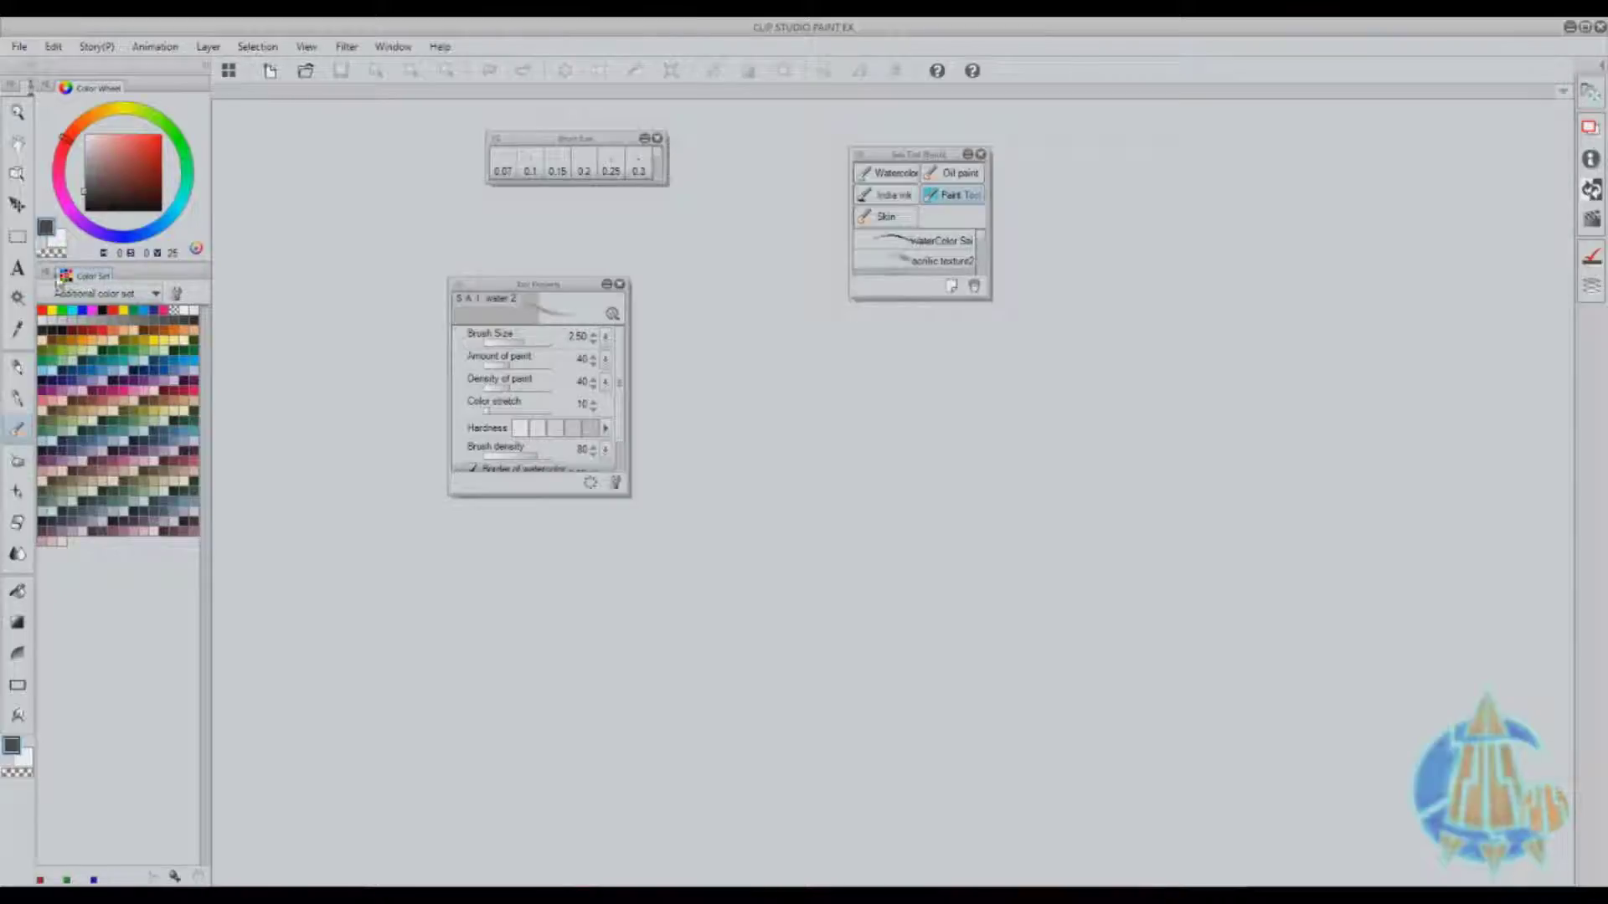
click(46, 277)
mouse_move(187, 505)
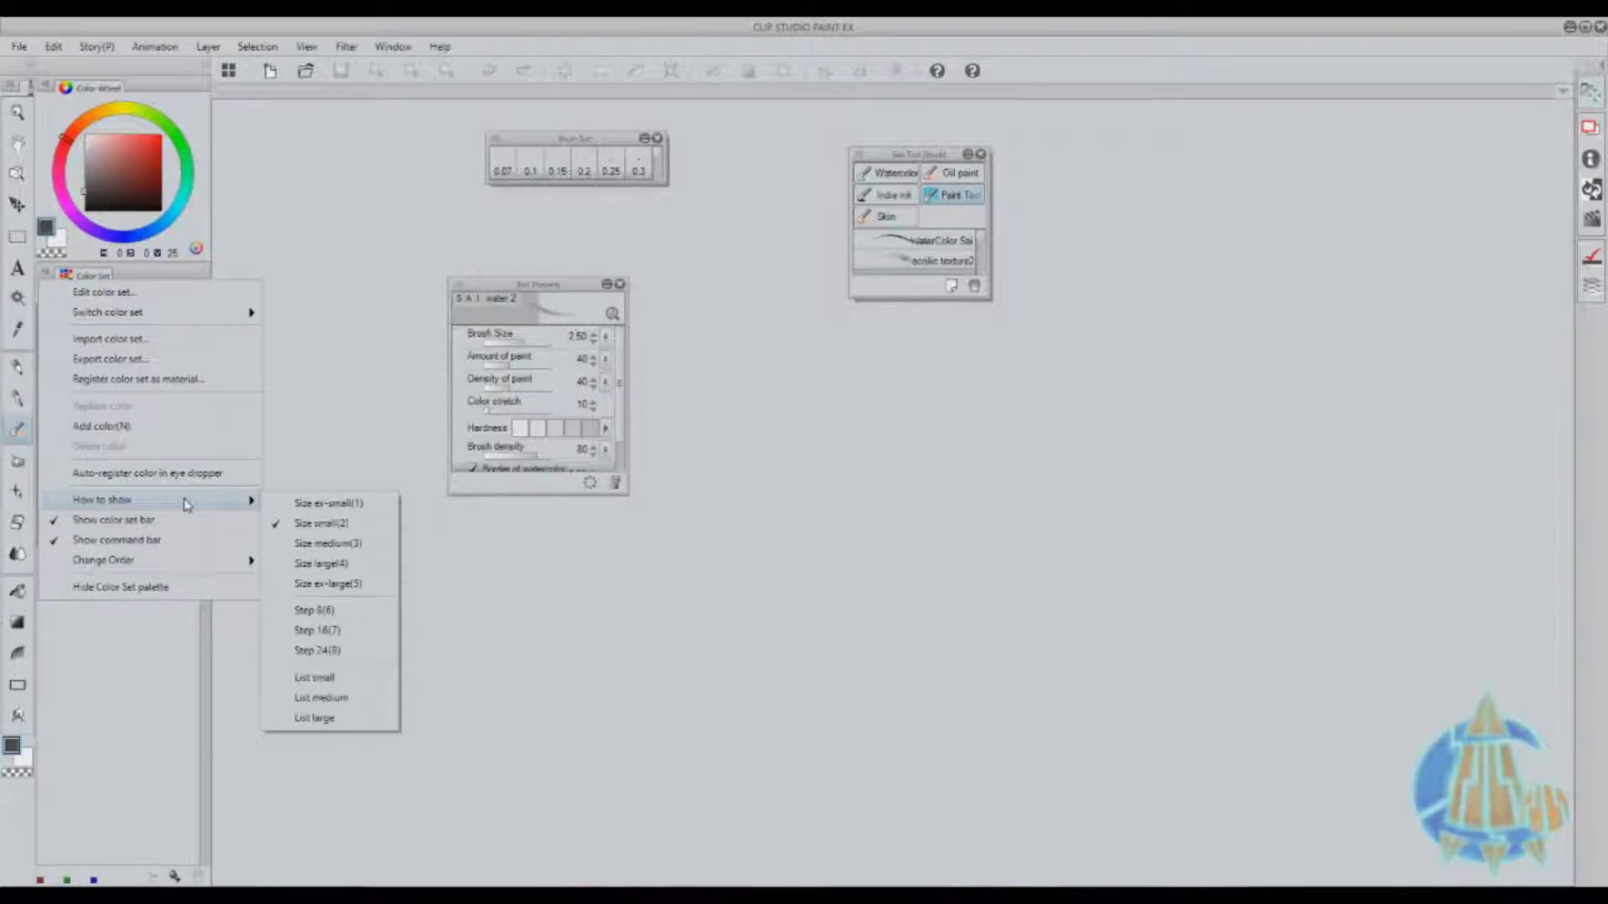
click(314, 630)
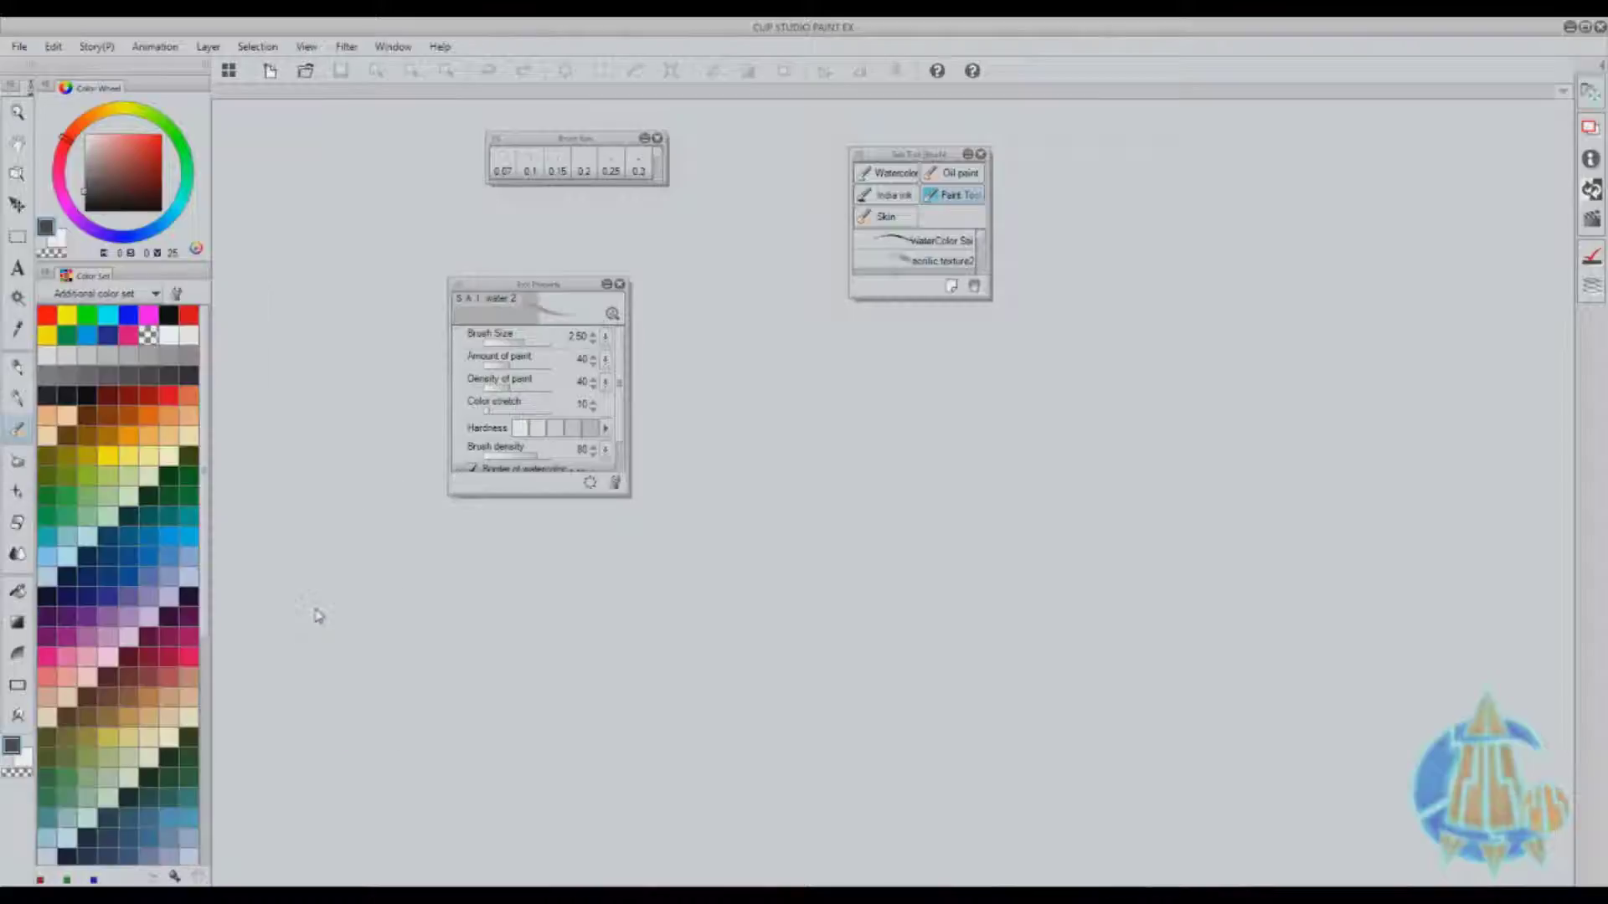
click(47, 278)
mouse_move(167, 500)
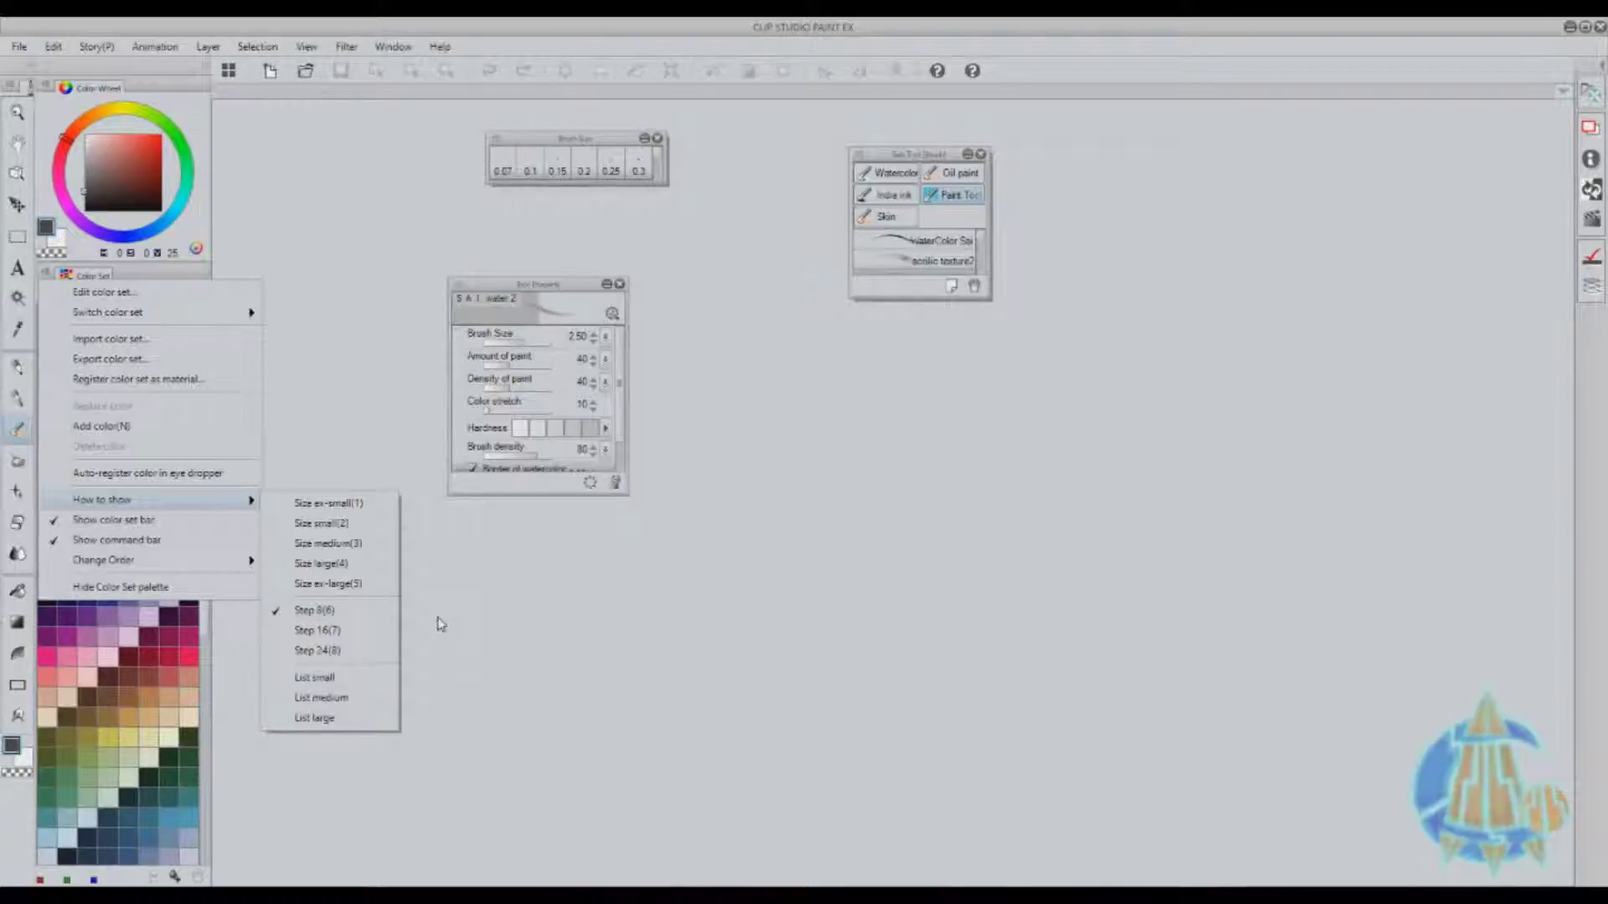
click(505, 617)
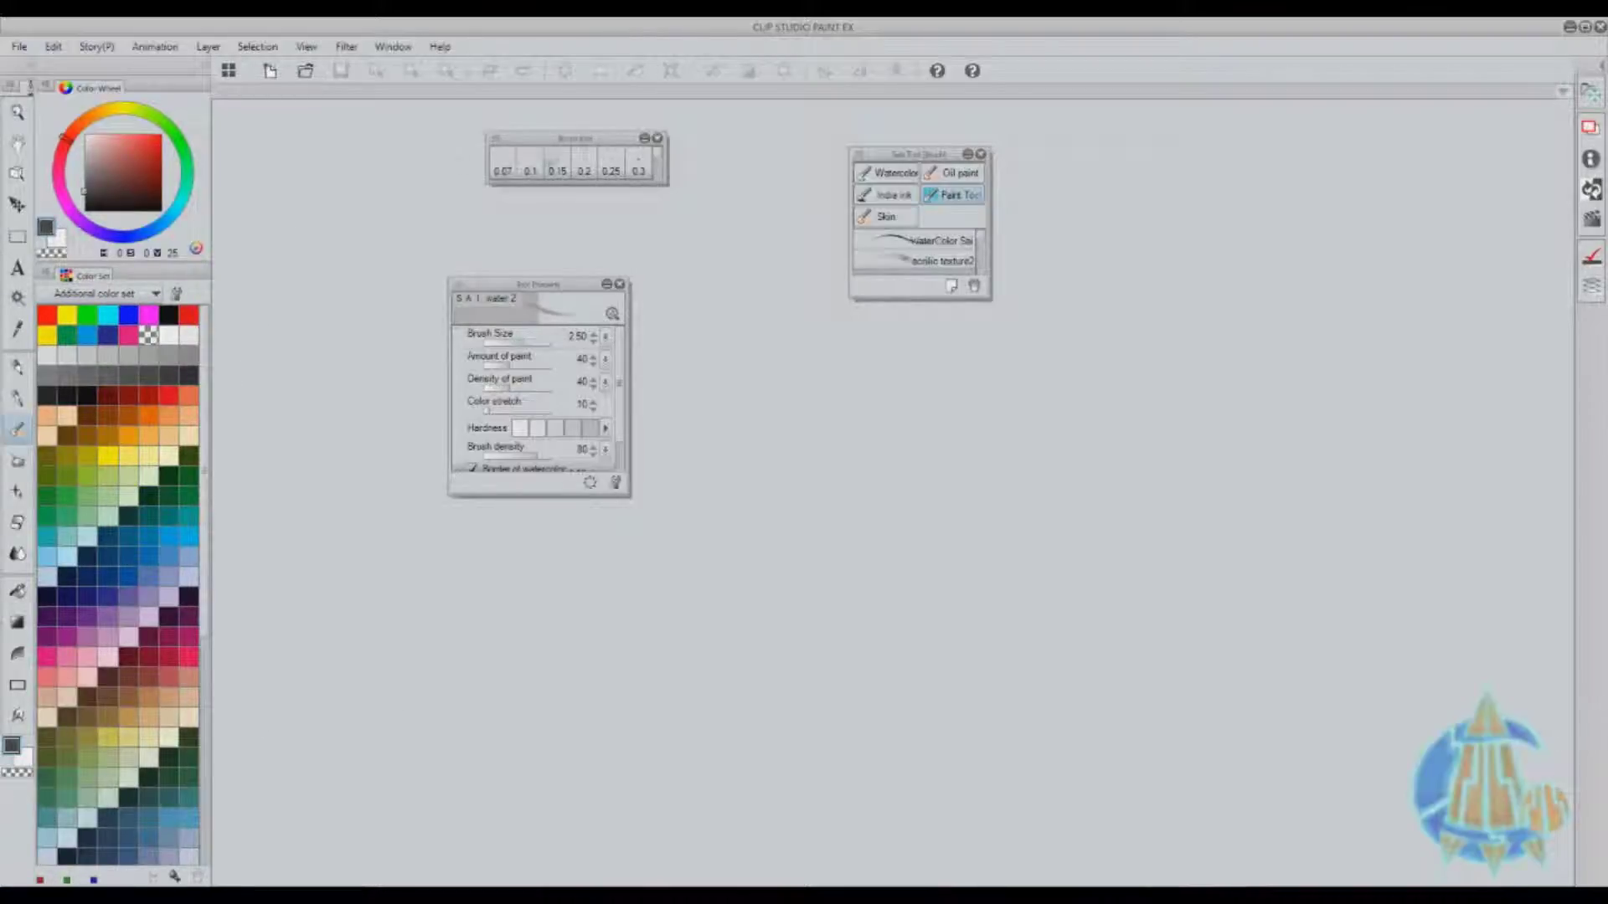
Dock Tool Property in its own icon group above the color palettes, and dock Brush Size above it.
drag(530, 289, 118, 89)
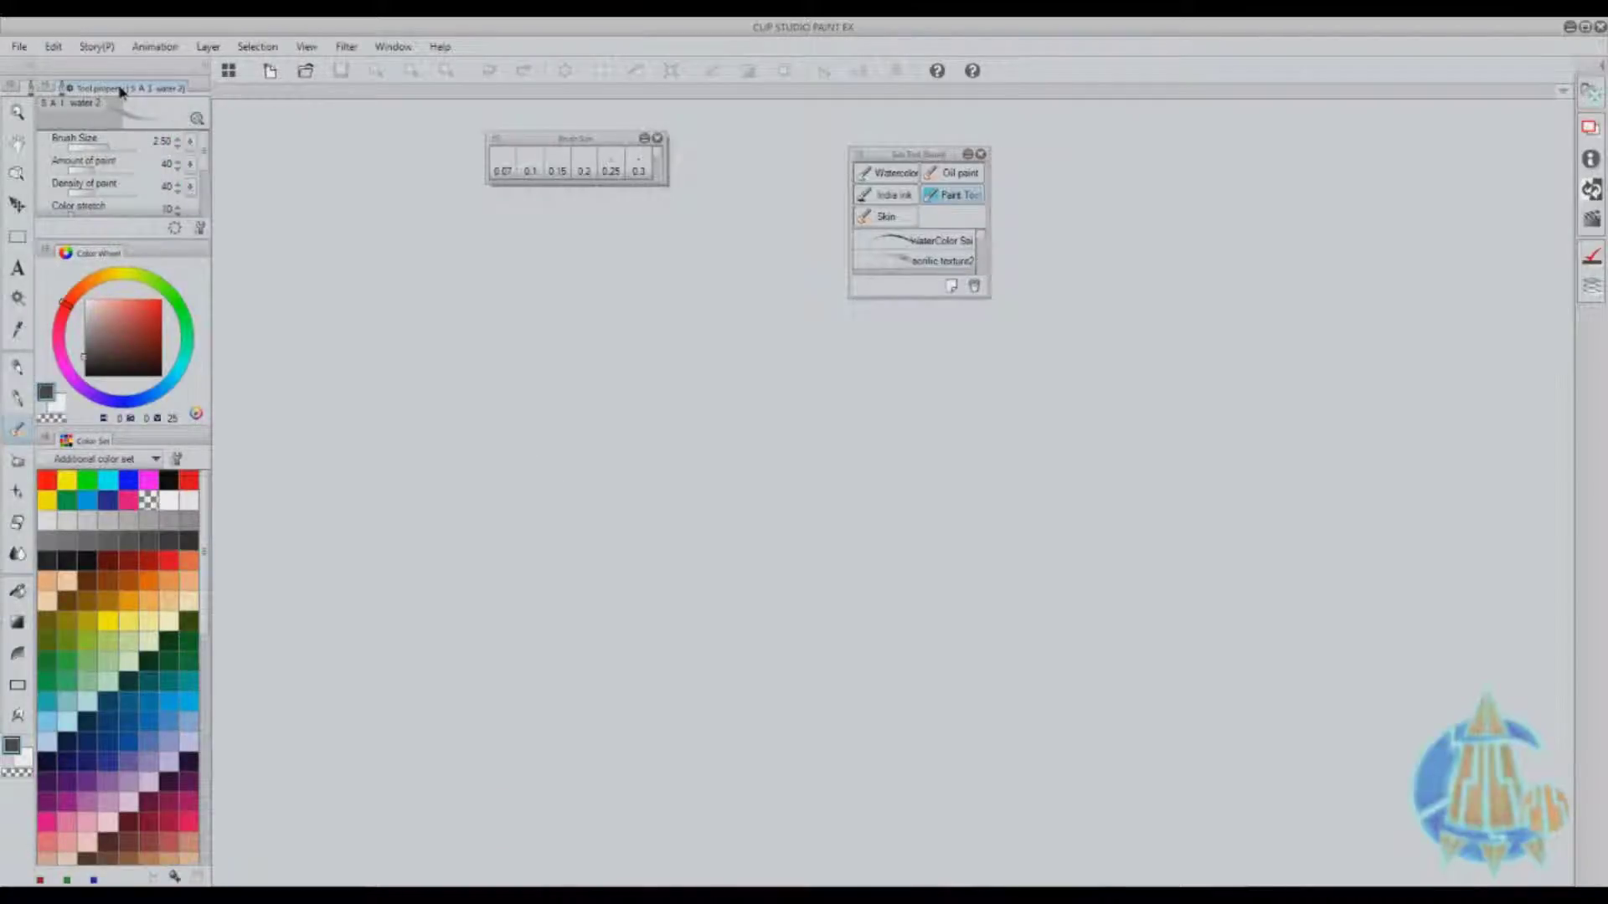
drag(119, 90, 125, 72)
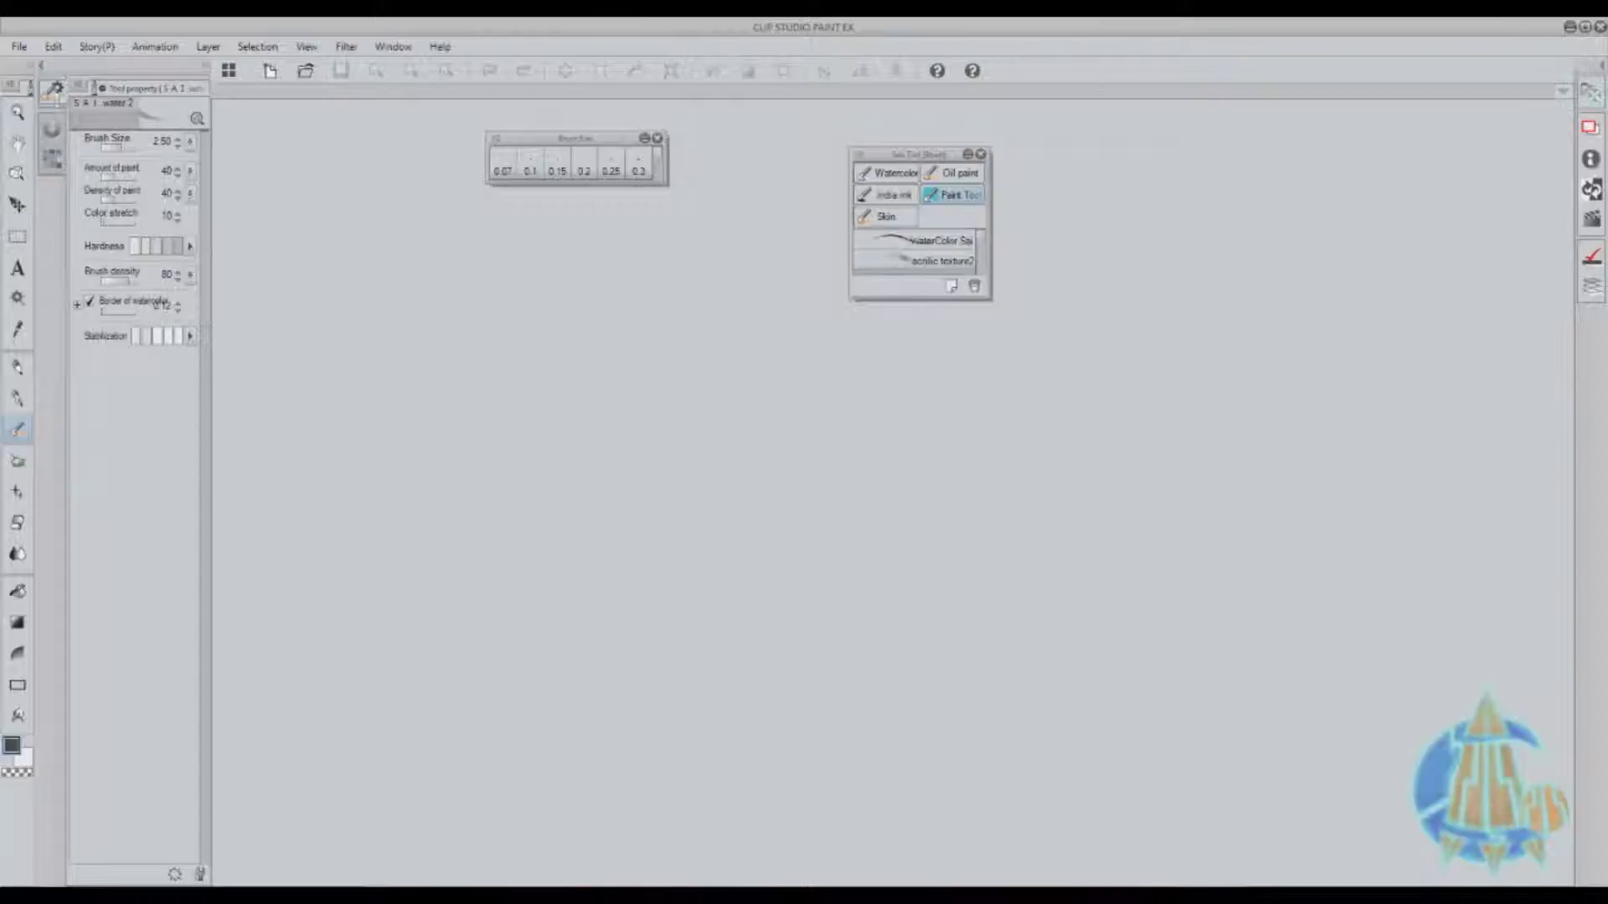
mouse_move(577, 141)
mouse_down()
mouse_move(155, 83)
mouse_move(141, 456)
mouse_up()
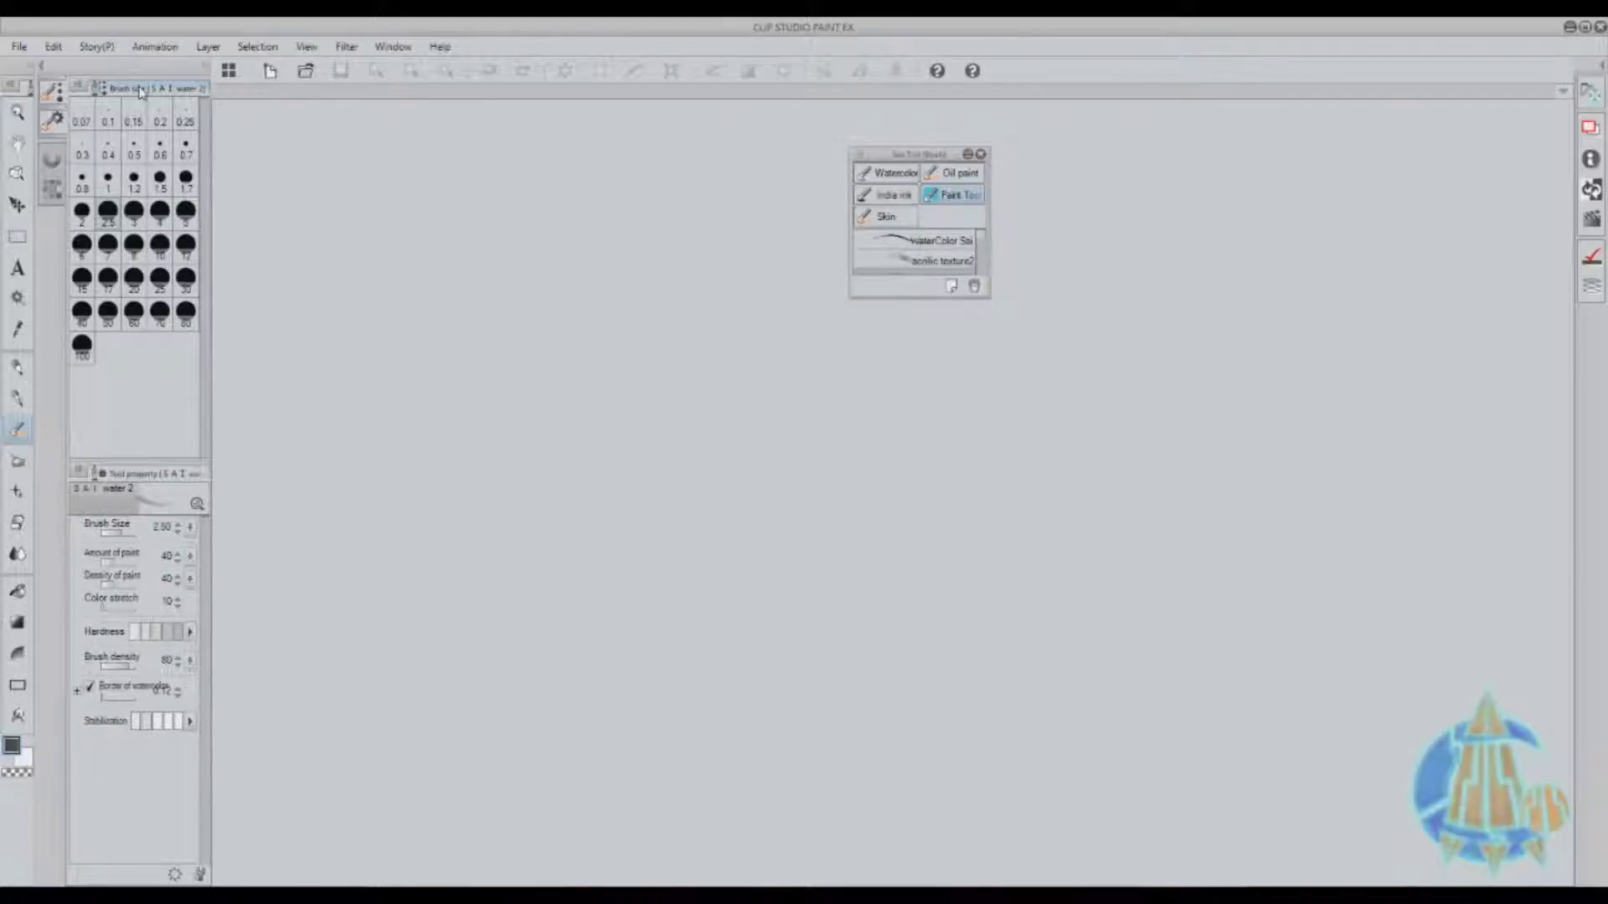
Replace Brush Size with a taller Sub Tool palette above Tool Property, and dock Brush Size as its own group above Color Wheel.
mouse_move(140, 88)
mouse_down()
mouse_move(448, 207)
mouse_move(490, 195)
mouse_up()
mouse_move(931, 154)
mouse_down()
mouse_move(153, 104)
mouse_move(137, 80)
mouse_up()
drag(133, 166, 139, 575)
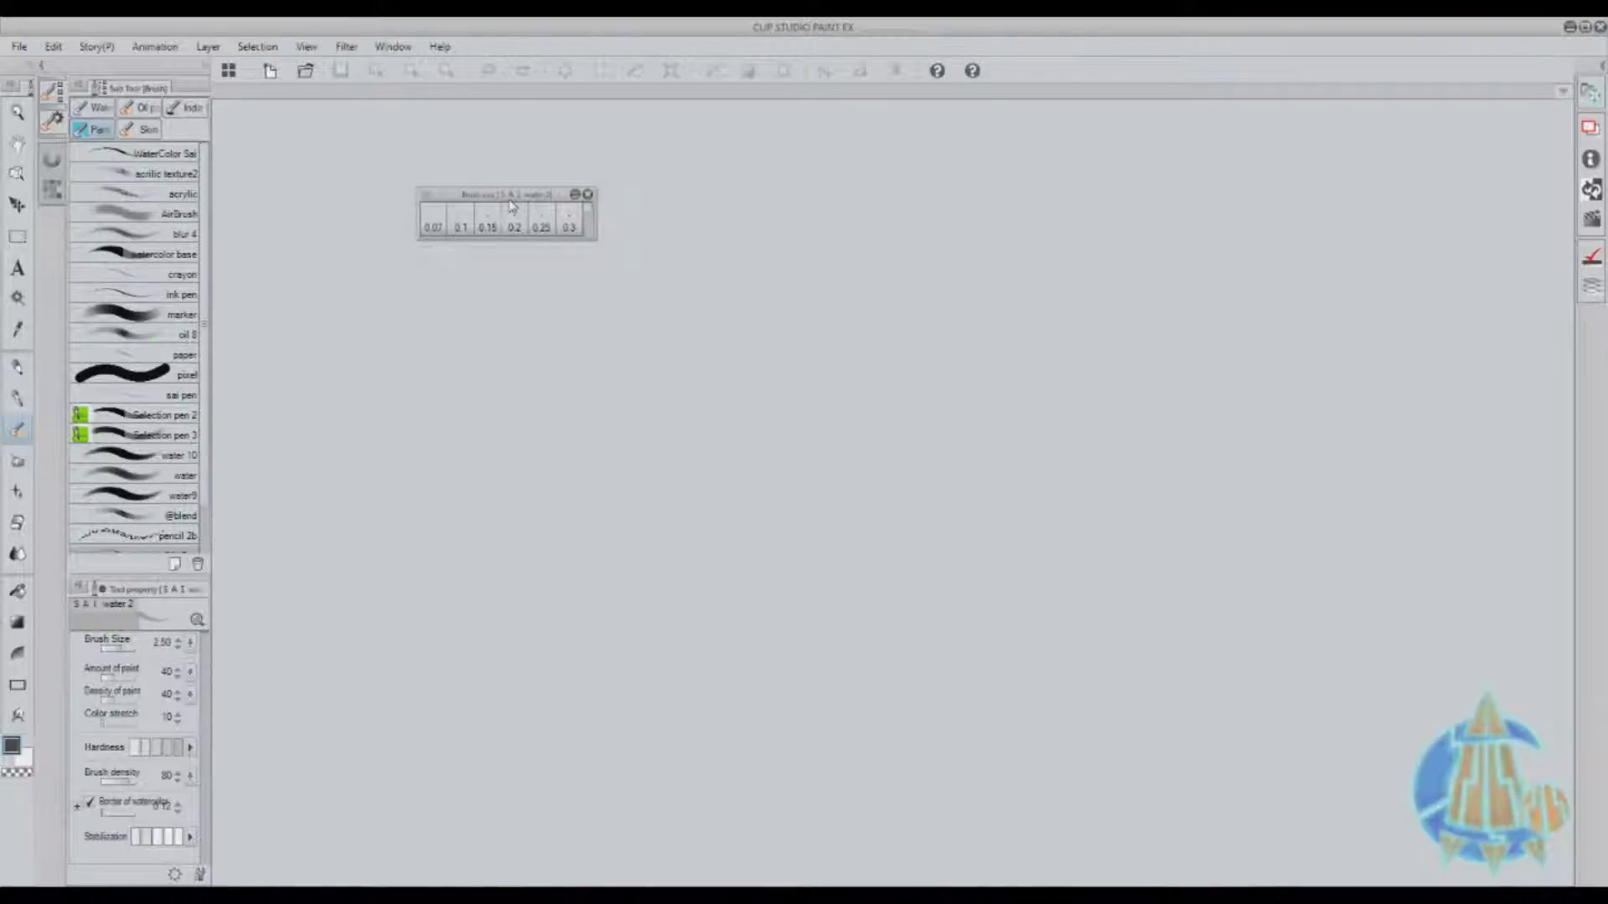
mouse_move(511, 199)
mouse_down()
mouse_move(58, 117)
mouse_move(54, 237)
mouse_move(51, 157)
mouse_up()
Show the Color Wheel and Color Set group, narrow the palette dock slightly, and collapse it to icons.
click(57, 228)
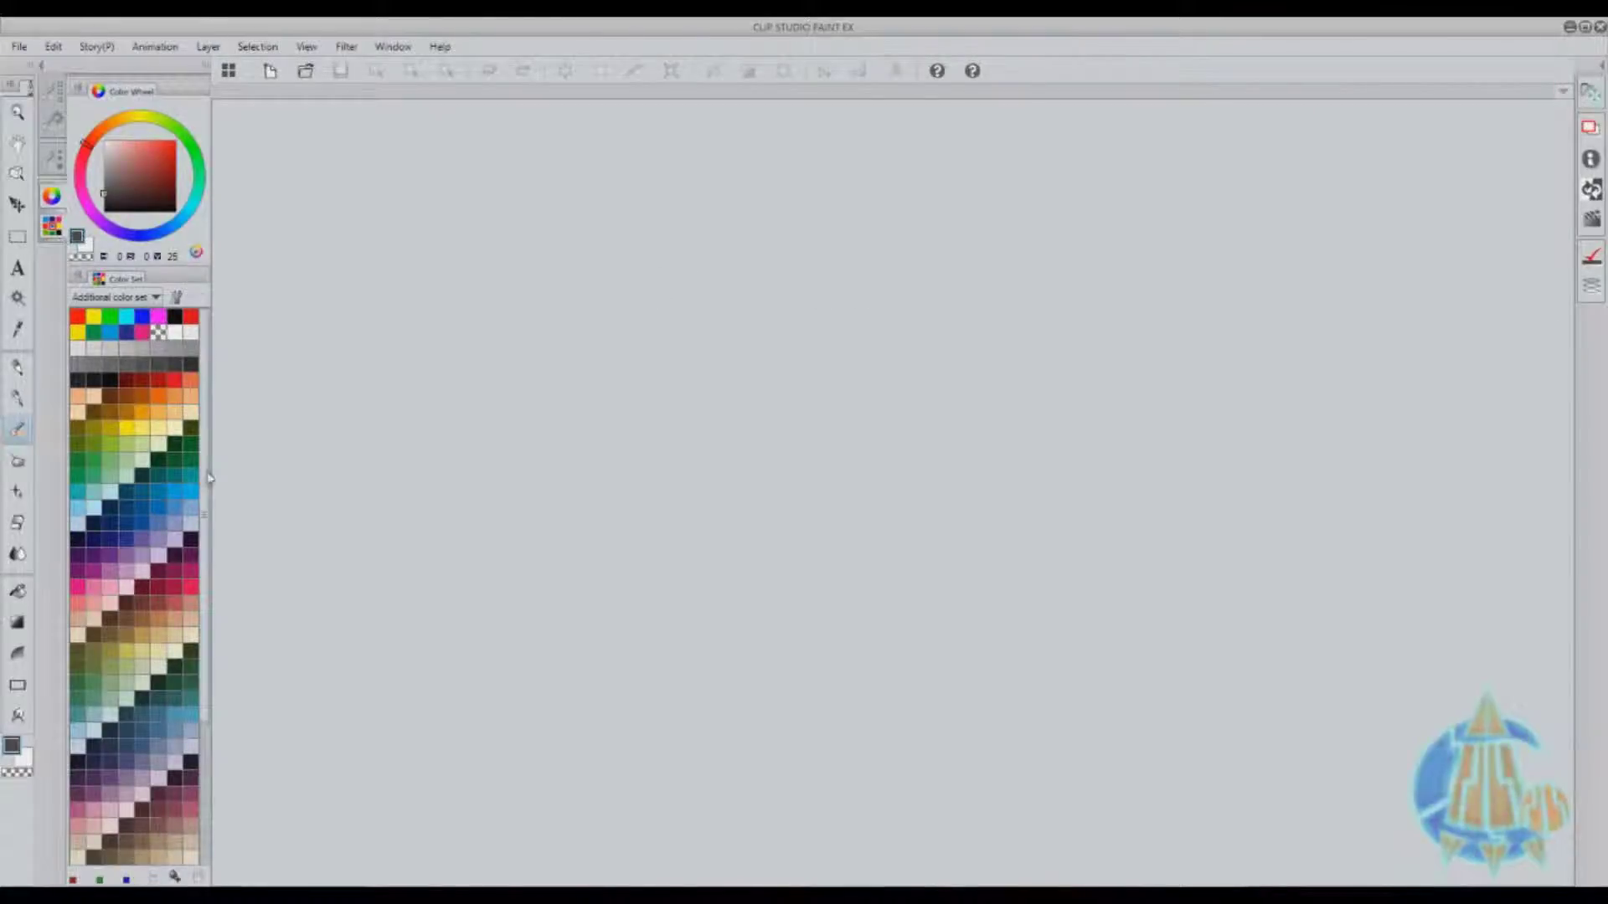
mouse_move(210, 467)
mouse_down()
mouse_move(264, 465)
mouse_move(191, 465)
mouse_up()
click(51, 227)
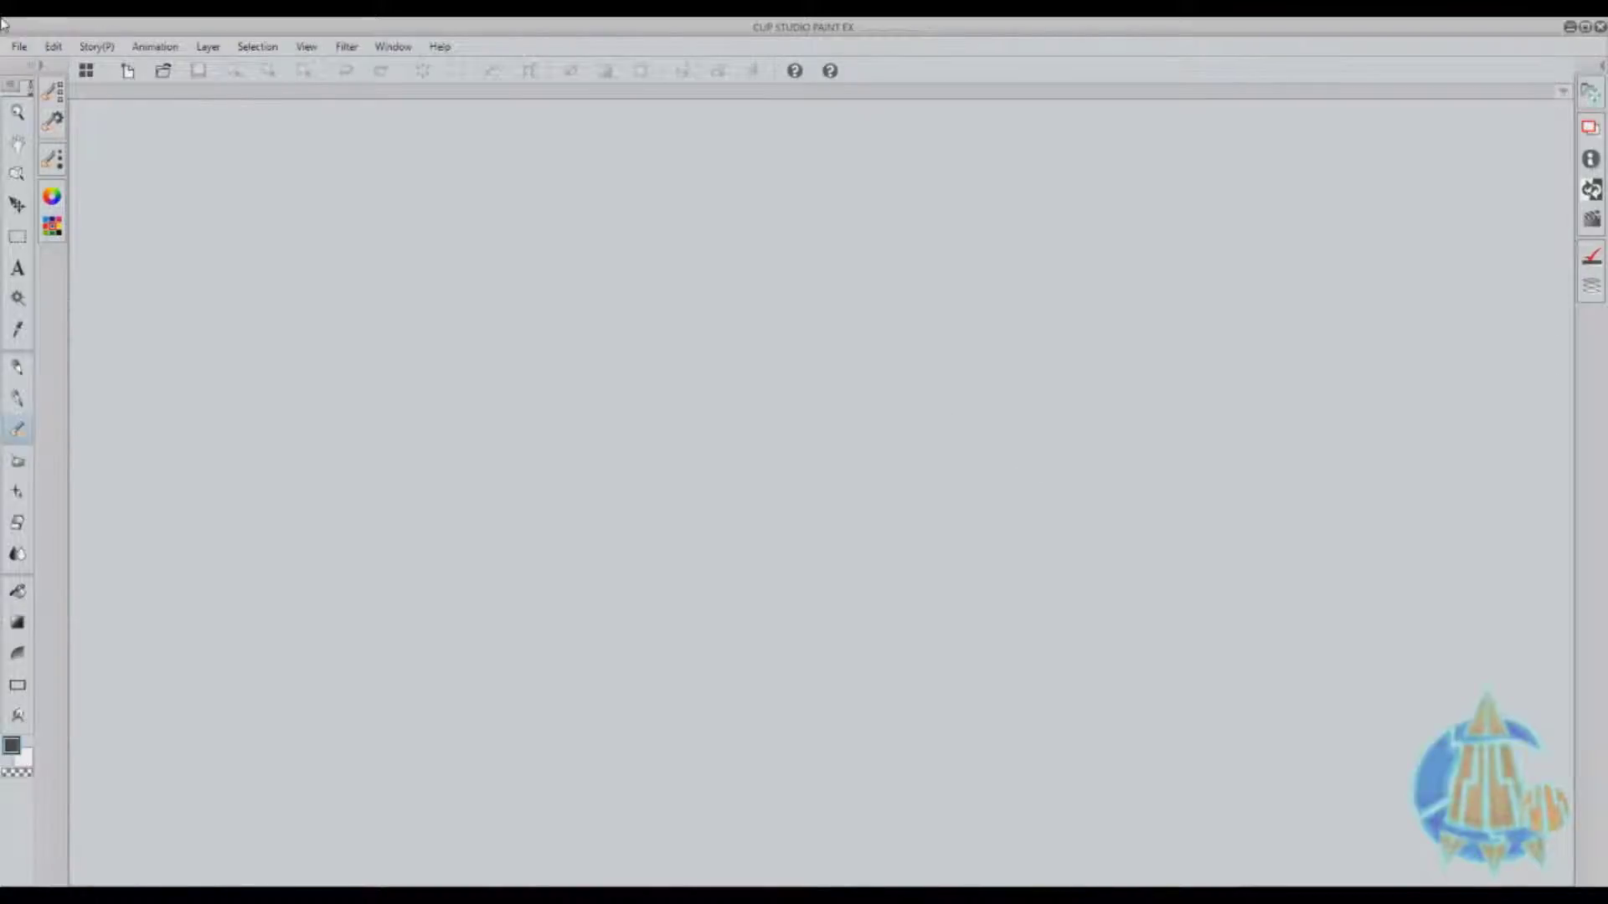
Switch the interface color theme to Dark color in the preferences and close the dialog.
click(19, 46)
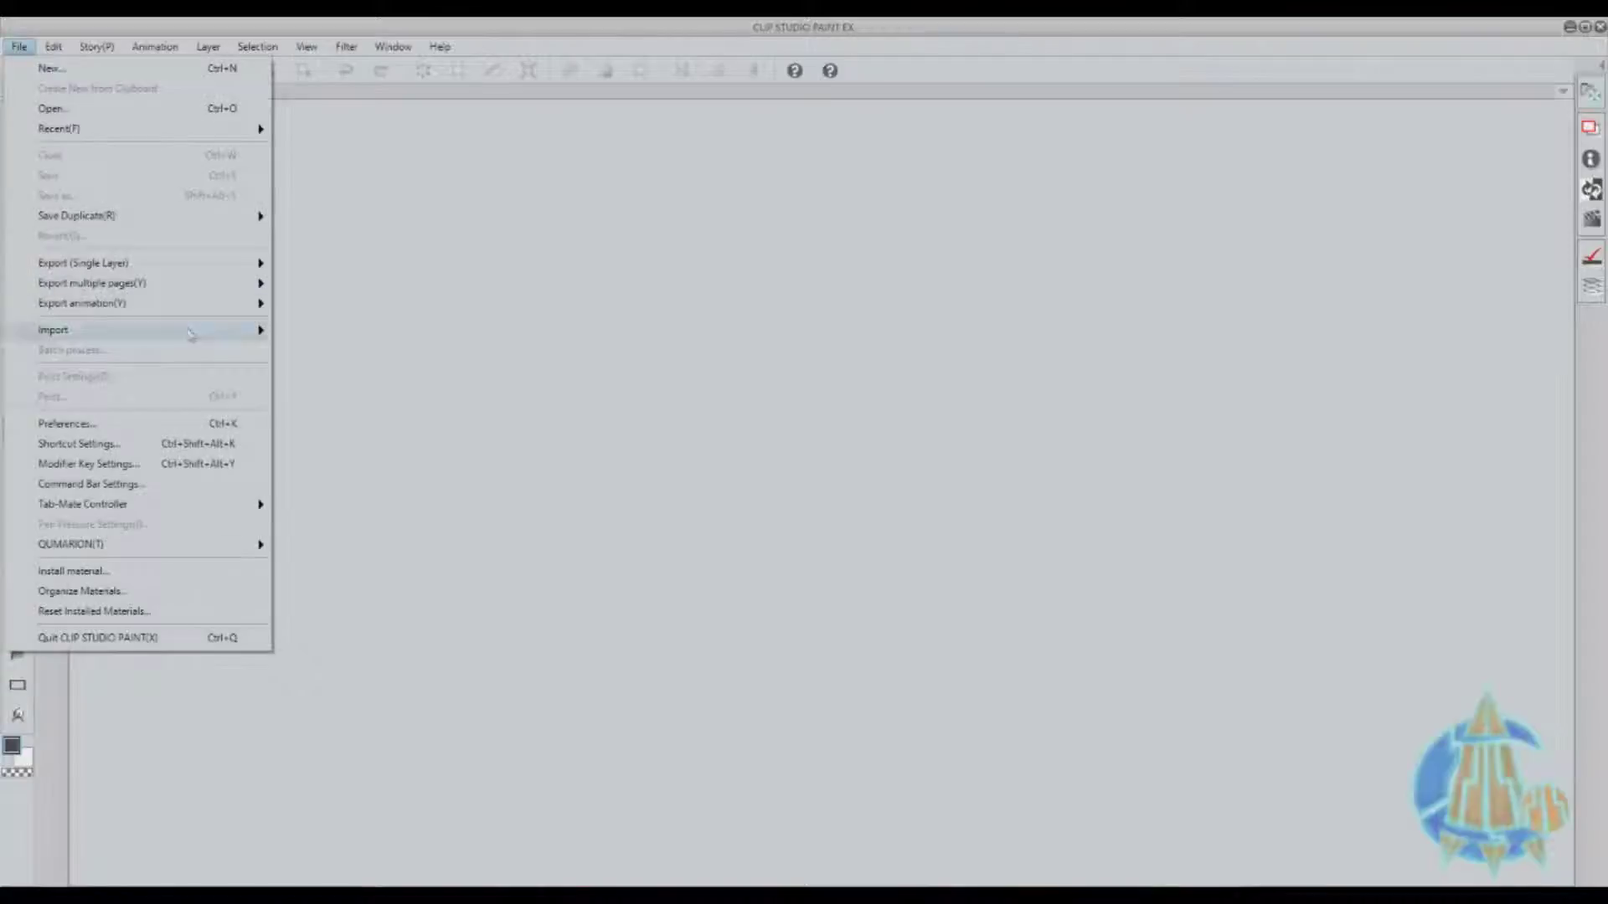
click(73, 424)
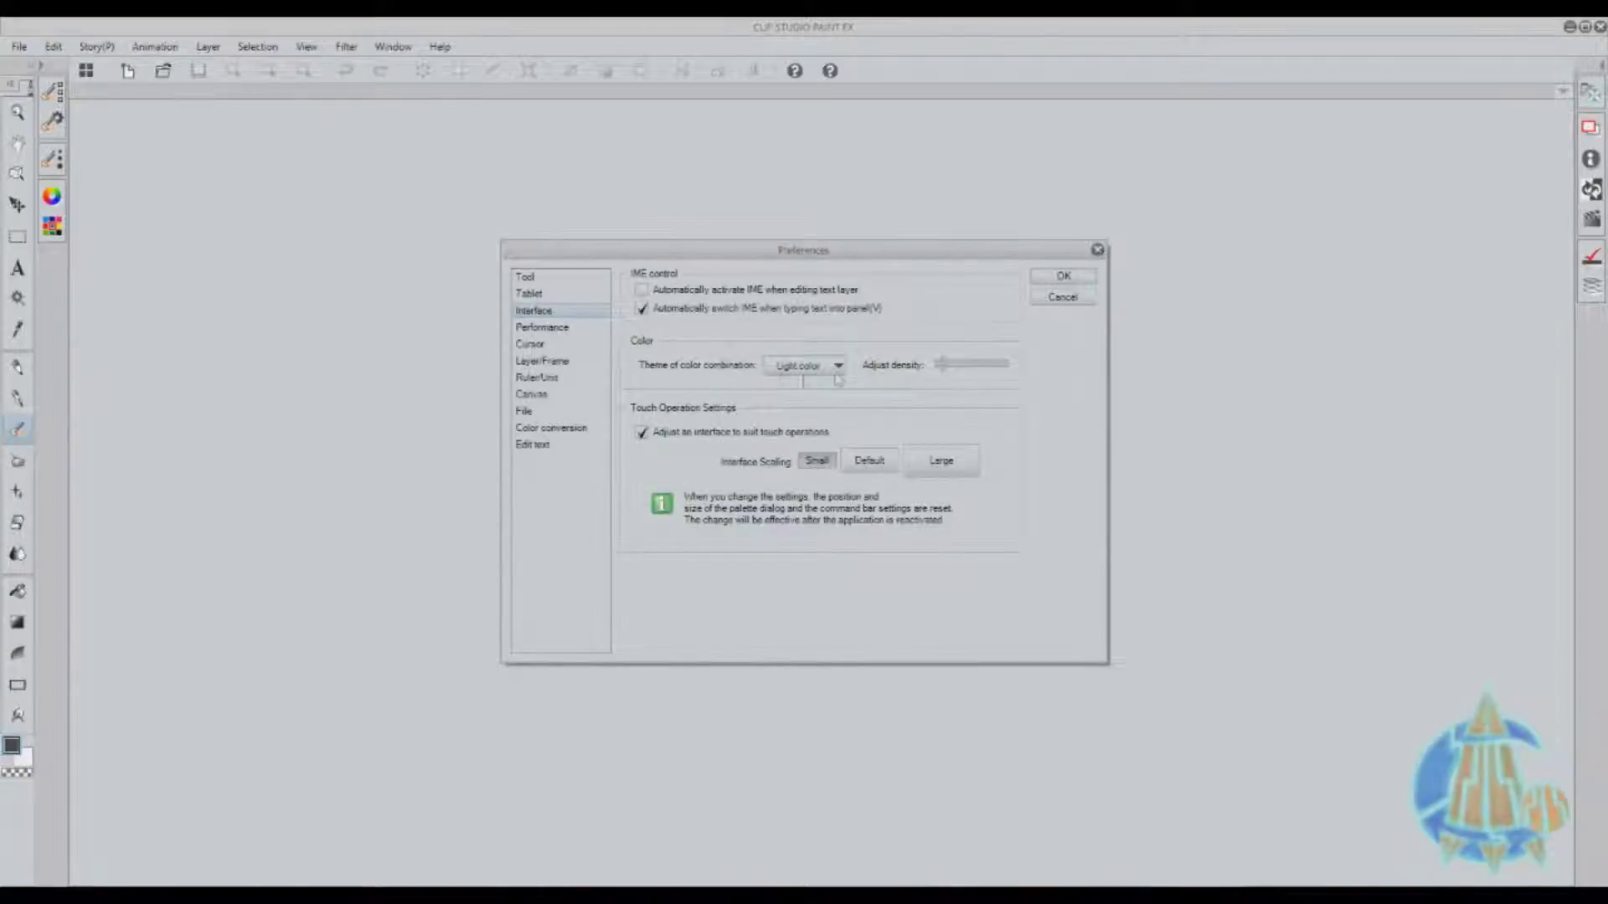
click(836, 366)
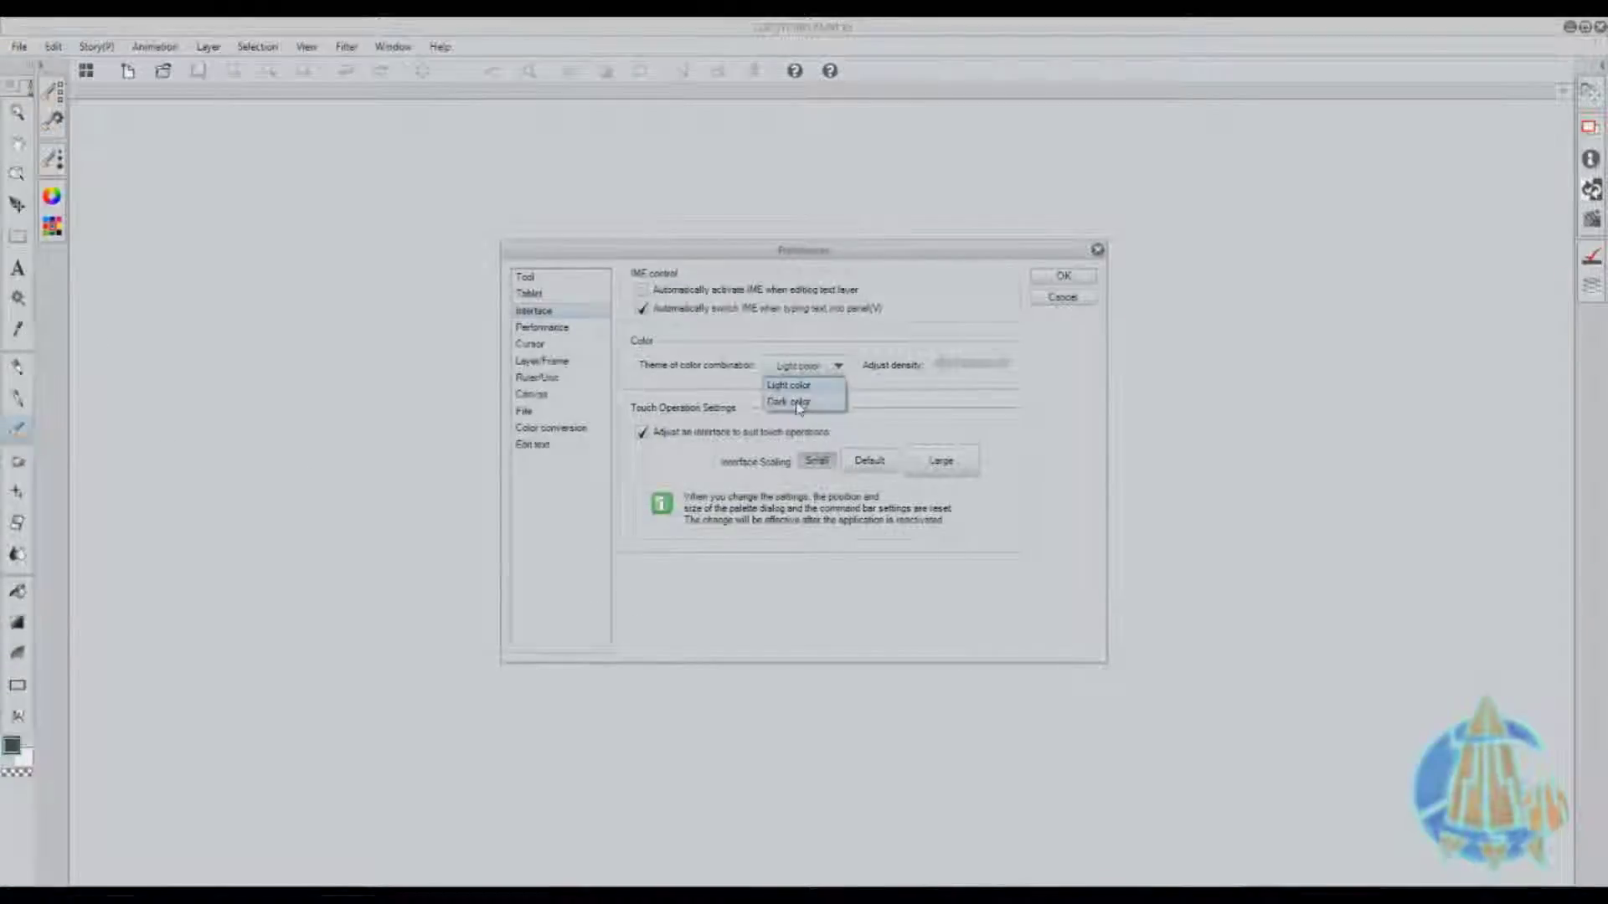
click(800, 398)
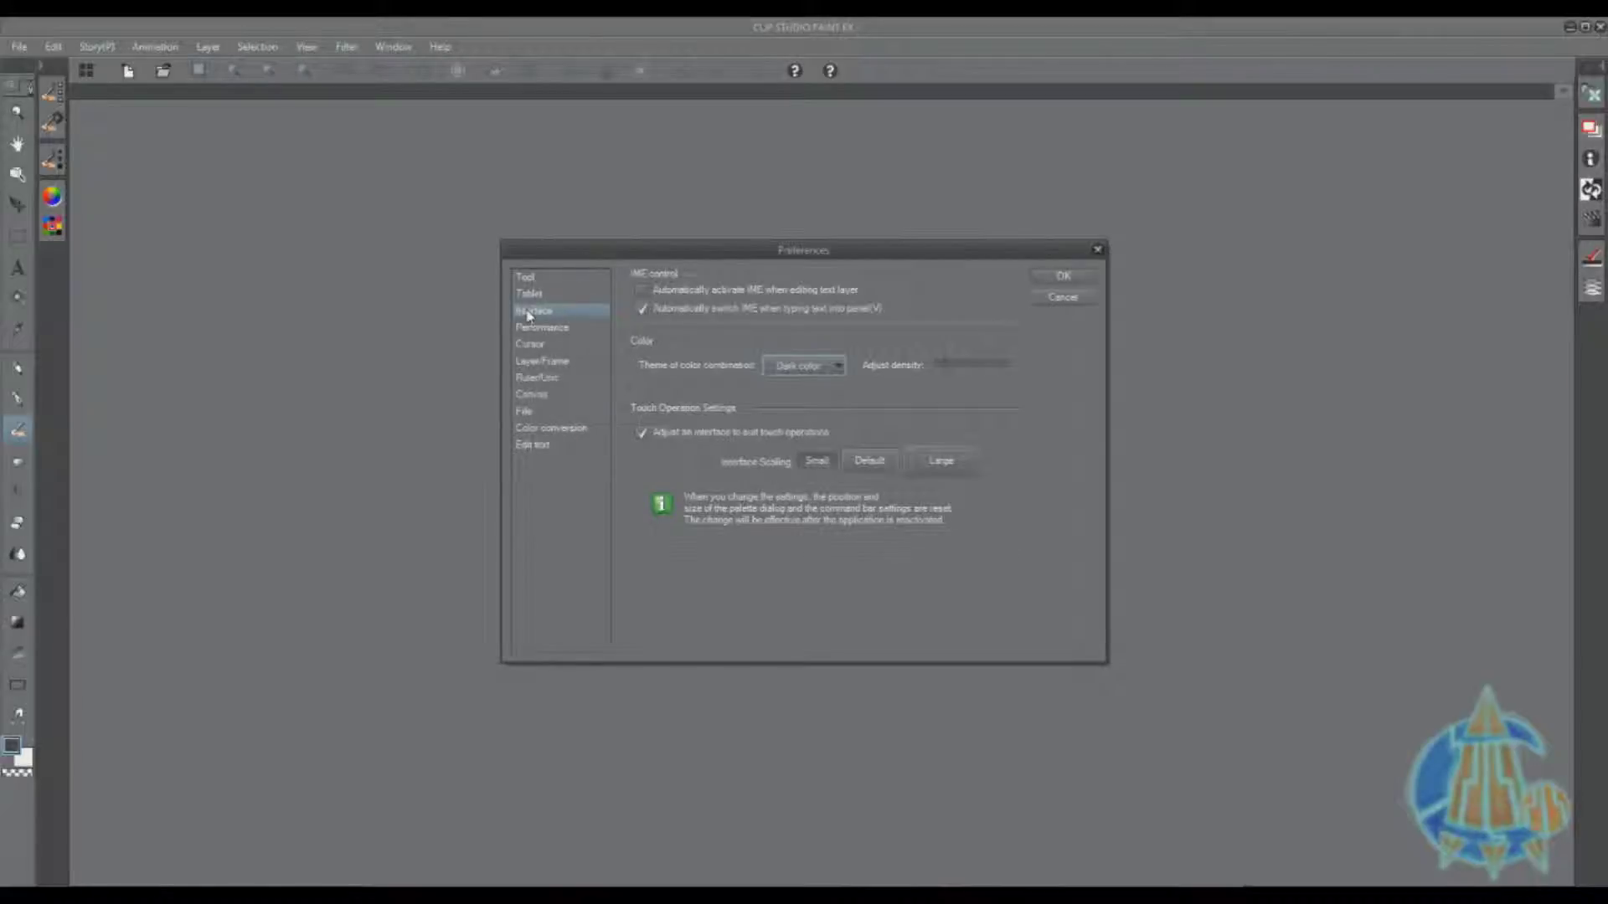
click(540, 278)
click(542, 311)
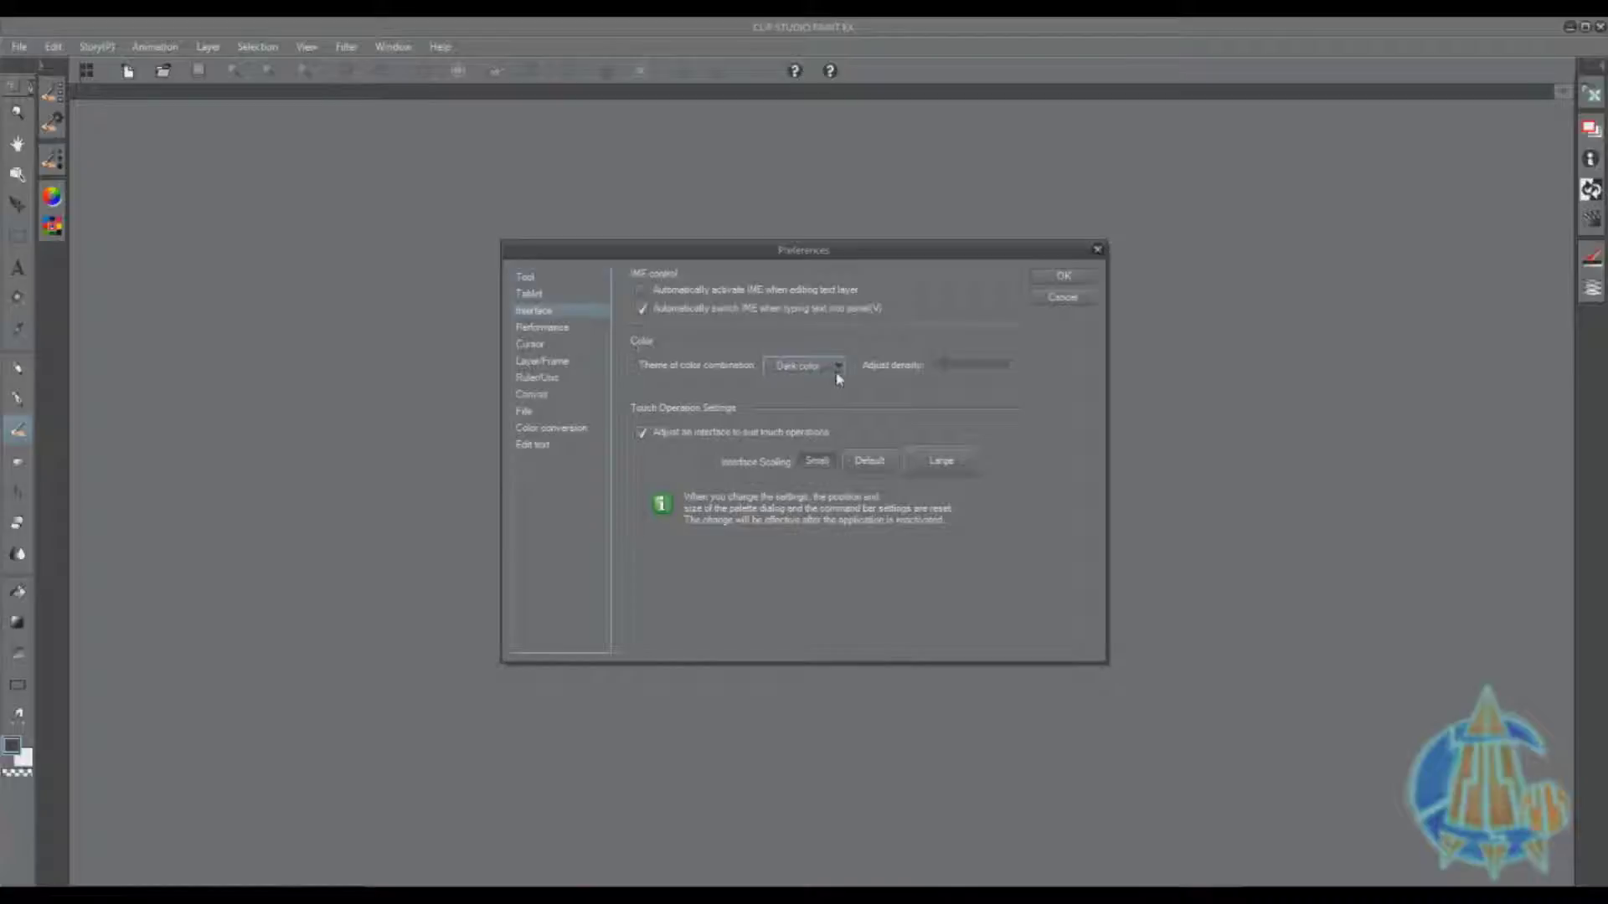
click(1045, 299)
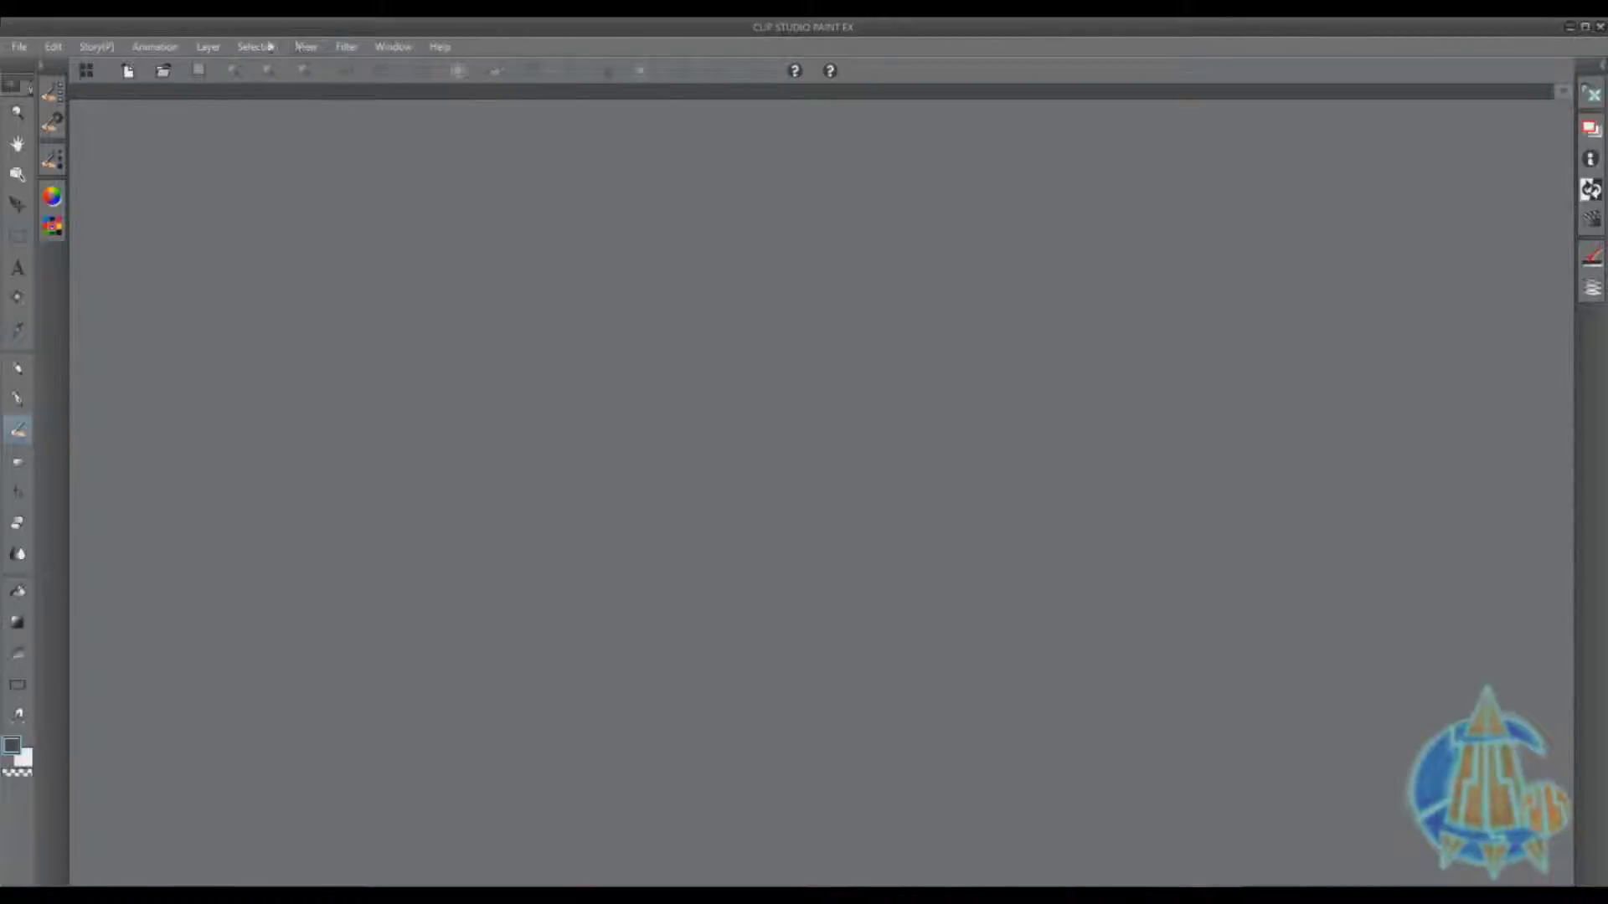
Delete the JPEG export, PNG export and Photoshop Document save commands from the command bar and apply the settings.
click(18, 46)
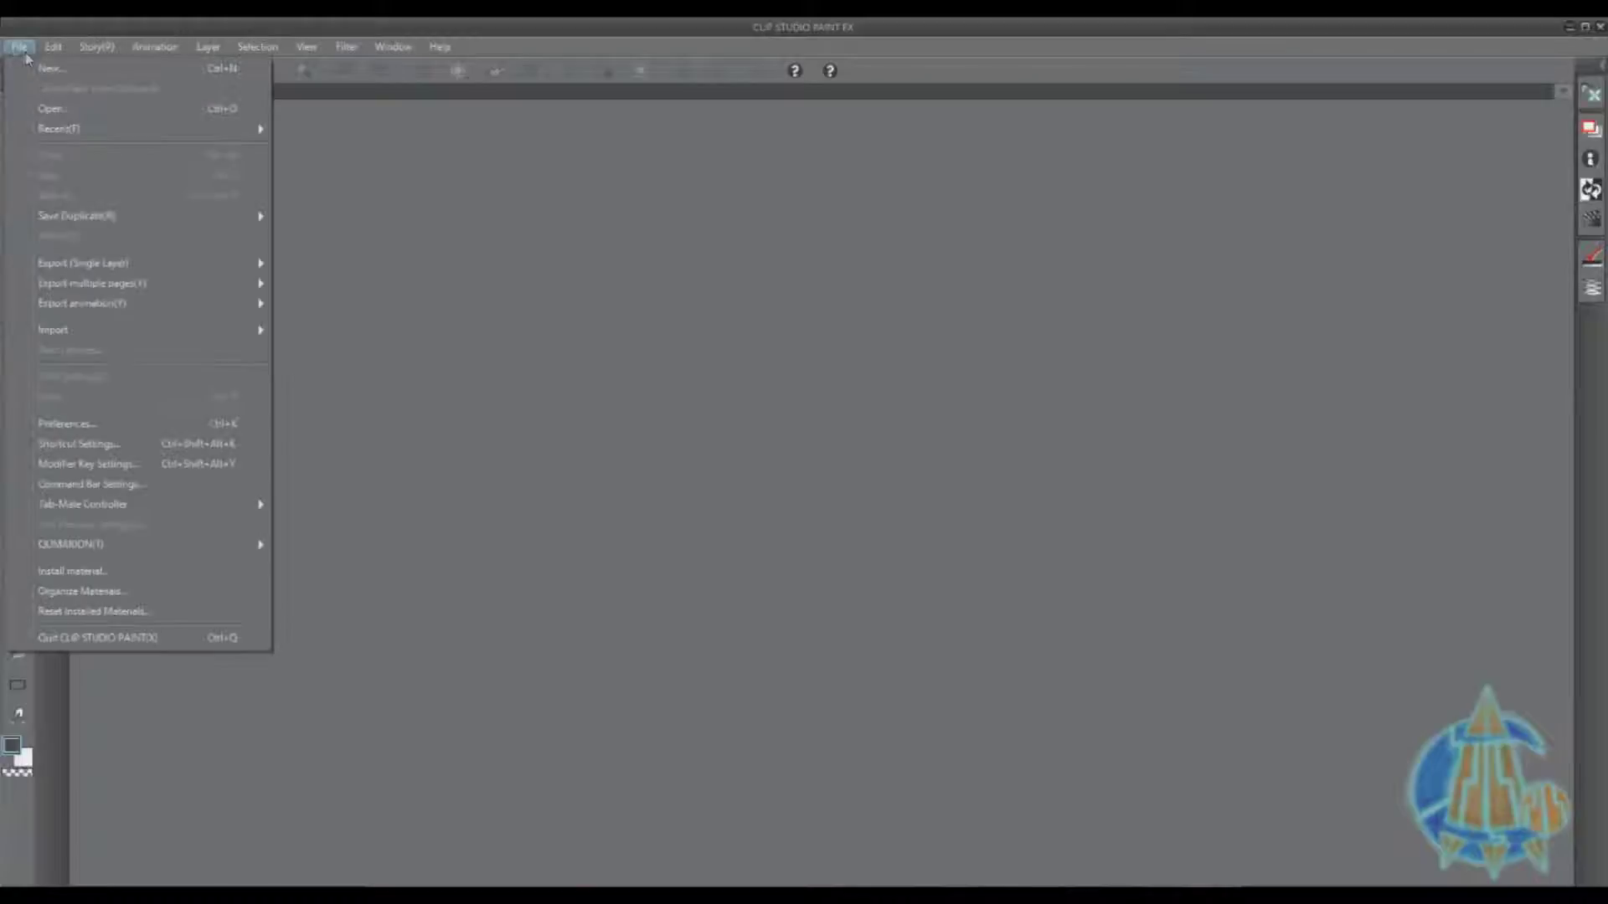
click(123, 492)
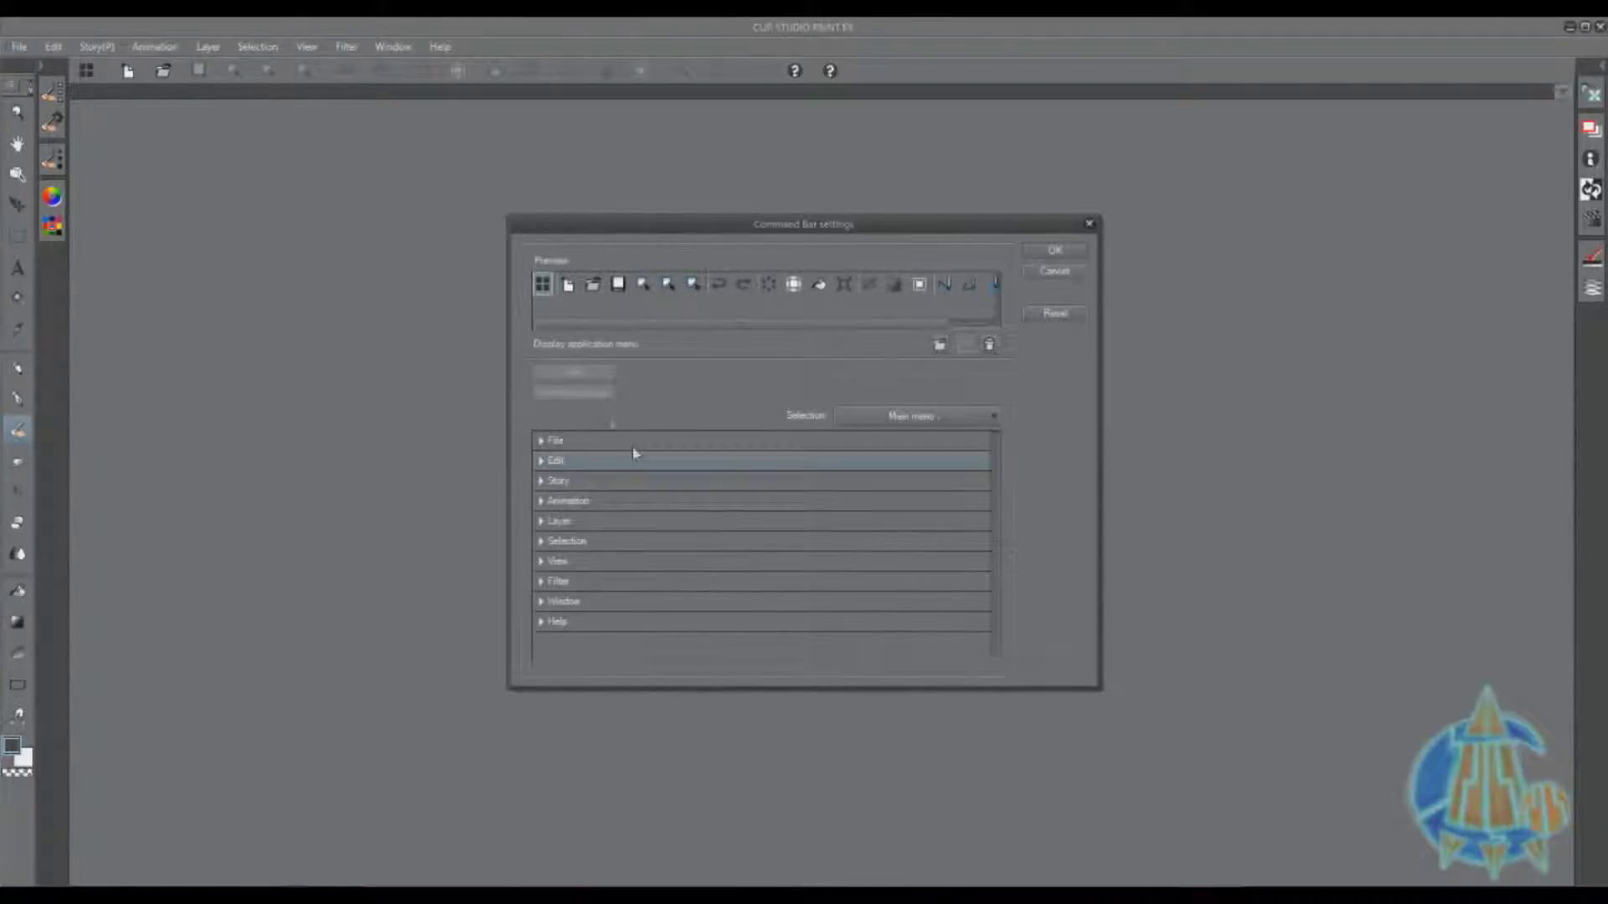
click(645, 287)
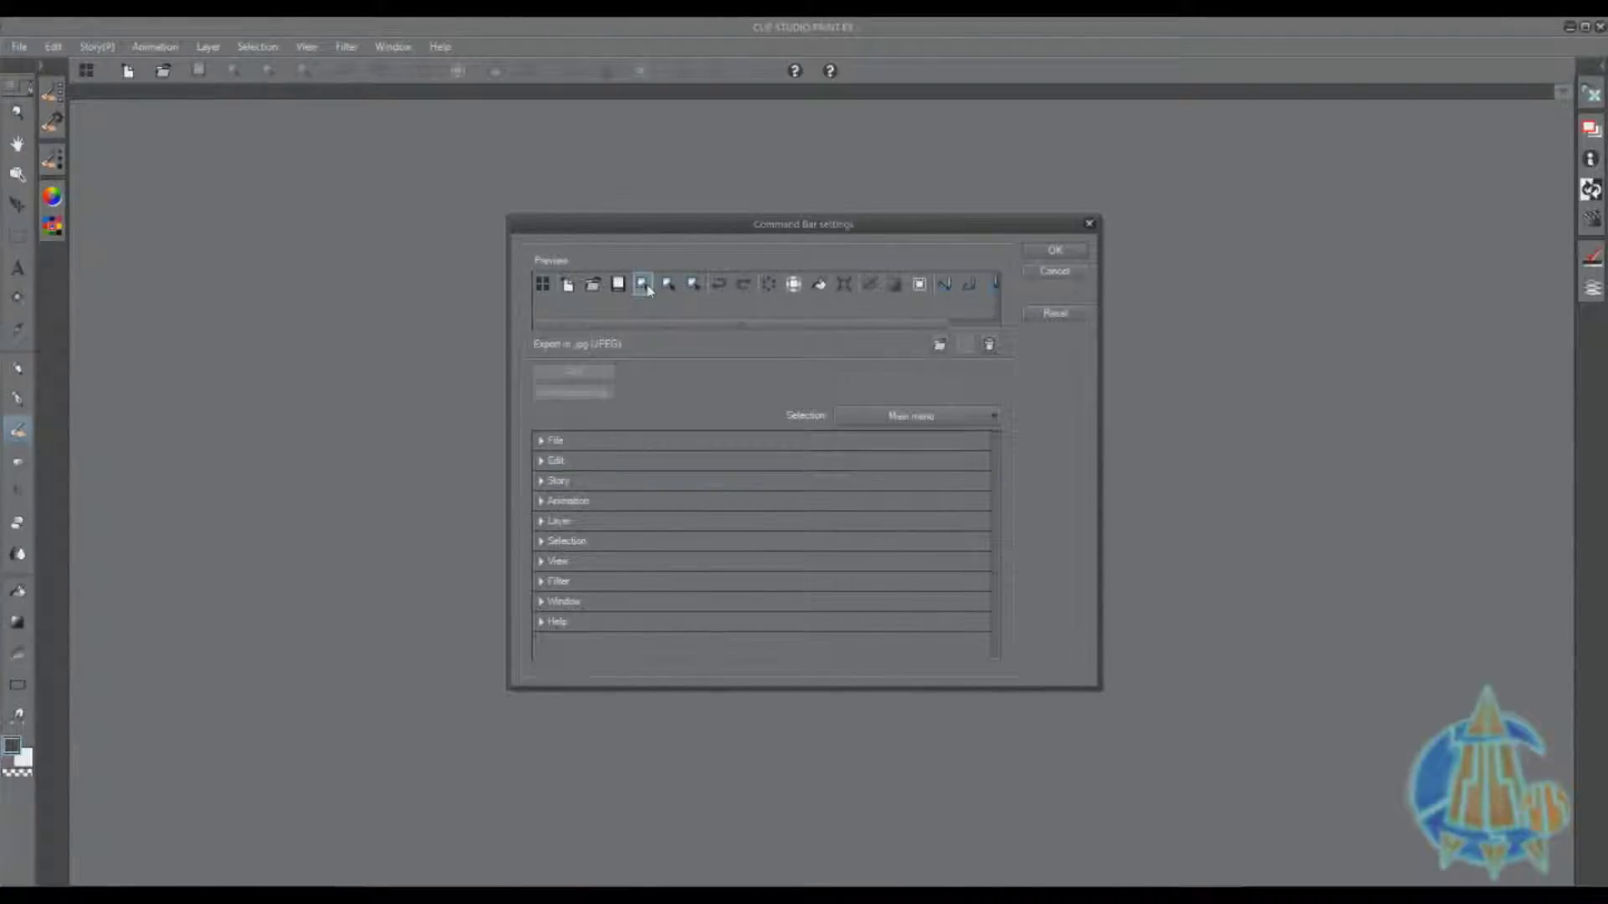
click(989, 345)
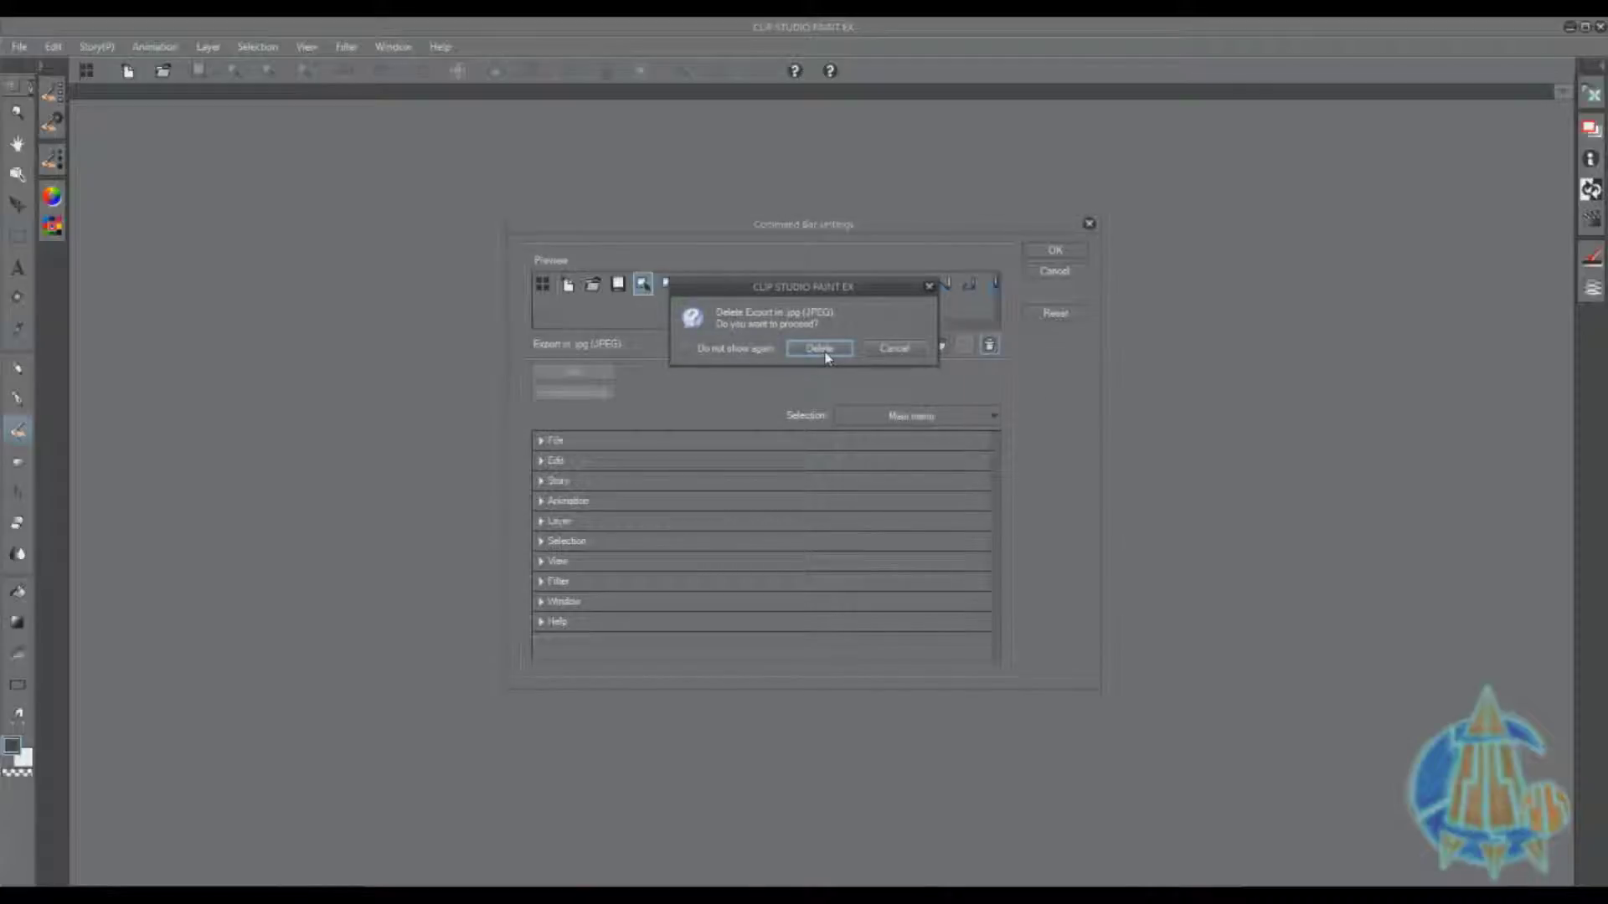
click(833, 350)
click(643, 287)
click(989, 345)
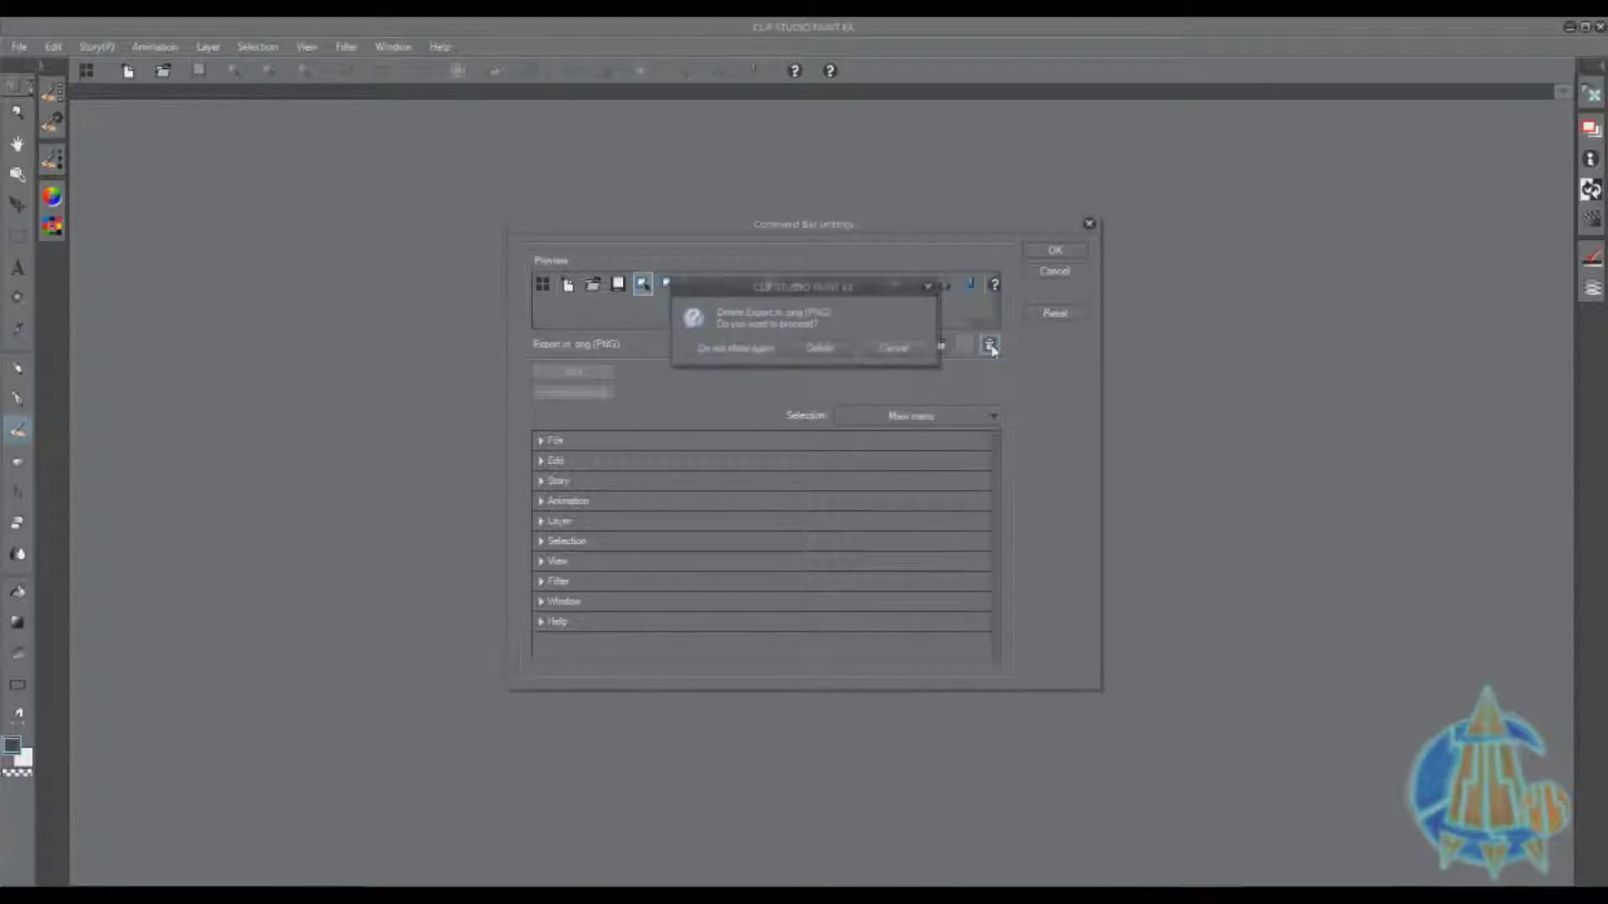
click(834, 350)
click(989, 345)
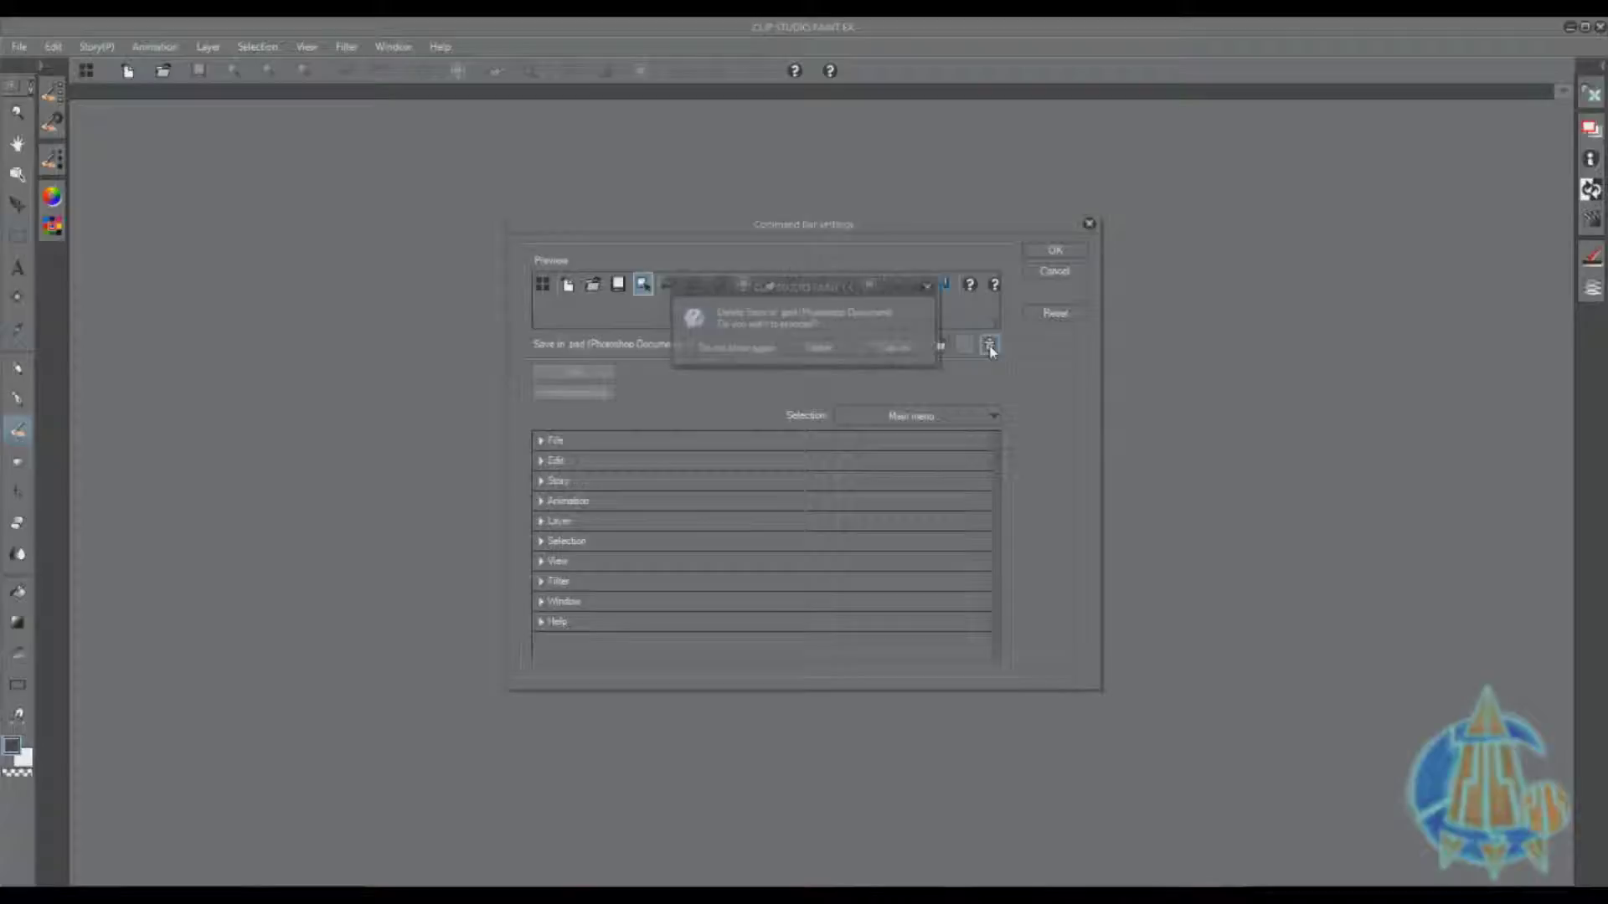
click(833, 350)
click(1055, 251)
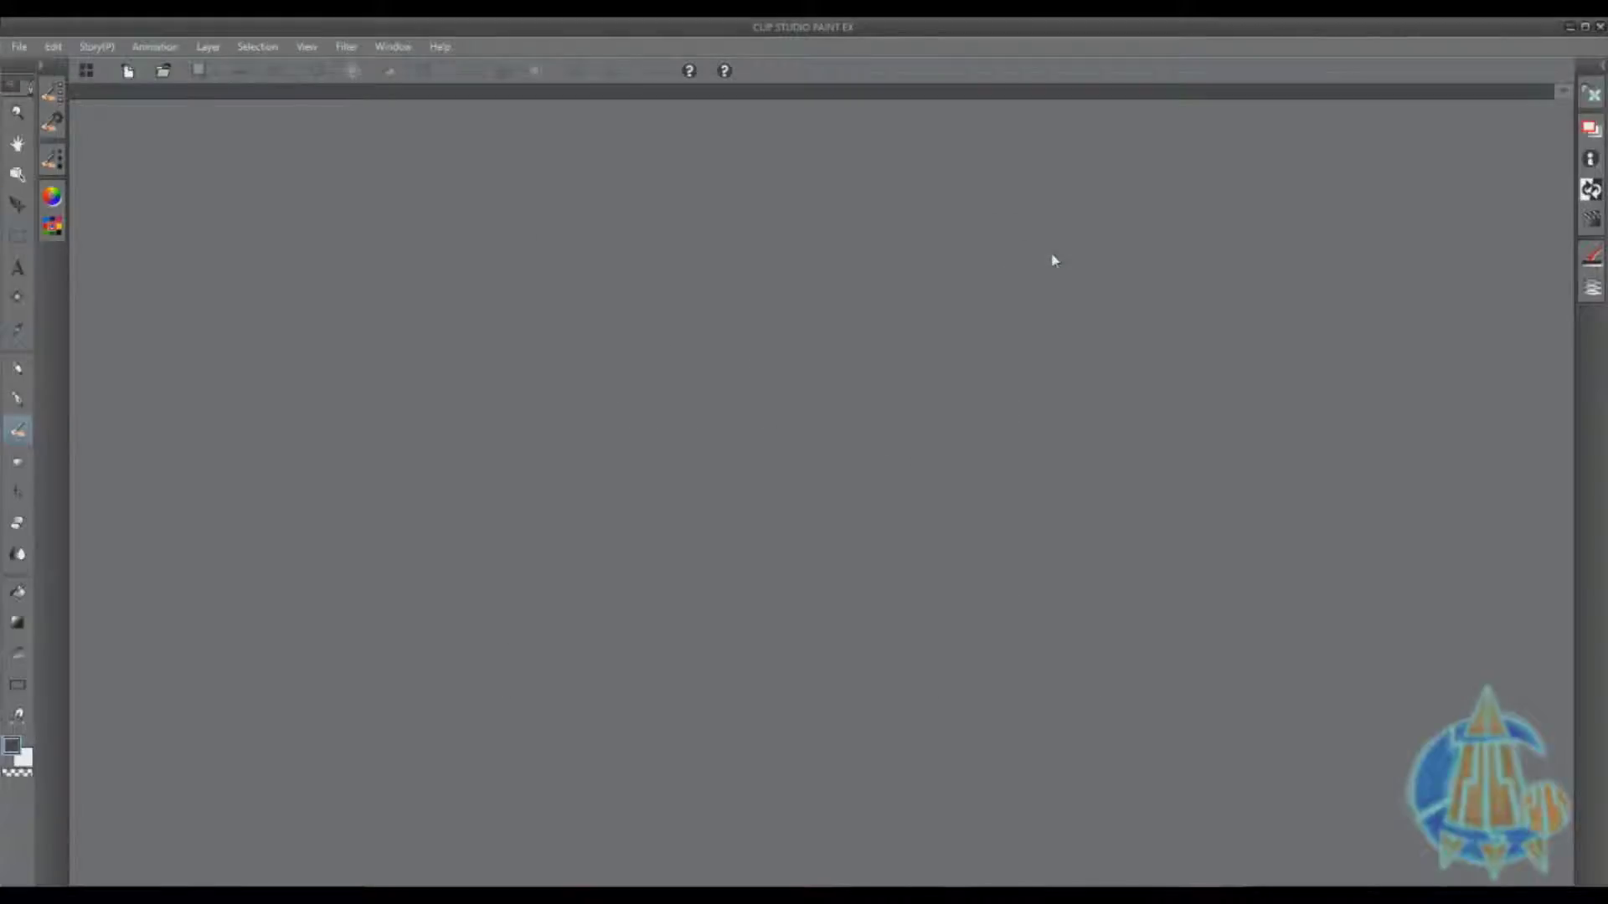
Create a new 2000 x 2000 px canvas with a resolution of 72.
click(128, 71)
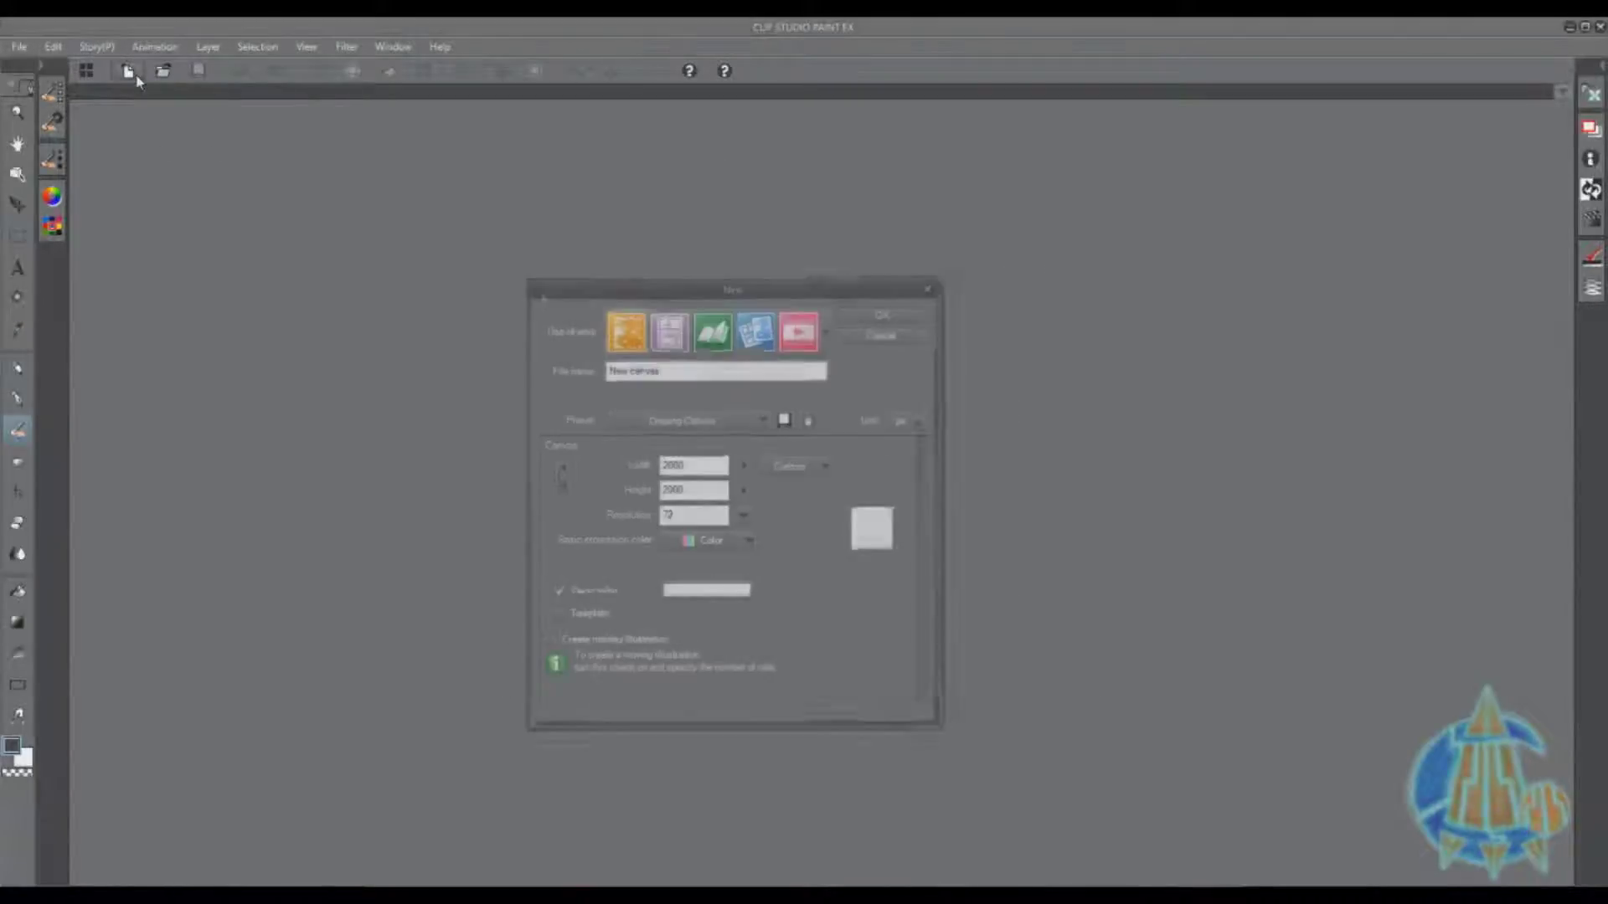
click(872, 315)
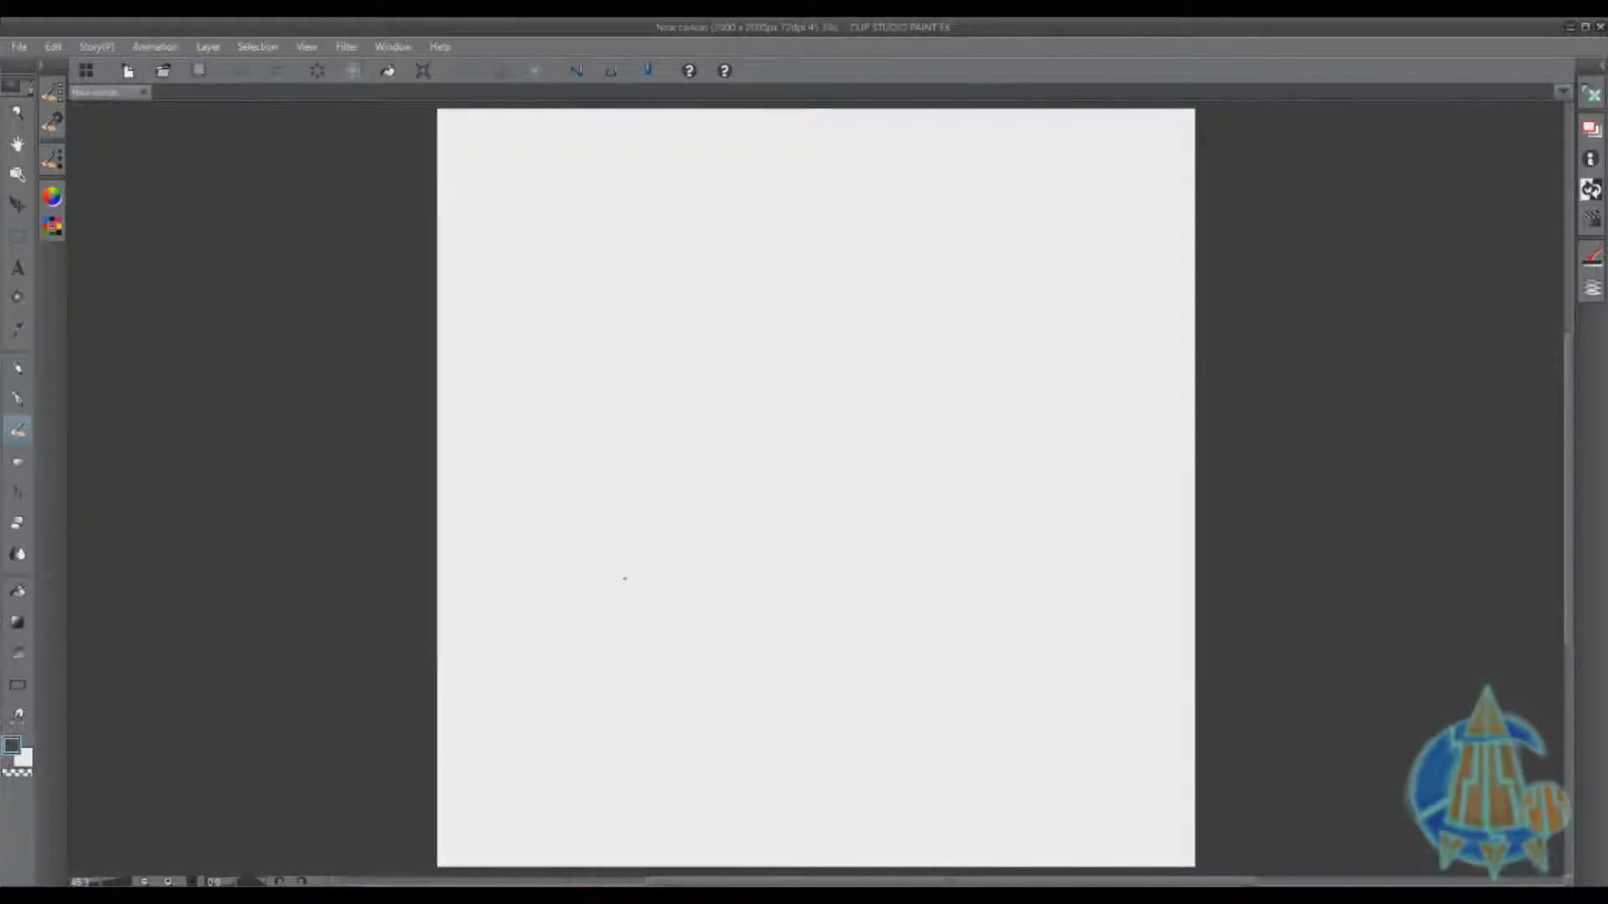
Draw a short test stroke with the pen in the upper part of the canvas and clear it.
key(p)
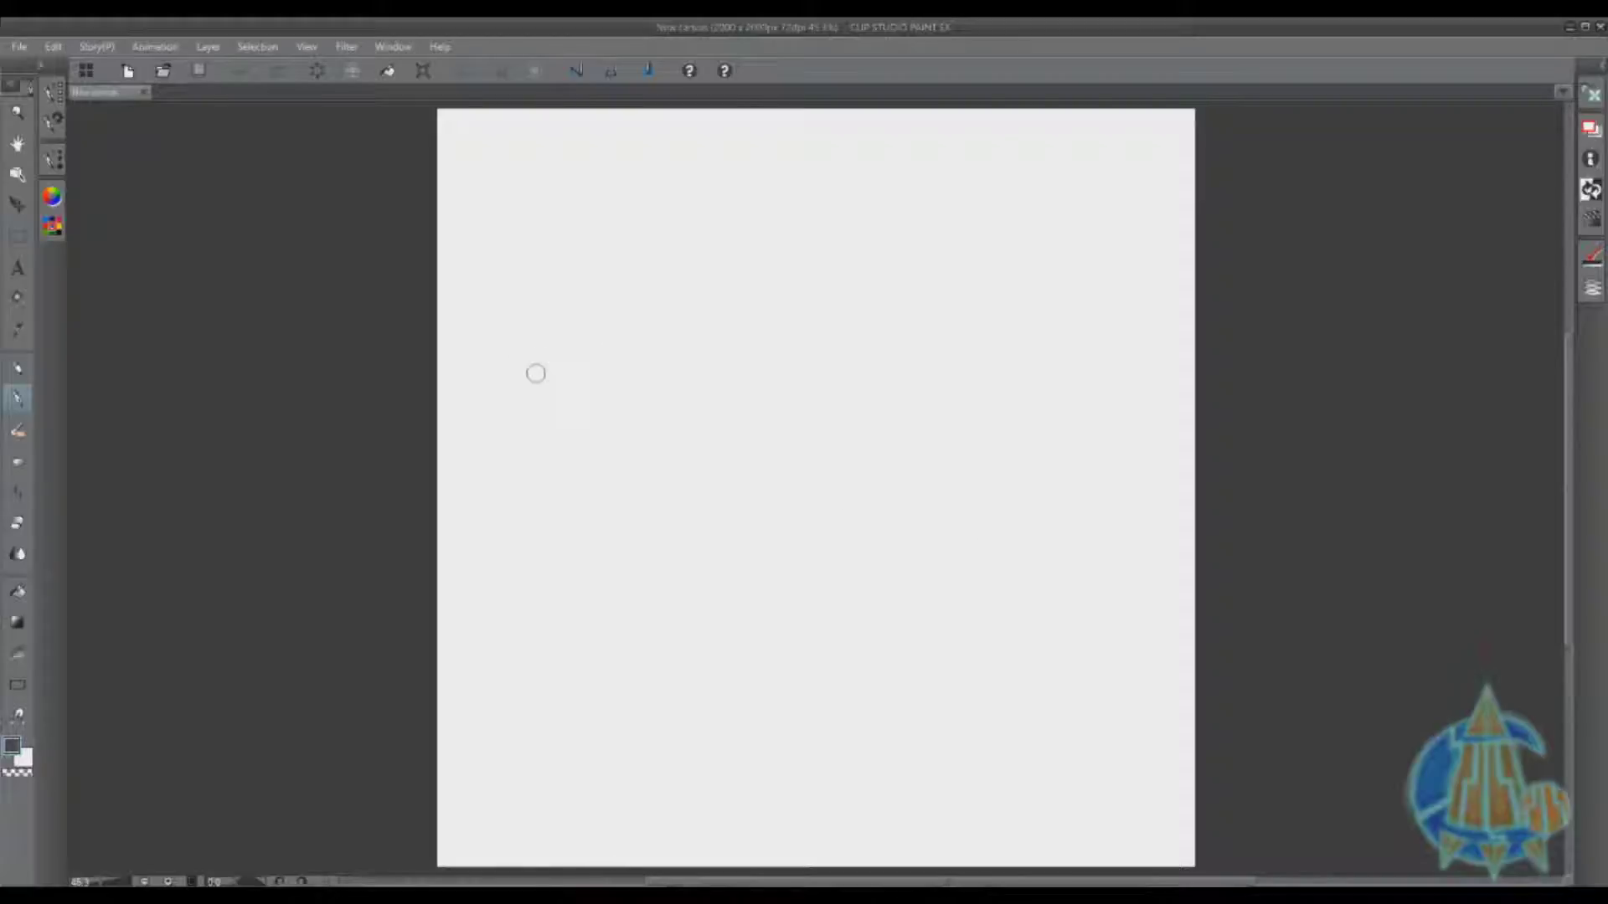
mouse_move(576, 338)
mouse_down()
mouse_move(934, 254)
mouse_move(442, 575)
mouse_move(792, 575)
mouse_move(1016, 620)
mouse_move(799, 391)
mouse_up()
click(316, 70)
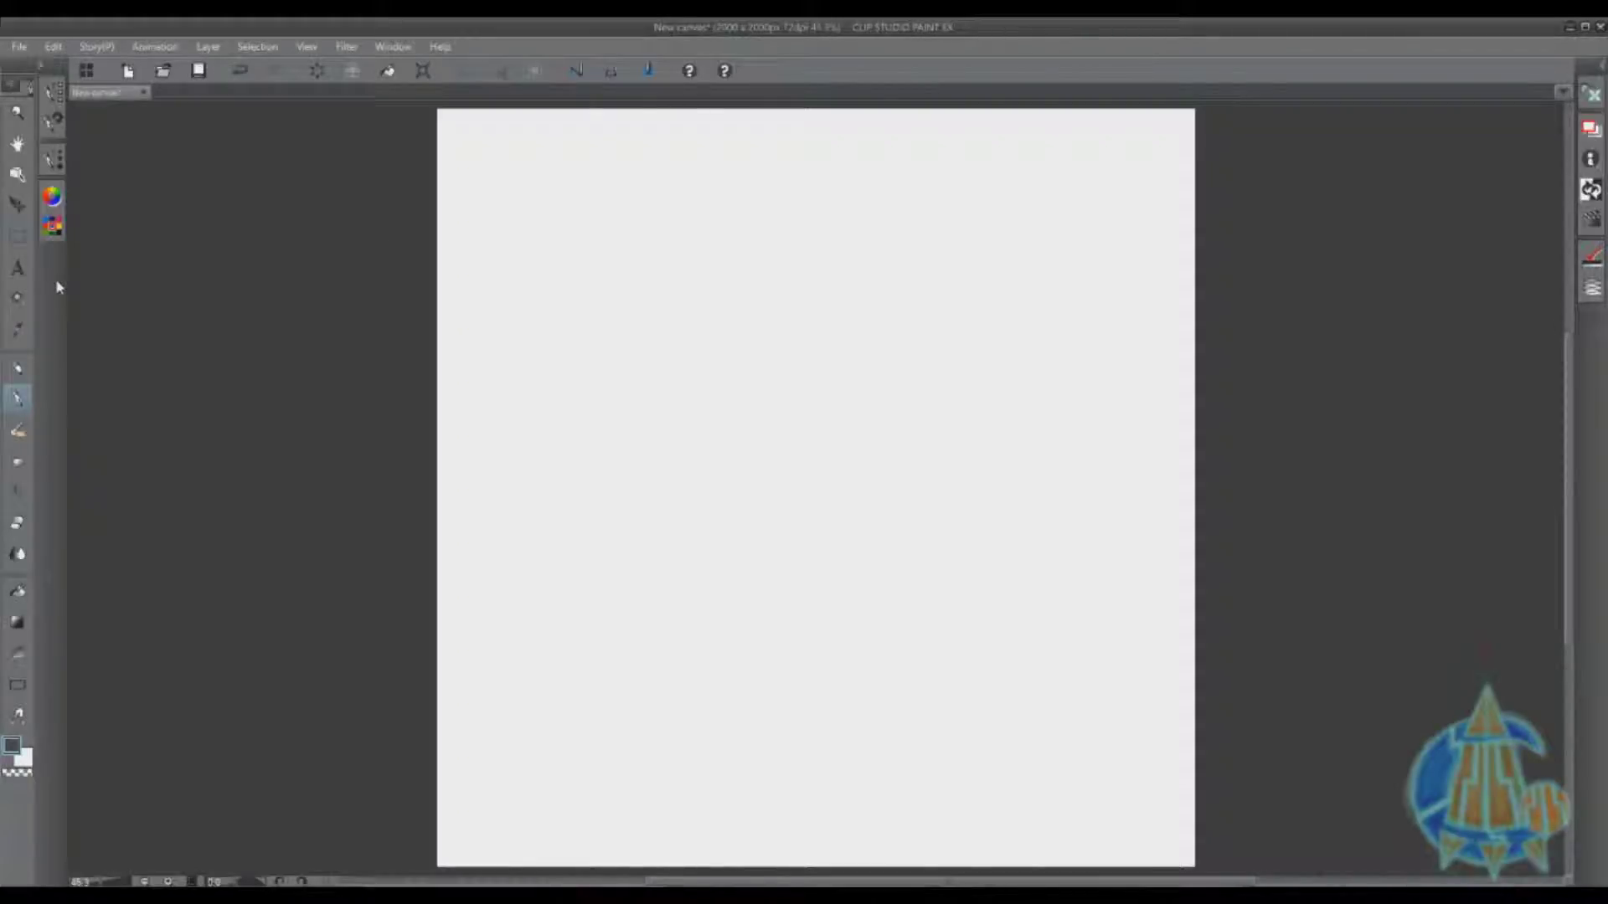
Scribble large overlapping pen loops and a few thin curves across the middle of the canvas.
mouse_move(632, 510)
mouse_down()
mouse_move(711, 388)
mouse_move(816, 332)
mouse_up()
mouse_move(766, 423)
mouse_down()
mouse_move(879, 556)
mouse_move(946, 599)
mouse_up()
mouse_move(852, 641)
mouse_down()
mouse_move(879, 360)
mouse_move(737, 482)
mouse_up()
mouse_move(758, 402)
mouse_down()
mouse_move(901, 587)
mouse_move(758, 406)
mouse_up()
mouse_move(986, 550)
mouse_down()
mouse_move(971, 619)
mouse_move(911, 333)
mouse_move(1113, 586)
mouse_up()
mouse_move(932, 383)
mouse_down()
mouse_move(585, 610)
mouse_move(971, 527)
mouse_move(641, 494)
mouse_move(846, 691)
mouse_move(867, 339)
mouse_up()
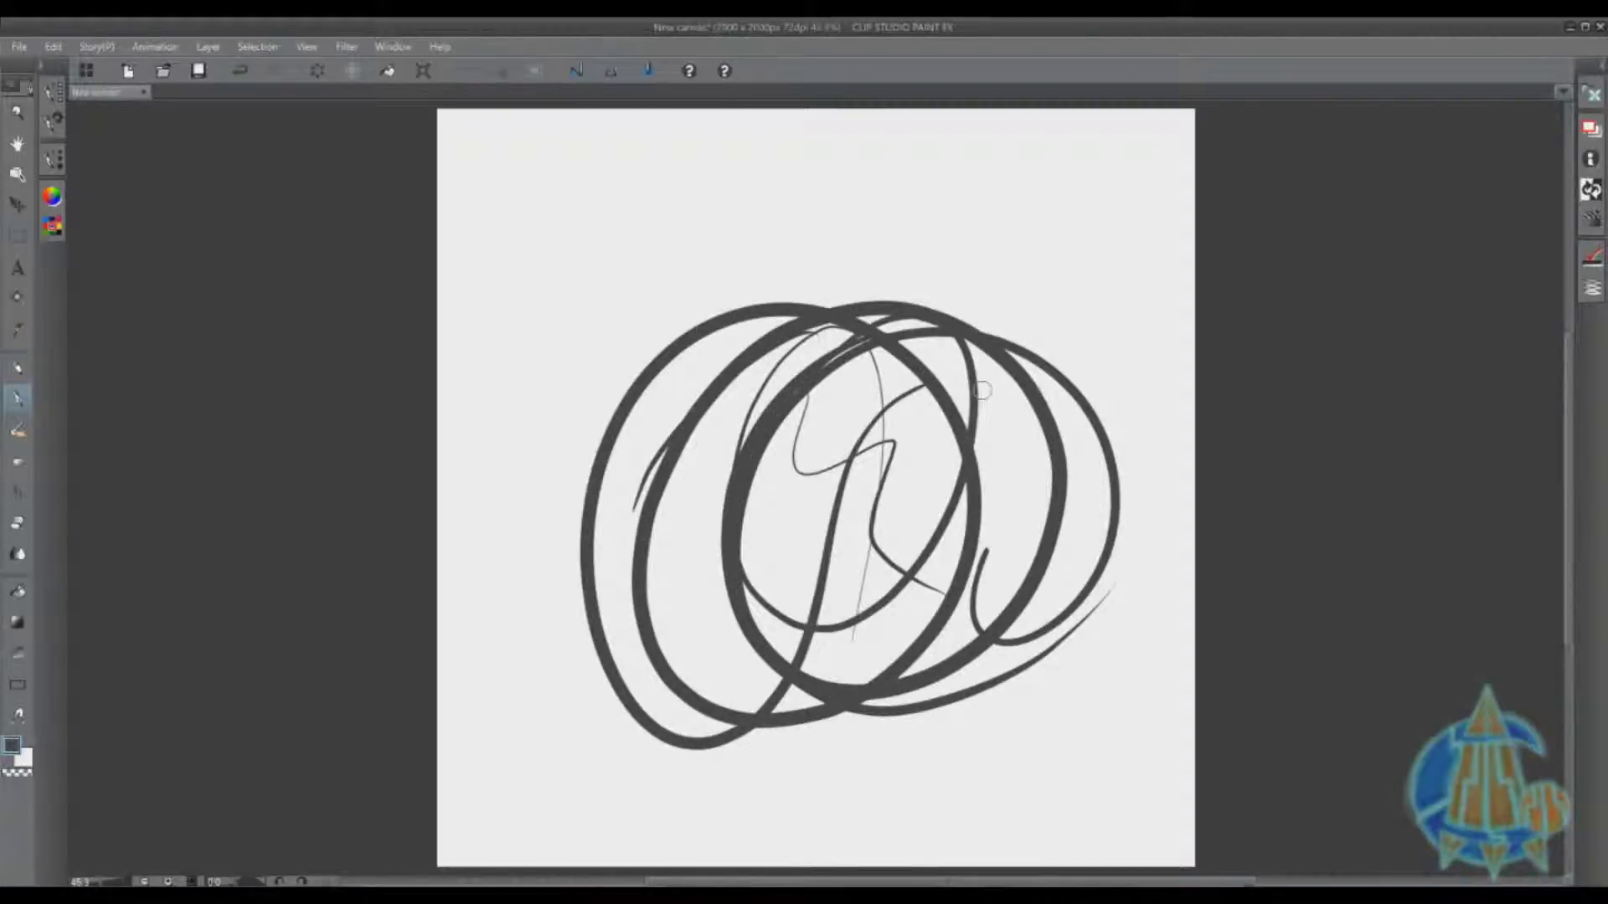
Select the pencil tool, clear the scribble from the layer and undo the clearing.
click(16, 368)
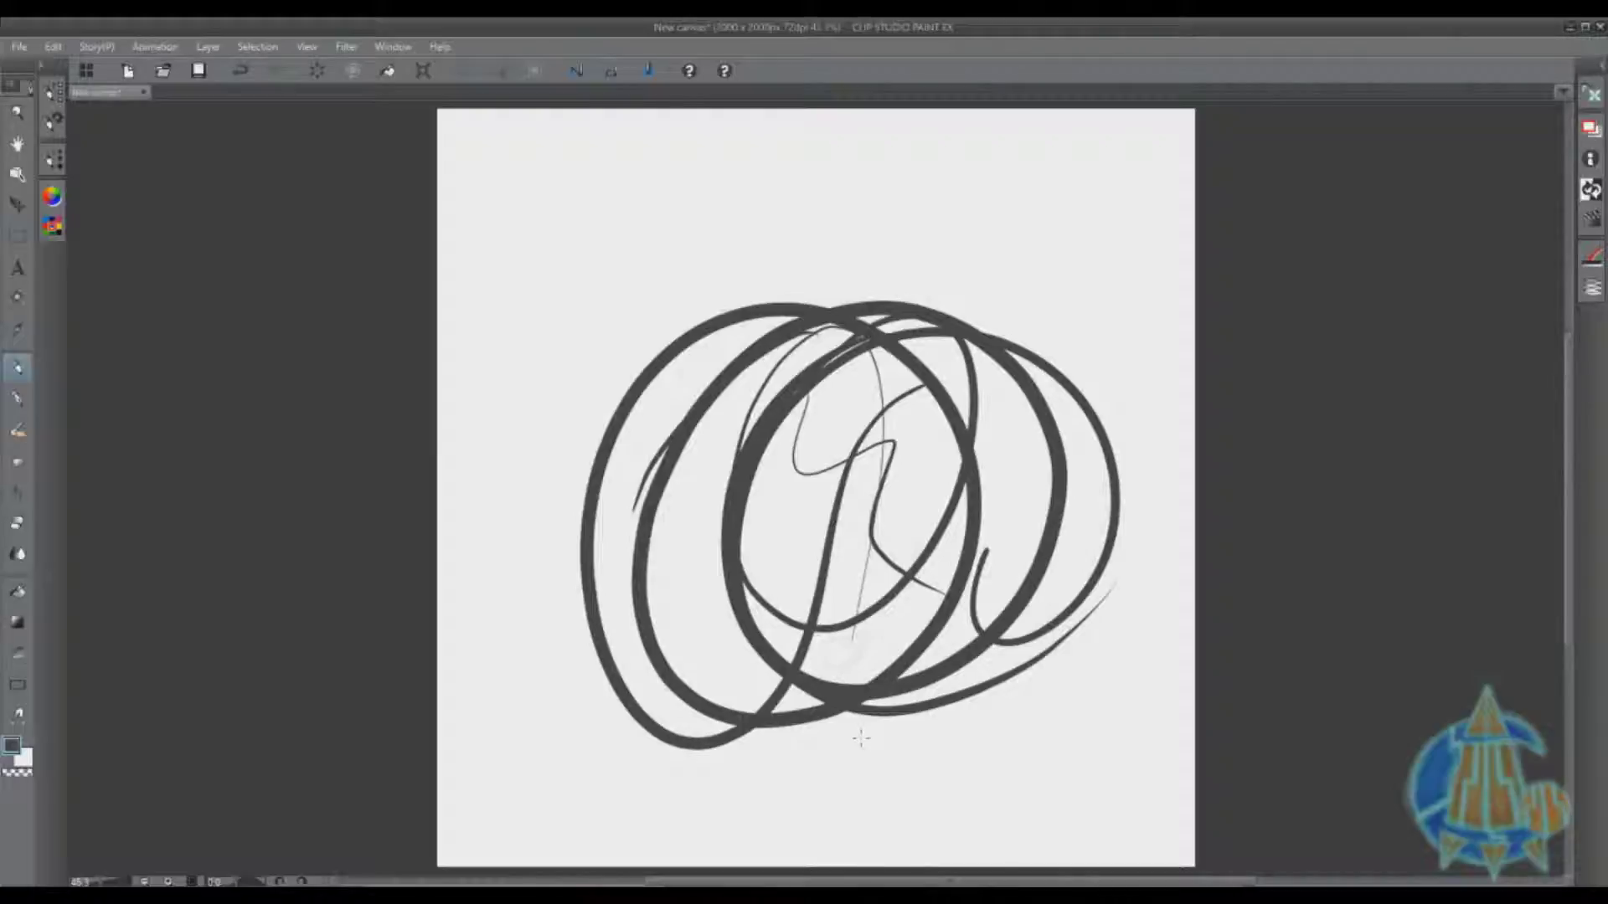
click(317, 72)
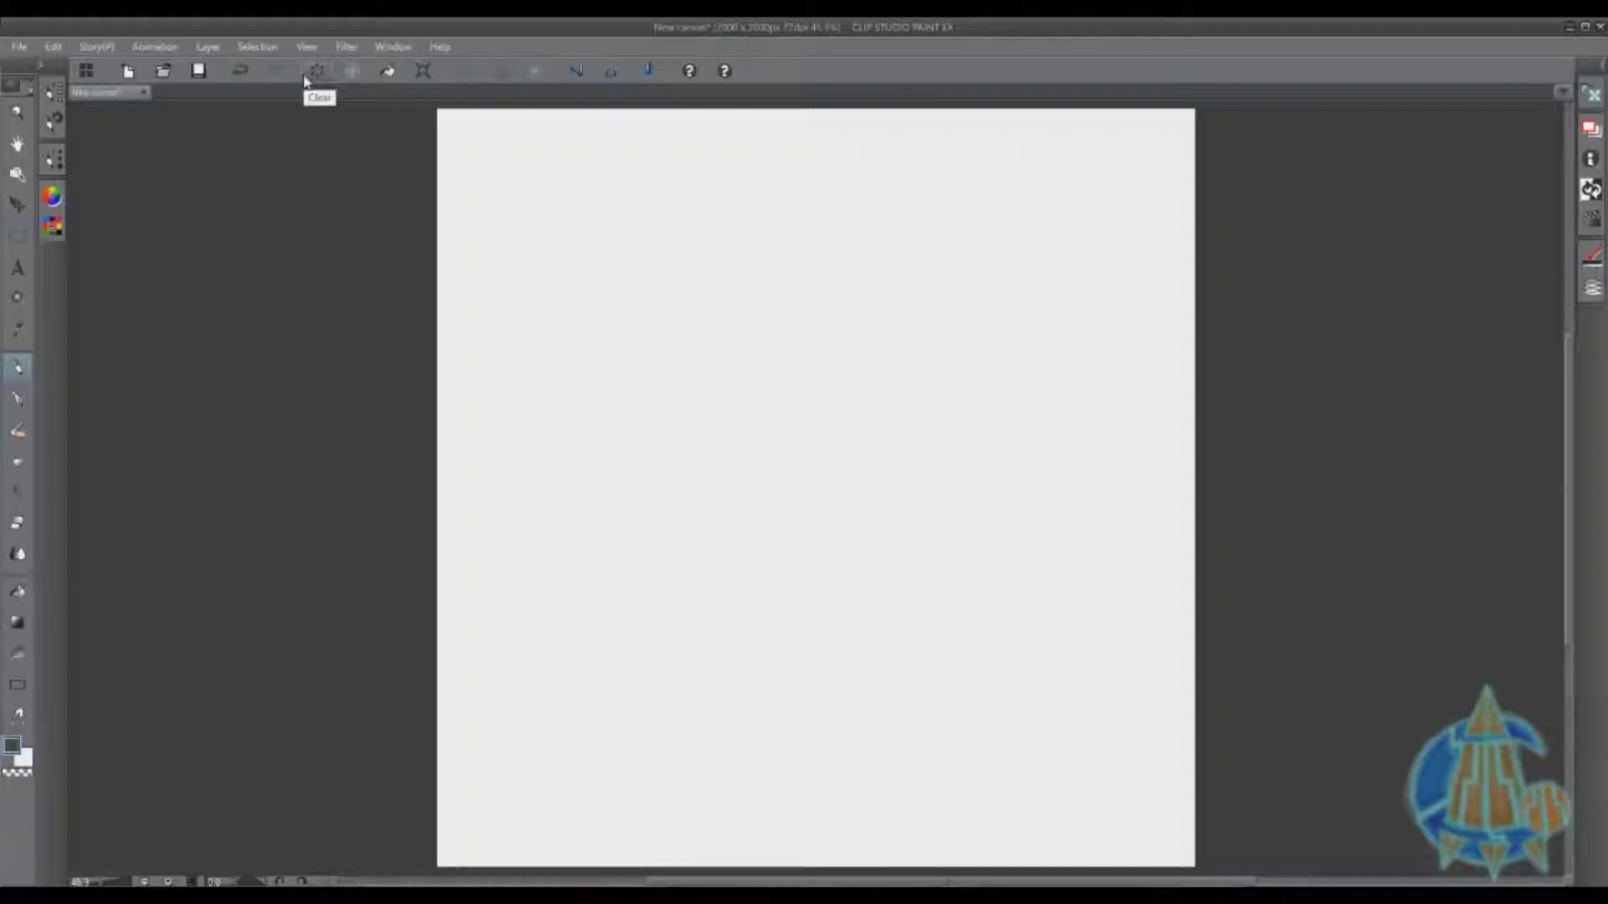
click(240, 72)
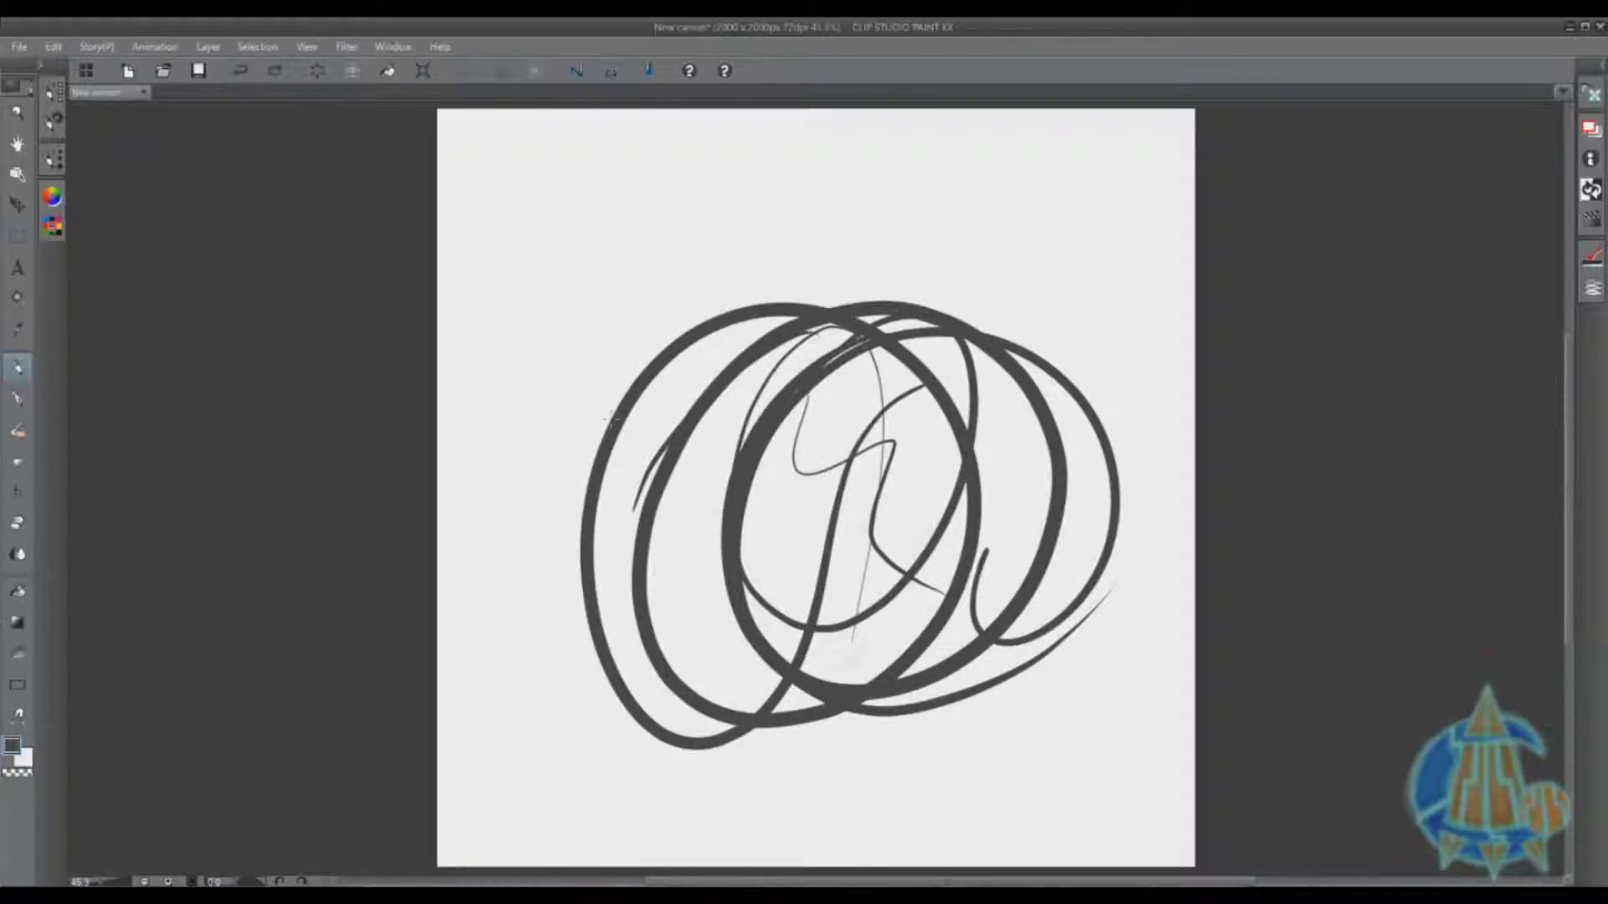
Transform the scribble: scale it down, move it to the upper part of the canvas, rotate it slightly and confirm.
key(ctrl+t)
mouse_move(1124, 295)
mouse_down()
mouse_move(955, 451)
mouse_move(936, 445)
mouse_up()
drag(808, 629, 881, 386)
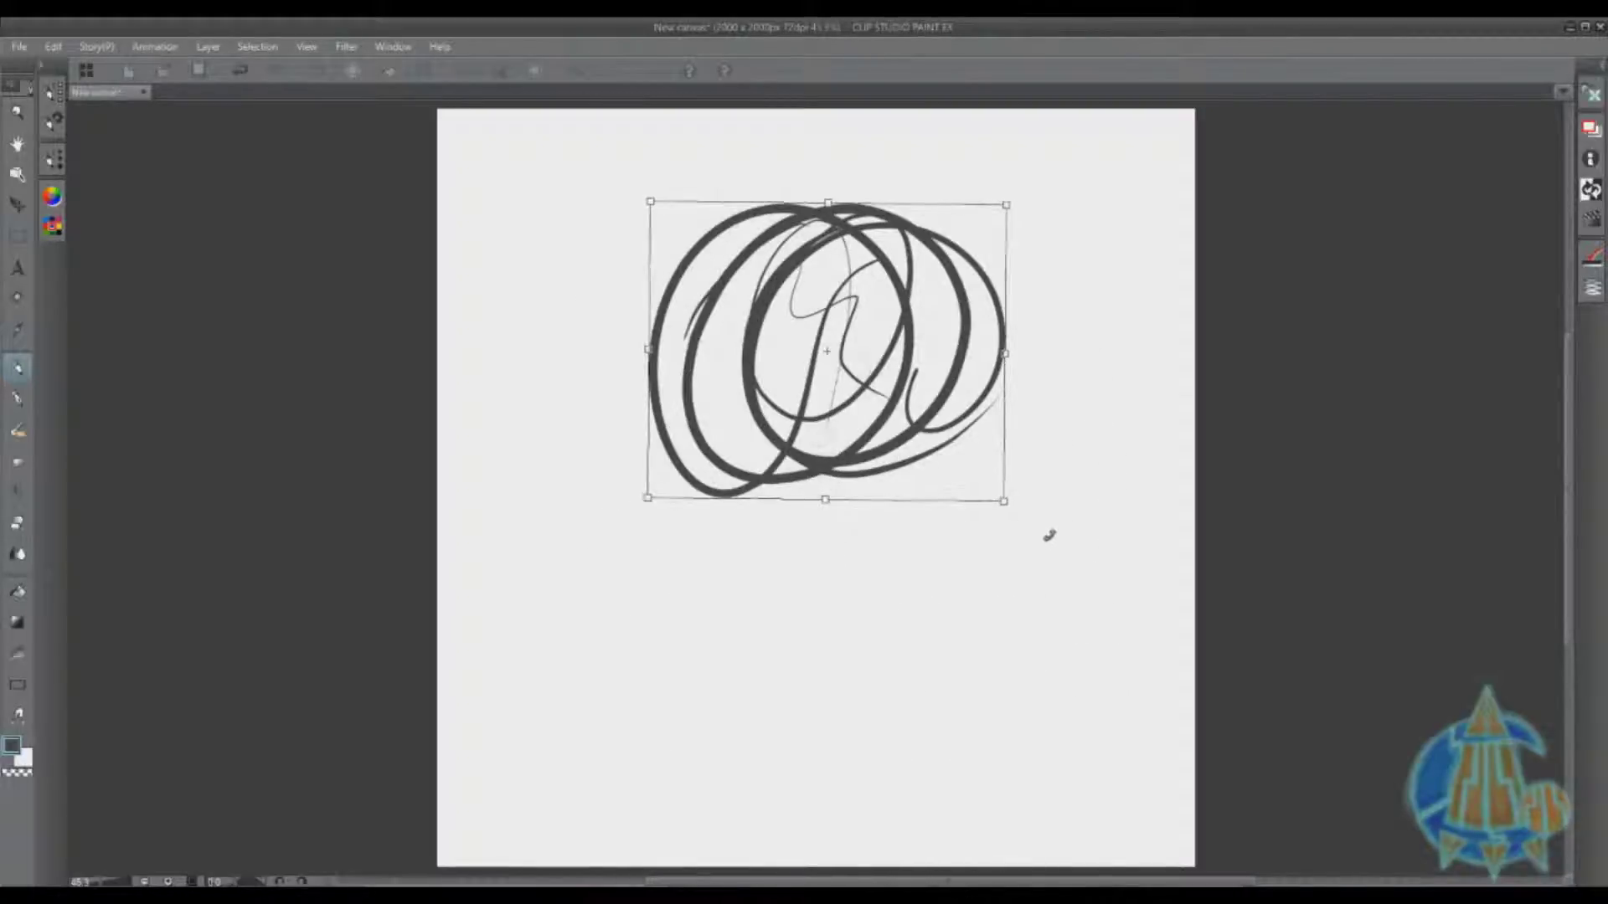
mouse_move(1050, 538)
mouse_down()
mouse_move(736, 711)
mouse_move(851, 549)
mouse_move(704, 805)
mouse_up()
drag(1033, 631, 1156, 536)
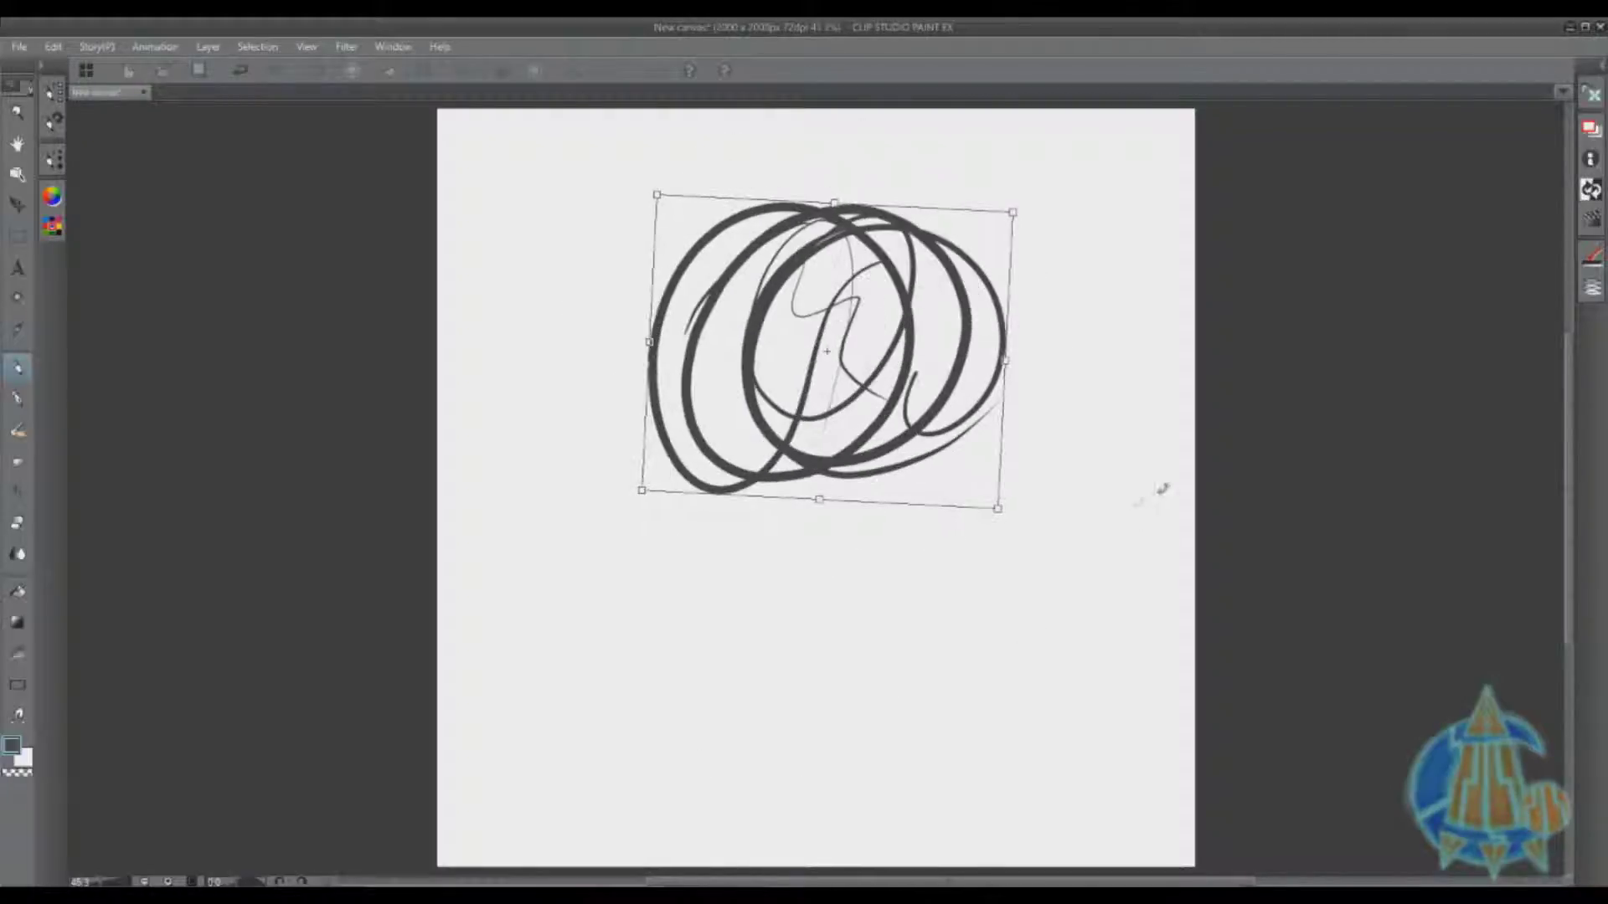
drag(995, 503, 867, 387)
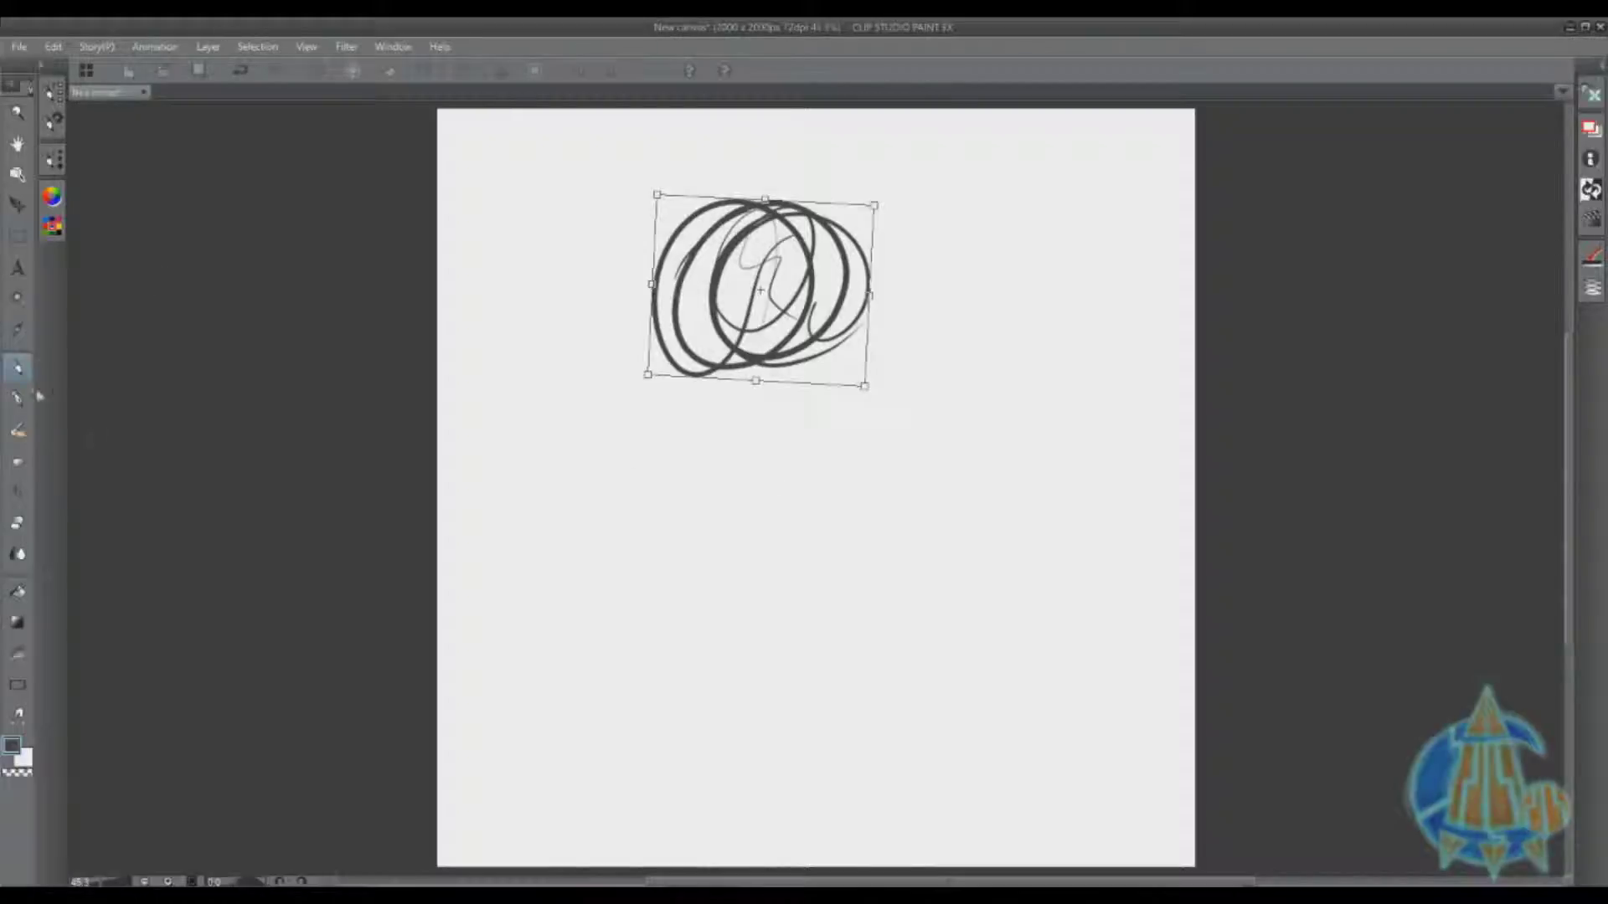
click(20, 368)
key(Return)
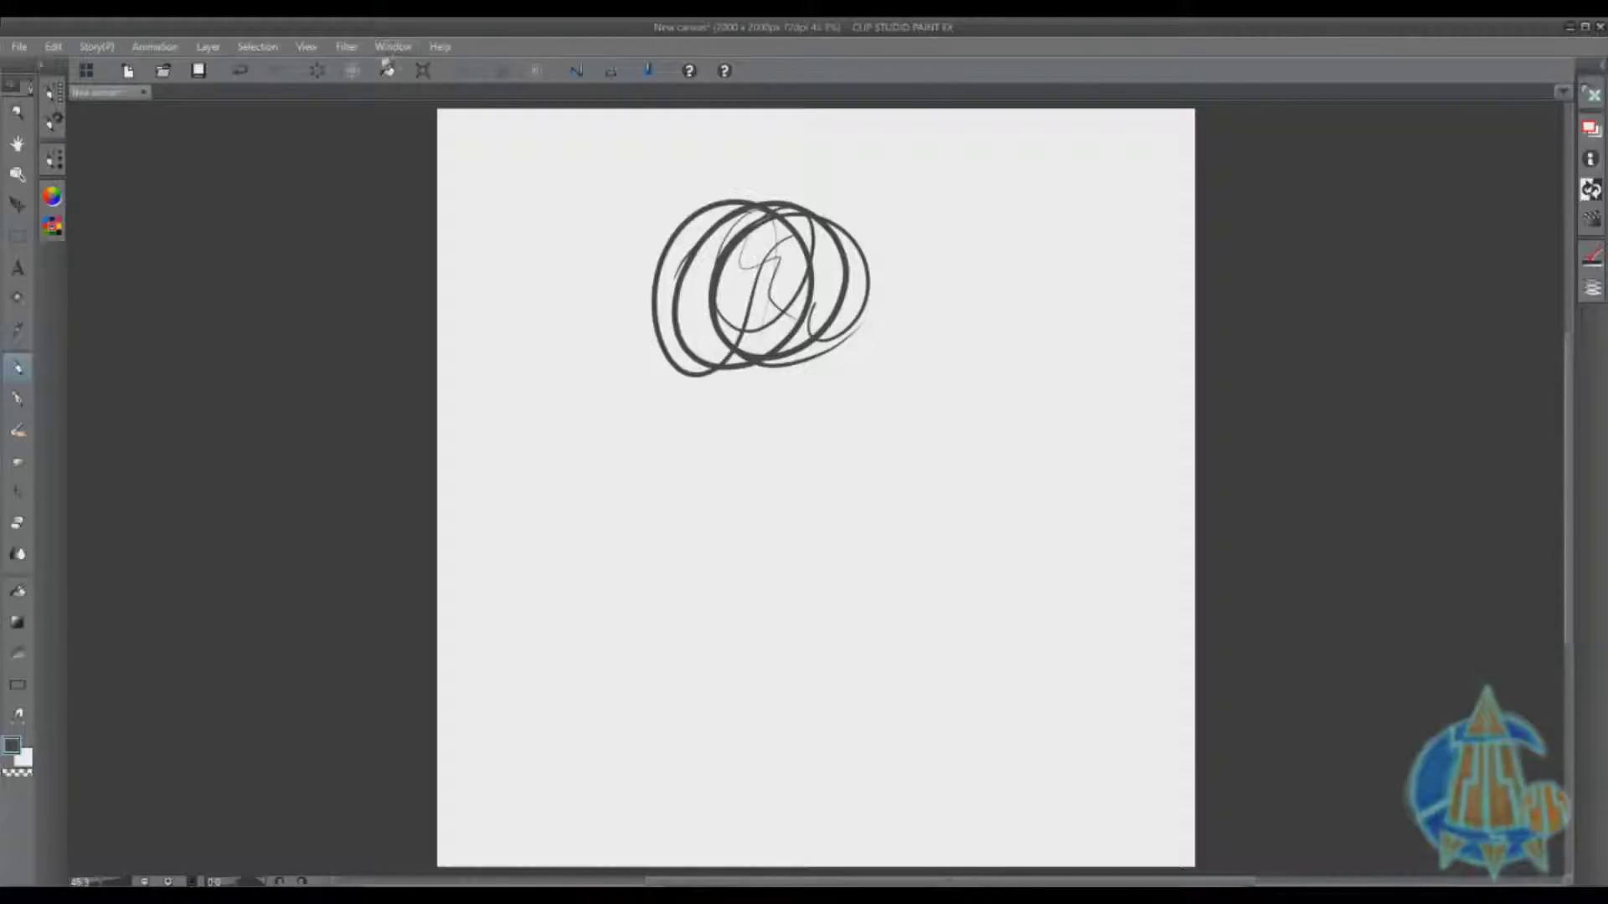
Fill the whole layer with the dark drawing color and clear it to a blank canvas.
click(387, 71)
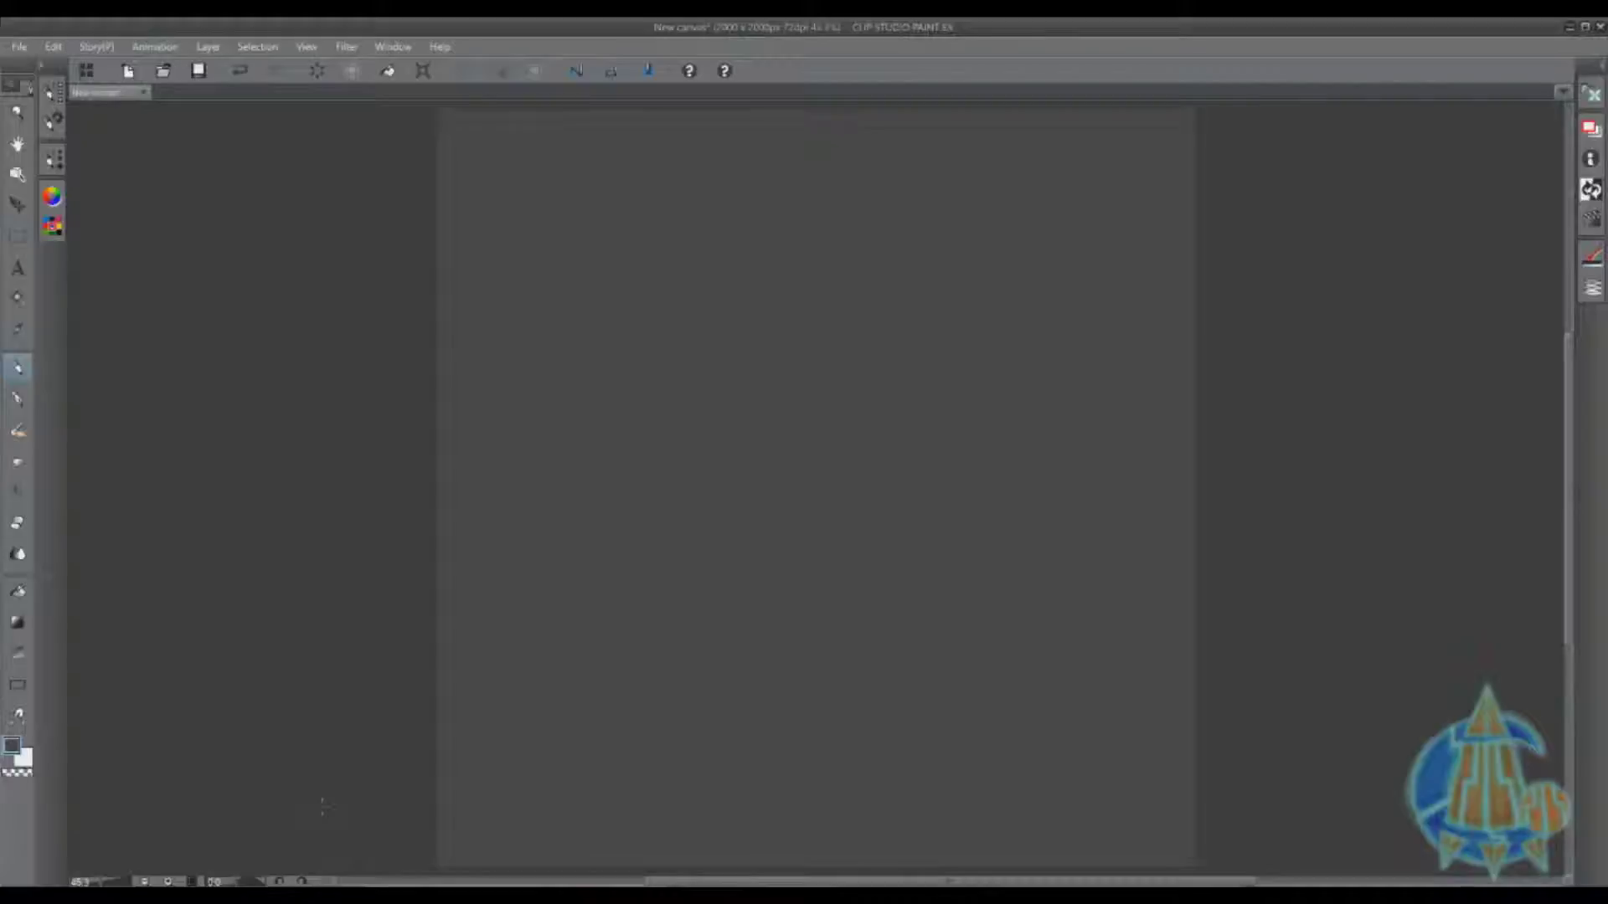
click(310, 72)
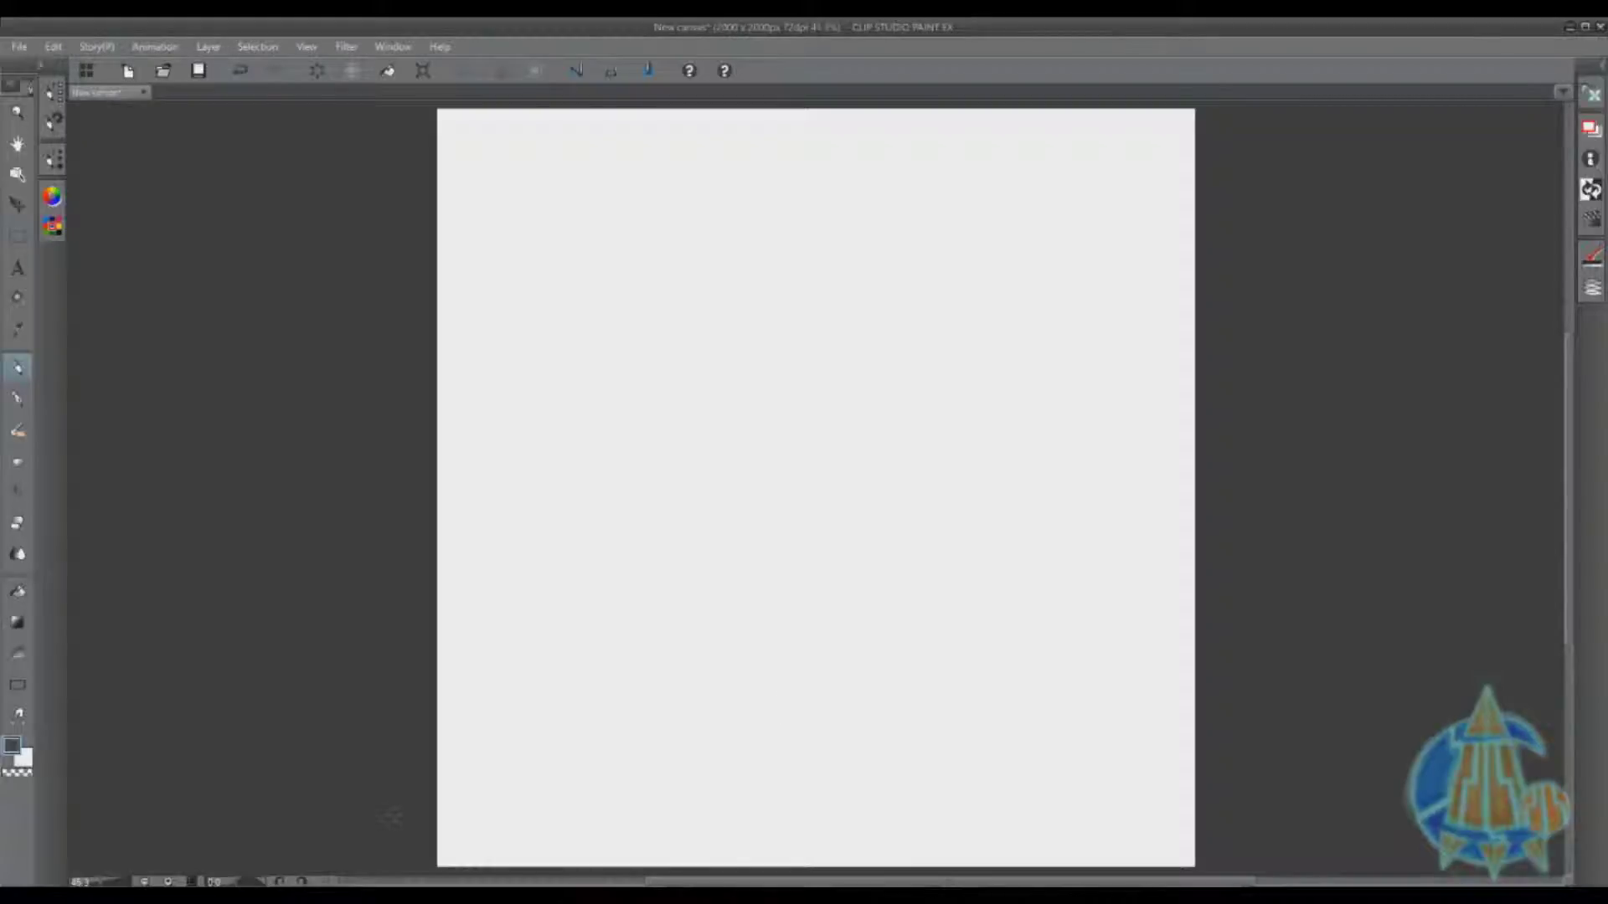
click(52, 46)
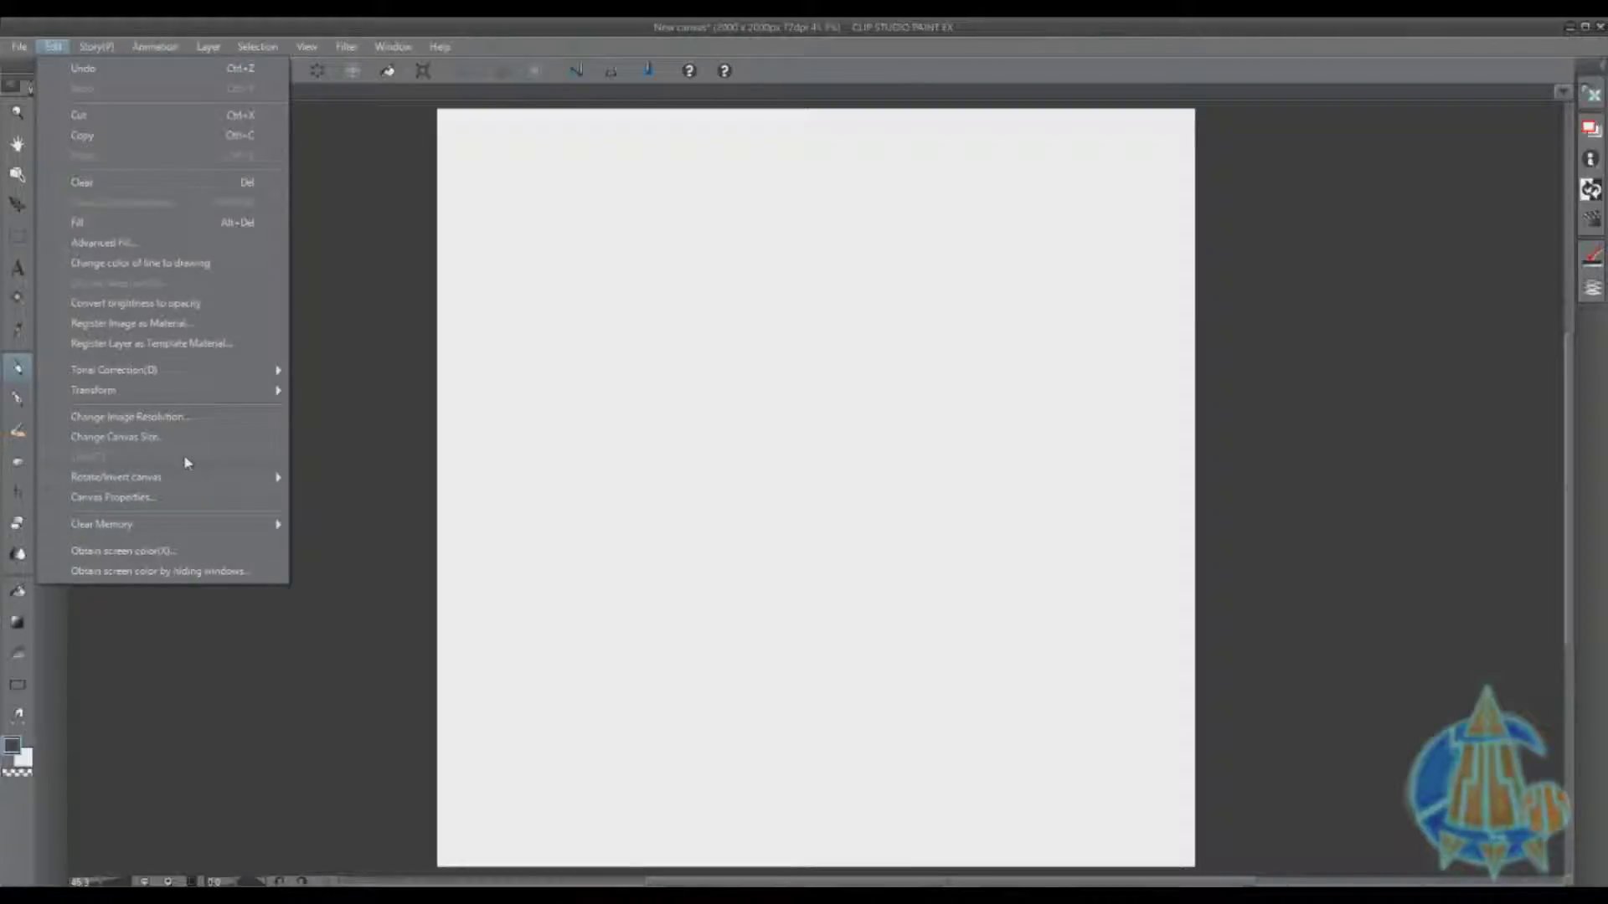
key(Escape)
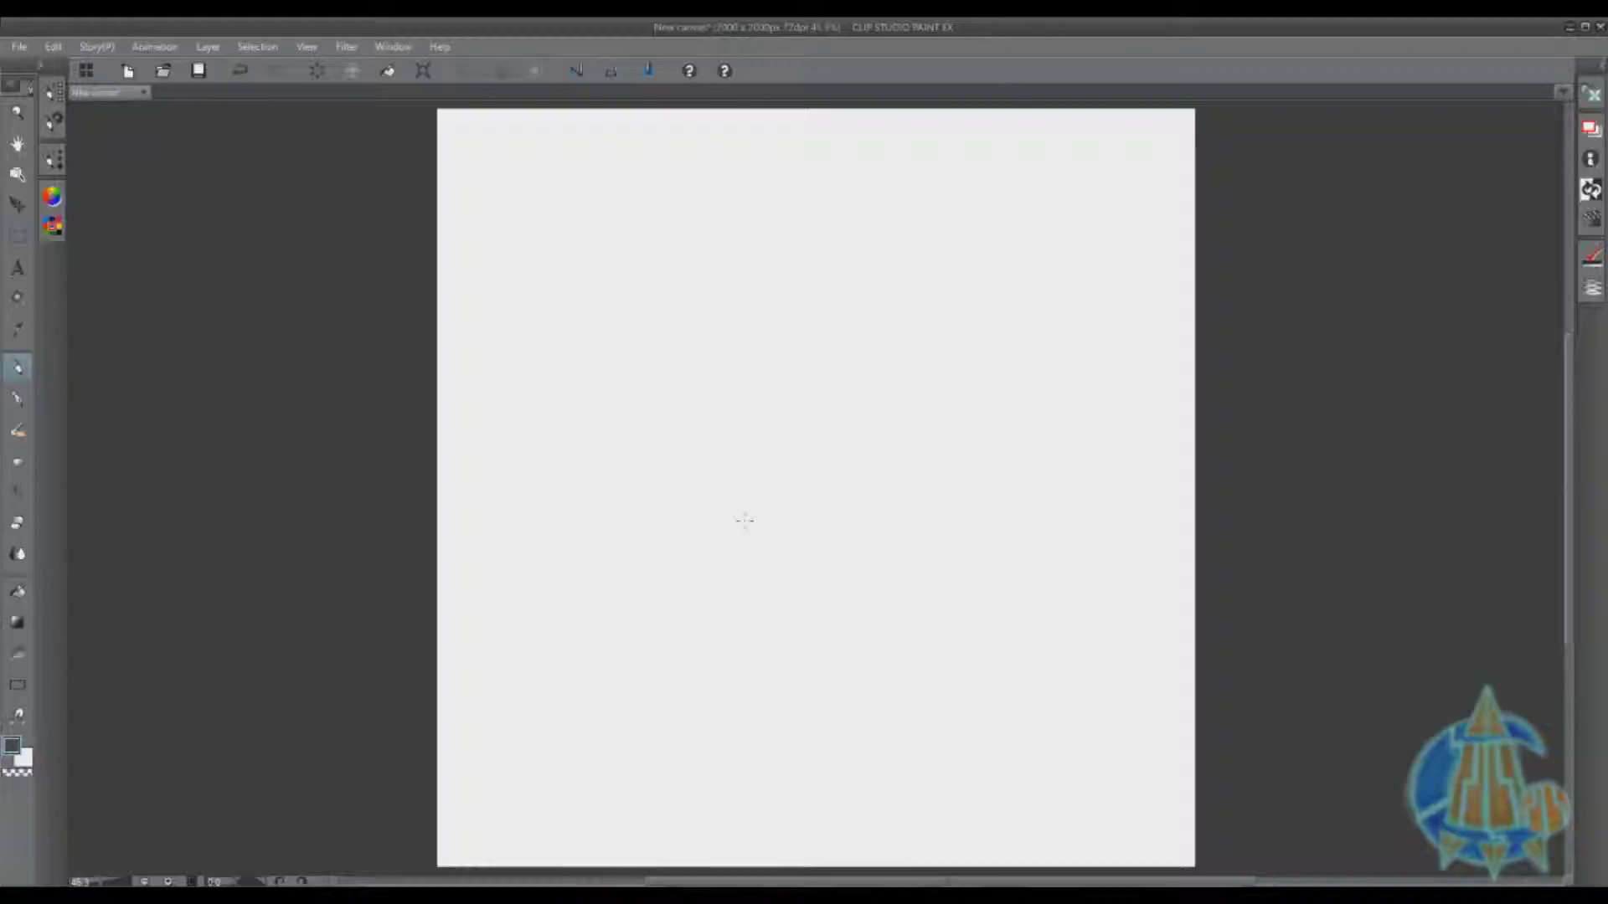
Expand the Layer and Layer Property palettes, and show the pencil's Sub Tool and Tool Property palettes.
click(1592, 287)
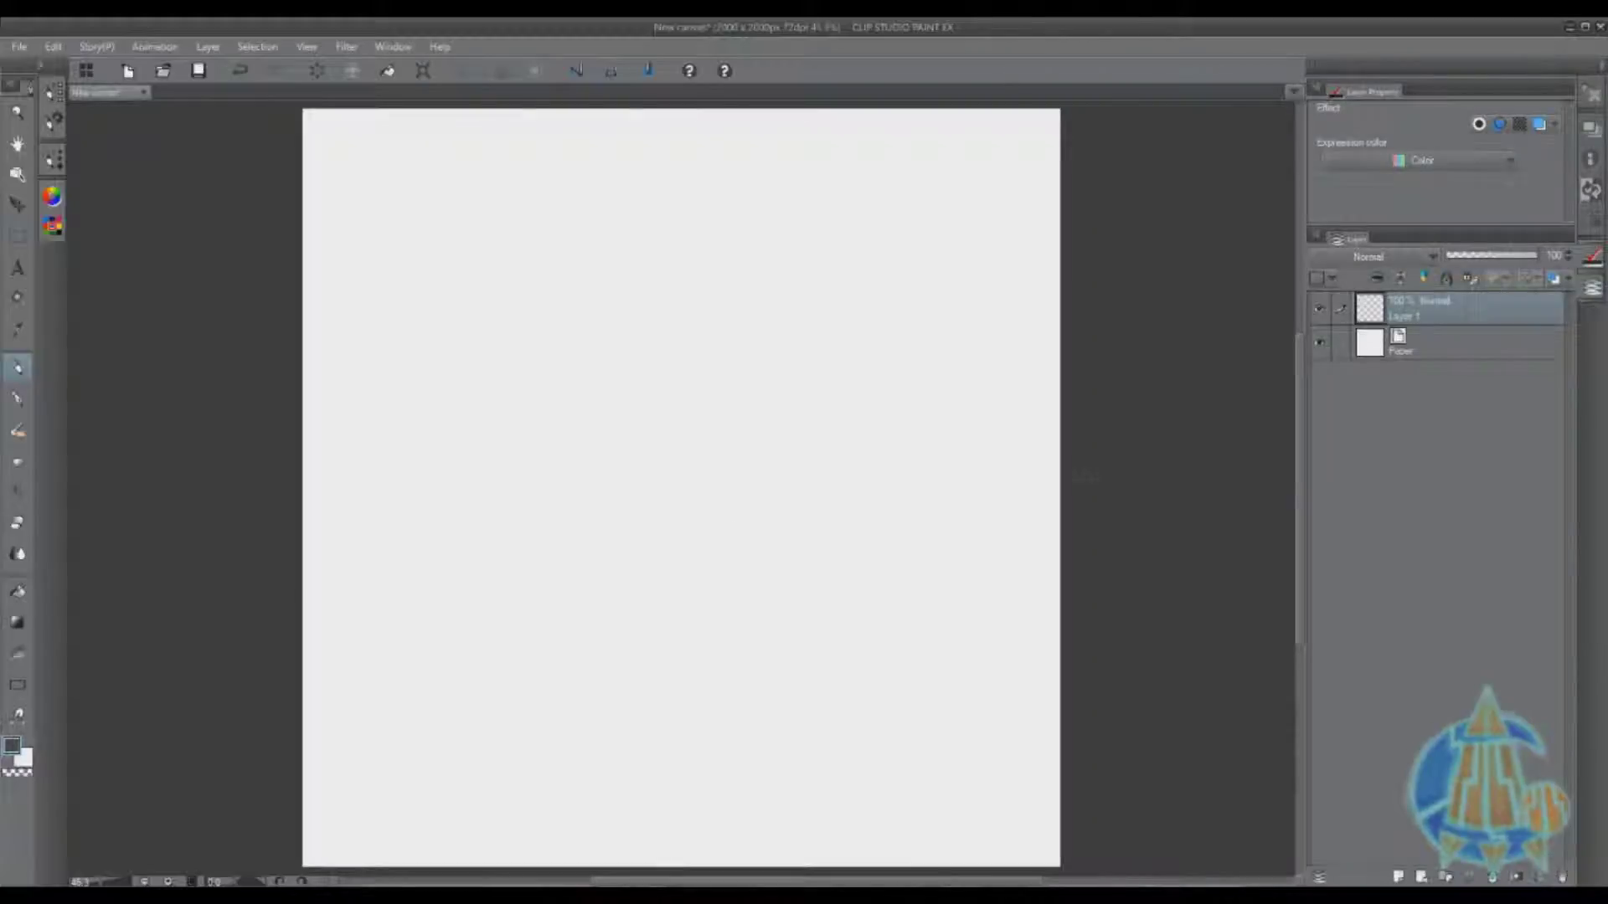
click(18, 399)
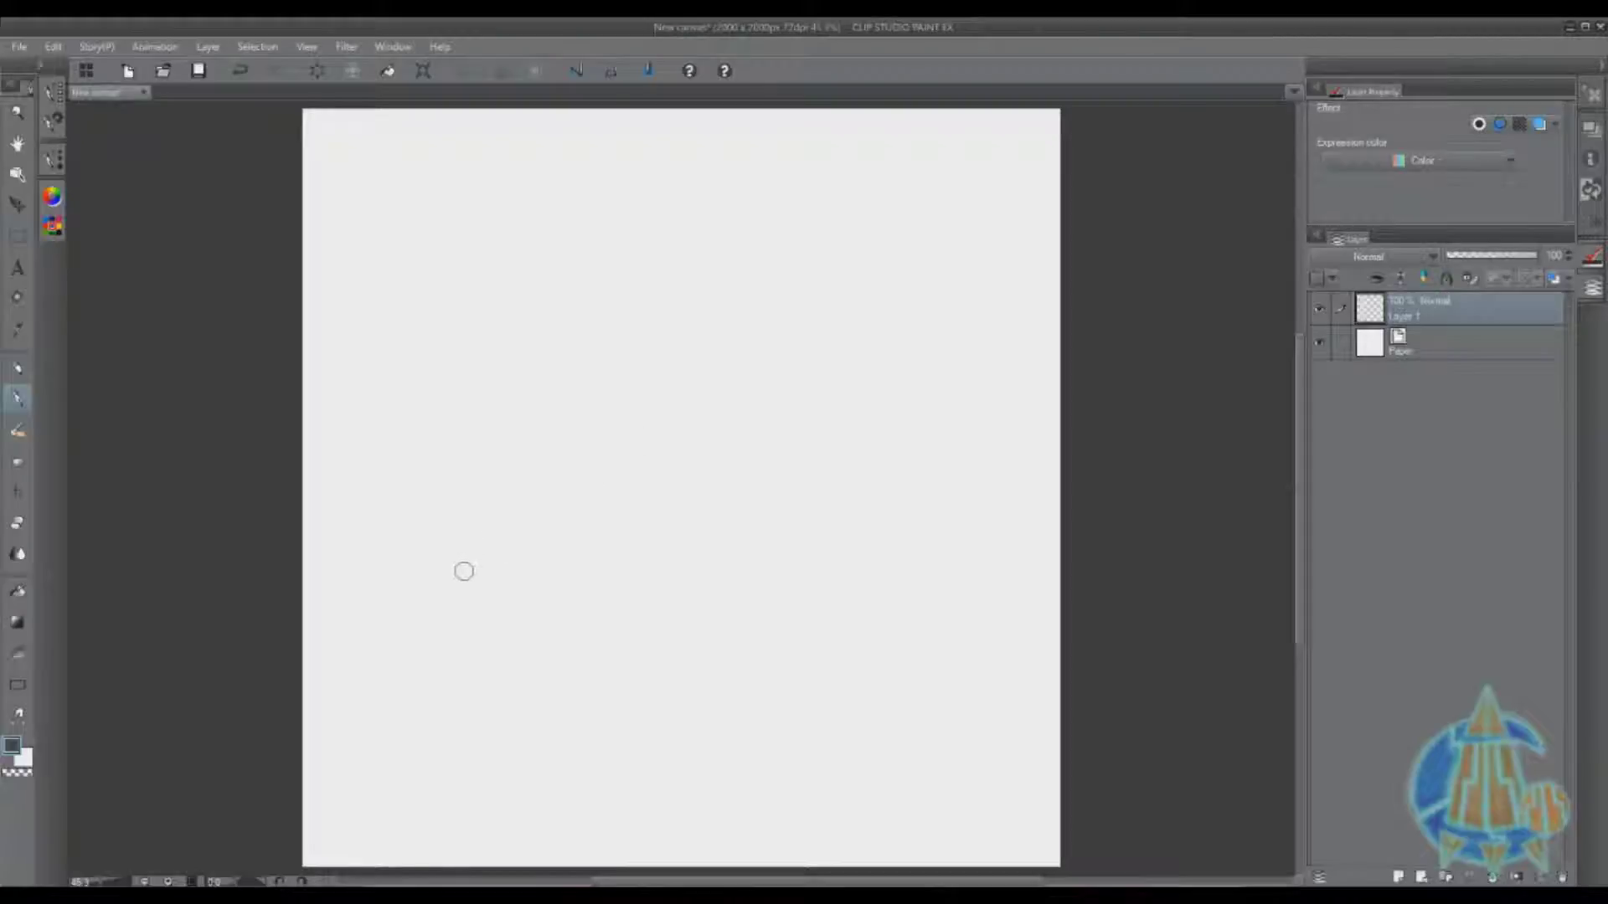
click(18, 368)
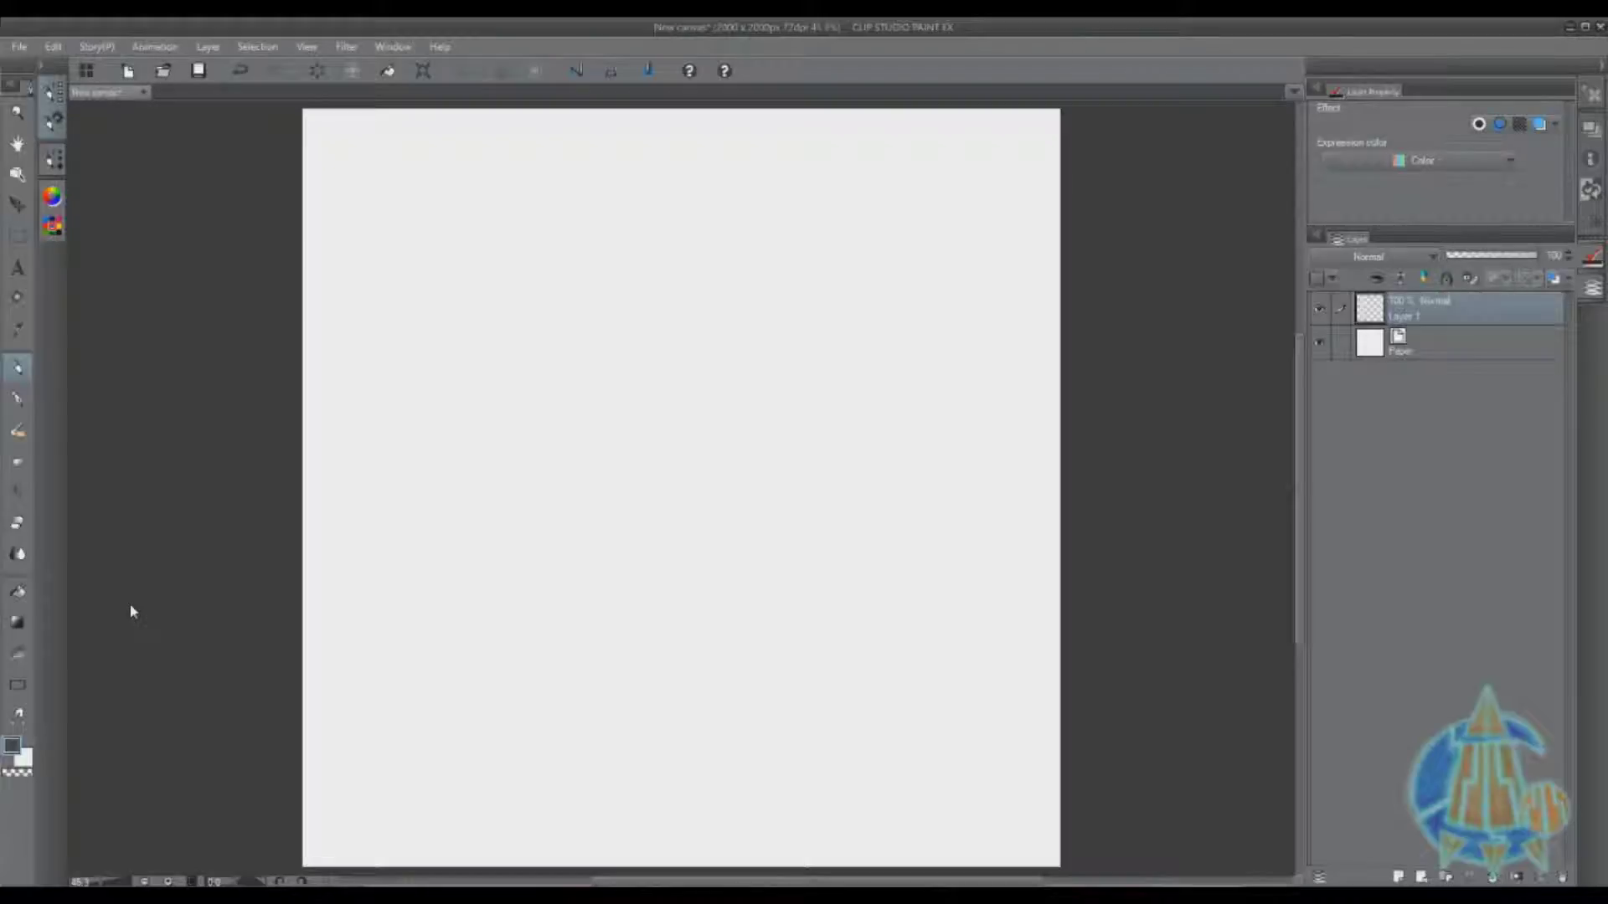
key(Tab)
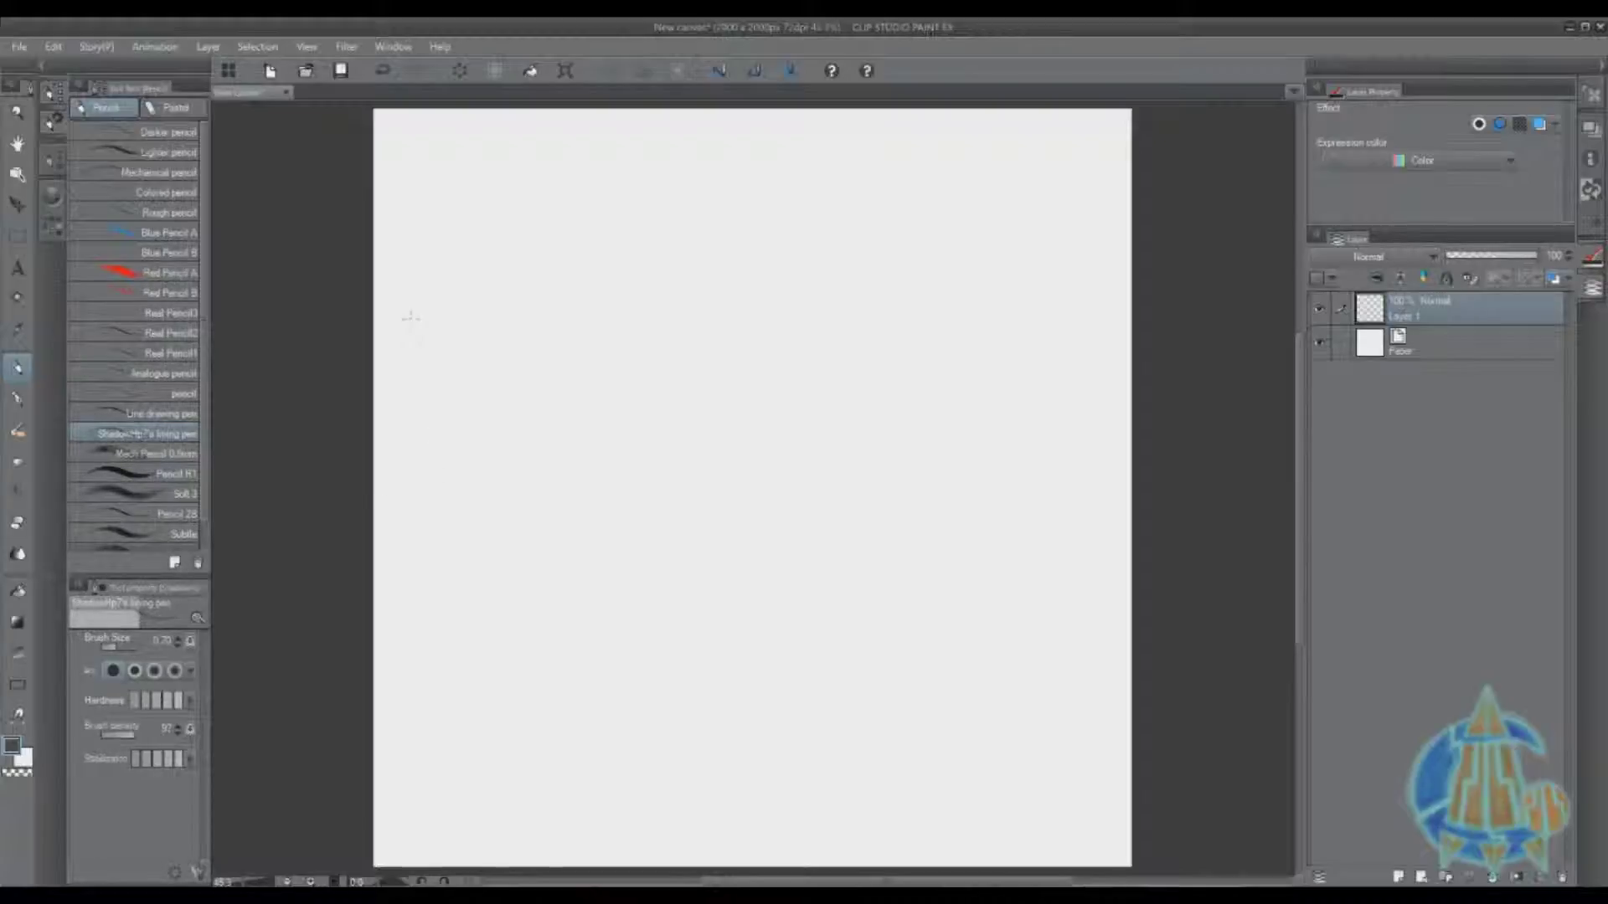
Open the existing arthur portrait illustration and collapse the Sub Tool and Tool Property palettes to icons.
click(305, 71)
scroll(517, 323, down, 1)
click(561, 214)
click(675, 447)
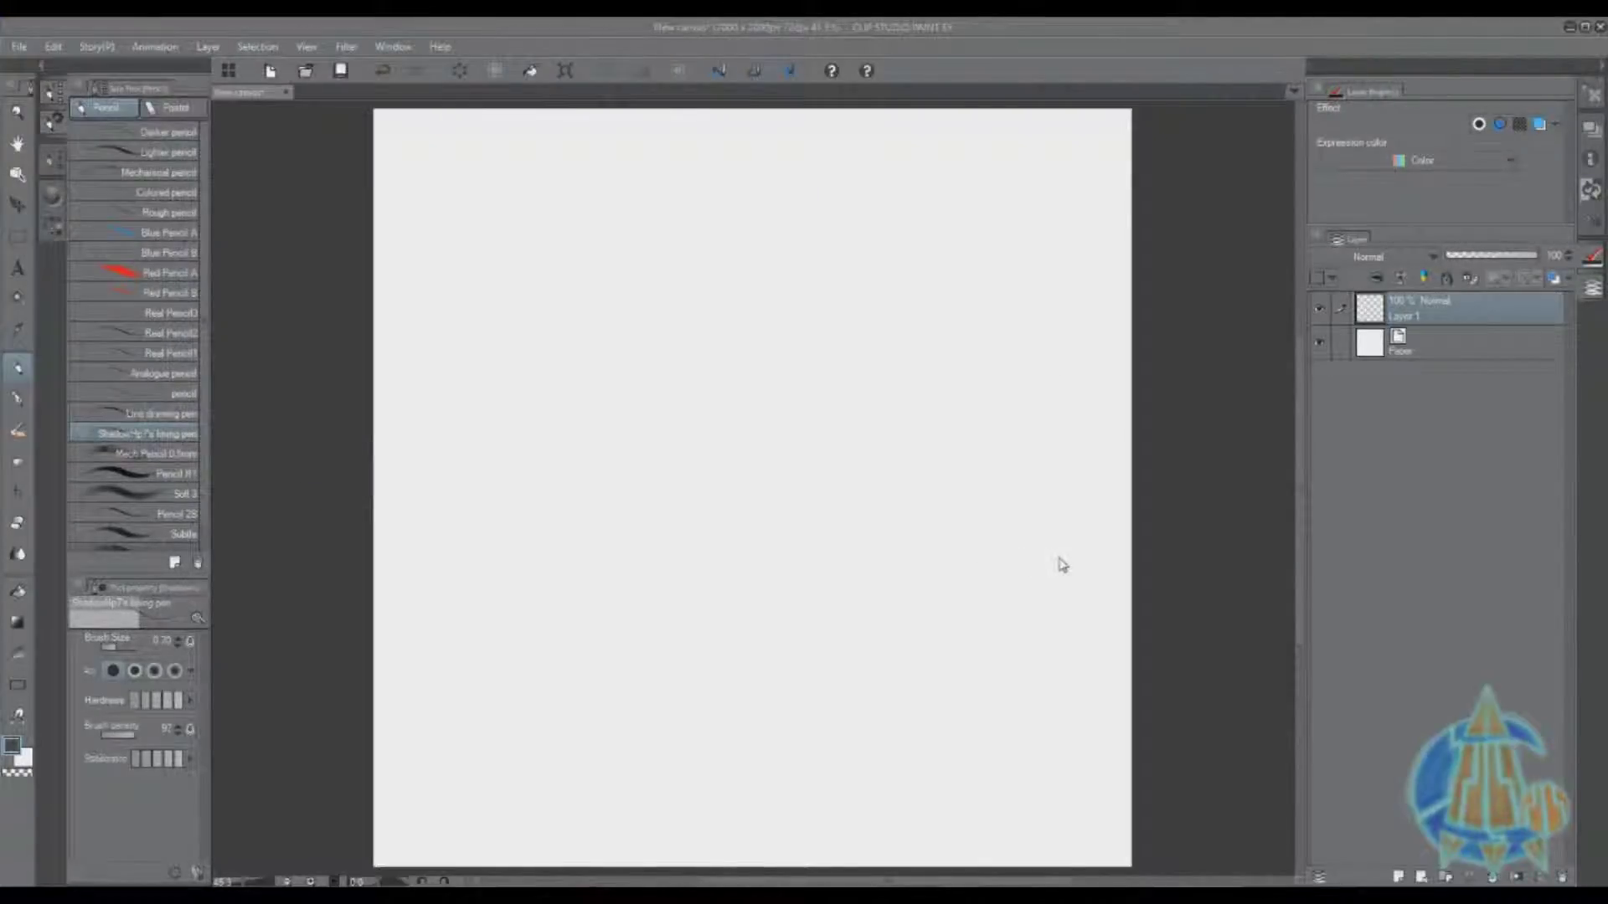
click(1005, 353)
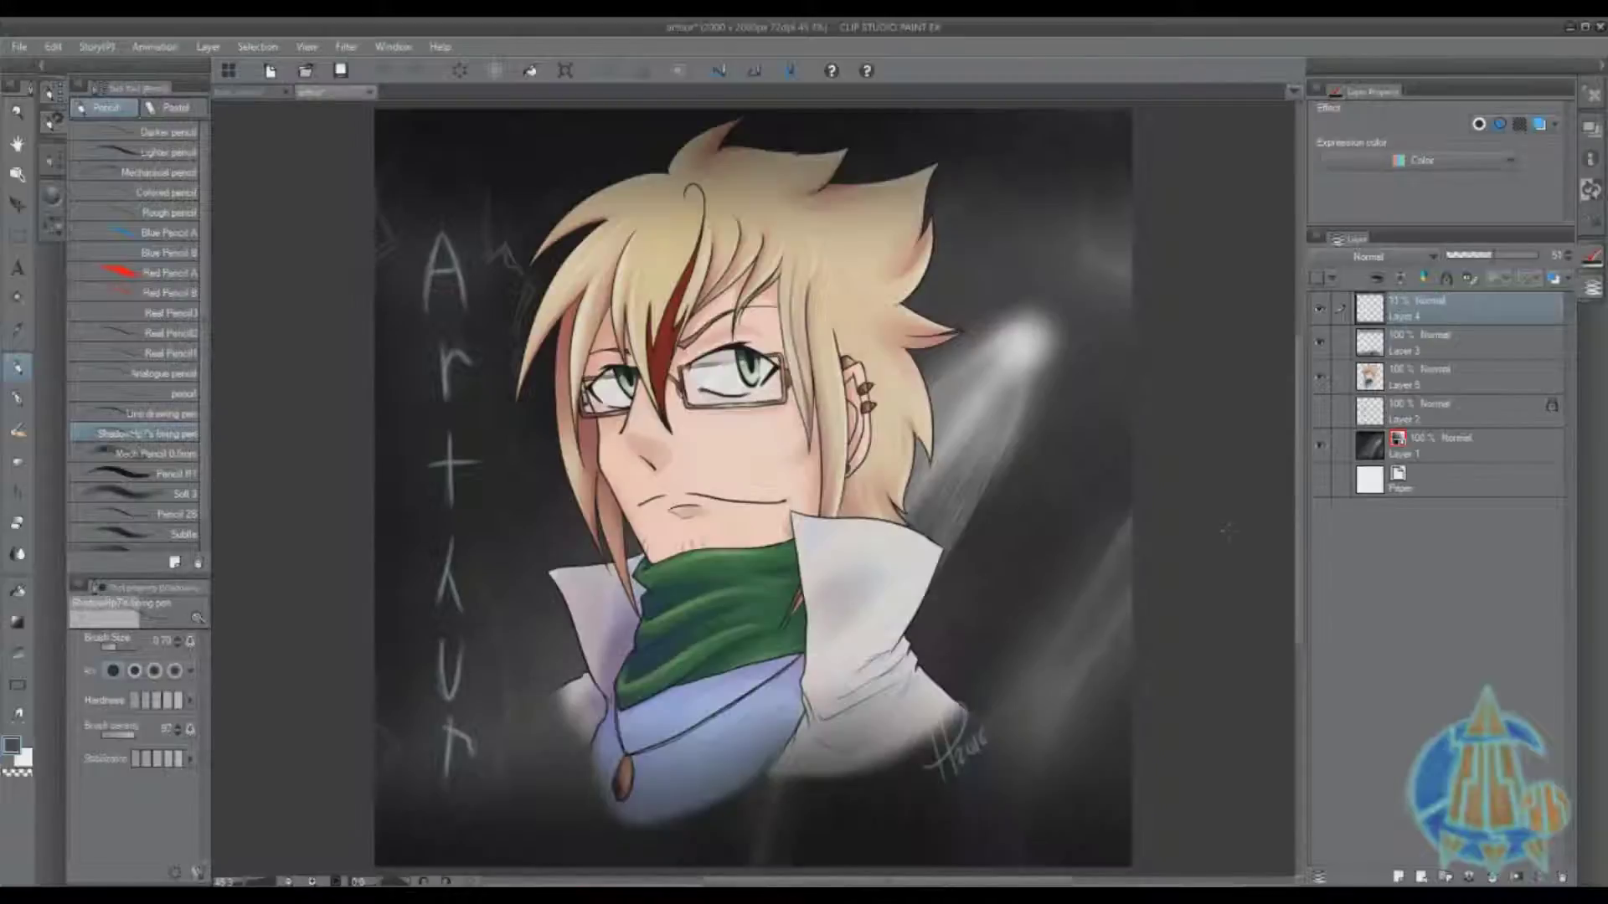
click(53, 93)
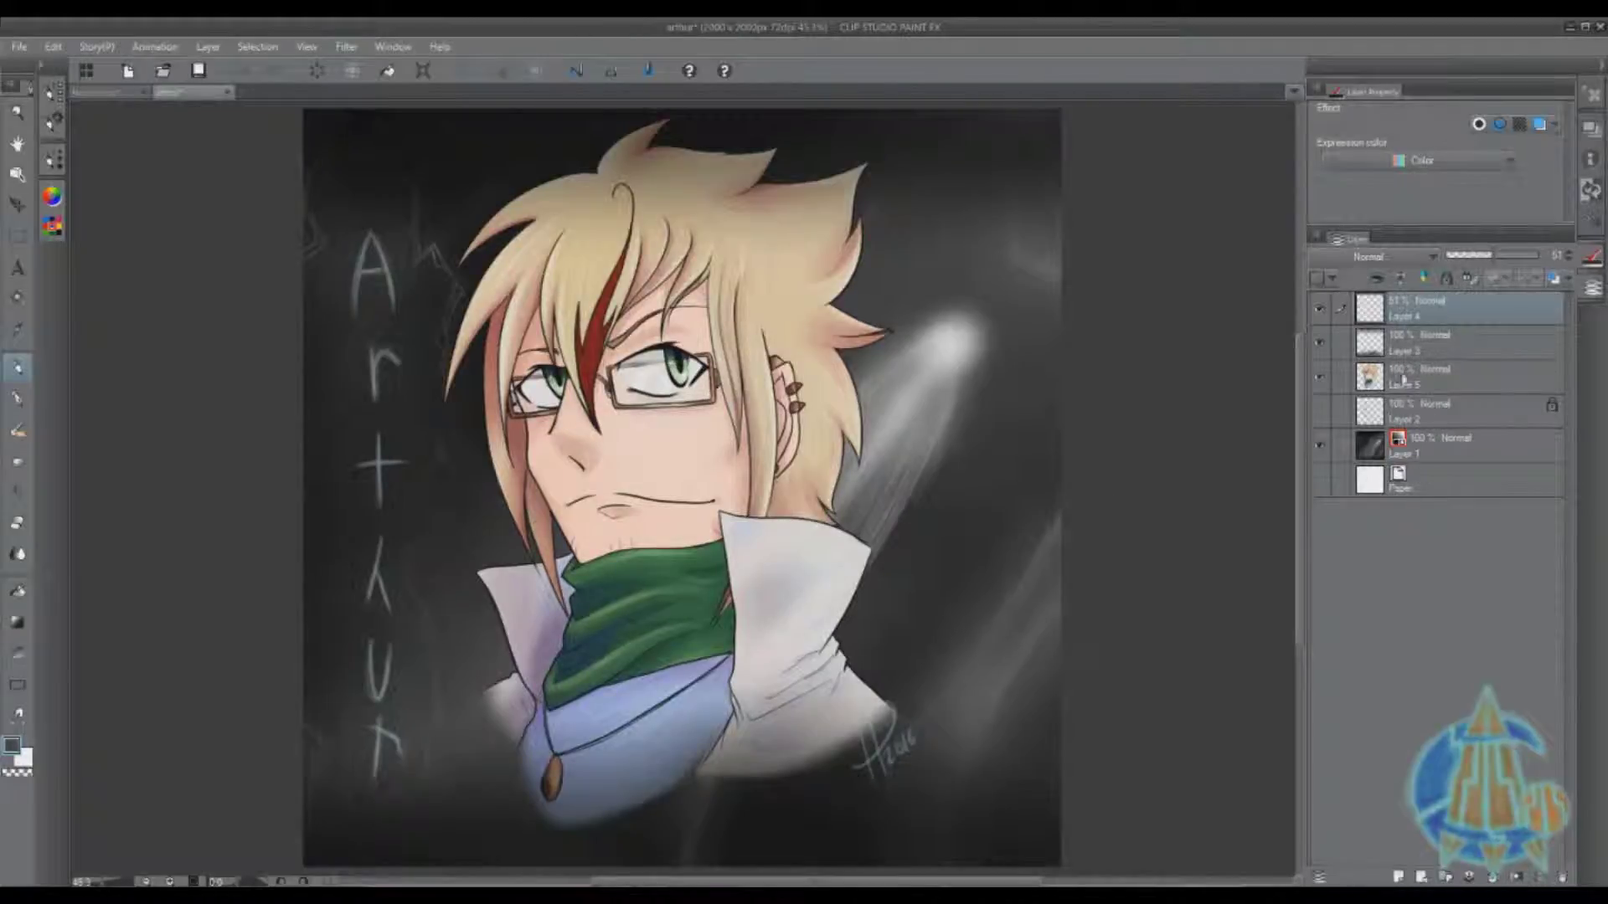
Select Layer 5 and switch its expression color to Gray, back to Color, and finally to Monochrome.
click(1432, 381)
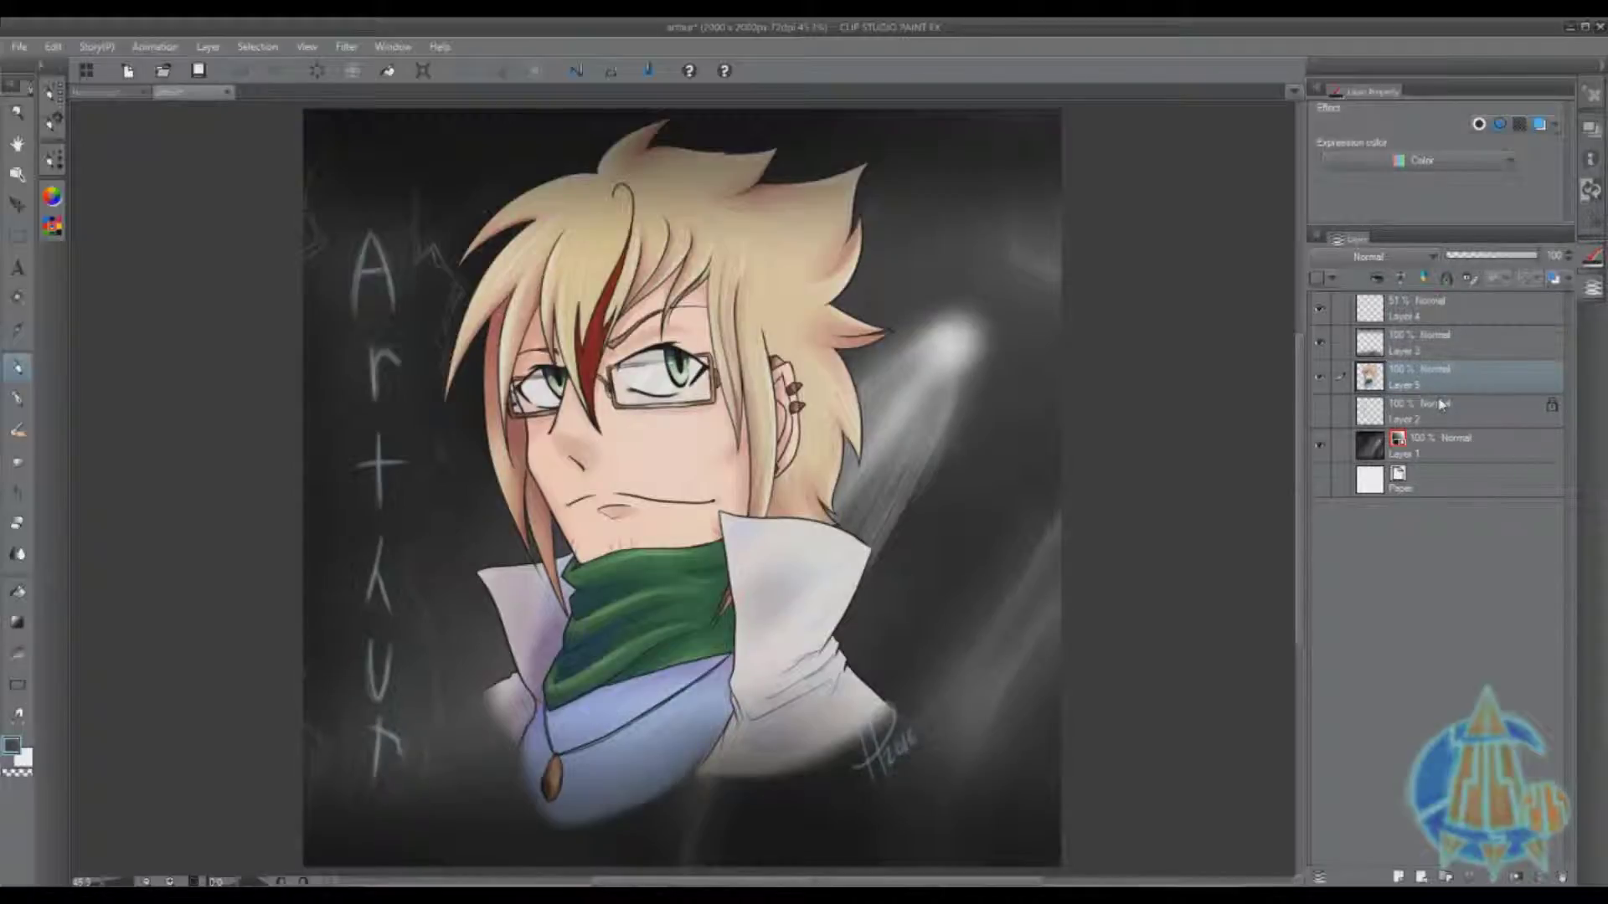
click(1451, 163)
click(1395, 205)
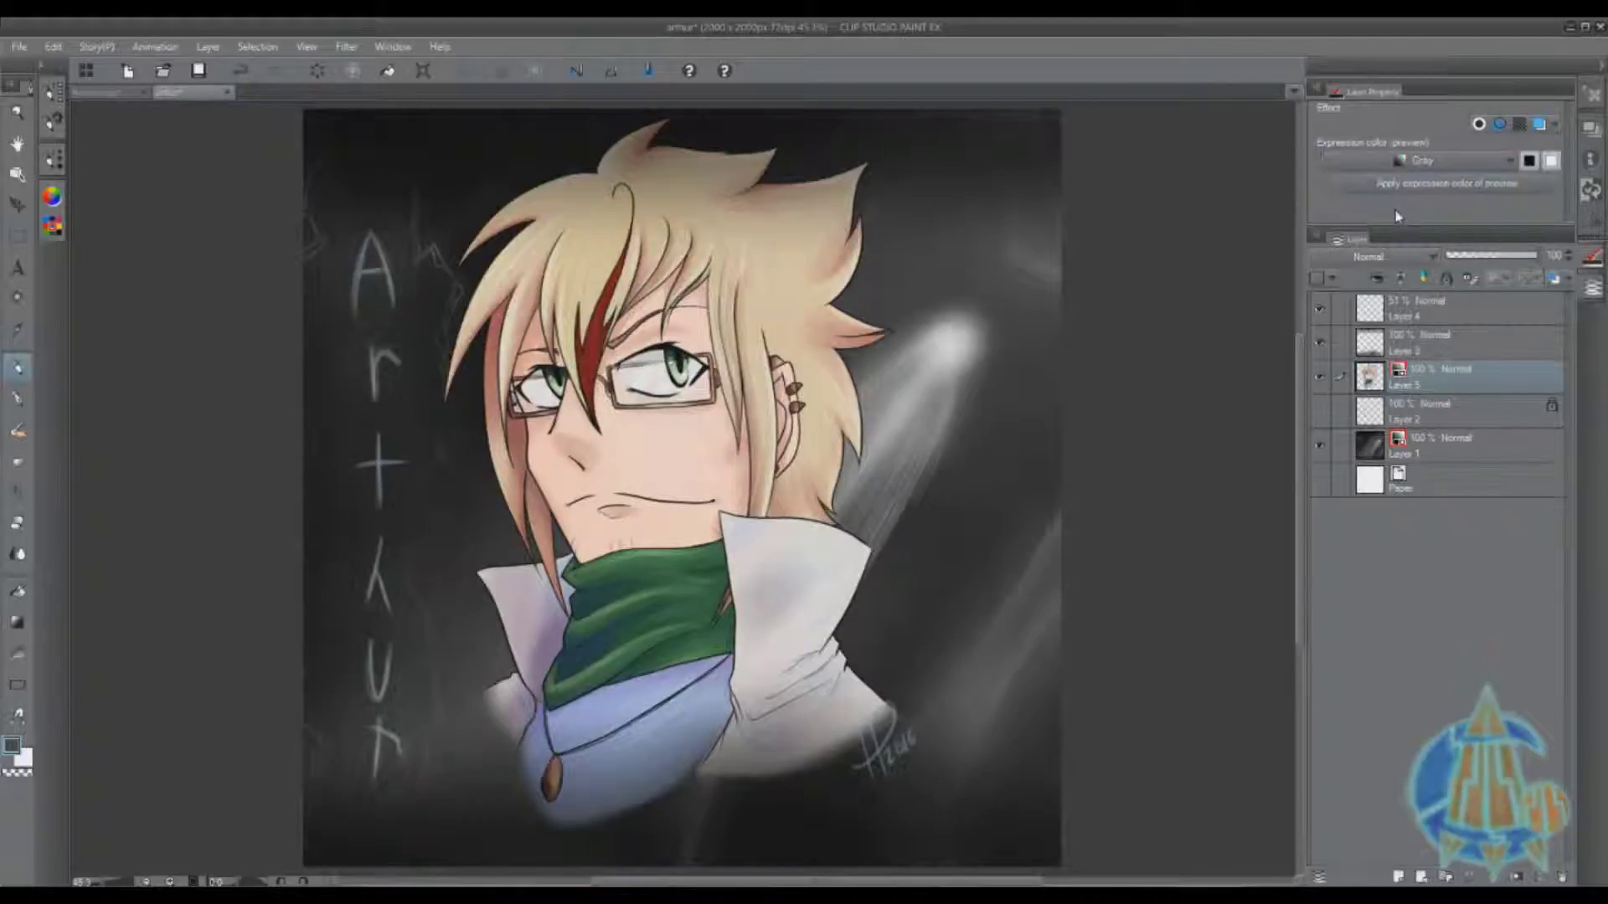
click(1449, 164)
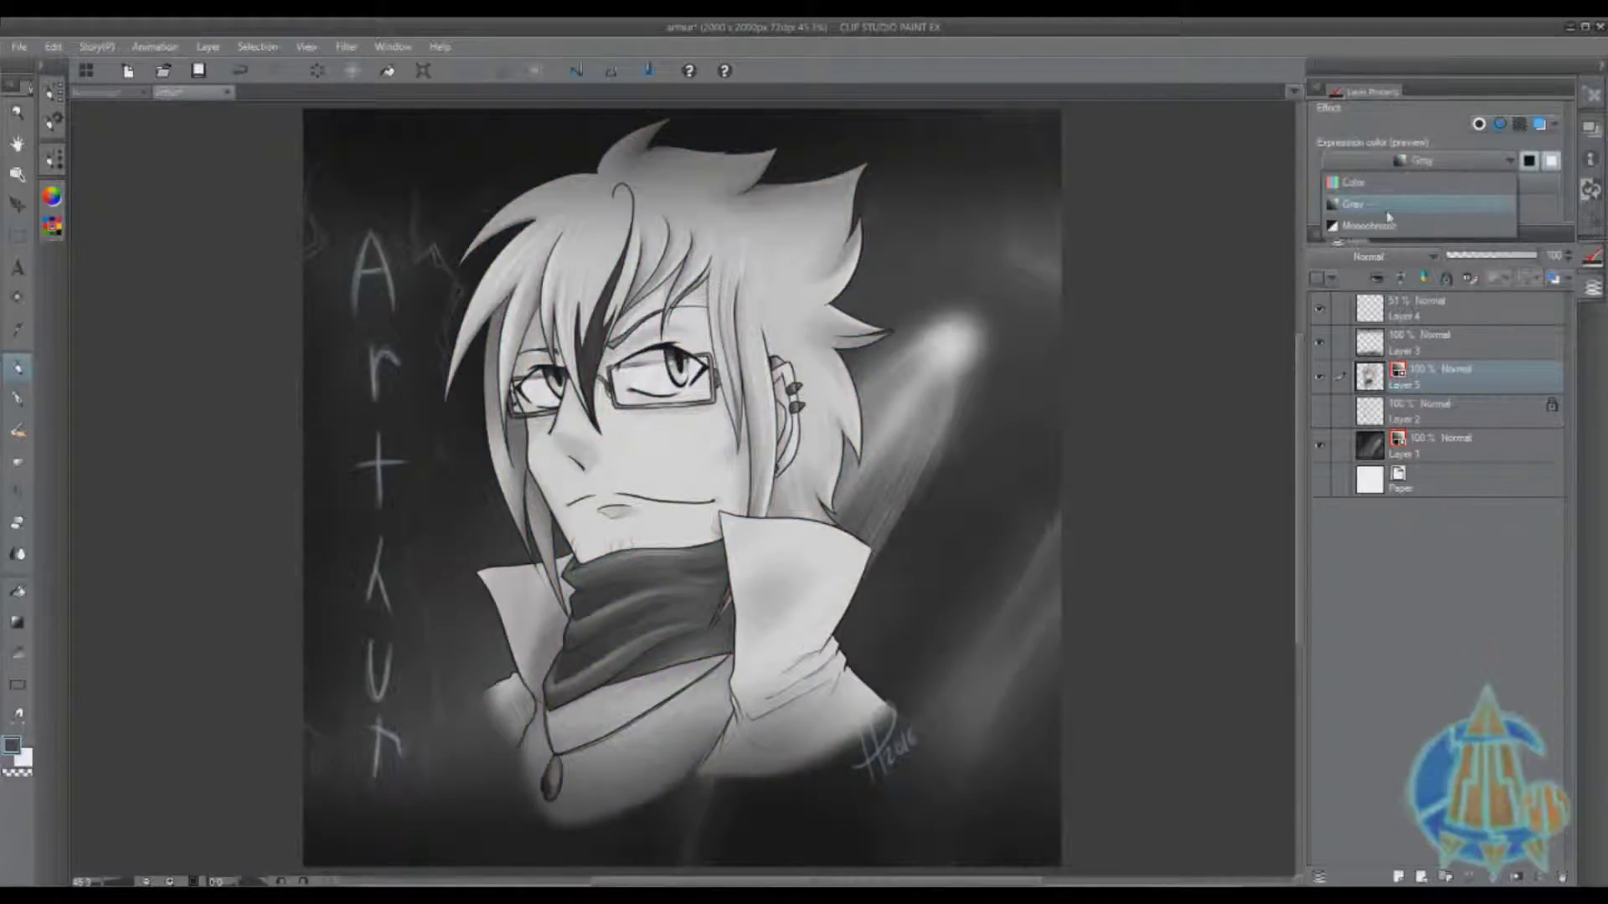
click(1423, 182)
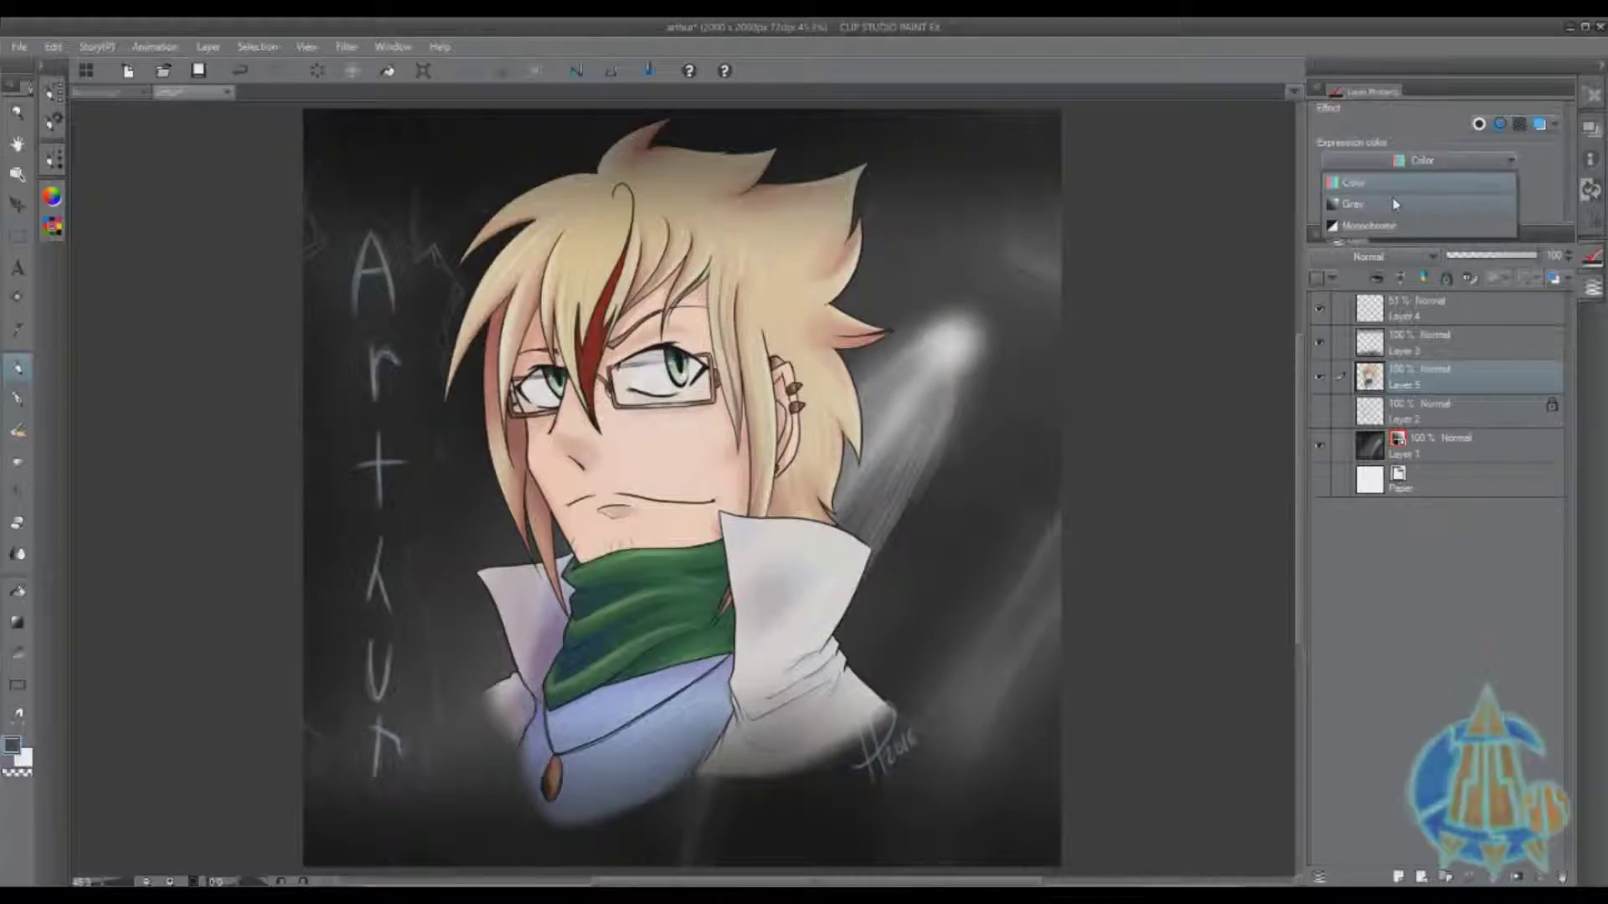
click(1426, 172)
click(1426, 235)
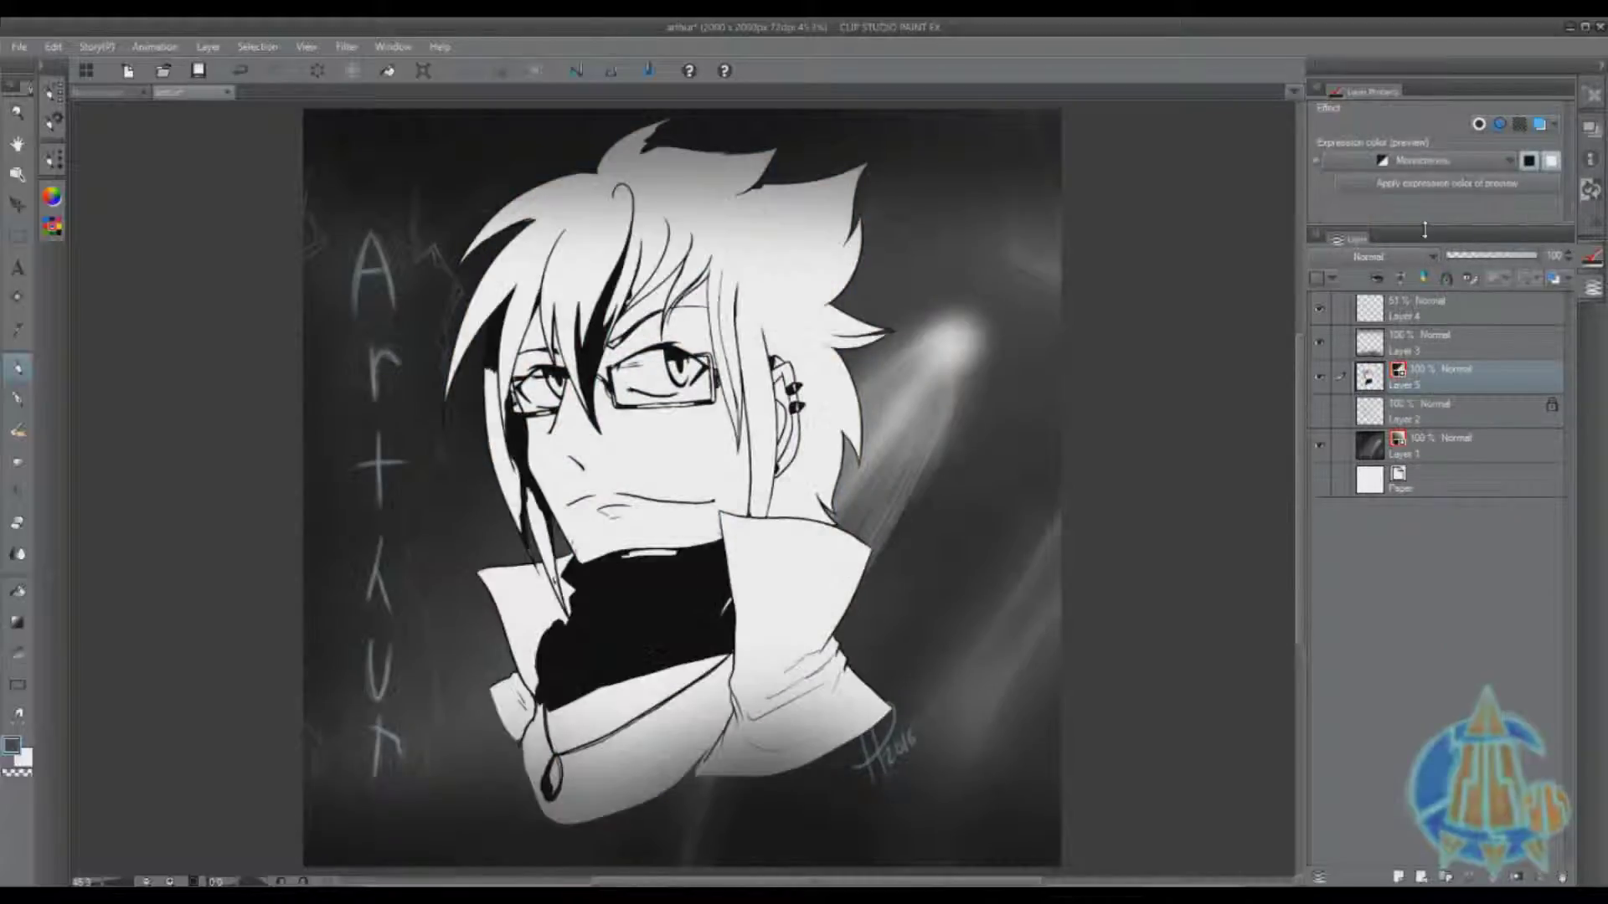
Set Layer 5's expression color to Color, and switch Layer 1 to Color and back to Gray.
click(1431, 161)
click(1424, 182)
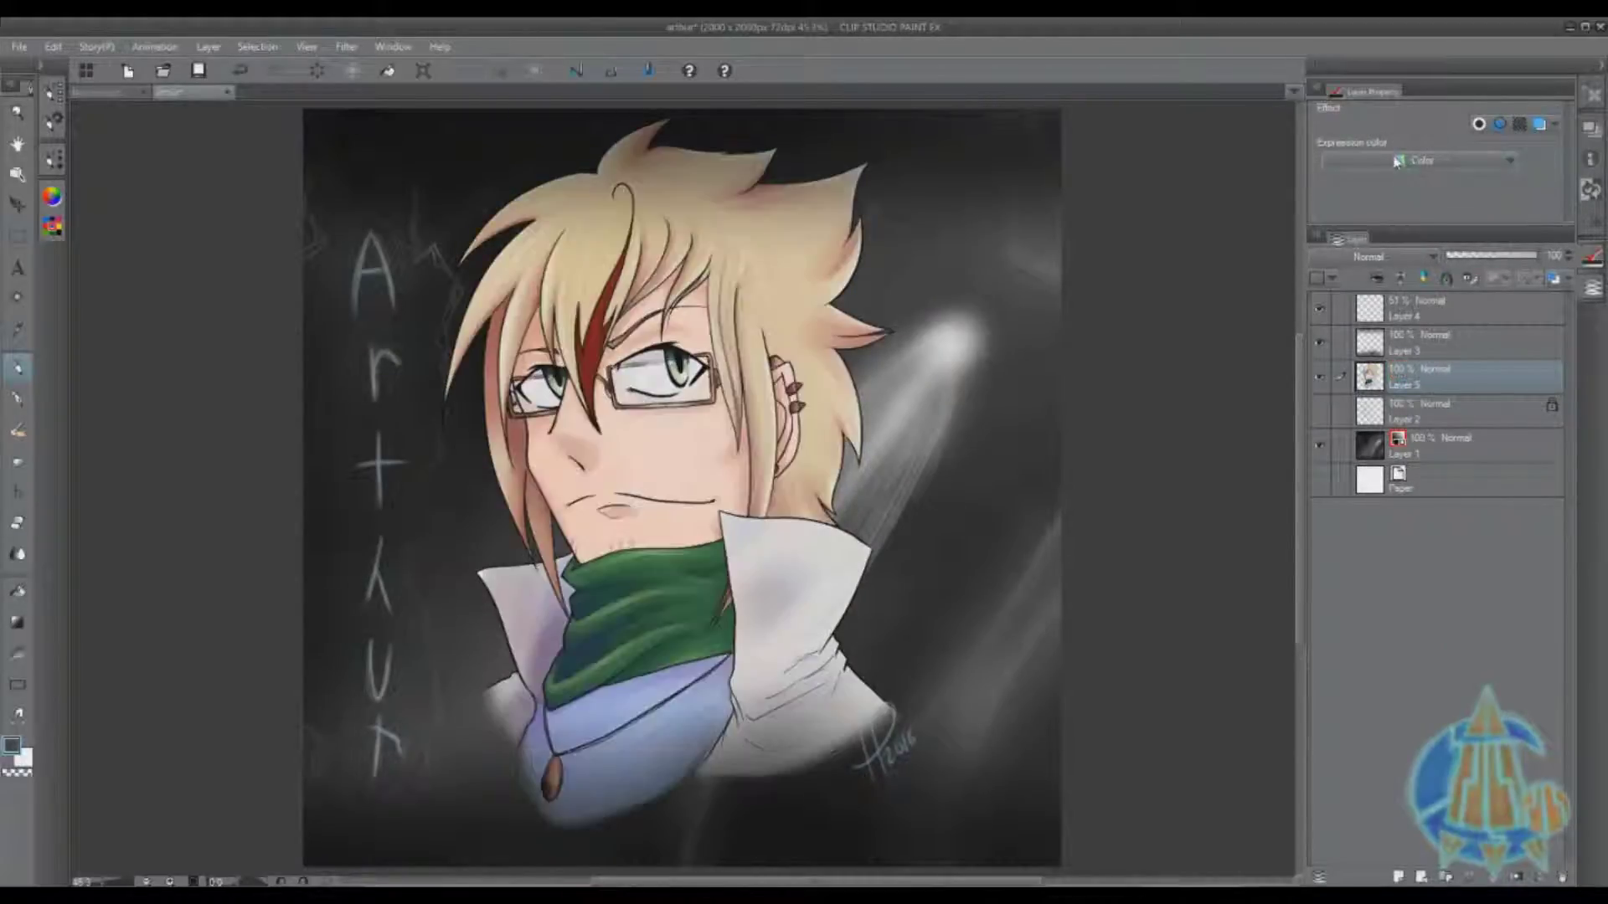
click(1462, 453)
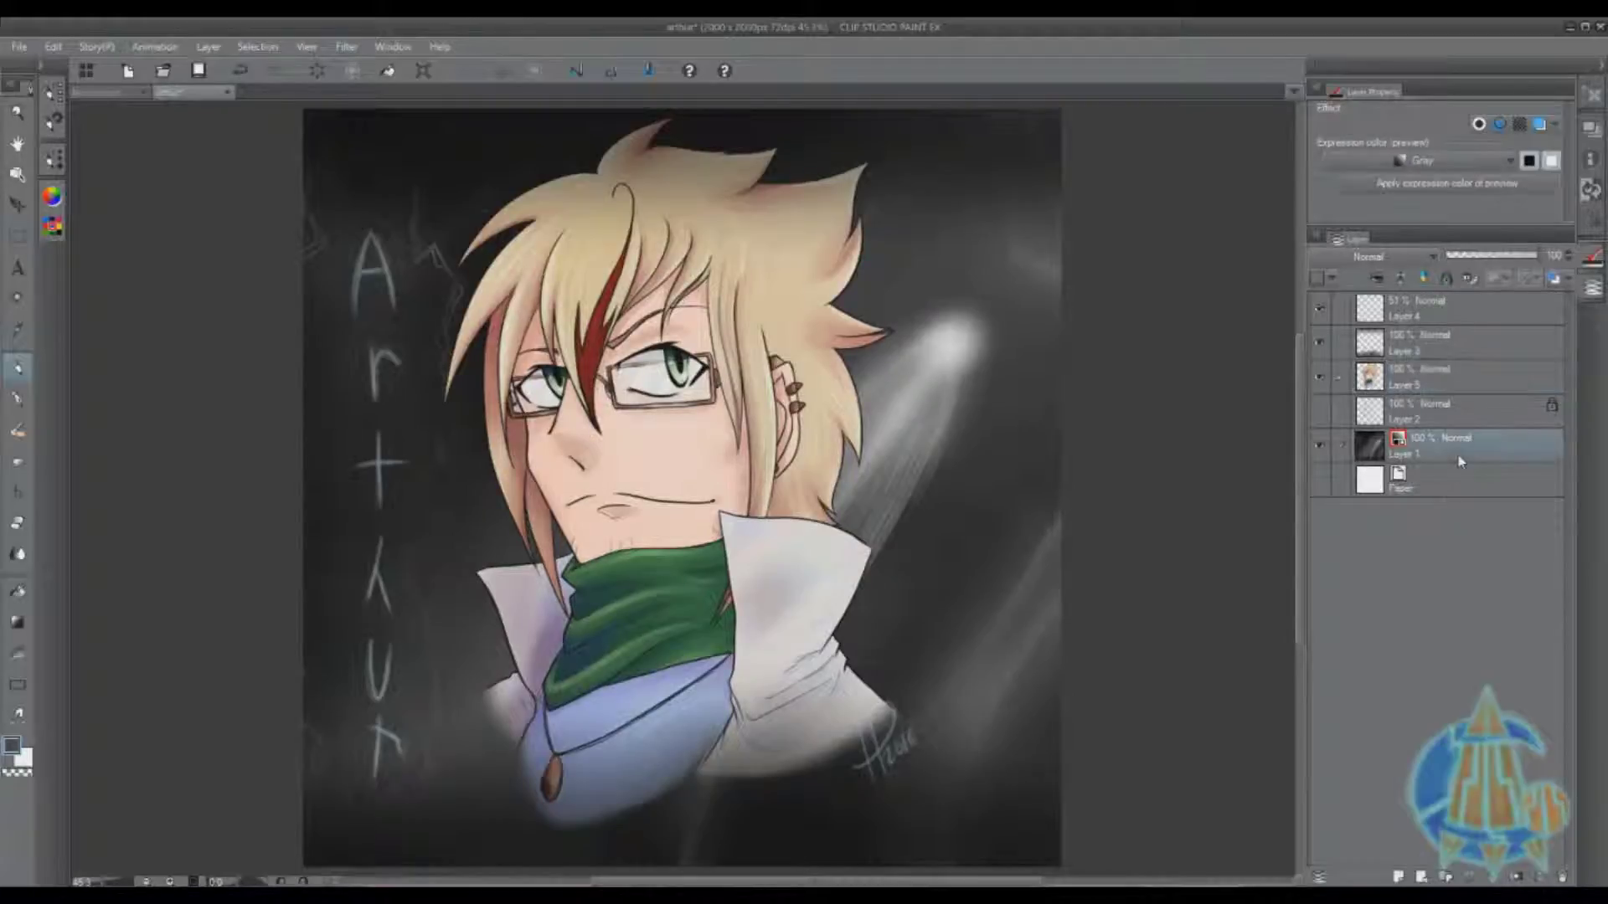
click(1443, 166)
click(1421, 185)
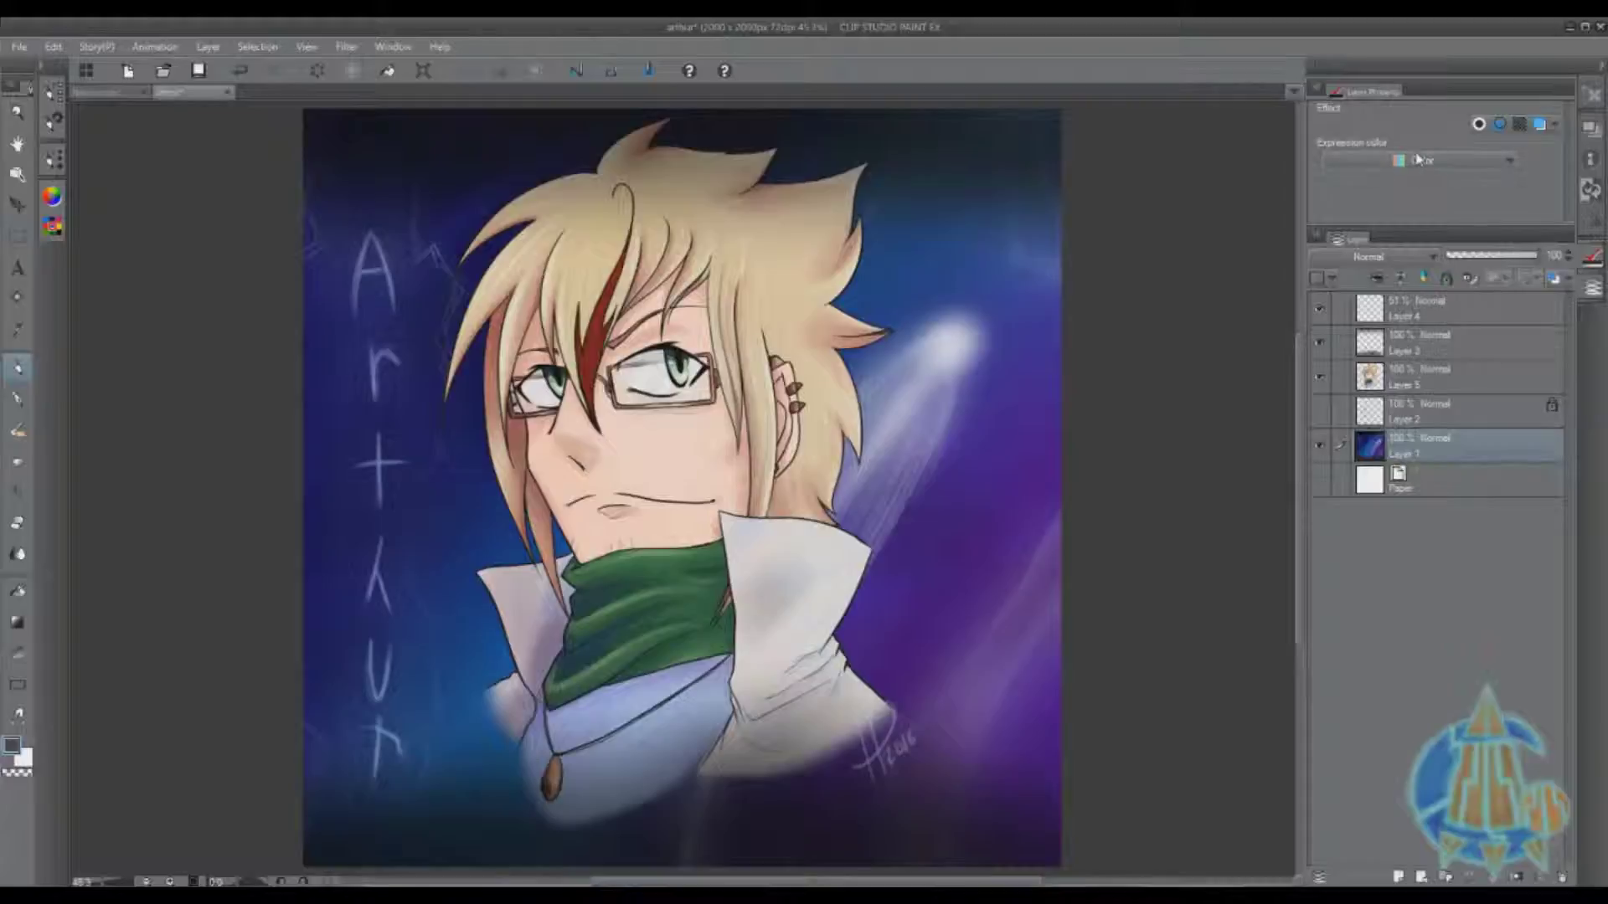
click(1424, 173)
click(1430, 220)
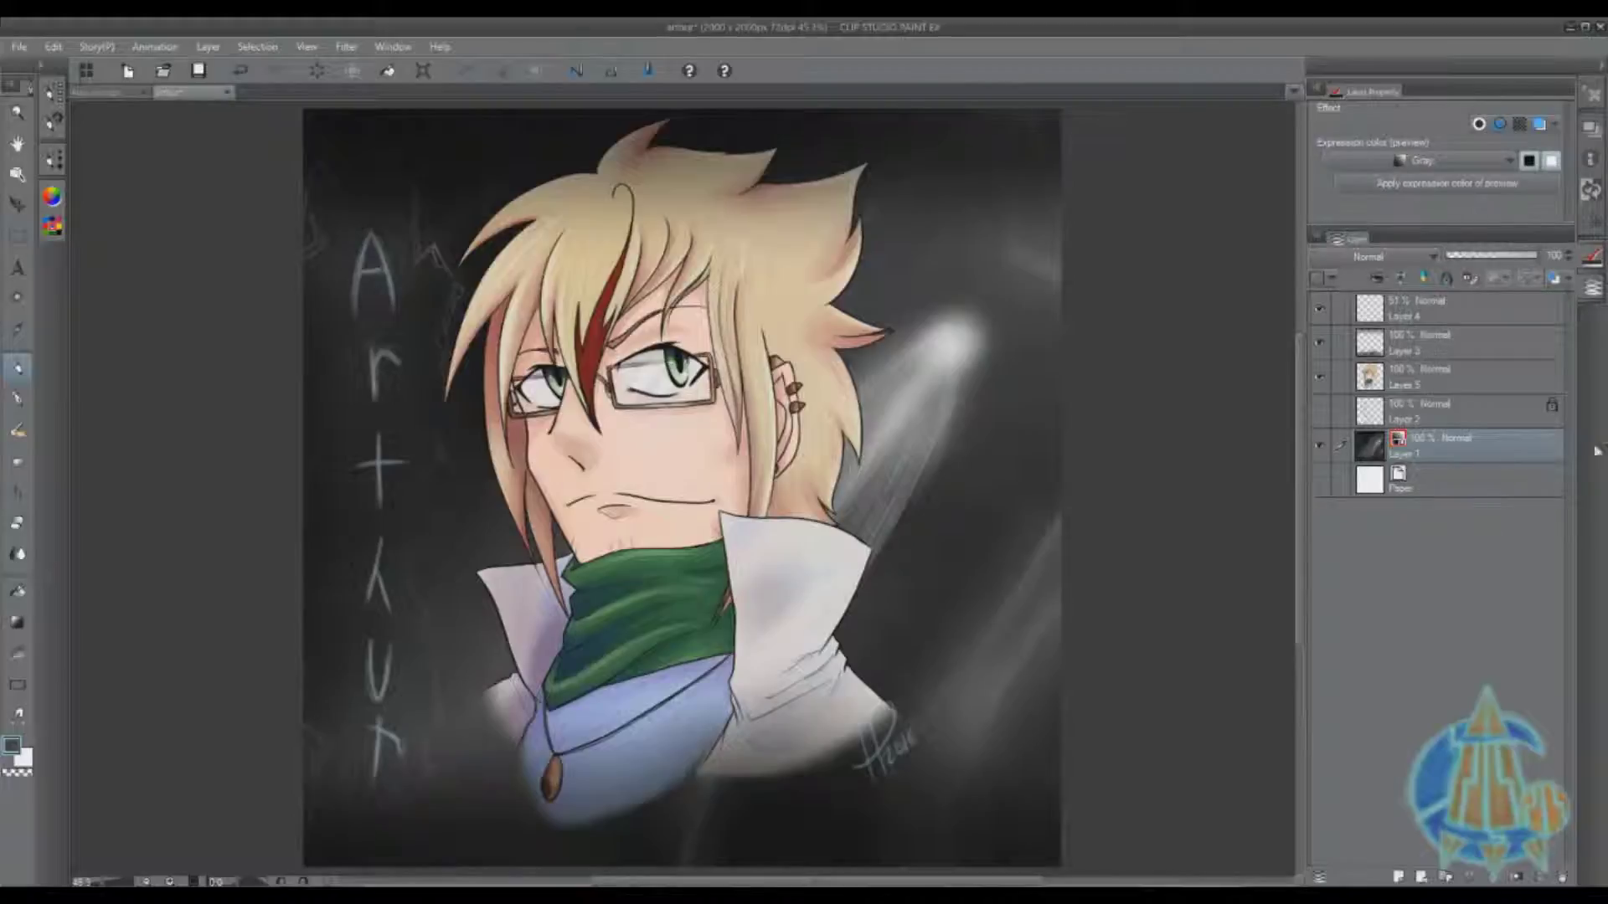
Hide Layer 5, Layer 1 and Layer 3, and show Layer 2 and the Paper layer to isolate the sketch.
click(1320, 379)
click(1320, 445)
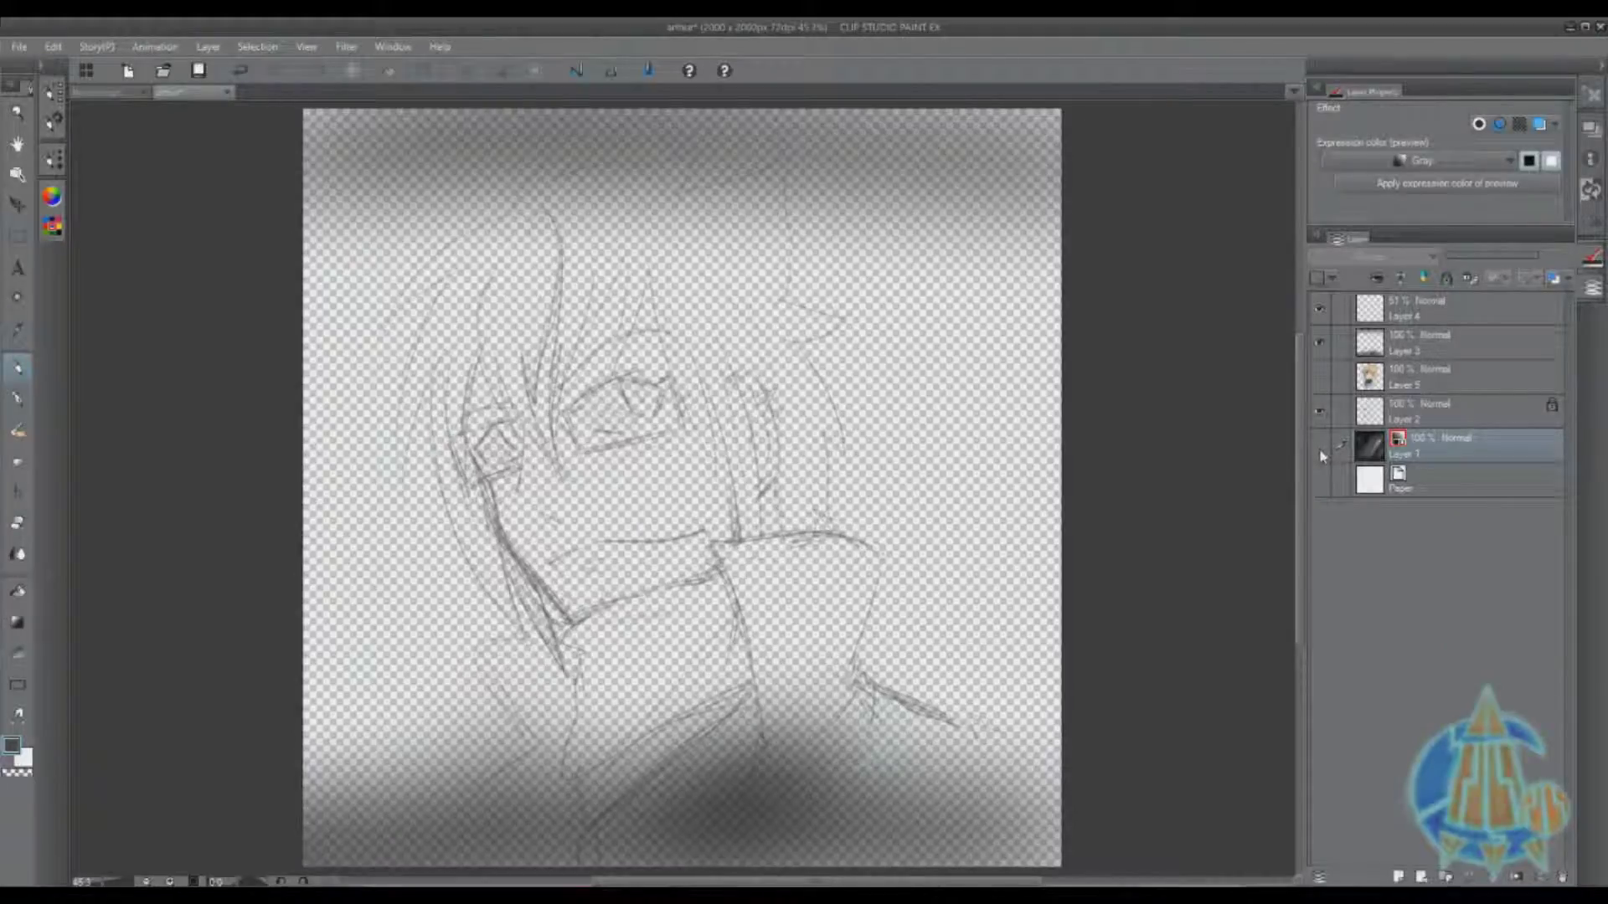
click(1321, 480)
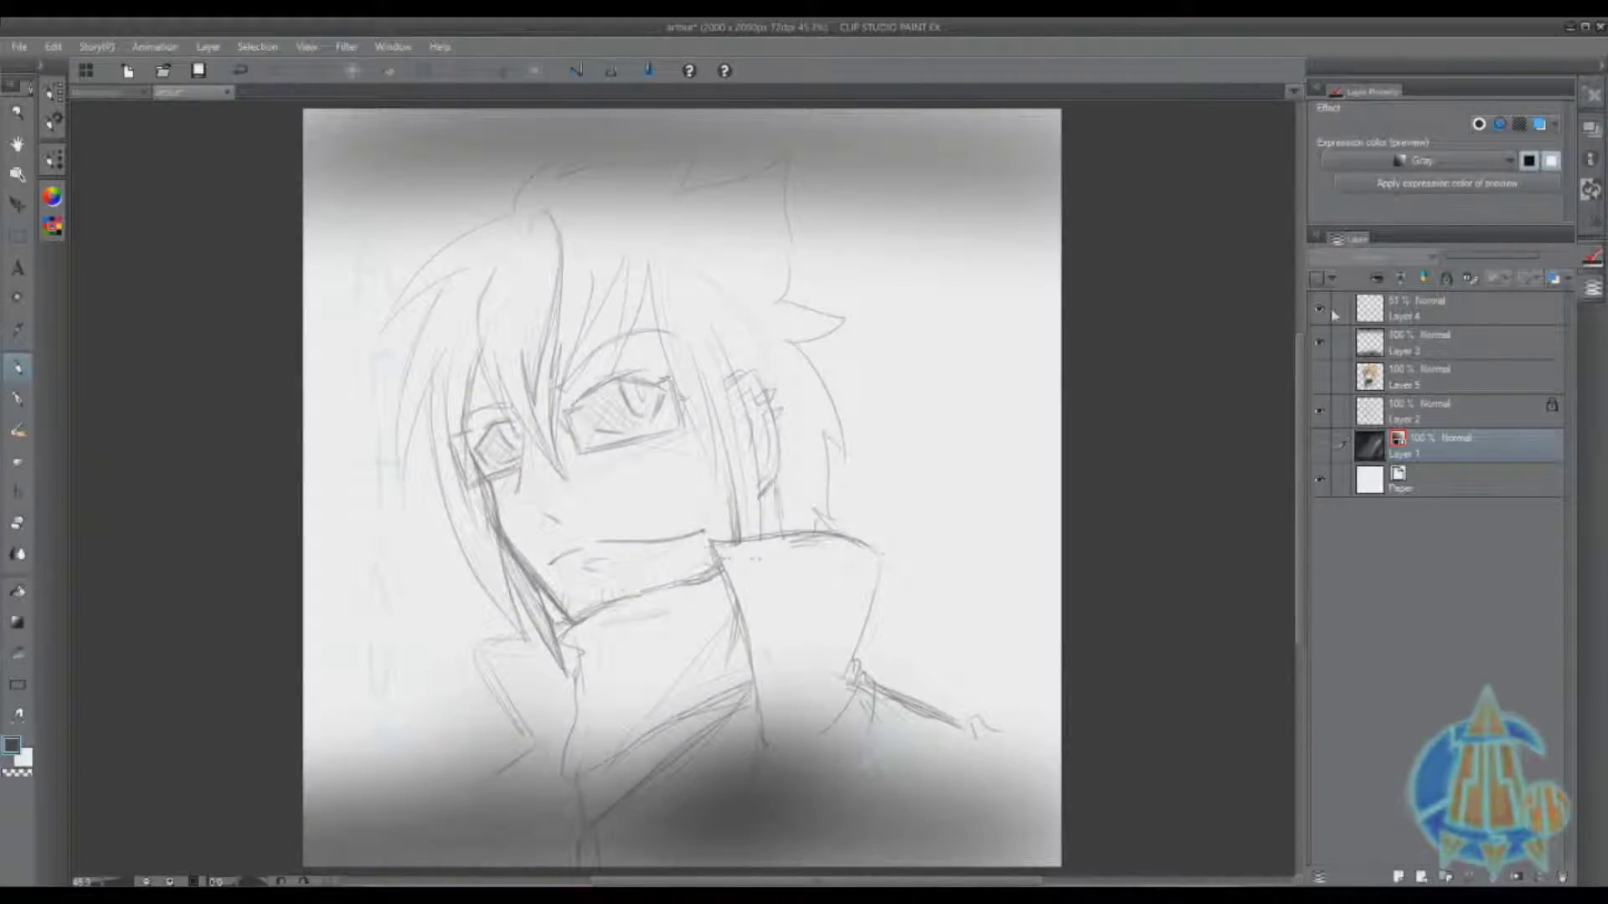
click(1324, 344)
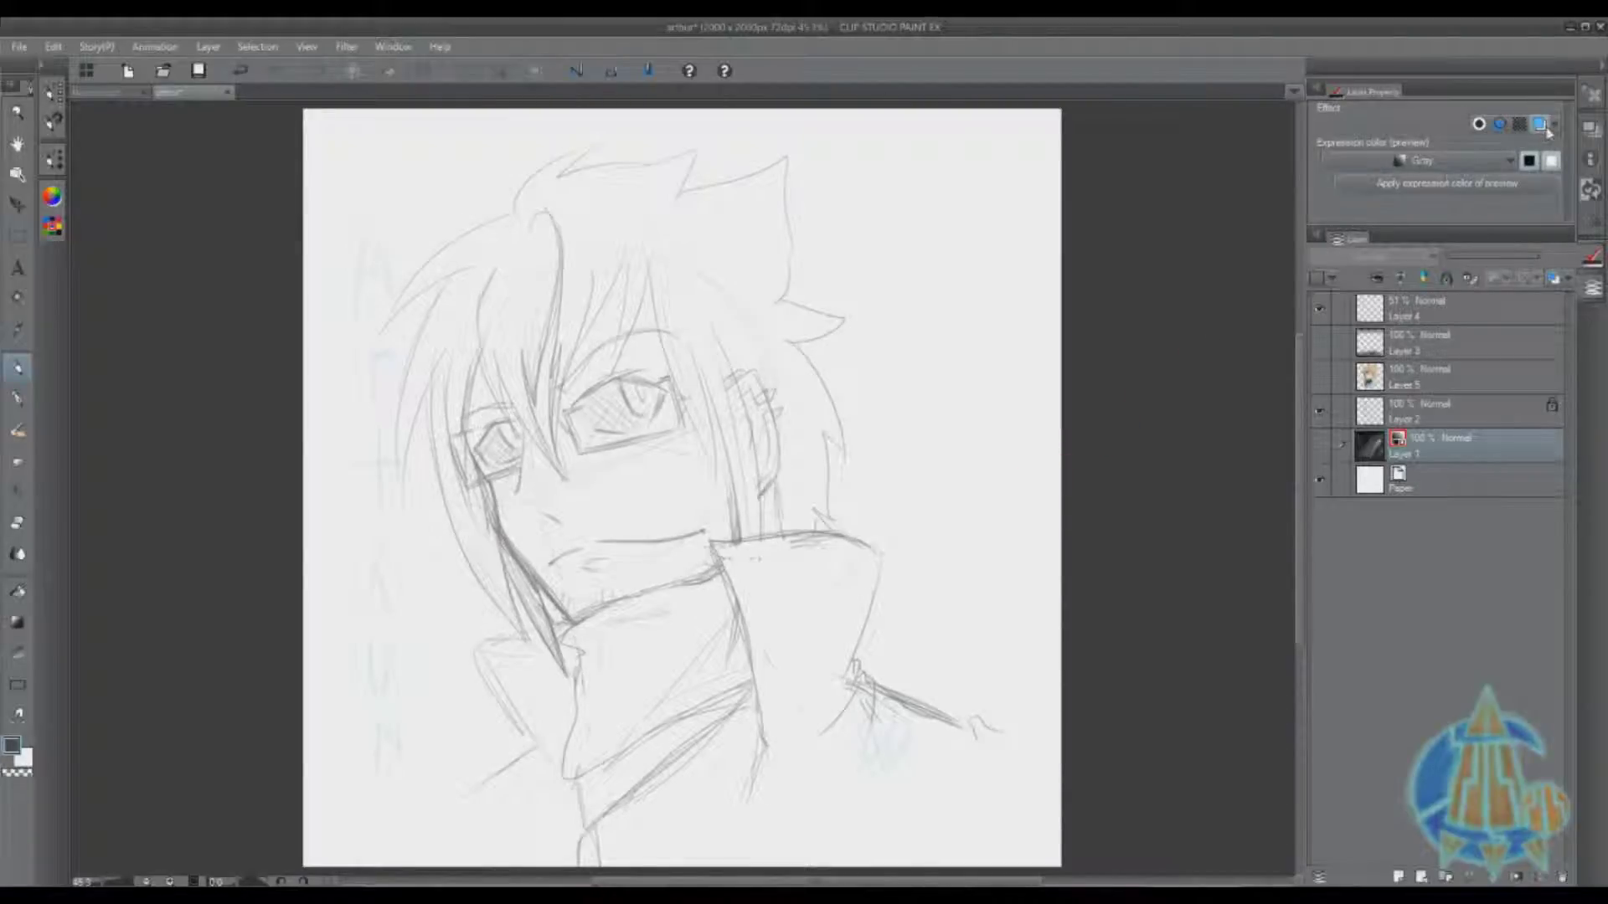
Unlock Layer 2, keep its opacity at 100, and turn on its blue layer color effect.
click(1432, 422)
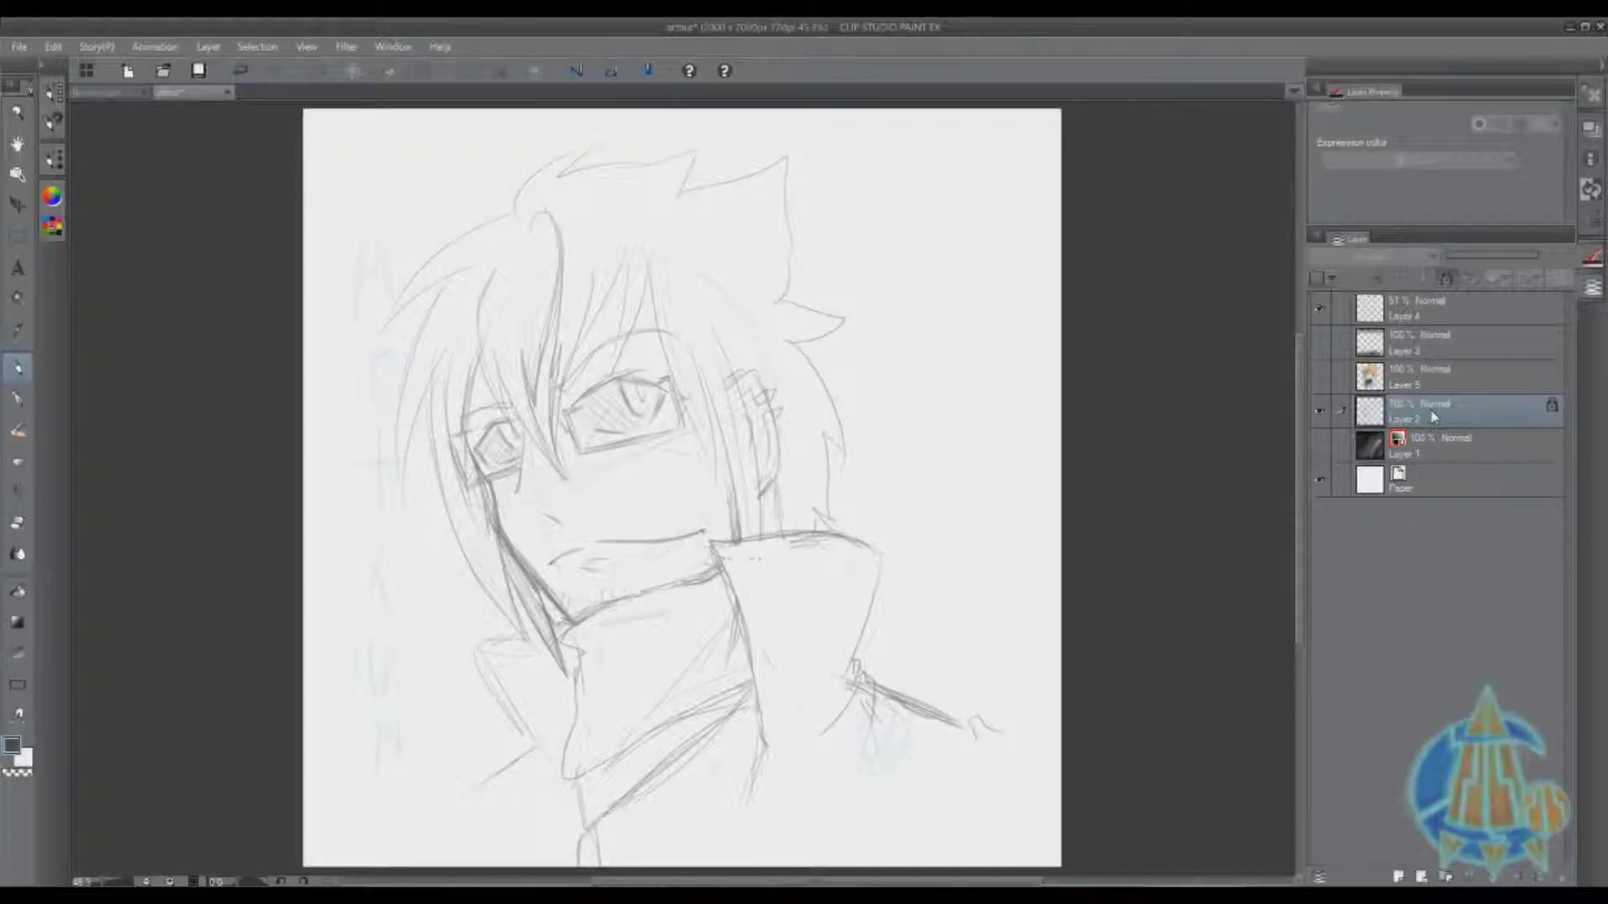
click(1444, 280)
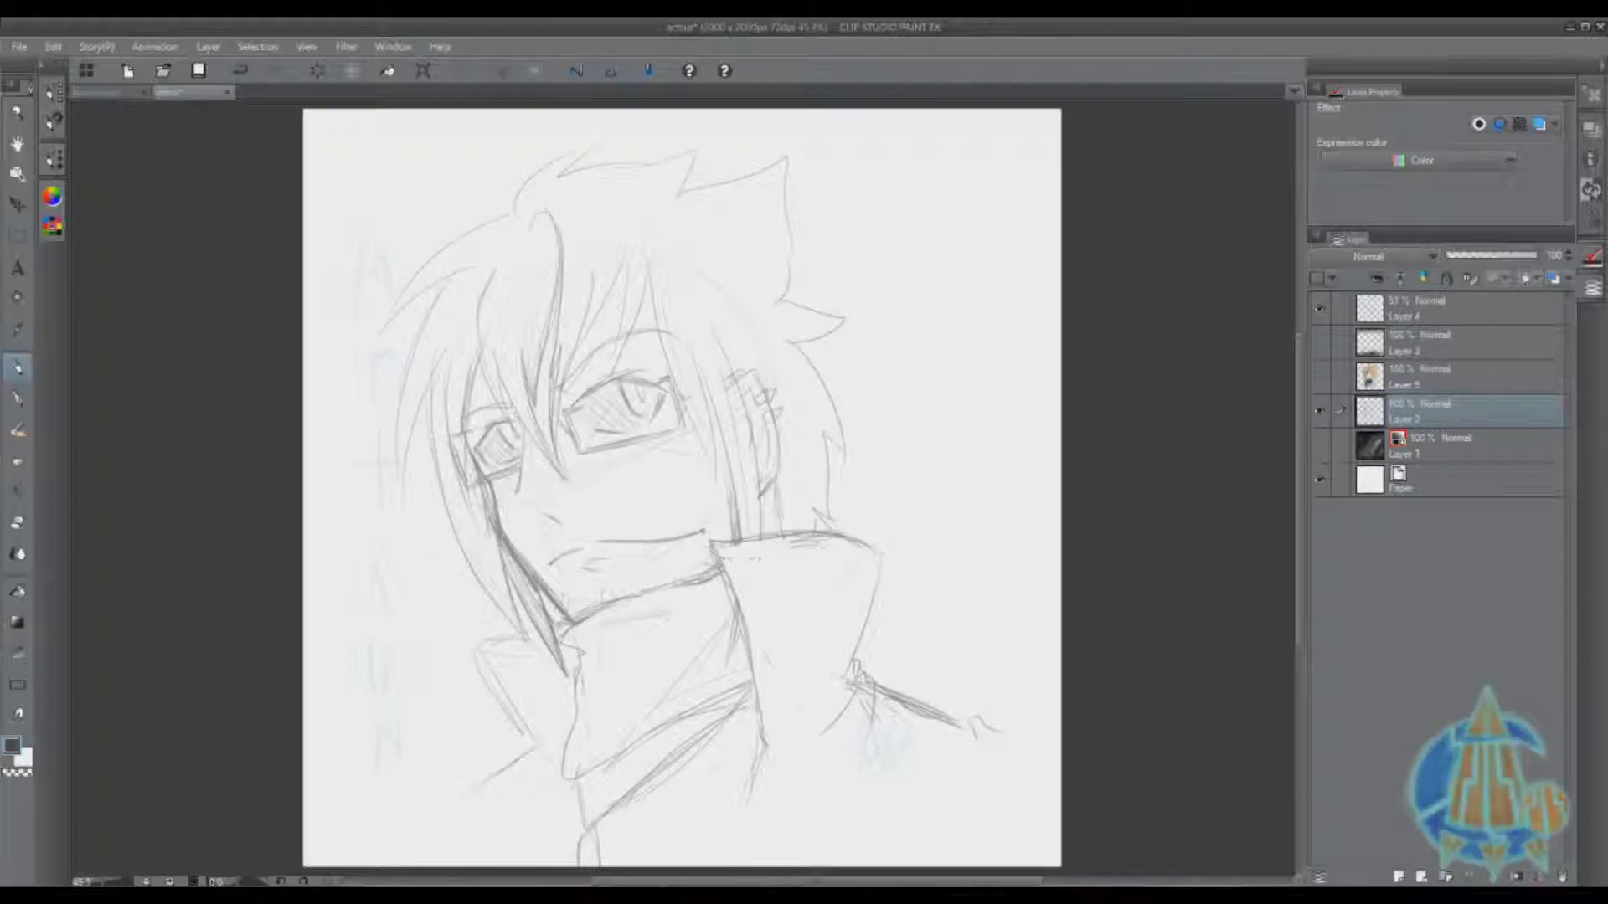
drag(1523, 256, 1538, 255)
click(1539, 124)
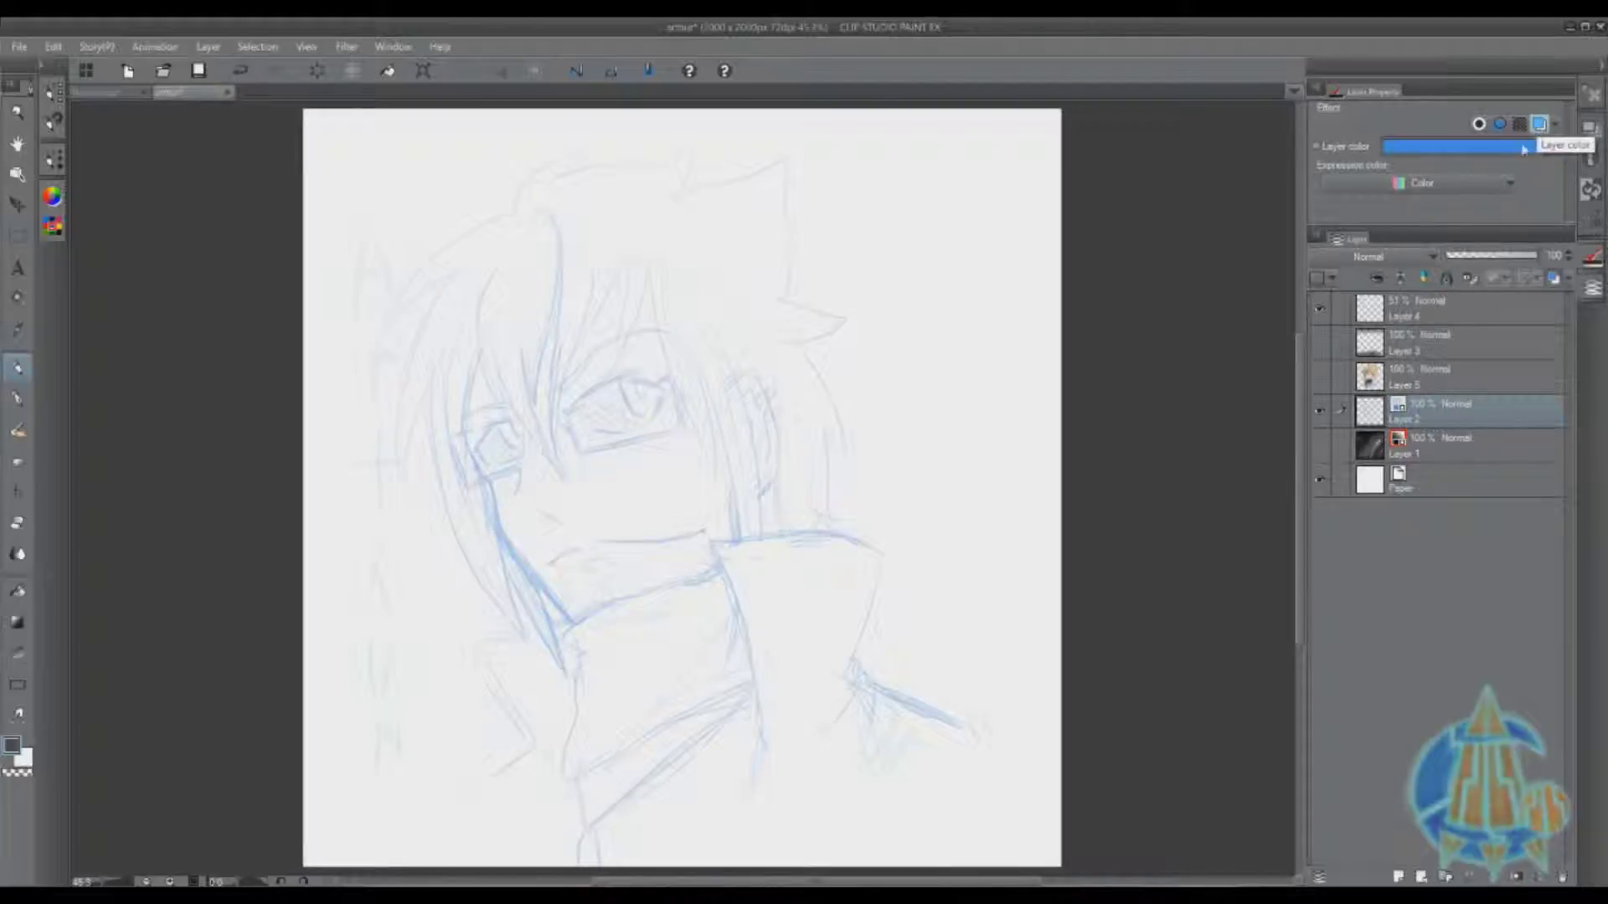
scroll(903, 402, up, 2)
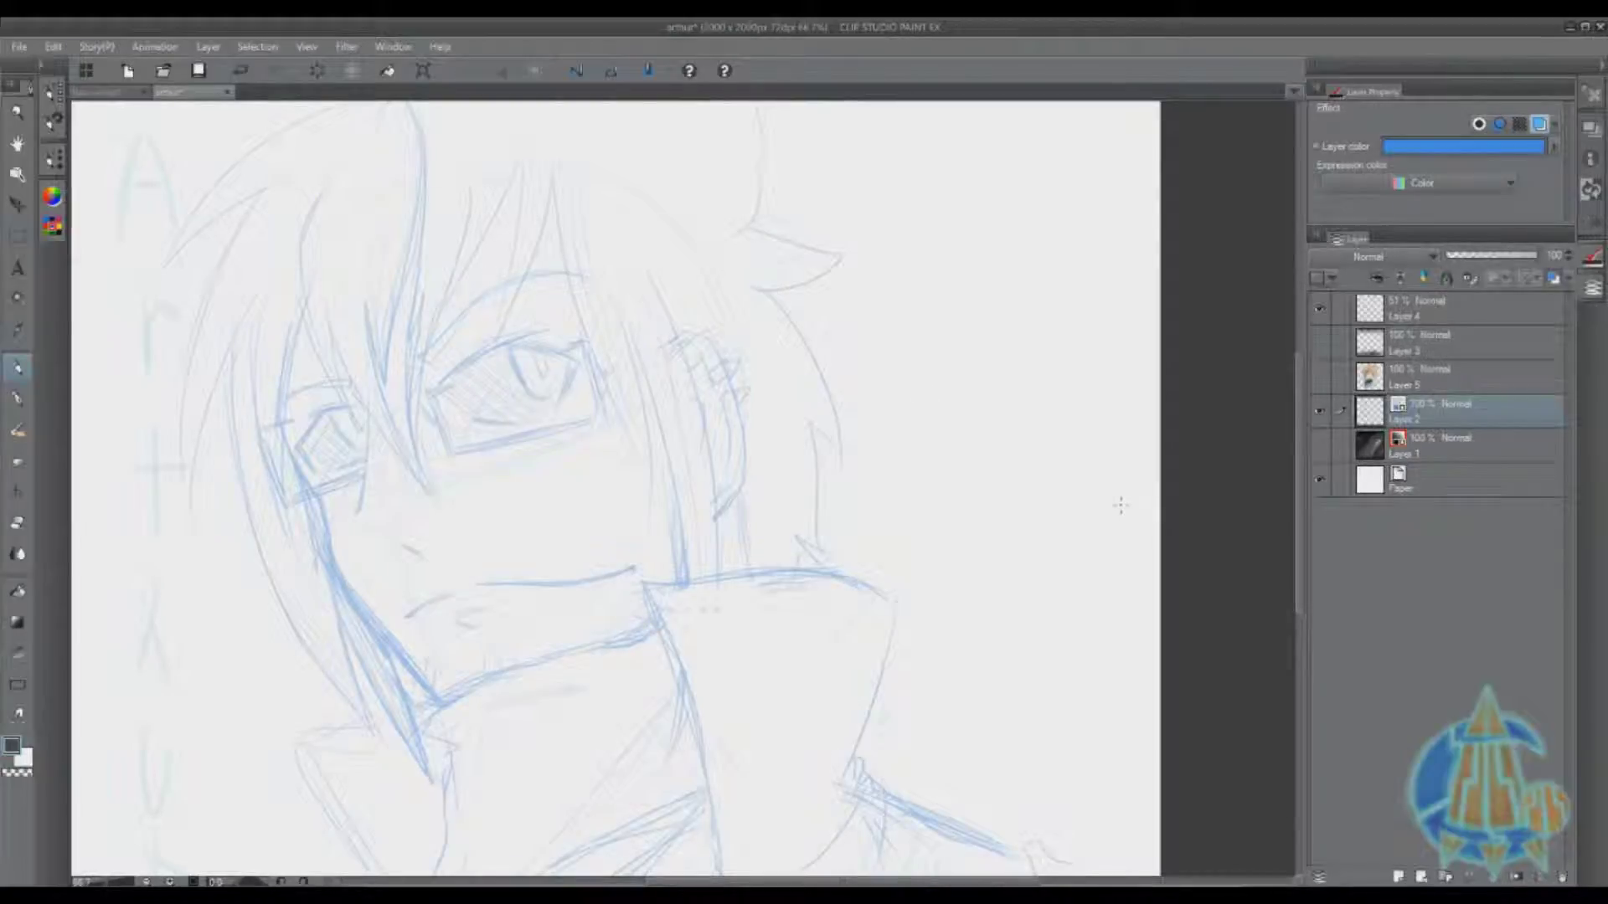
drag(266, 636, 448, 596)
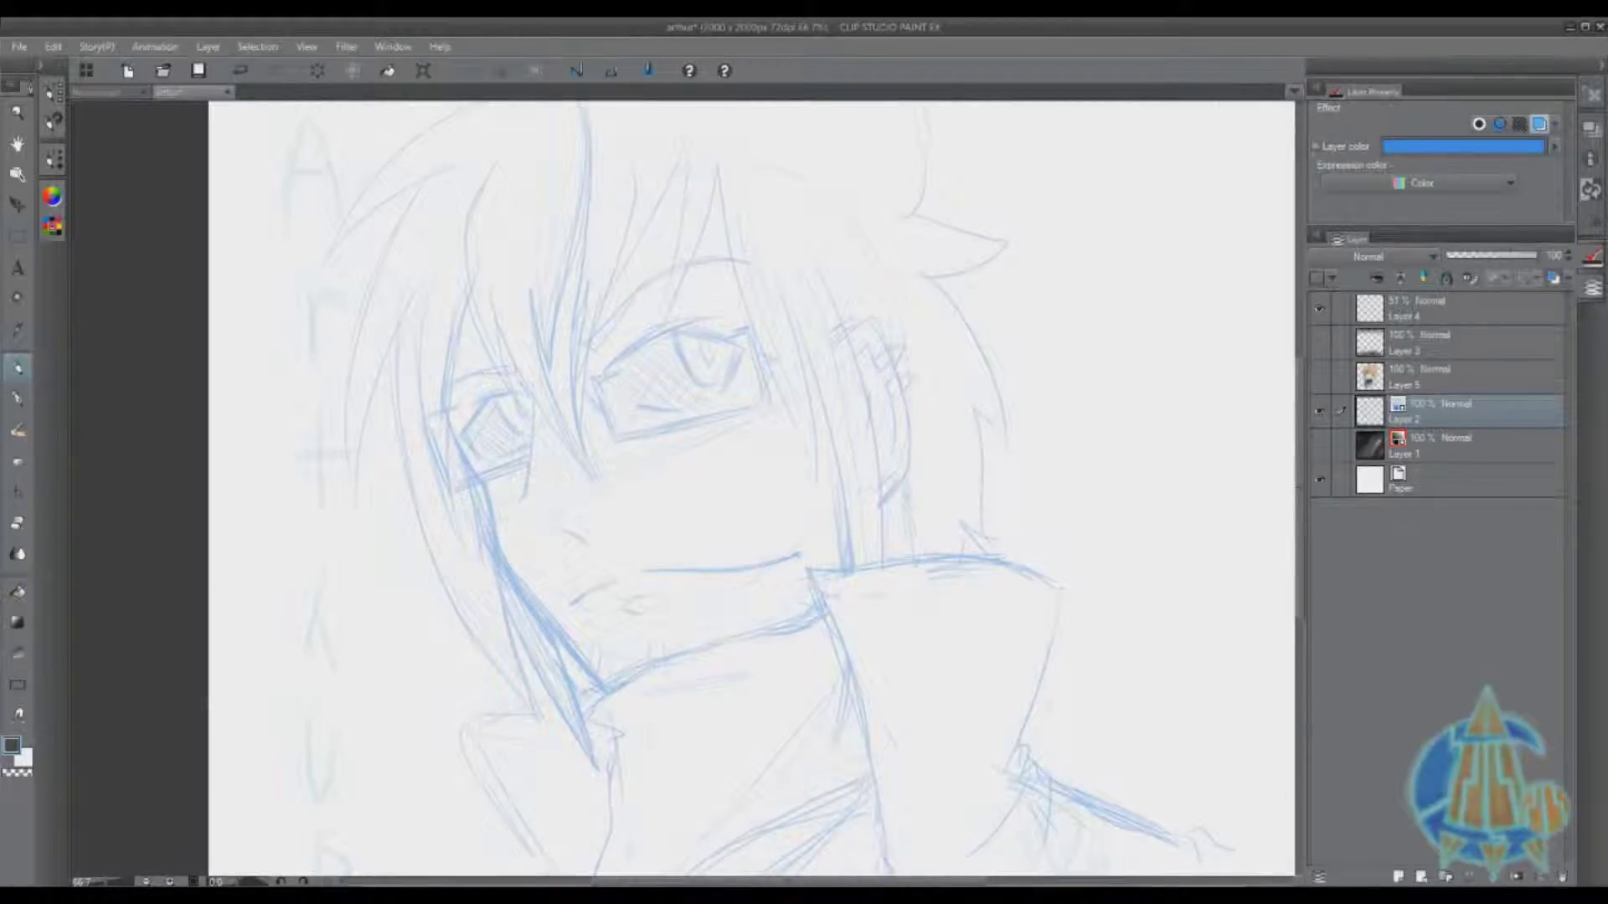
Change Layer 2's layer color to a muted red and then to a near-black.
click(1556, 148)
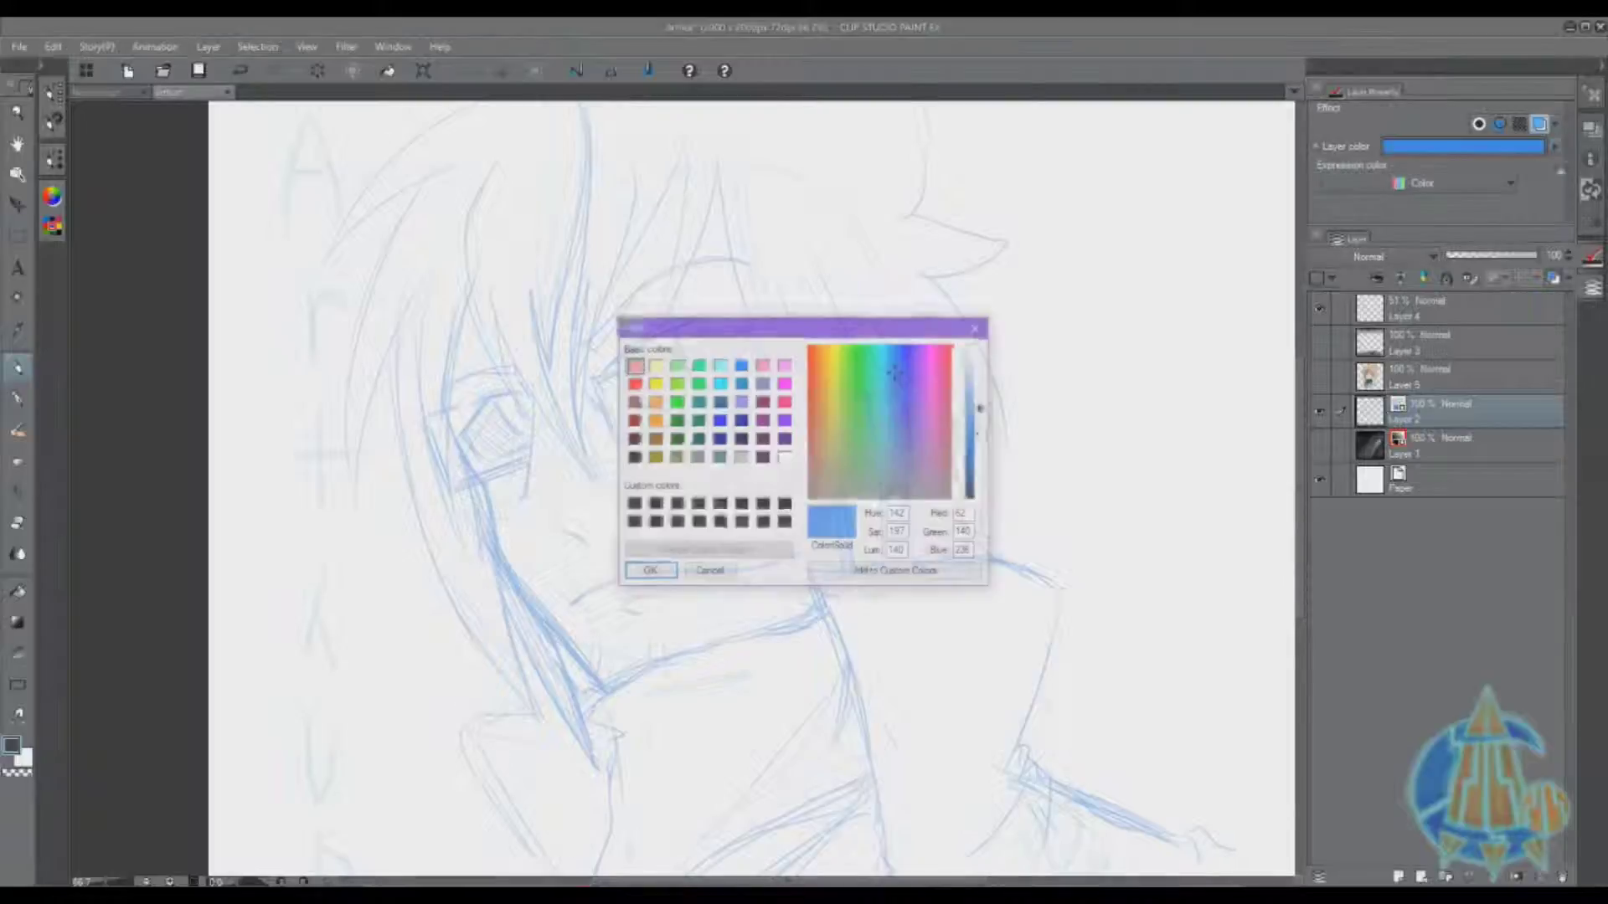
click(953, 457)
click(647, 572)
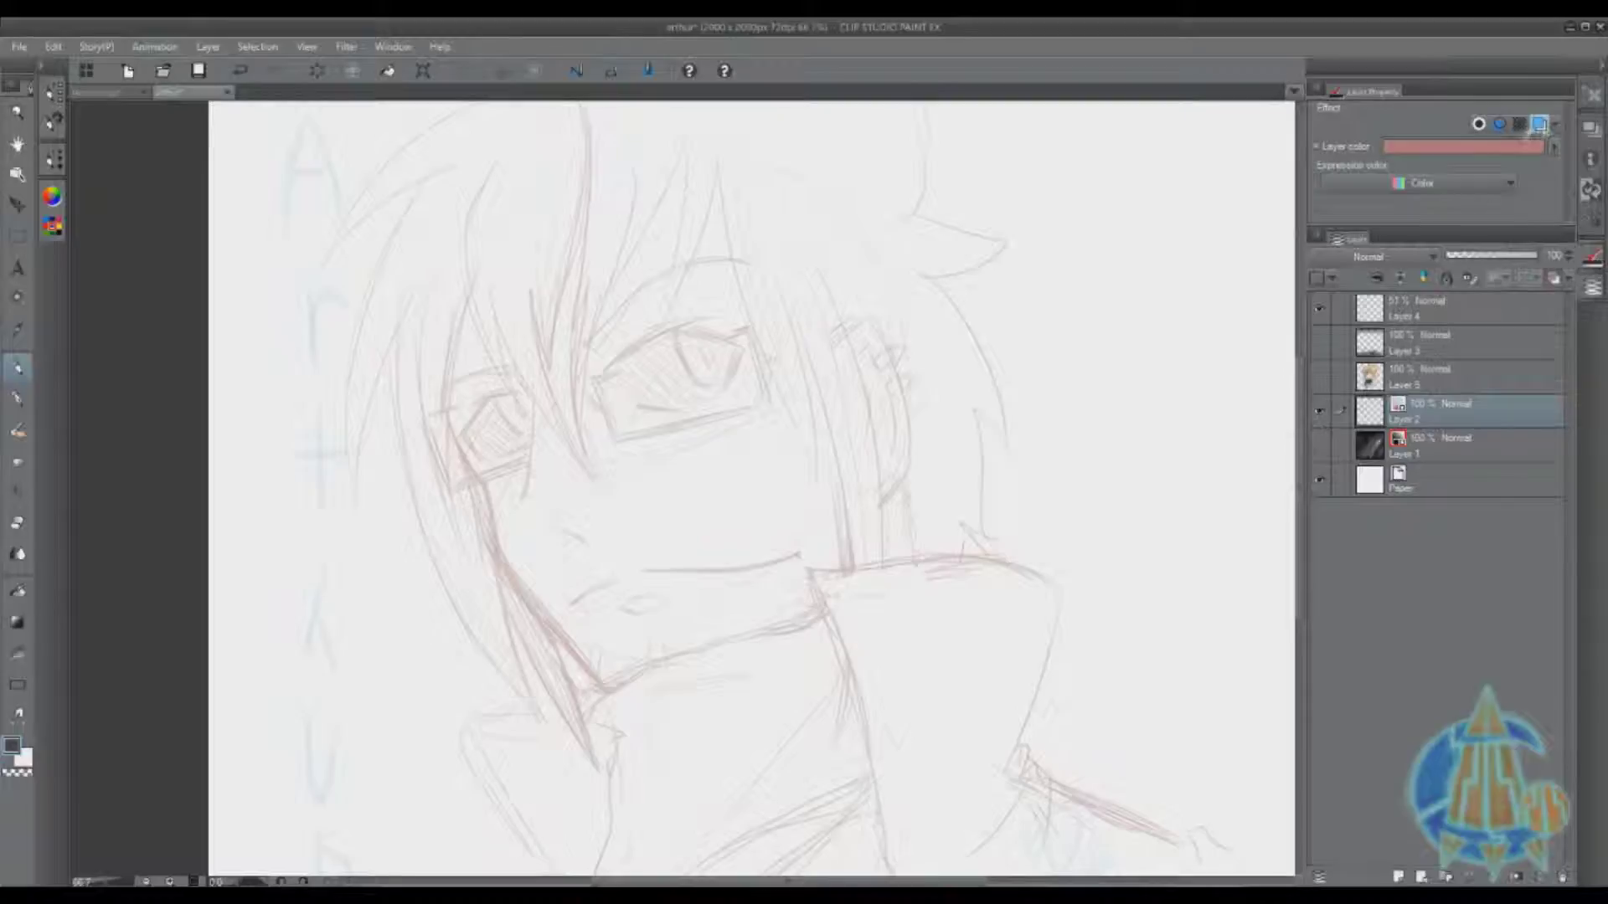
click(1555, 147)
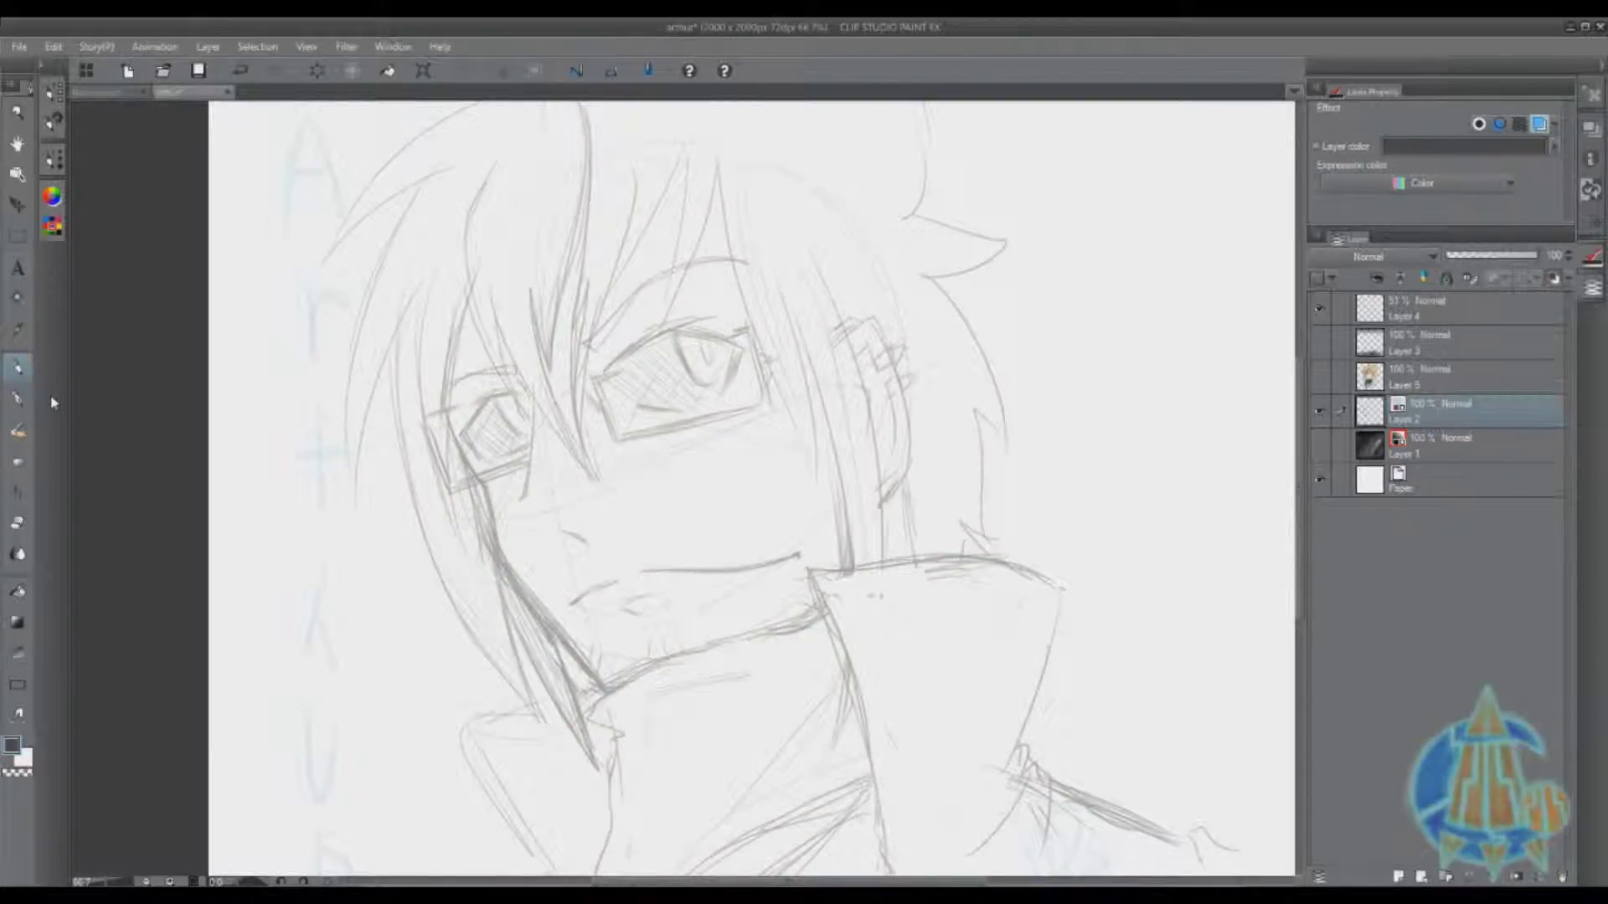
Hide the Layer 2 sketch and show Layer 5 and Layer 1 again.
click(1319, 410)
click(1319, 379)
click(1320, 445)
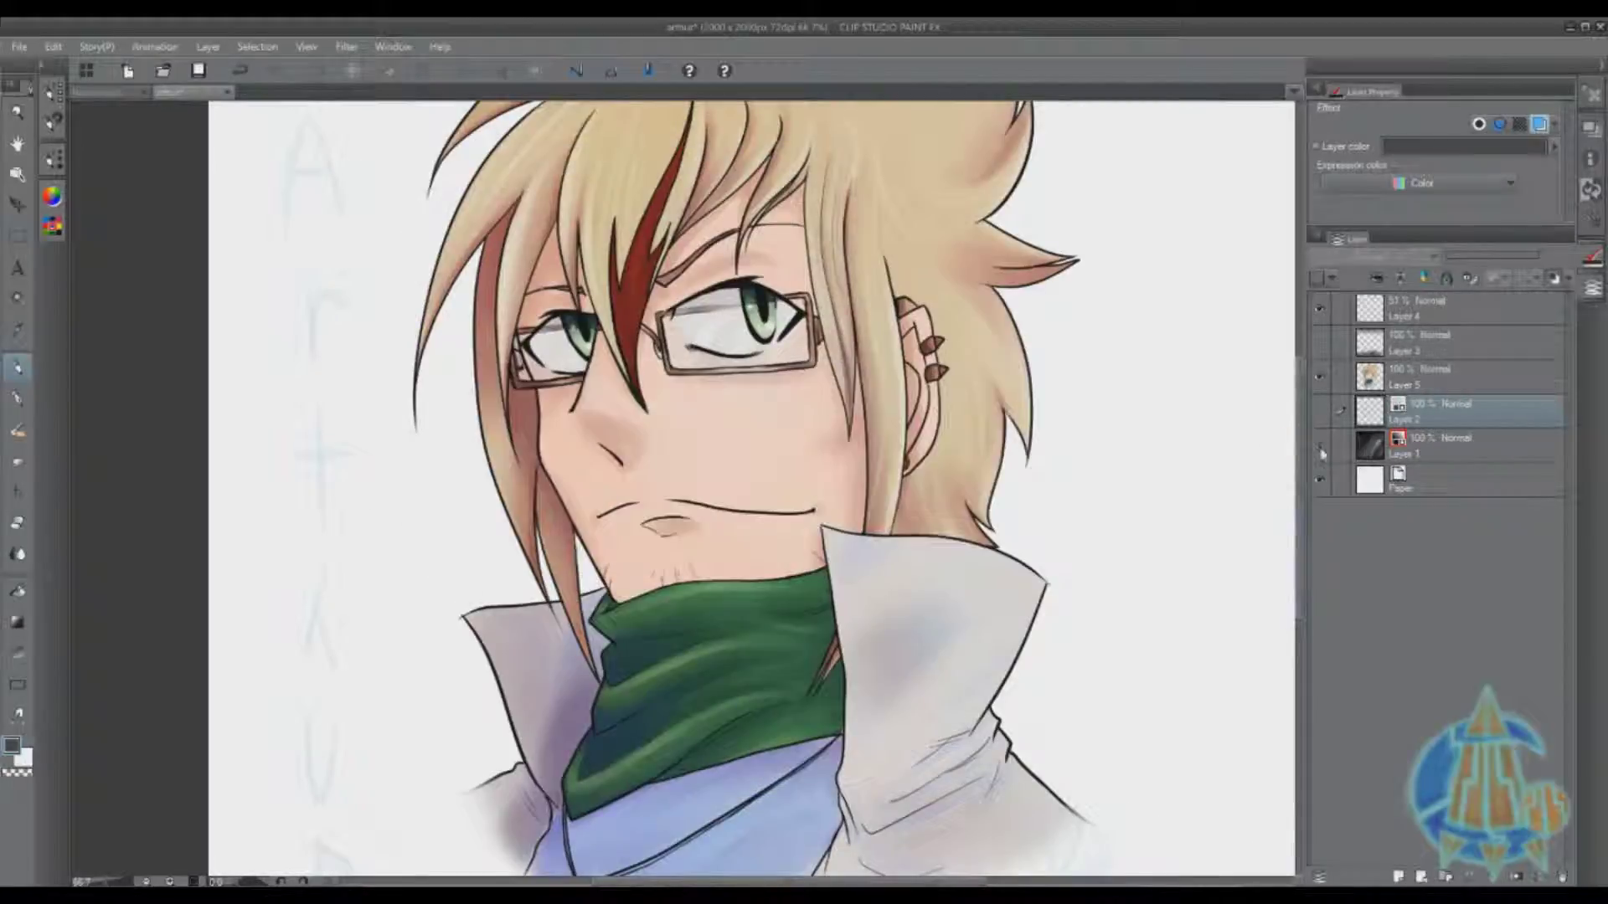
scroll(975, 461, down, 2)
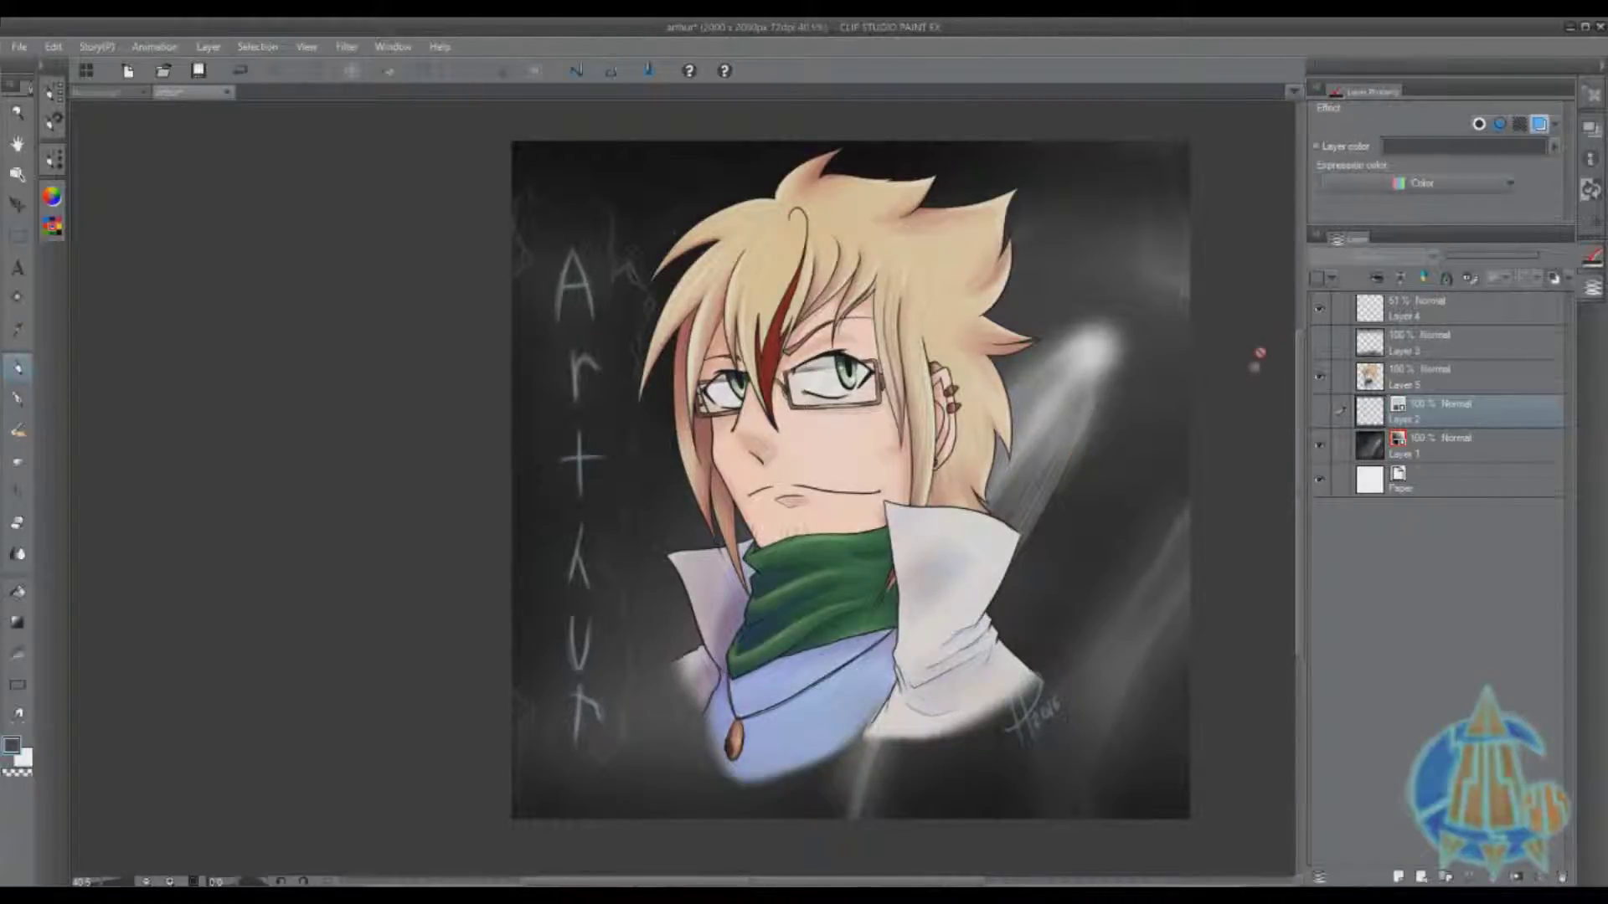
Add a new raster layer above Layer 5 and clip it to the layer below, toggling the clipping off and on.
click(1395, 378)
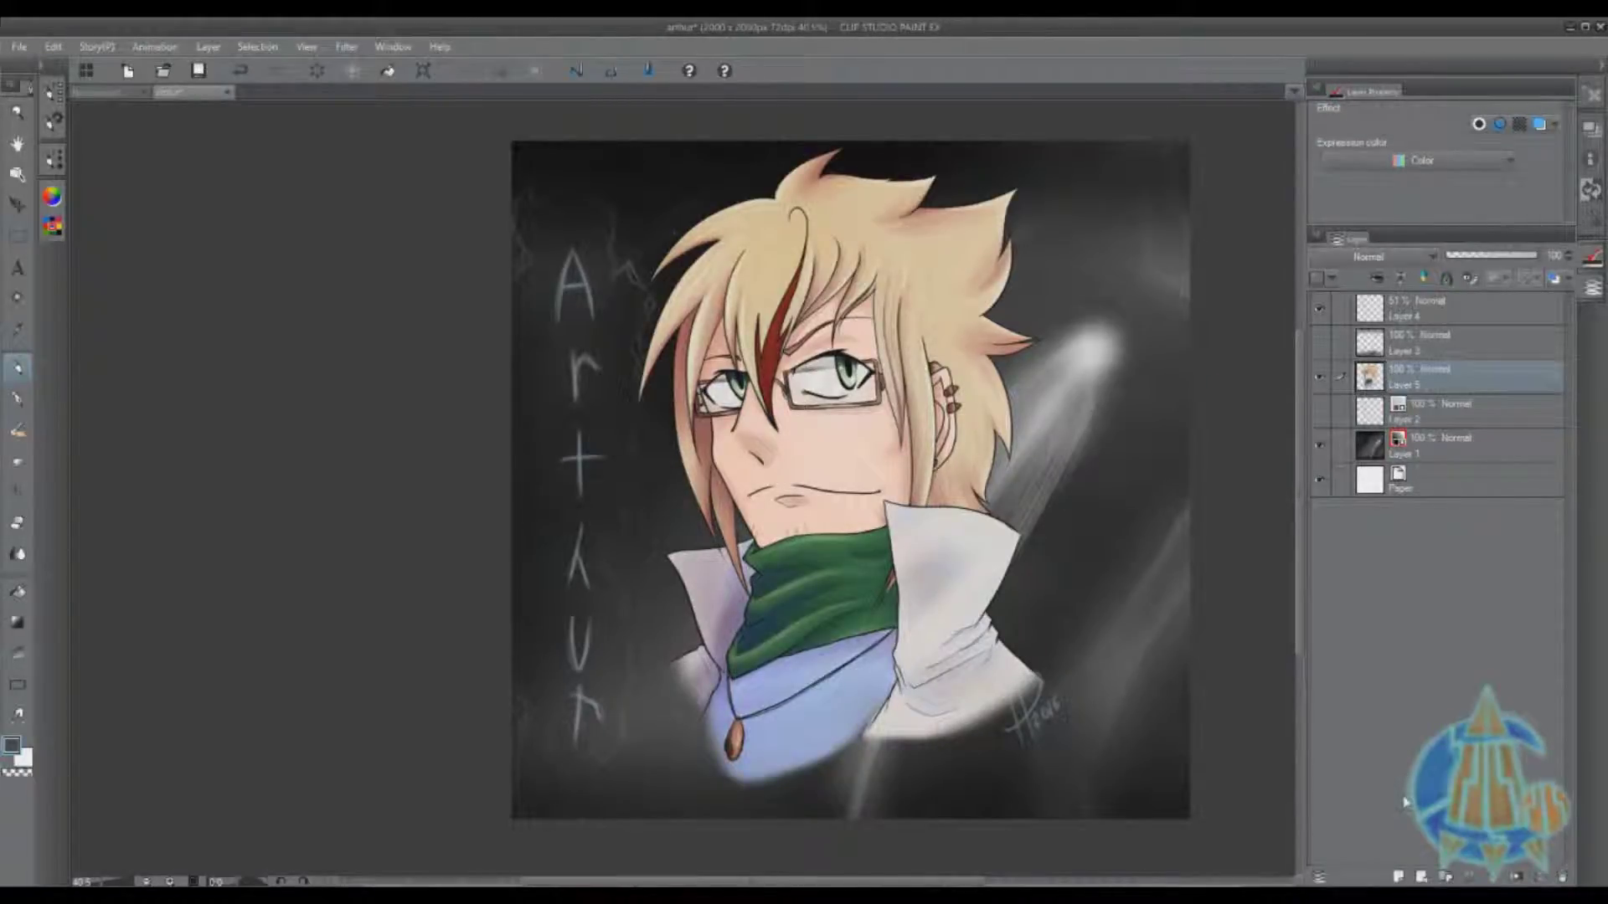
click(1397, 876)
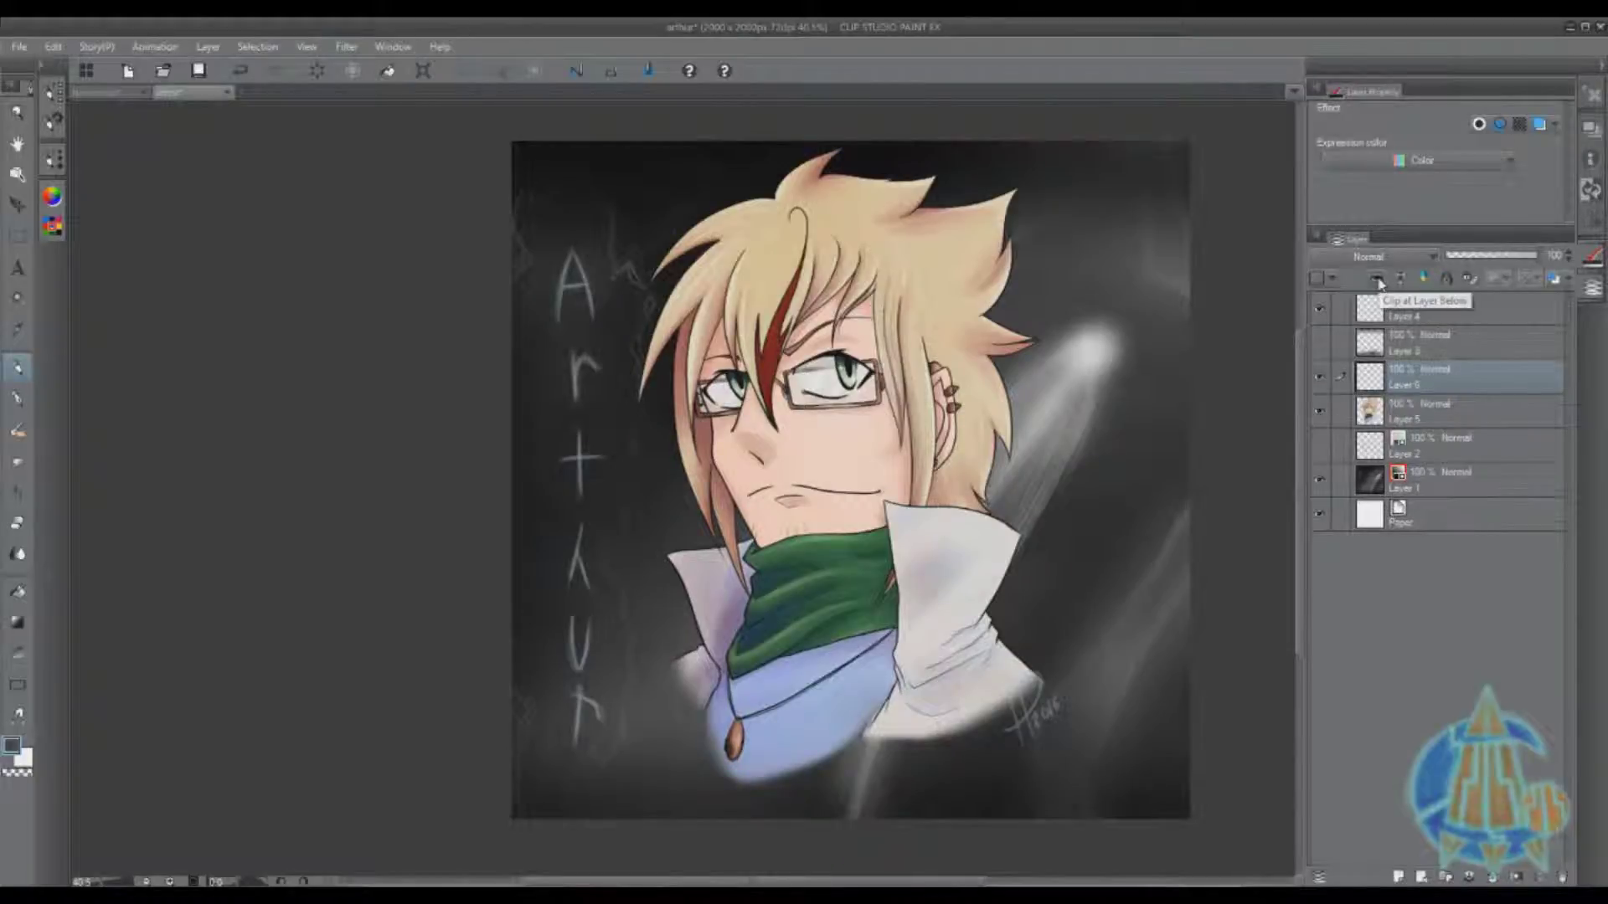
click(1377, 279)
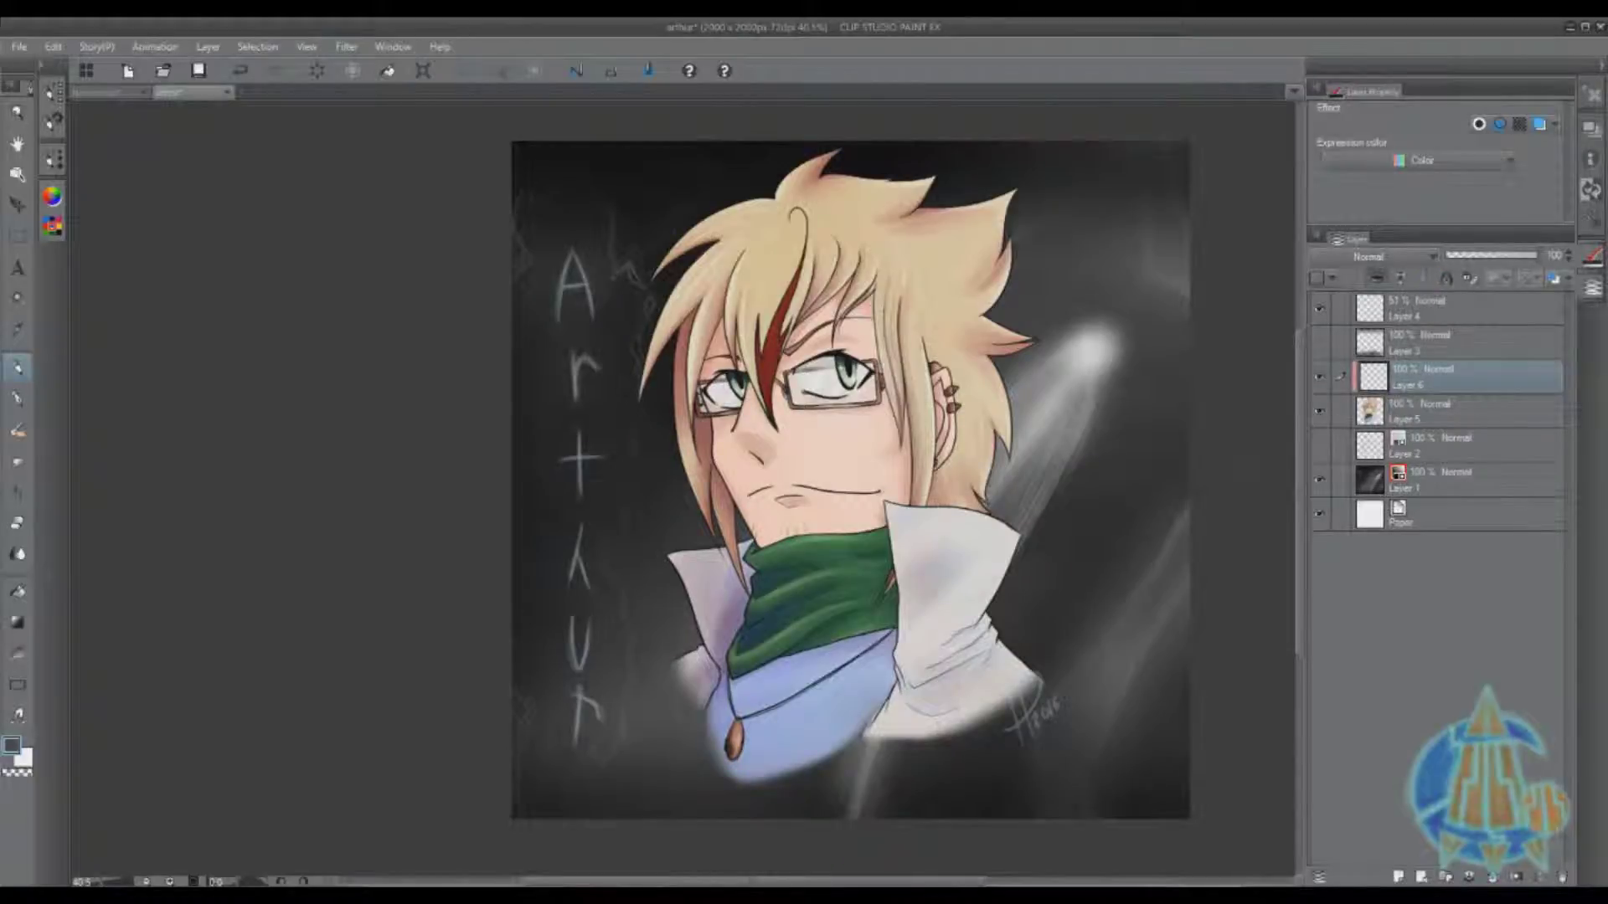
click(1376, 279)
click(1378, 282)
Switch to the brush, show its size and sub tool palettes, and pick a dark blue from the Color Set.
click(16, 431)
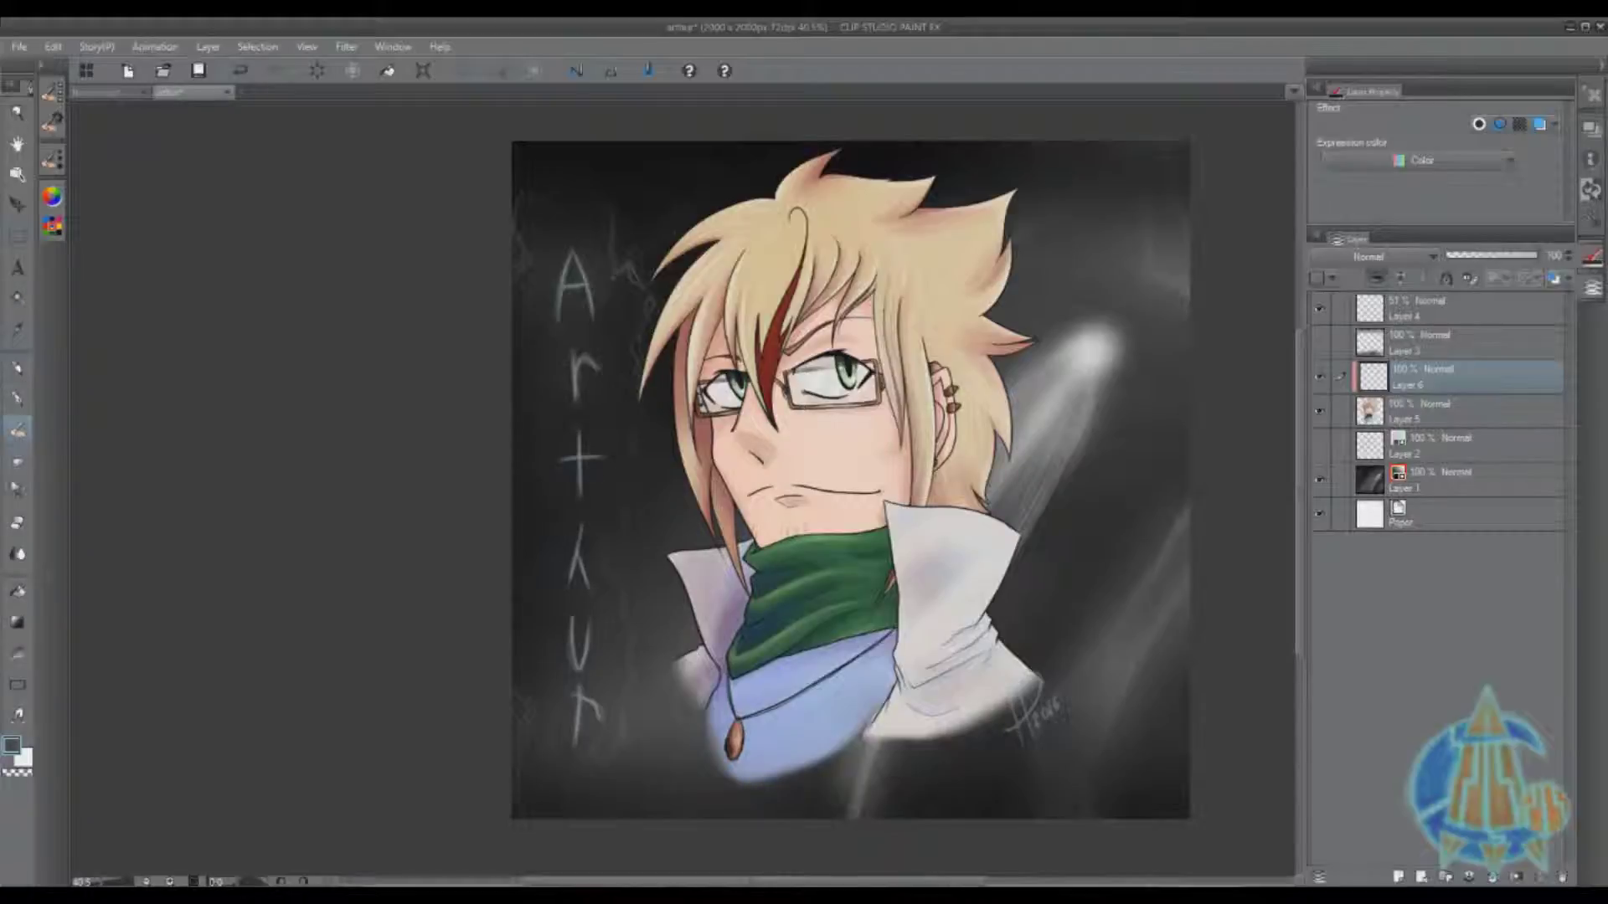
click(52, 160)
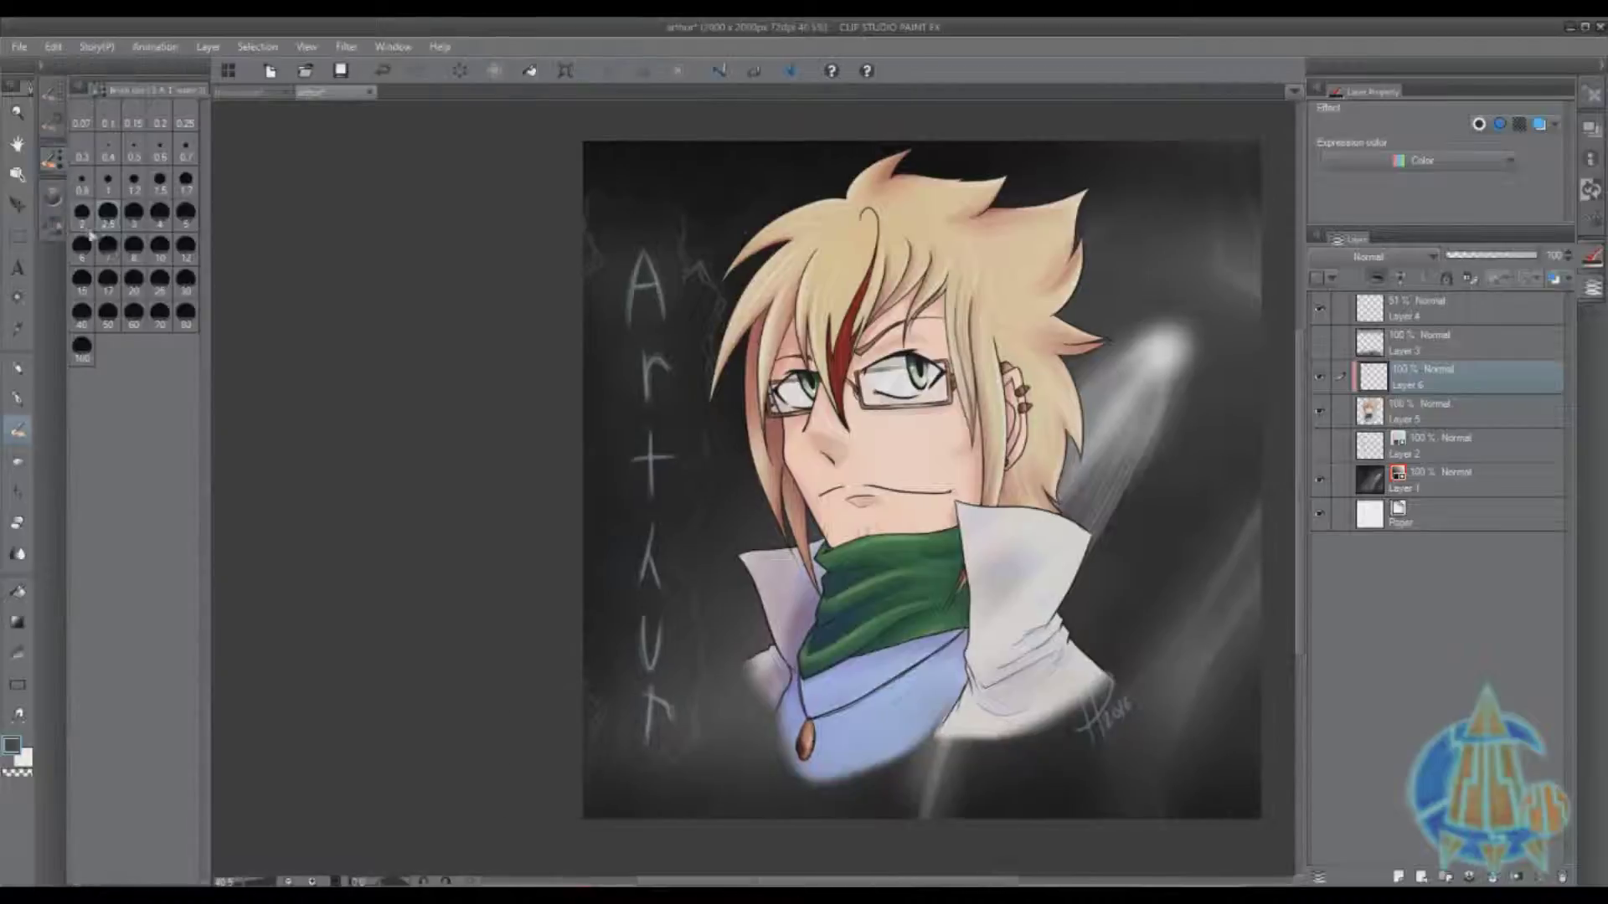
click(52, 124)
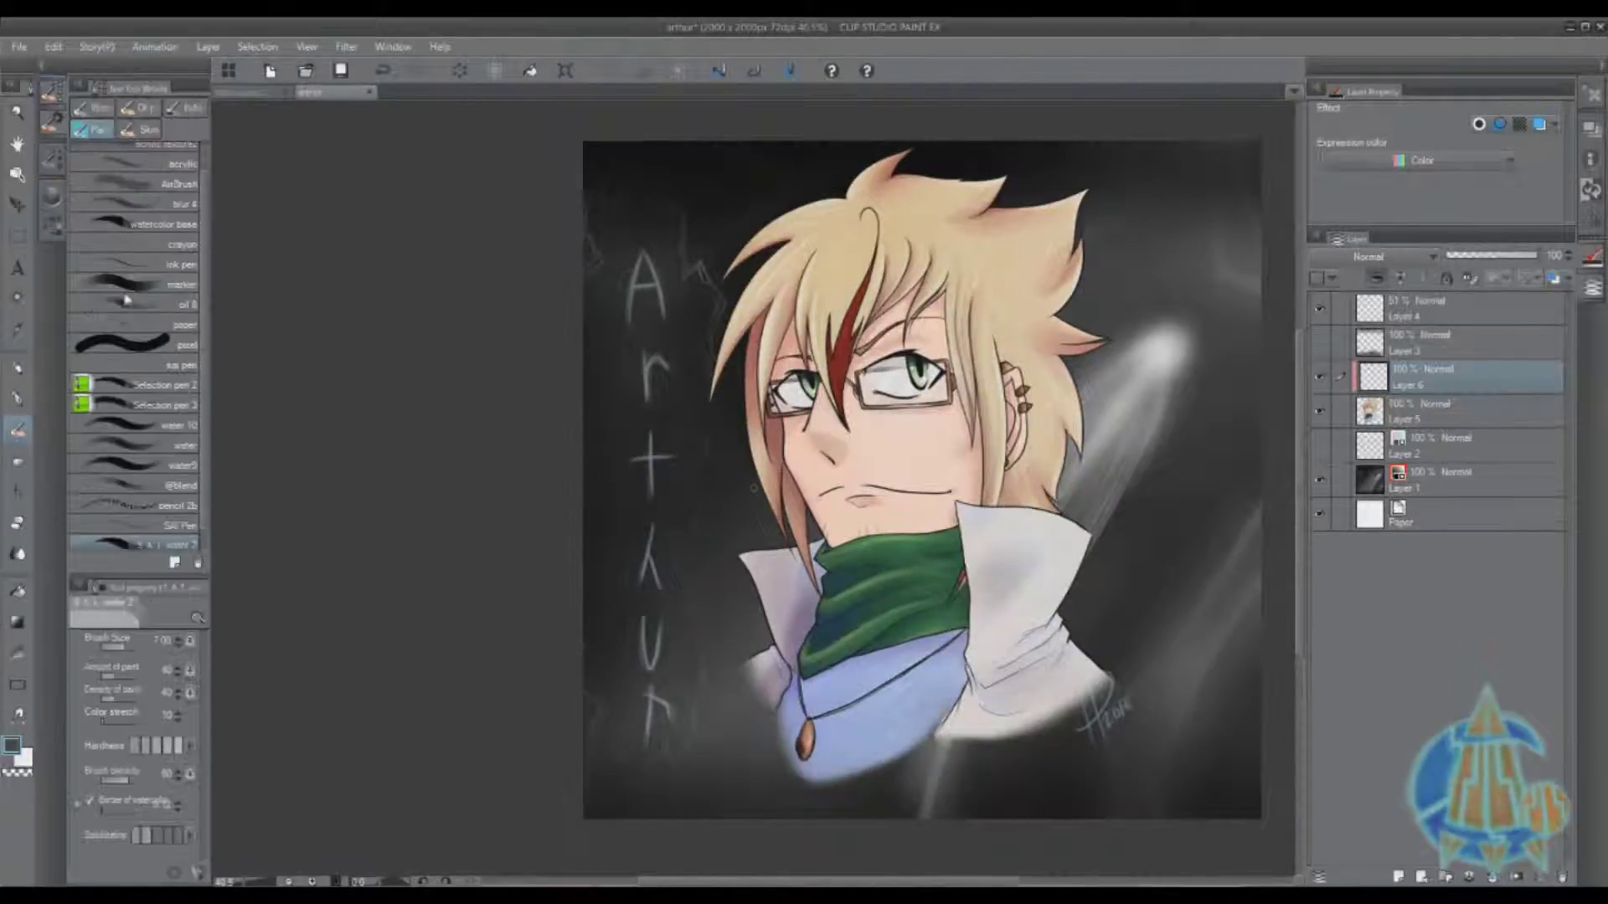
click(51, 197)
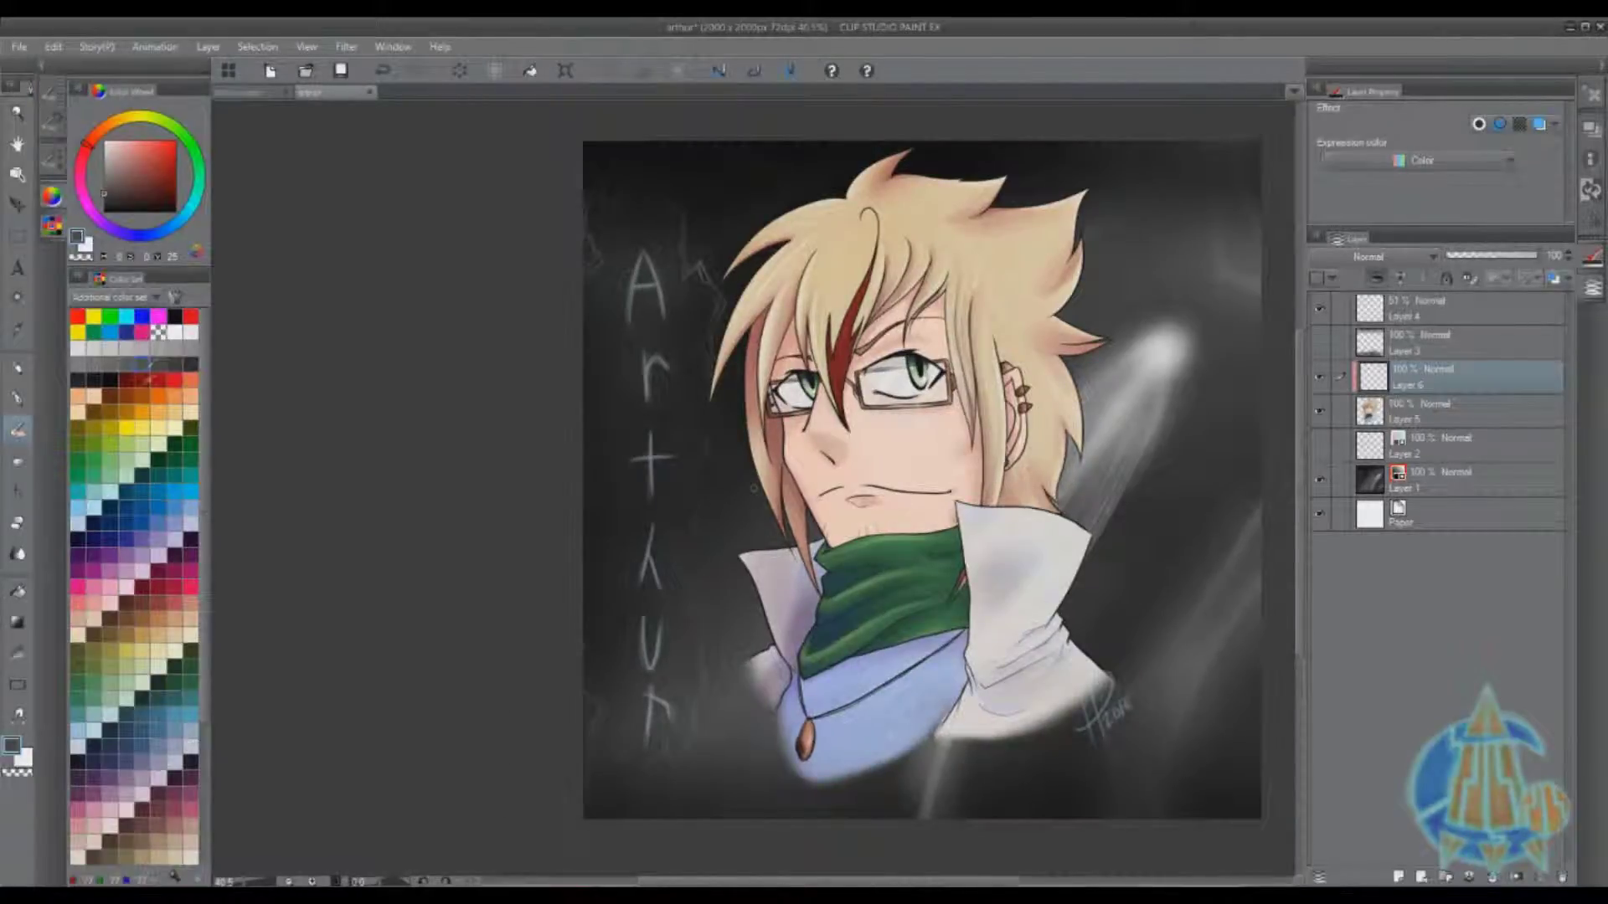
click(126, 522)
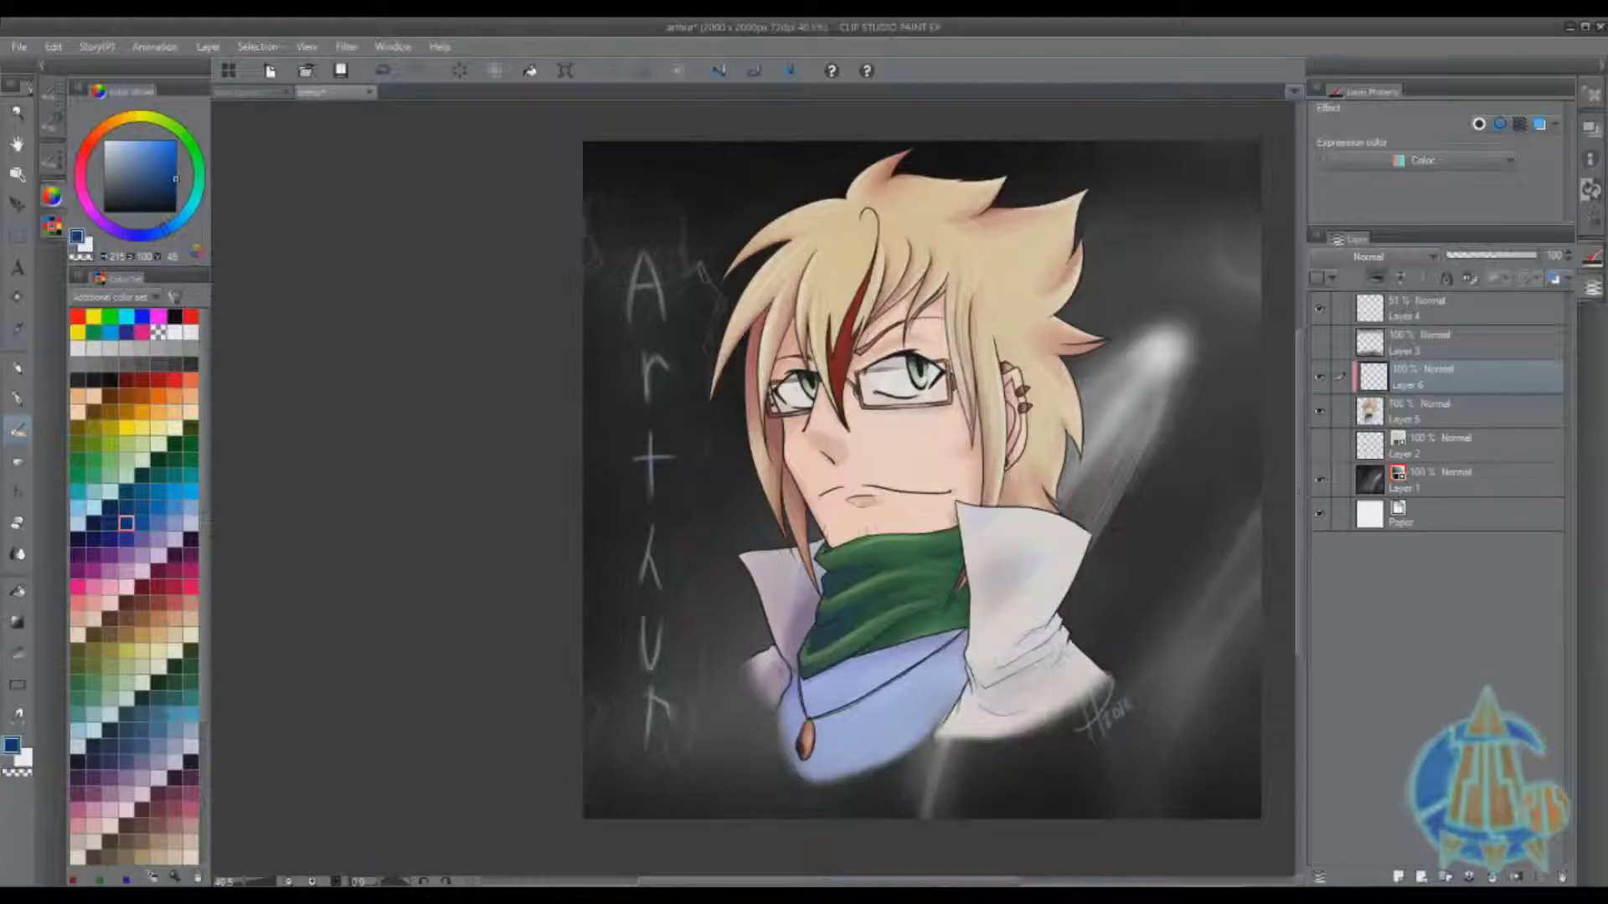
Paint both irises blue and scribble blue strokes over the hair tips on the clipped layer.
drag(912, 366, 920, 385)
drag(805, 376, 809, 396)
mouse_move(1024, 243)
mouse_down()
mouse_move(1032, 206)
mouse_move(1062, 200)
mouse_move(1092, 356)
mouse_move(1037, 159)
mouse_up()
Switch to another drawing tool and scribble thick dark blue strokes across the hair, face, scarf and collar on the clipped layer.
click(17, 402)
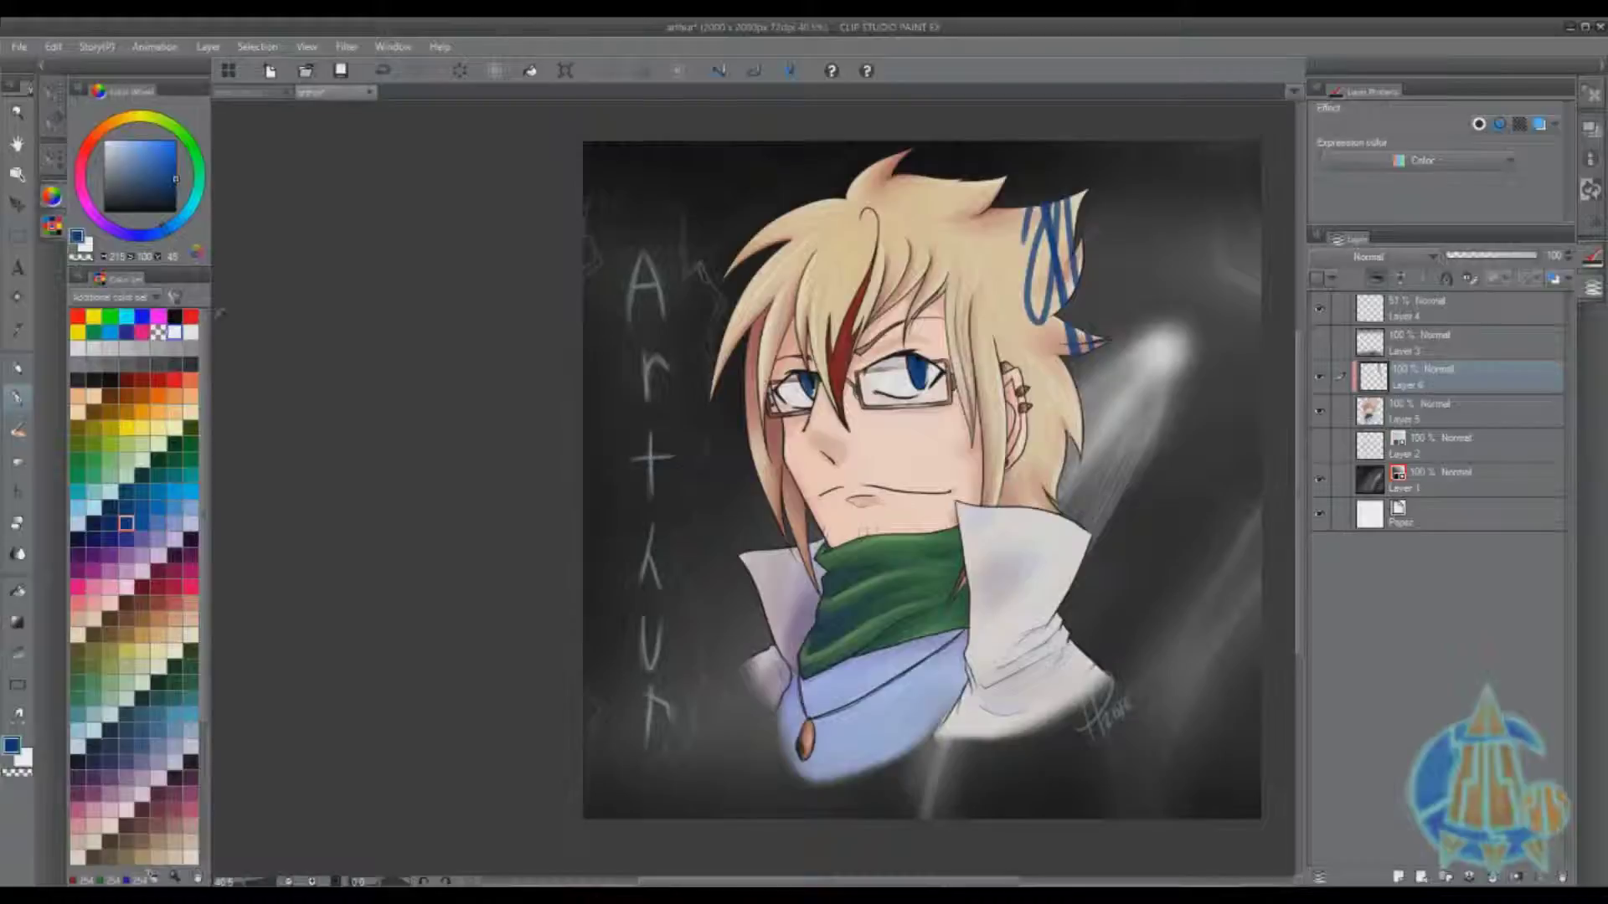
mouse_move(728, 318)
mouse_down()
mouse_move(913, 175)
mouse_move(730, 318)
mouse_up()
mouse_move(713, 379)
mouse_down()
mouse_move(1005, 189)
mouse_move(783, 258)
mouse_up()
mouse_move(936, 174)
mouse_down()
mouse_move(777, 263)
mouse_move(744, 251)
mouse_move(979, 206)
mouse_up()
drag(717, 366, 942, 214)
drag(745, 416, 1082, 256)
mouse_move(1079, 400)
mouse_down()
mouse_move(834, 653)
mouse_move(1087, 712)
mouse_up()
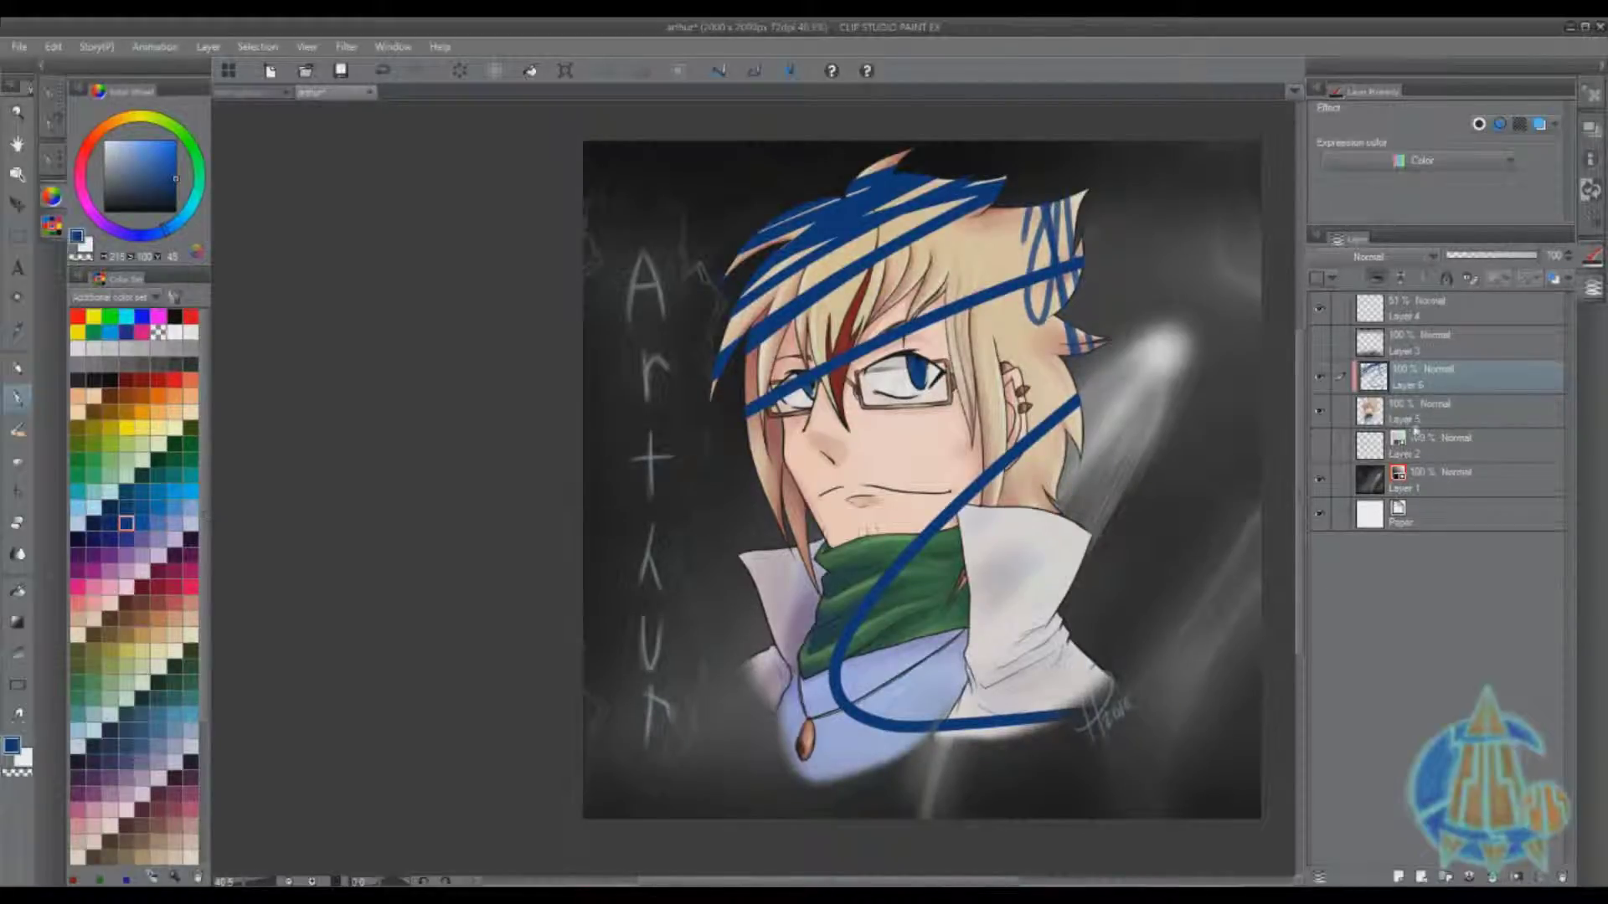
Delete the clipped layer with the blue strokes, and lock and unlock Layer 5.
click(1569, 876)
click(842, 353)
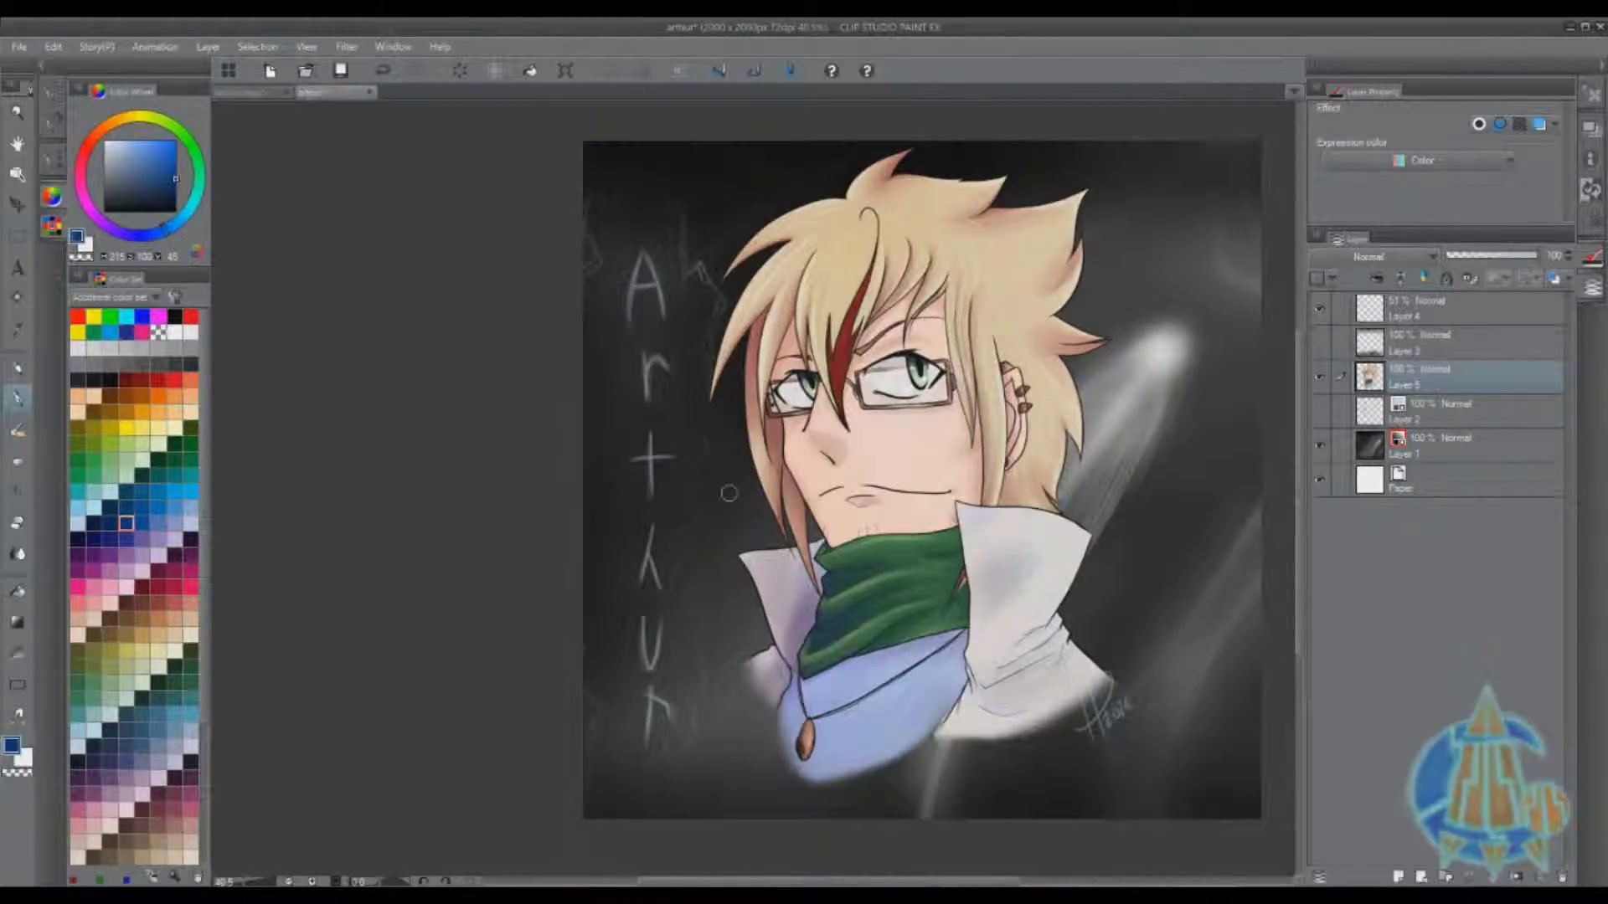
click(1447, 278)
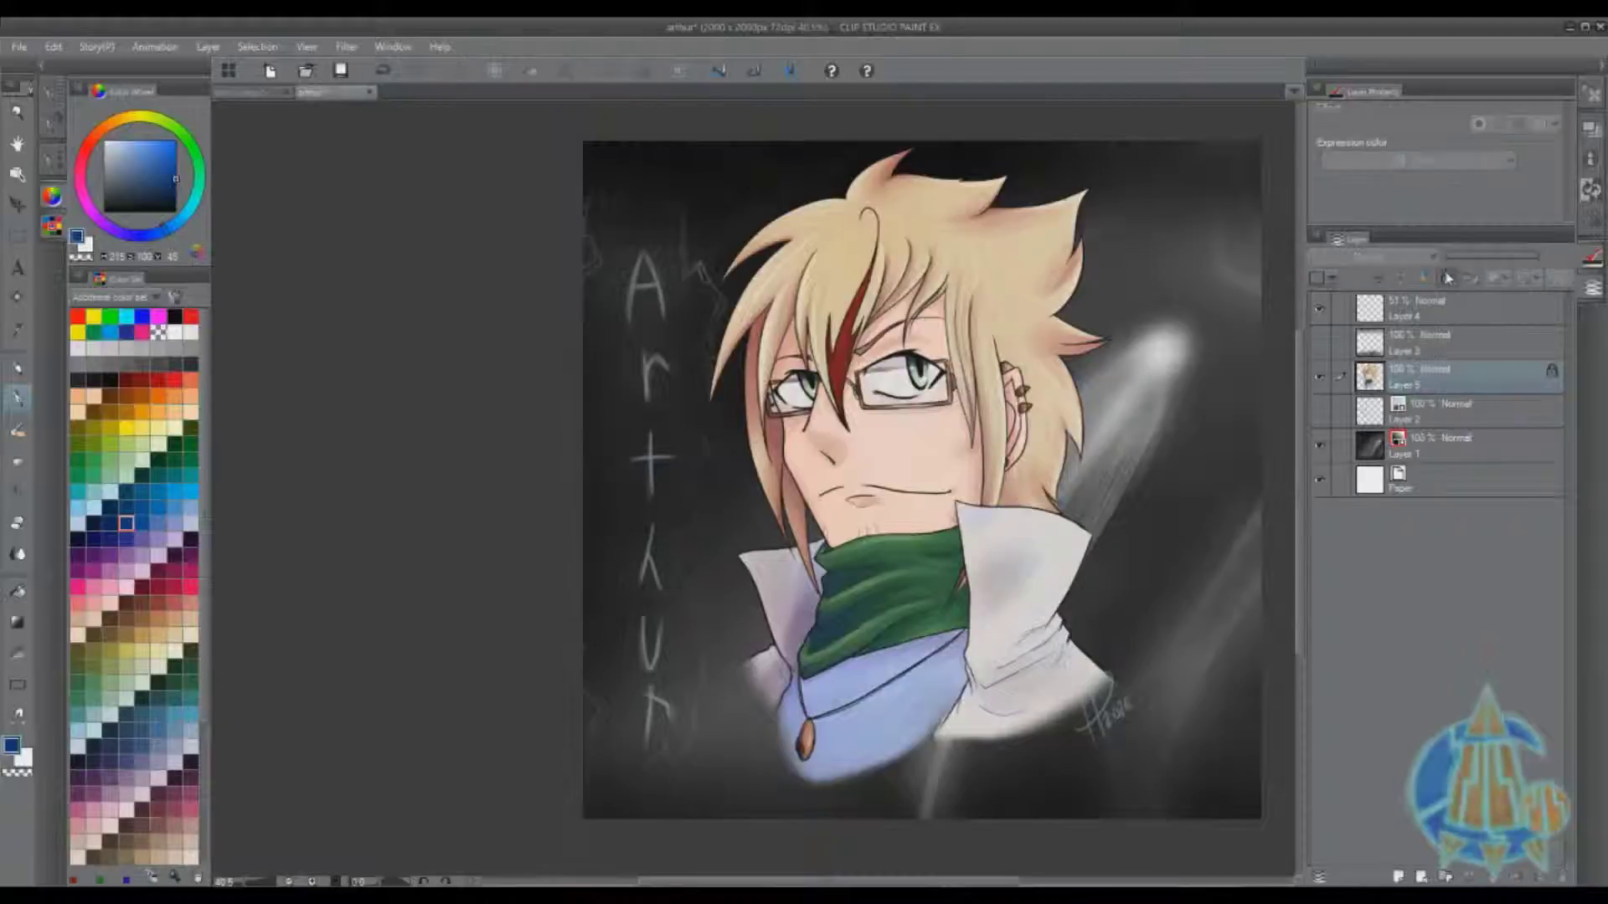
click(1447, 278)
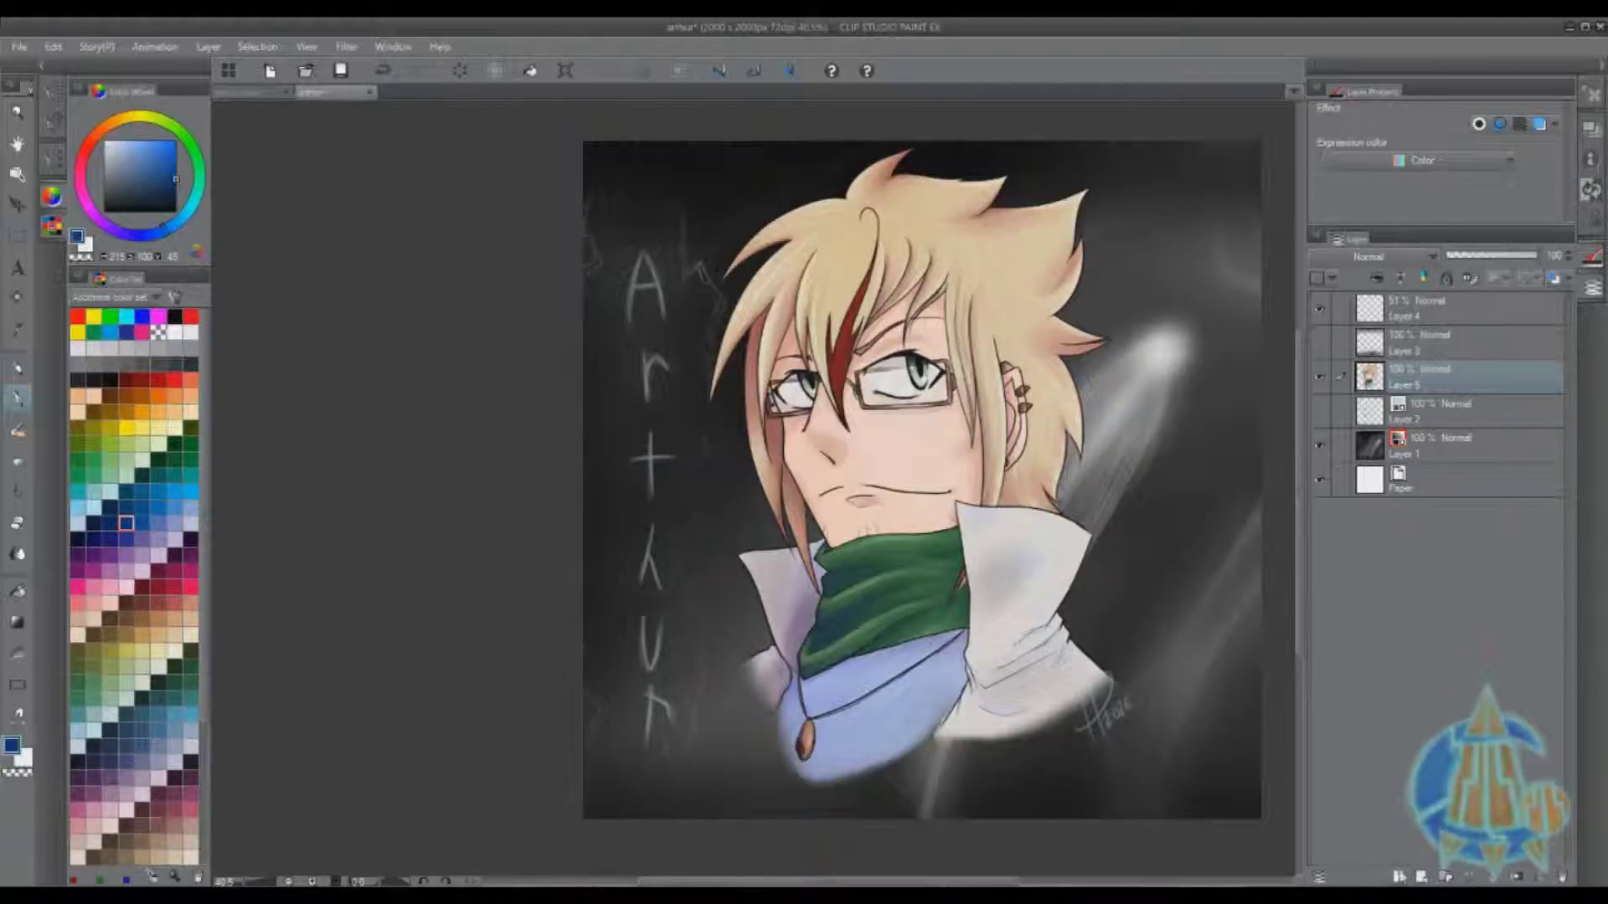
Add two new raster layers above Layer 5 and delete both of them.
click(1399, 876)
click(1399, 876)
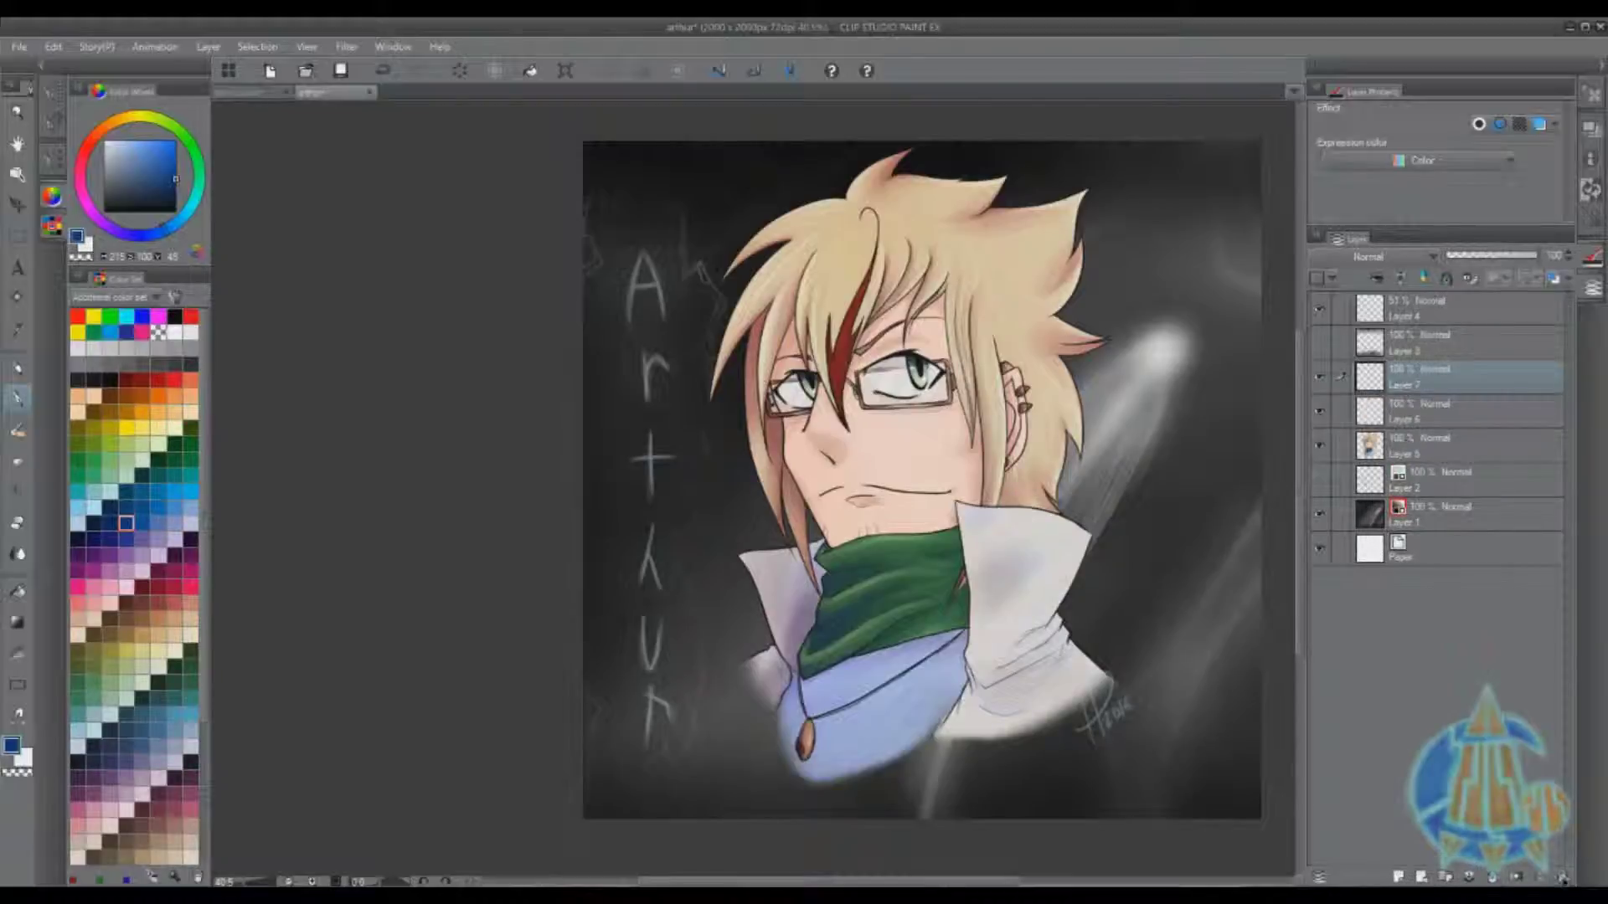
click(1562, 877)
click(819, 349)
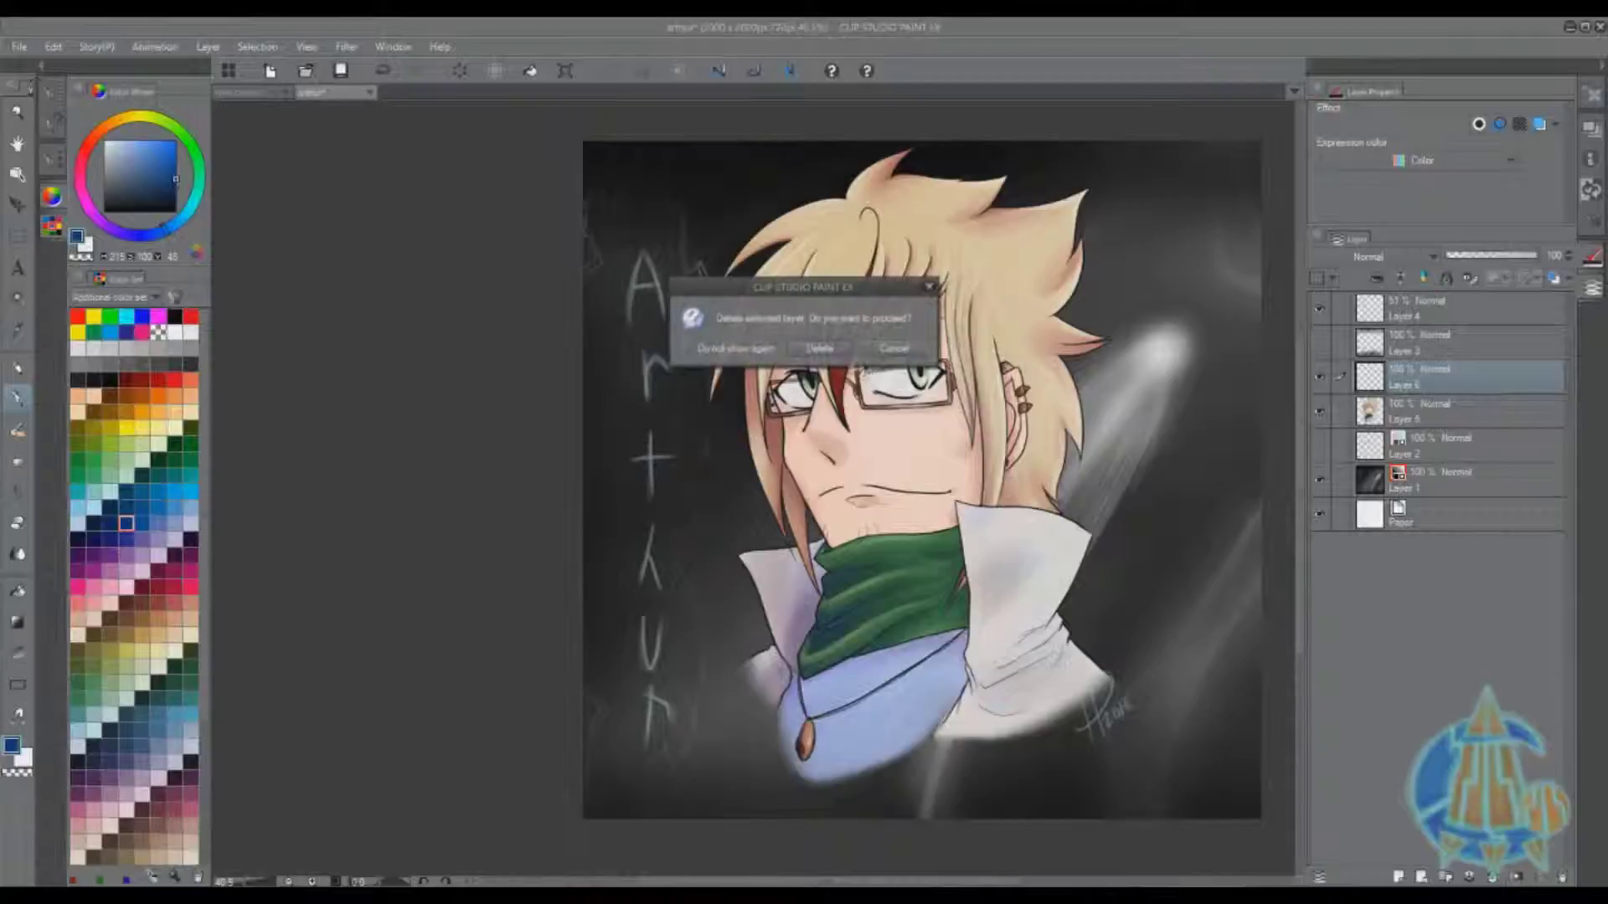
click(819, 349)
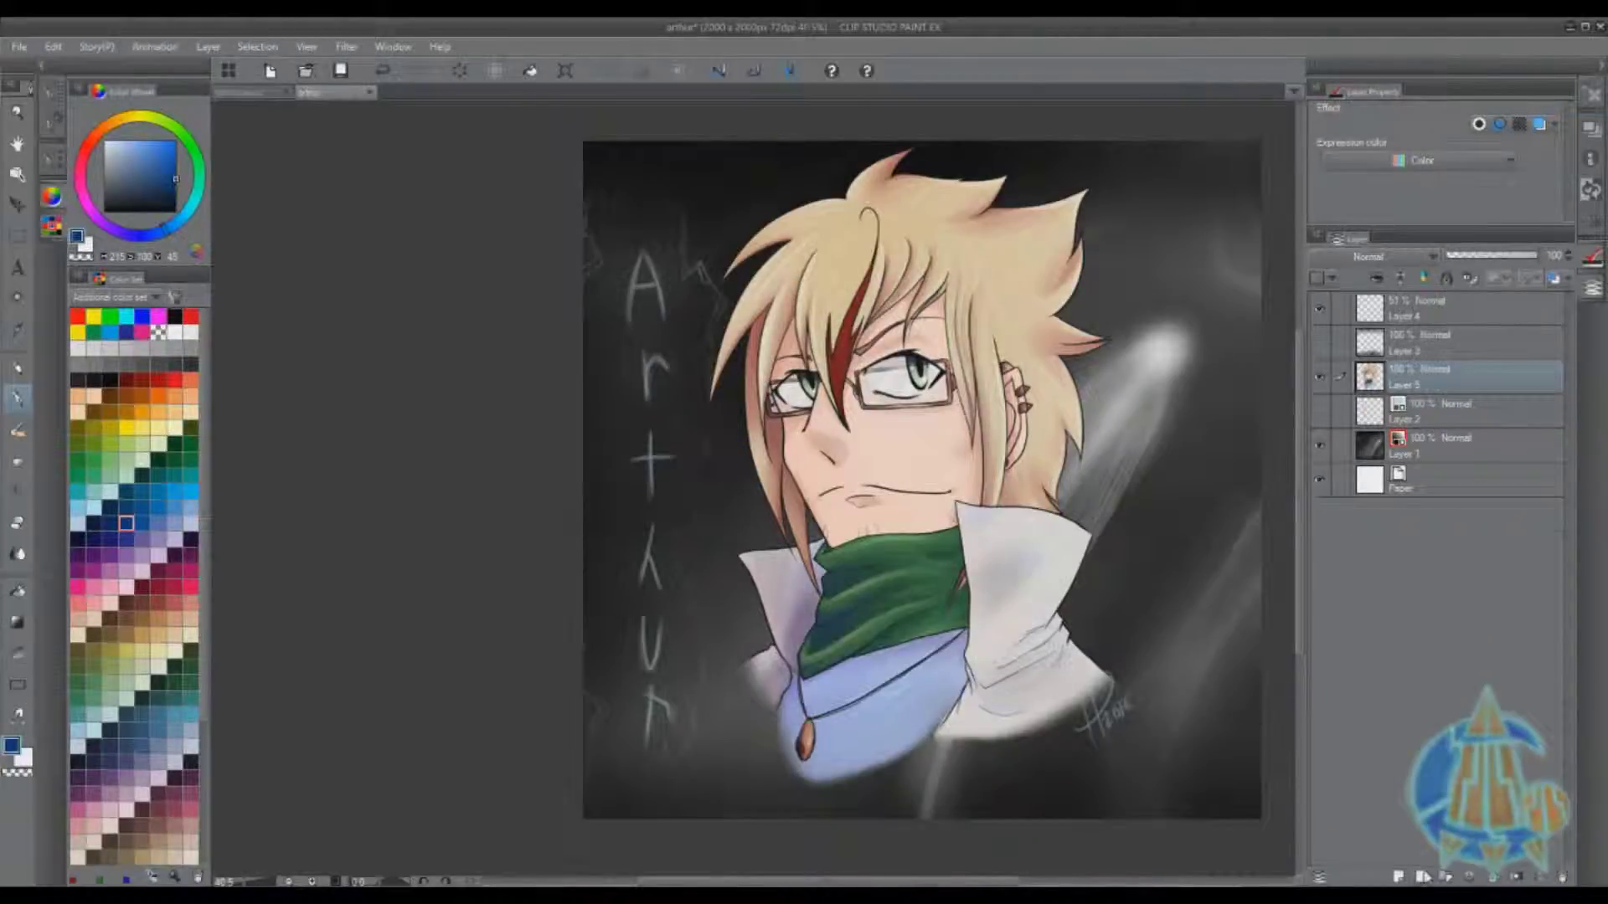
Add a new vector layer above Layer 5 and delete it.
click(1424, 877)
click(1562, 877)
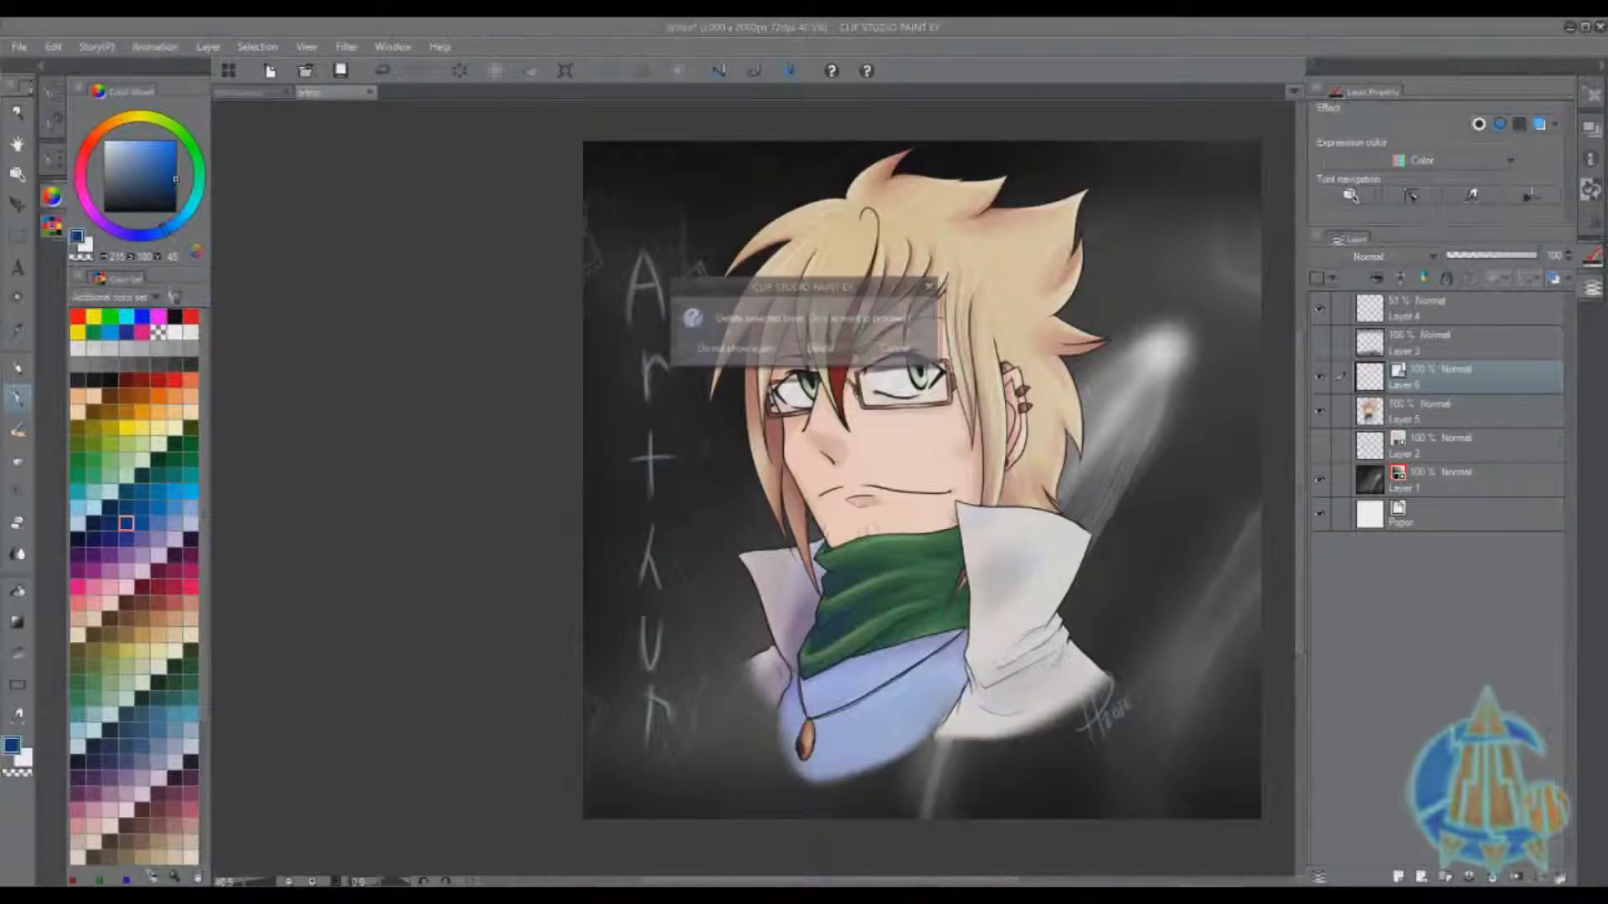
click(820, 348)
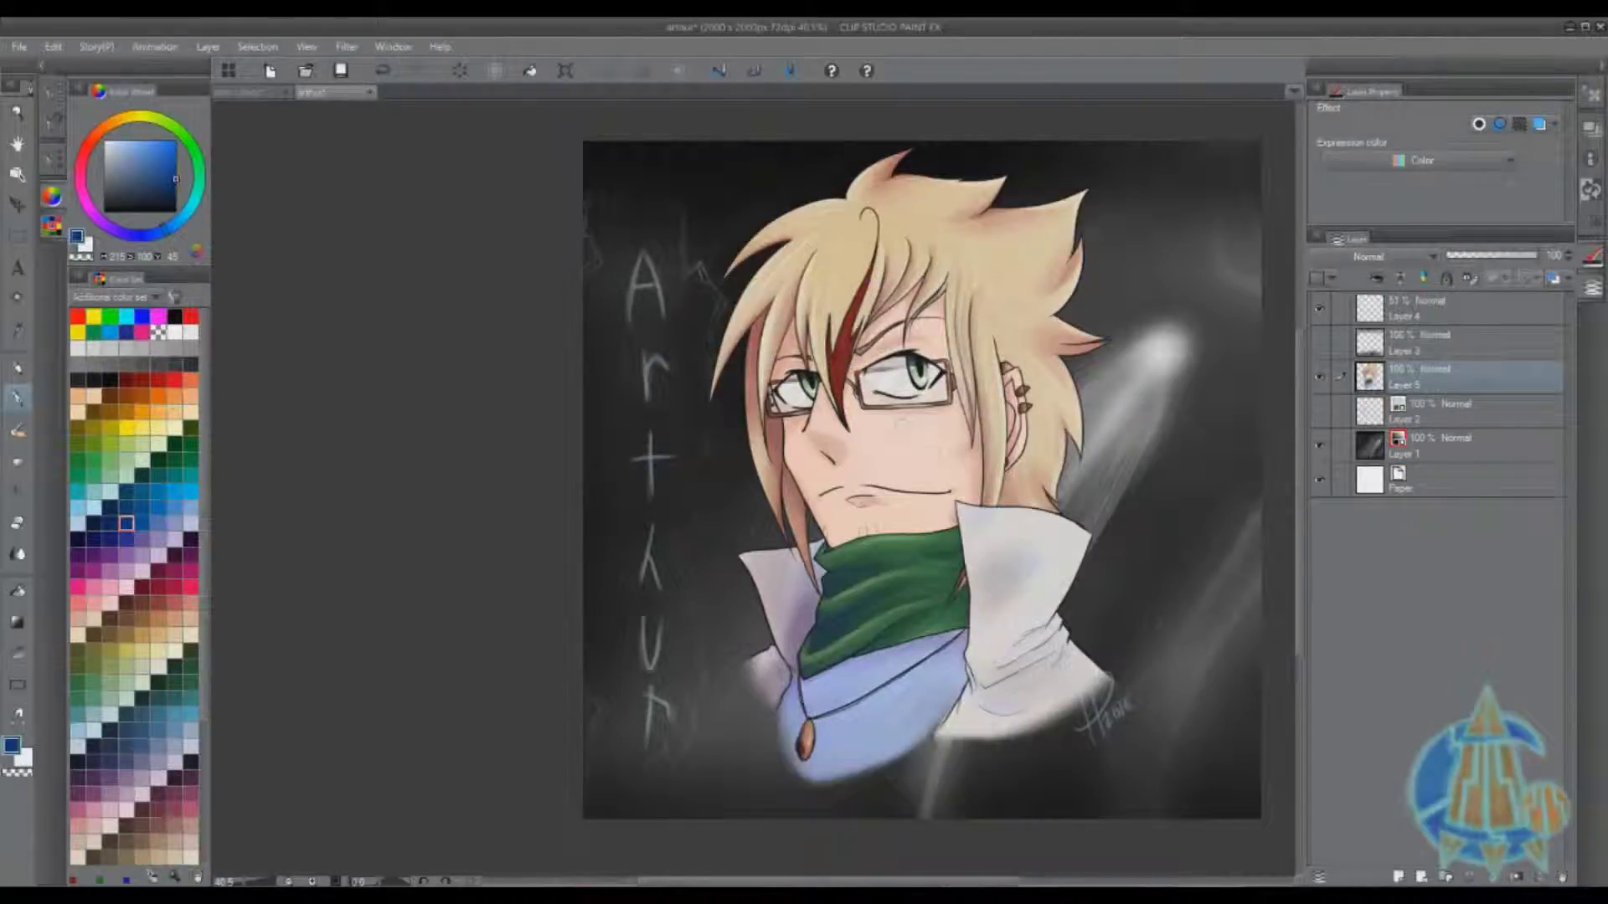
Add two new raster layers above Layer 5 and draw a looping dark blue stroke over the face and collar on the upper one.
click(1399, 877)
click(1398, 877)
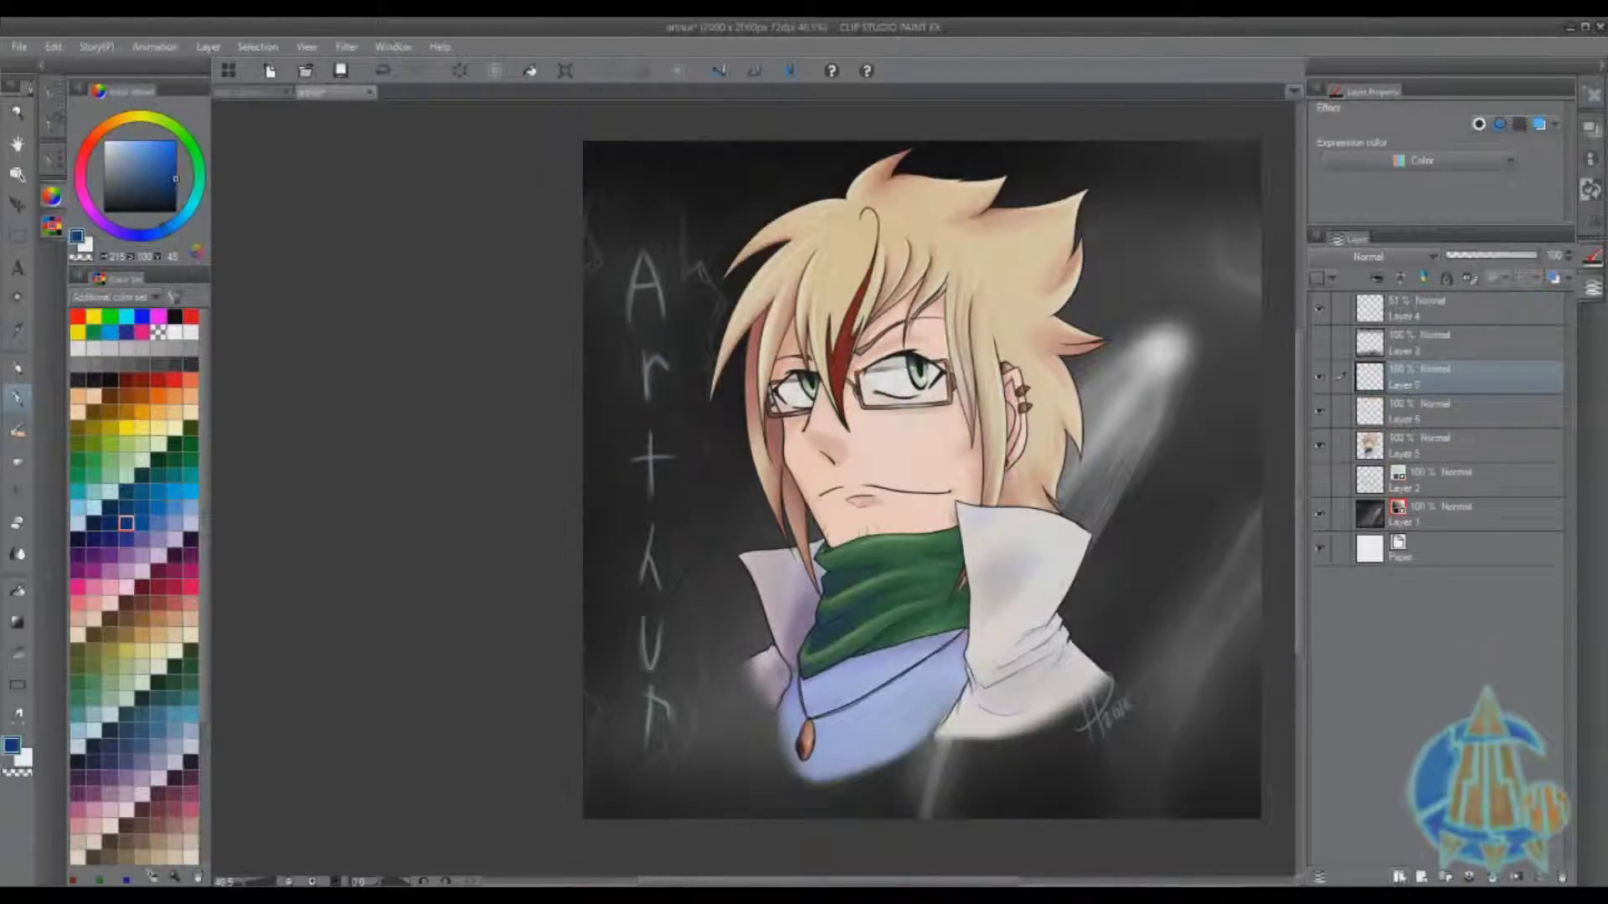
mouse_move(1046, 390)
mouse_down()
mouse_move(967, 593)
mouse_move(868, 602)
mouse_up()
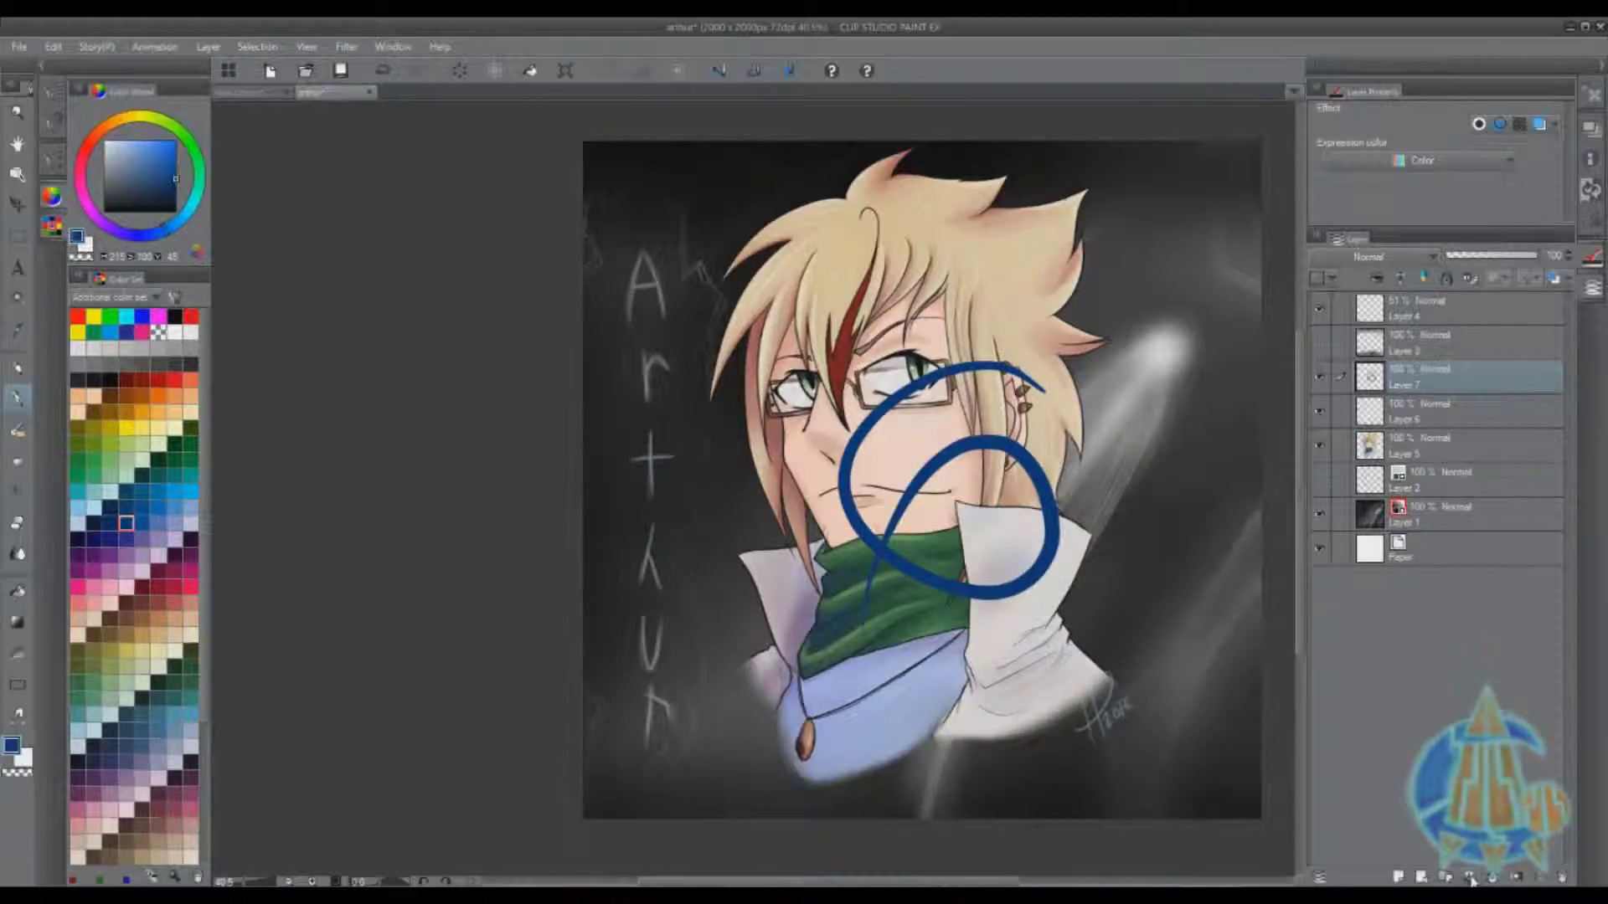
Try merging the stroke layer into the layer below, undo it, and transfer only the stroke to the lower layer.
click(1493, 877)
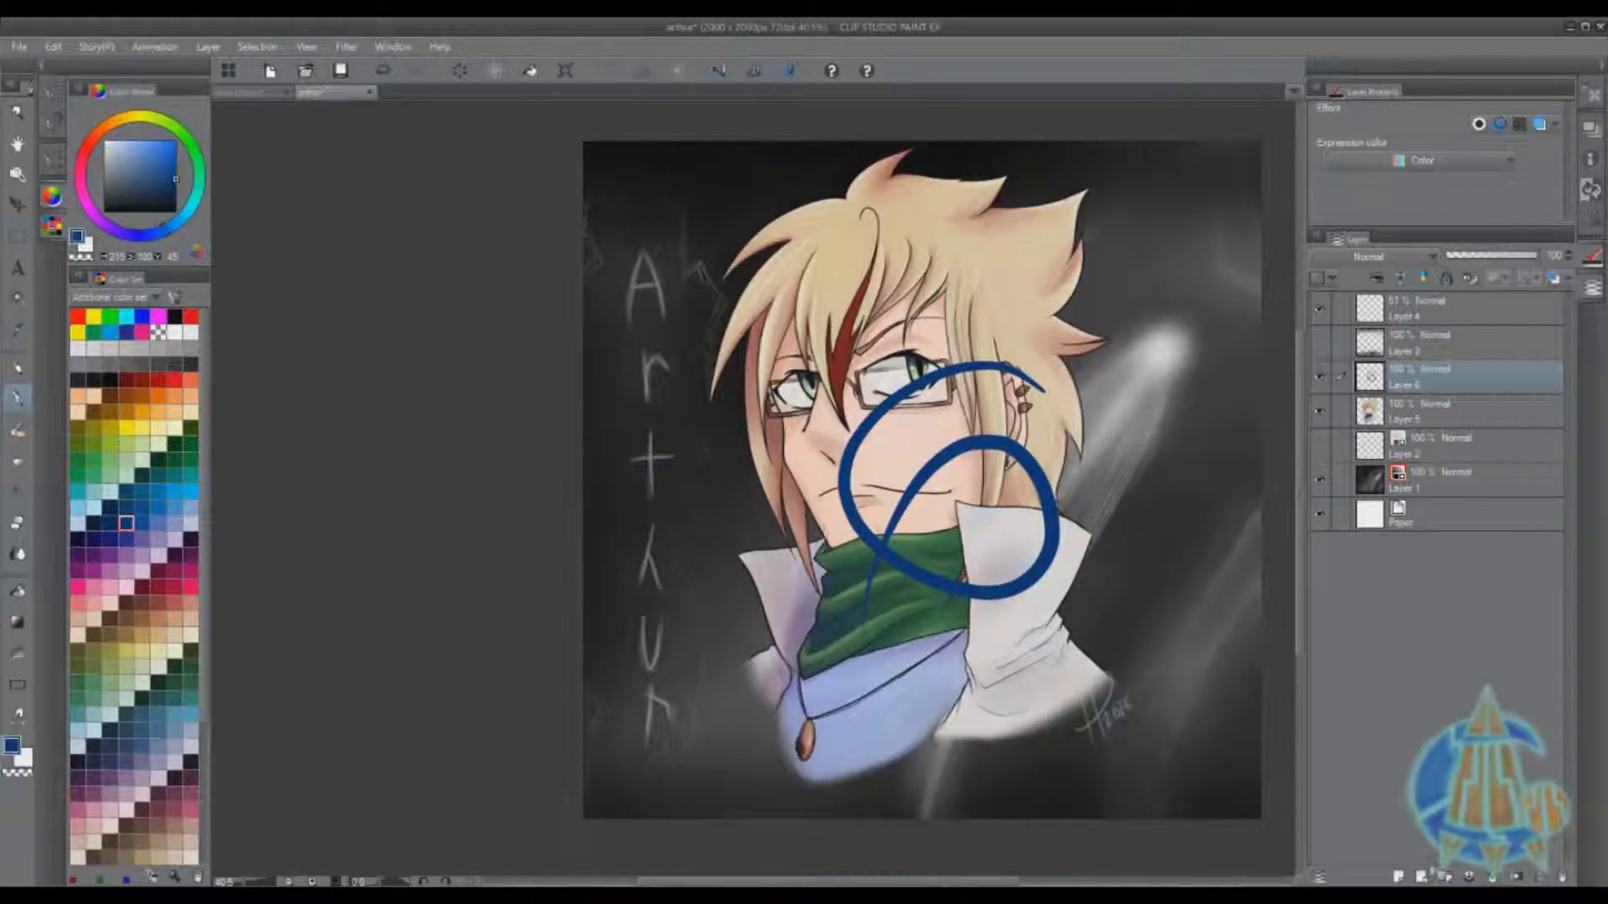
key(ctrl+z)
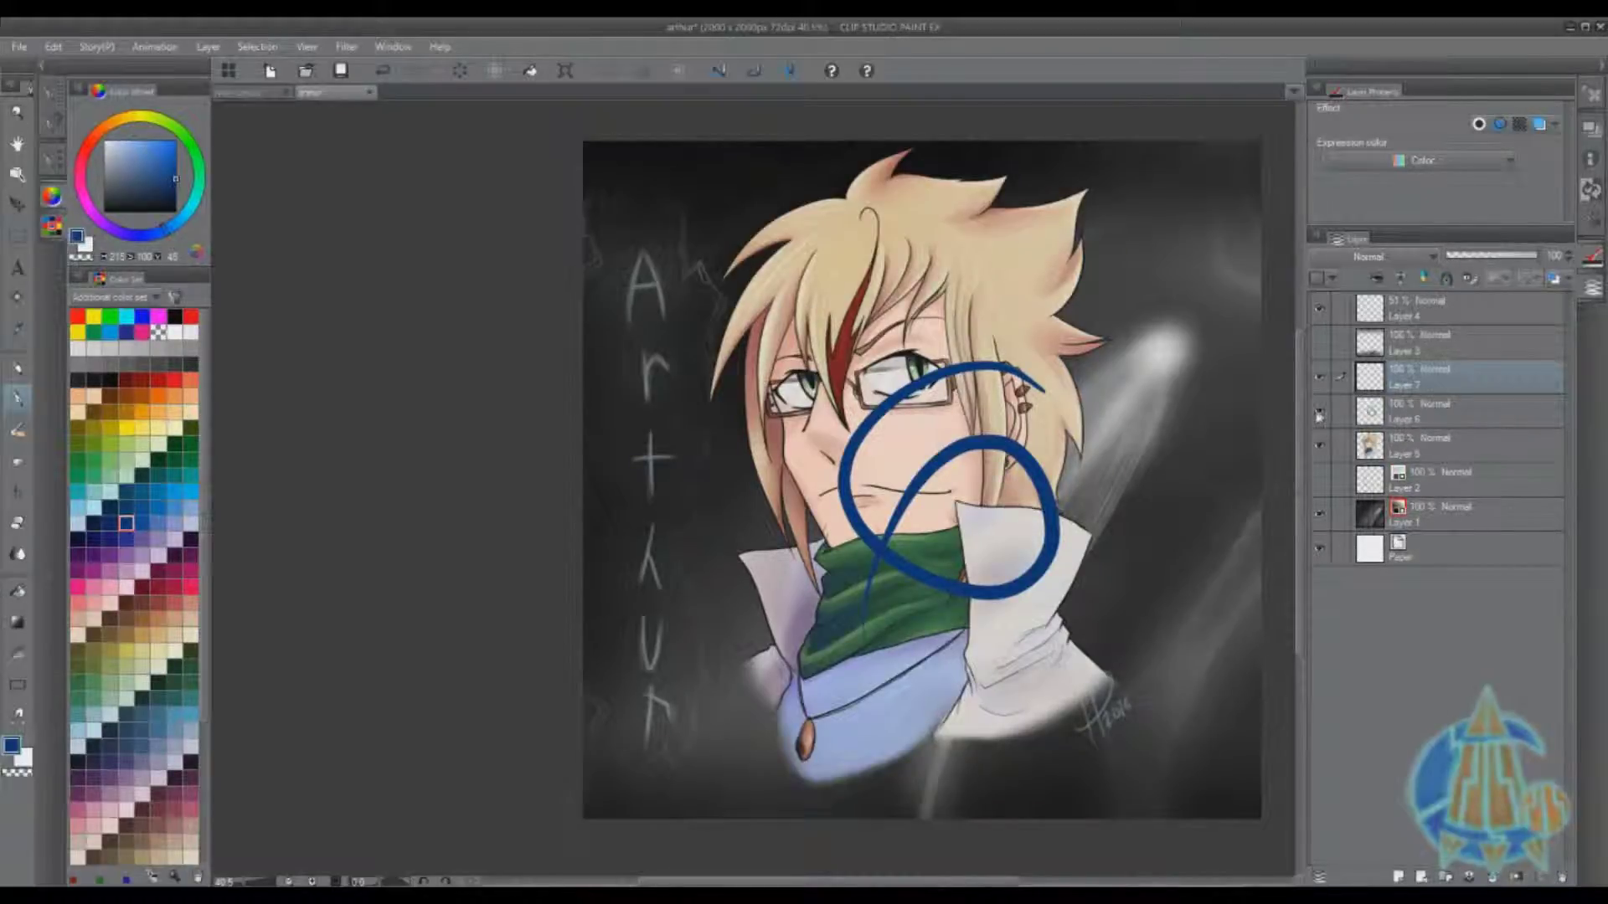
click(1319, 413)
click(1319, 414)
Delete the emptied upper layer and the layer holding the blue stroke.
click(1563, 876)
key(Return)
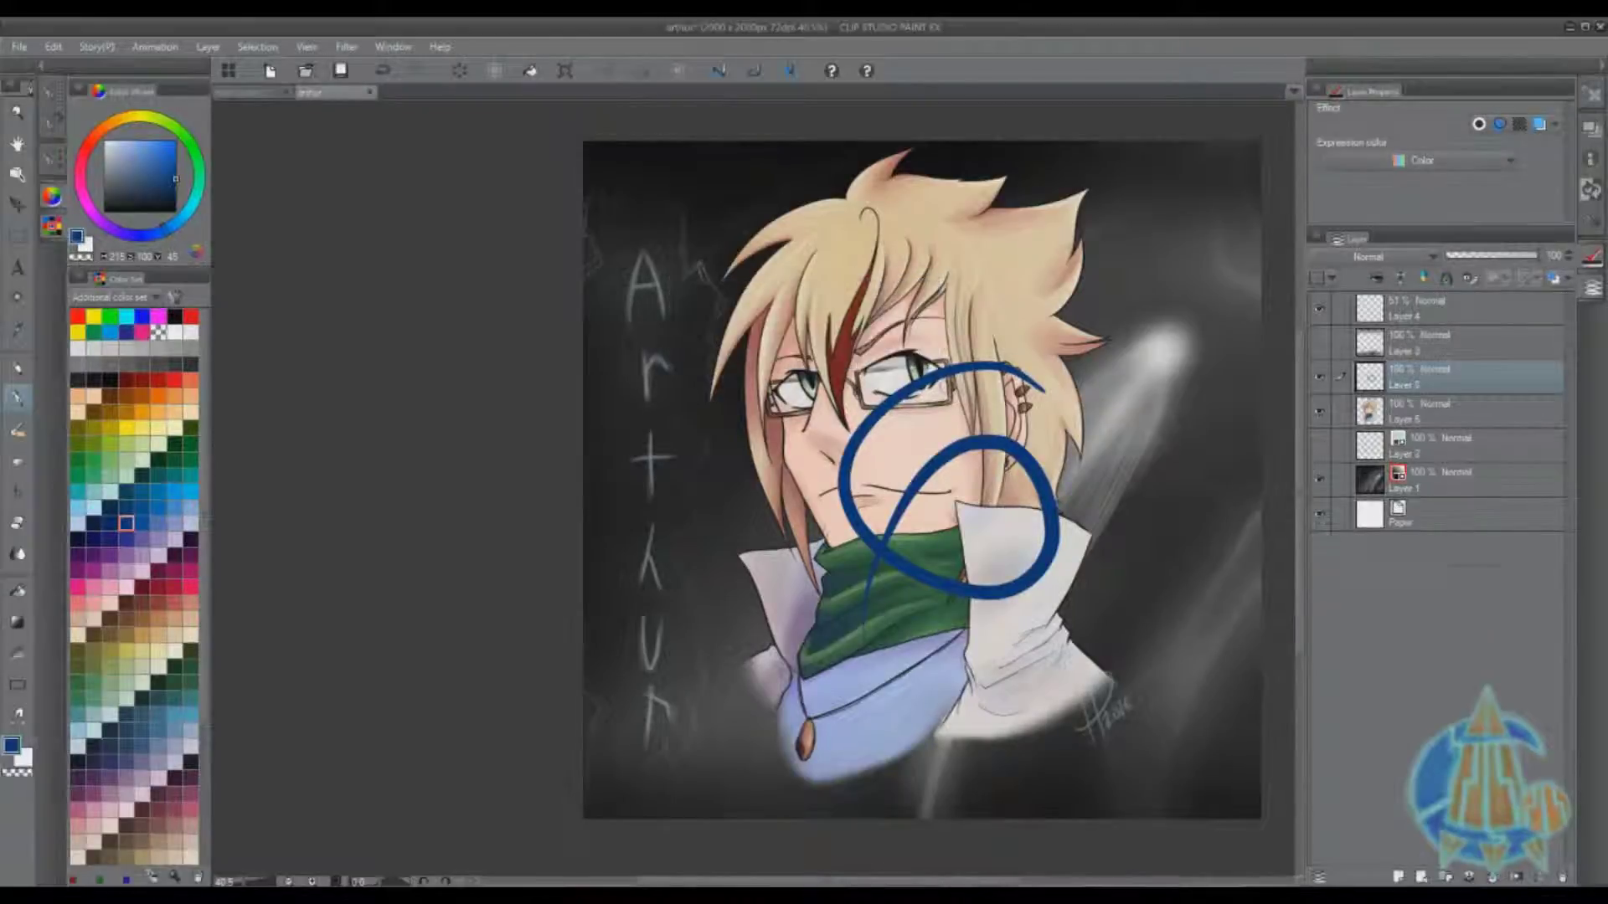
click(1563, 876)
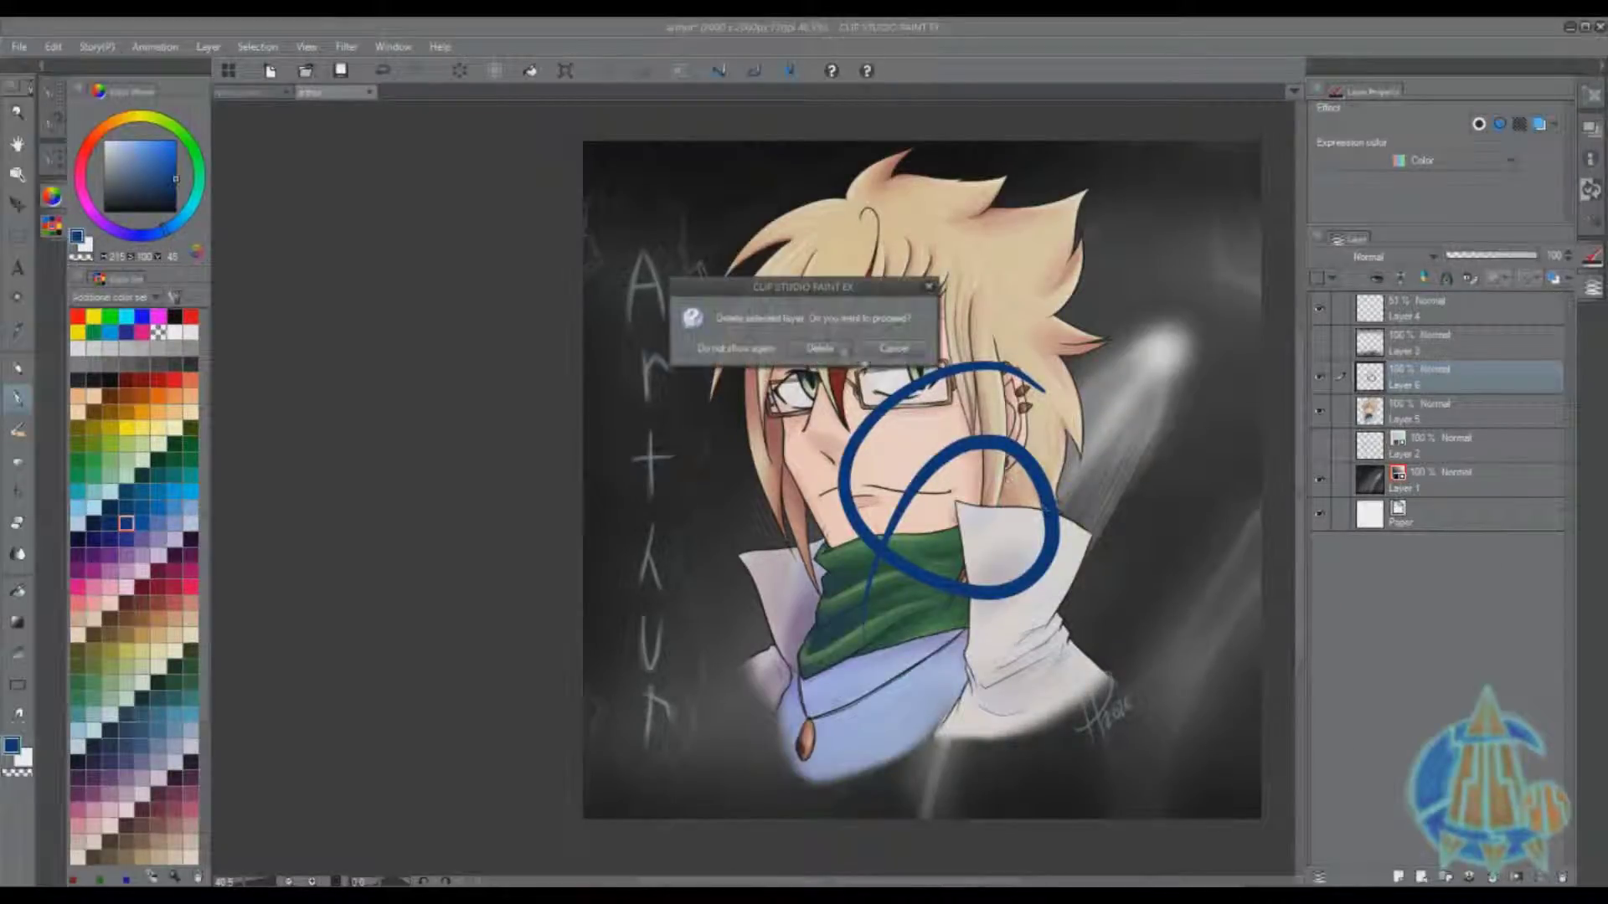
key(Return)
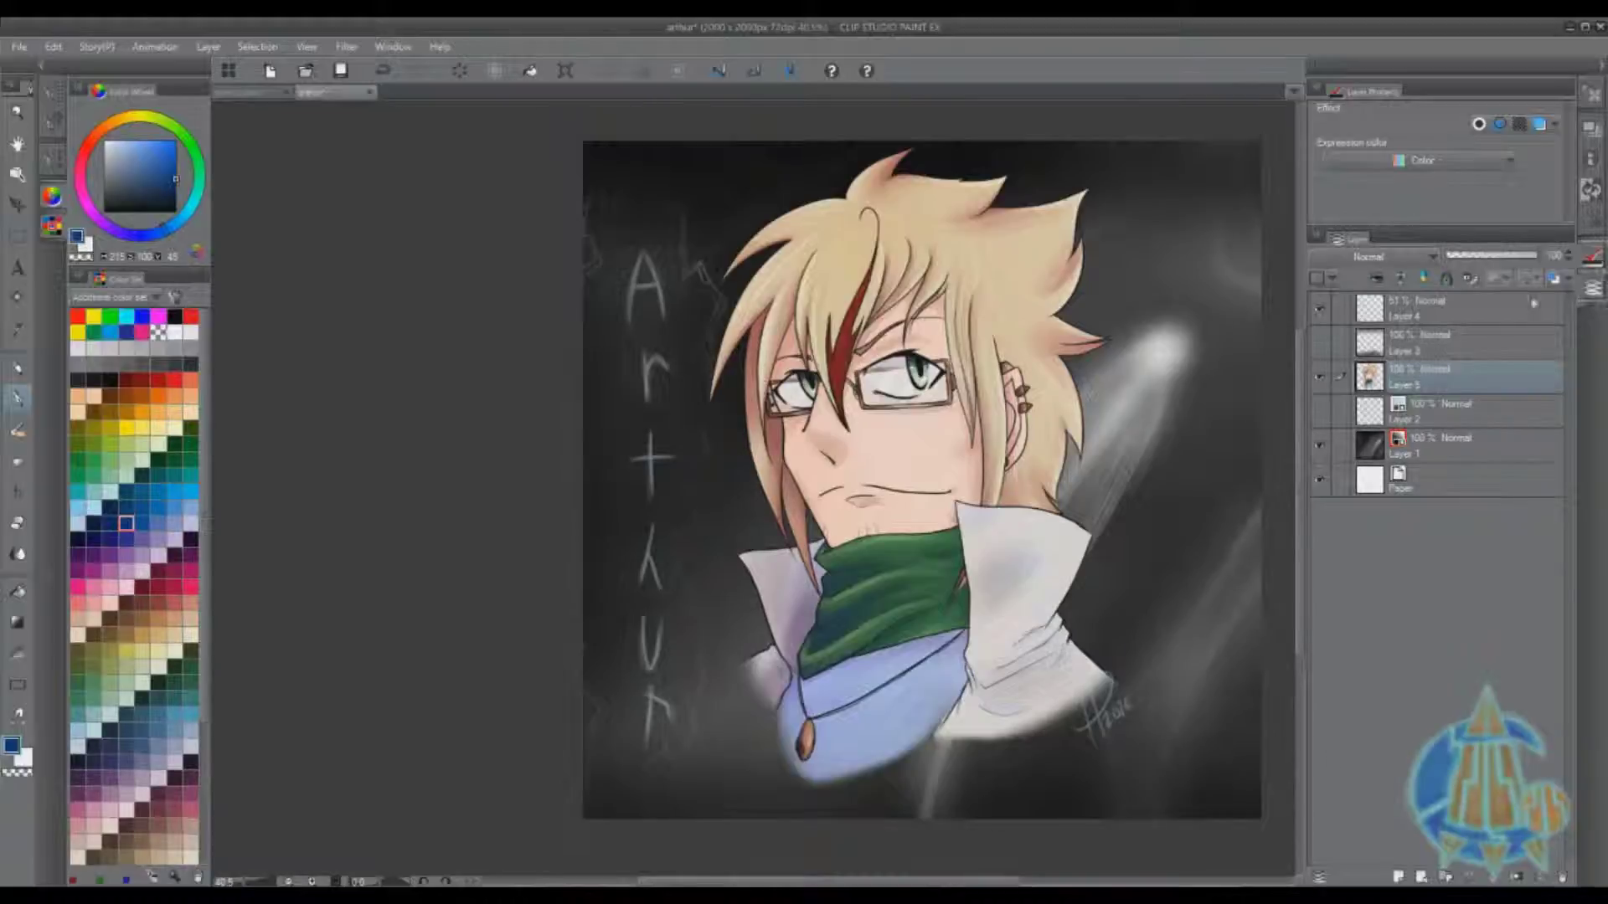
Examine the commands for saving, duplicating and exporting the illustration, including the single-layer image formats.
click(18, 47)
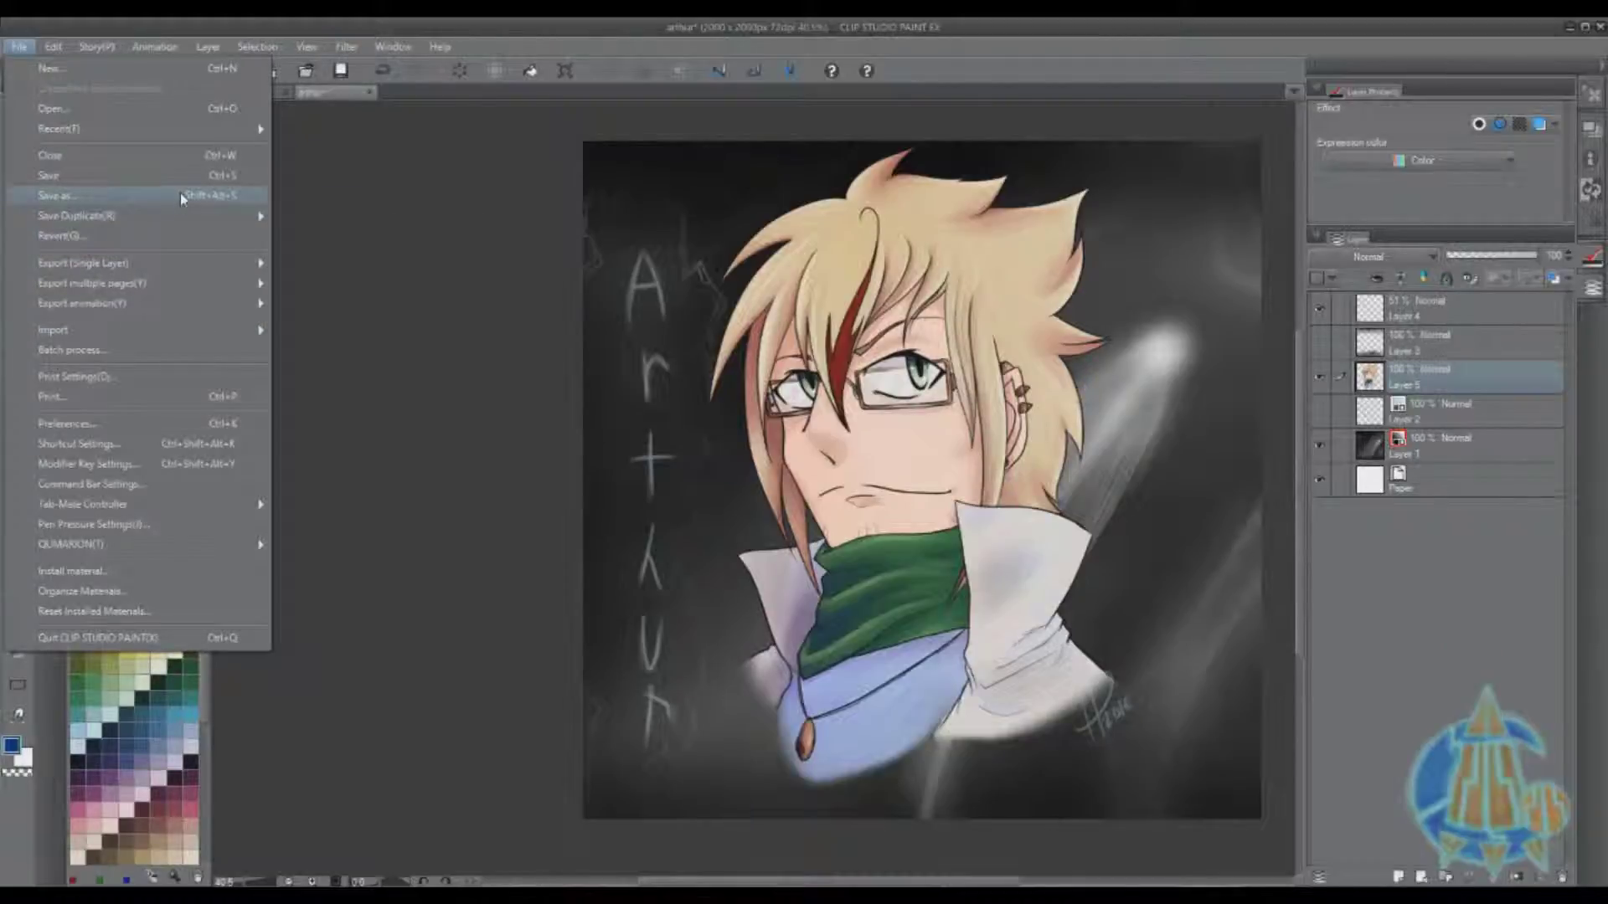
click(432, 331)
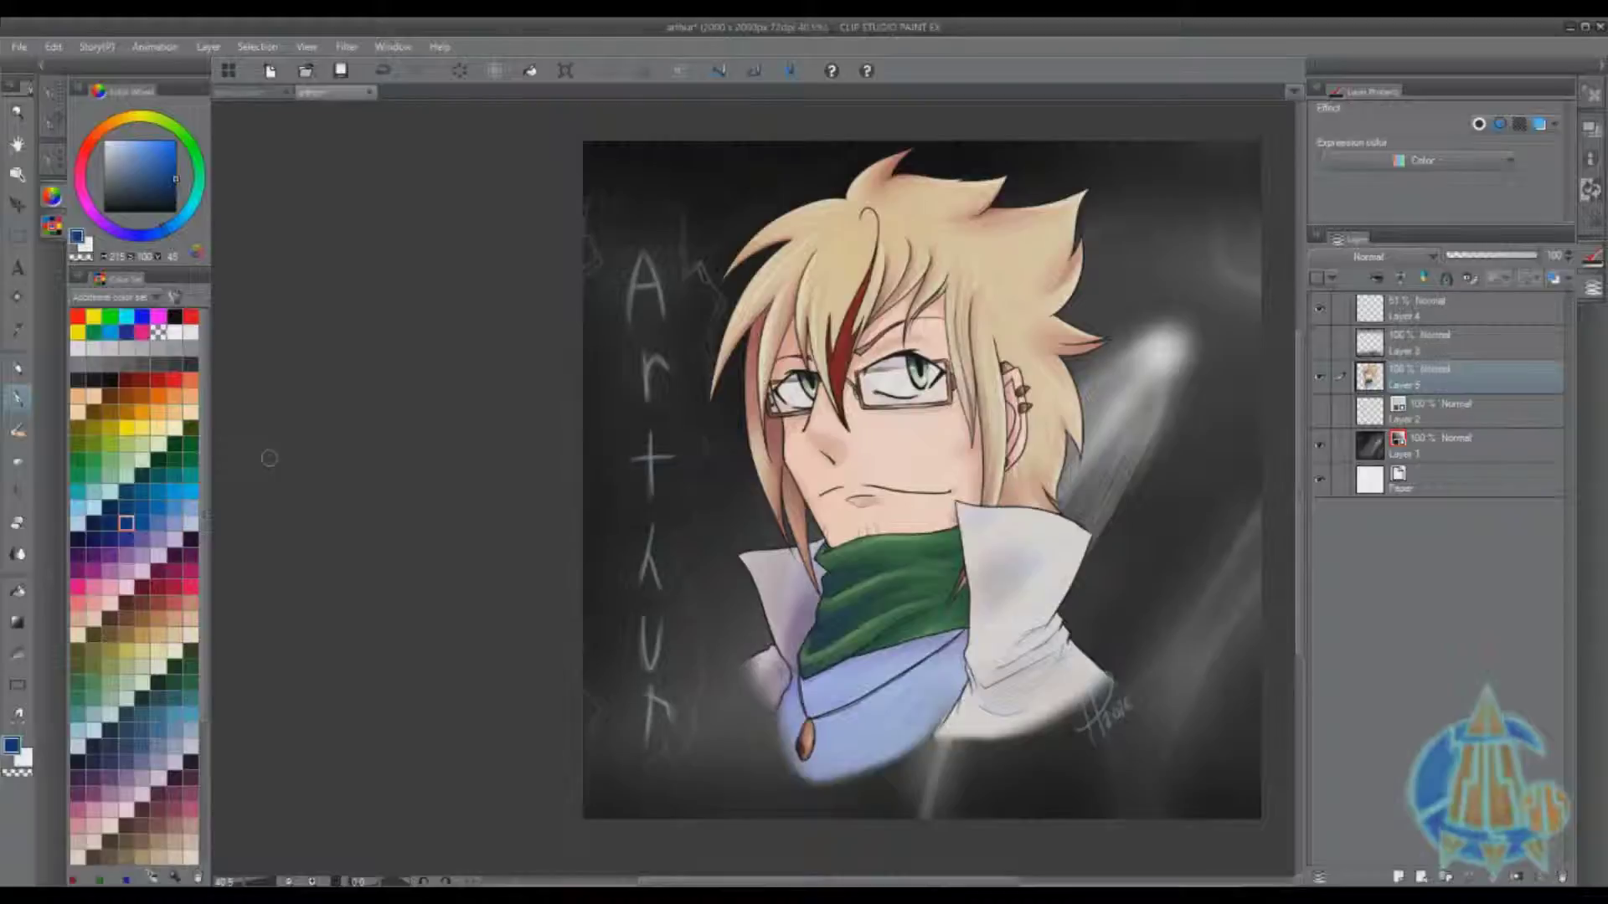
click(20, 47)
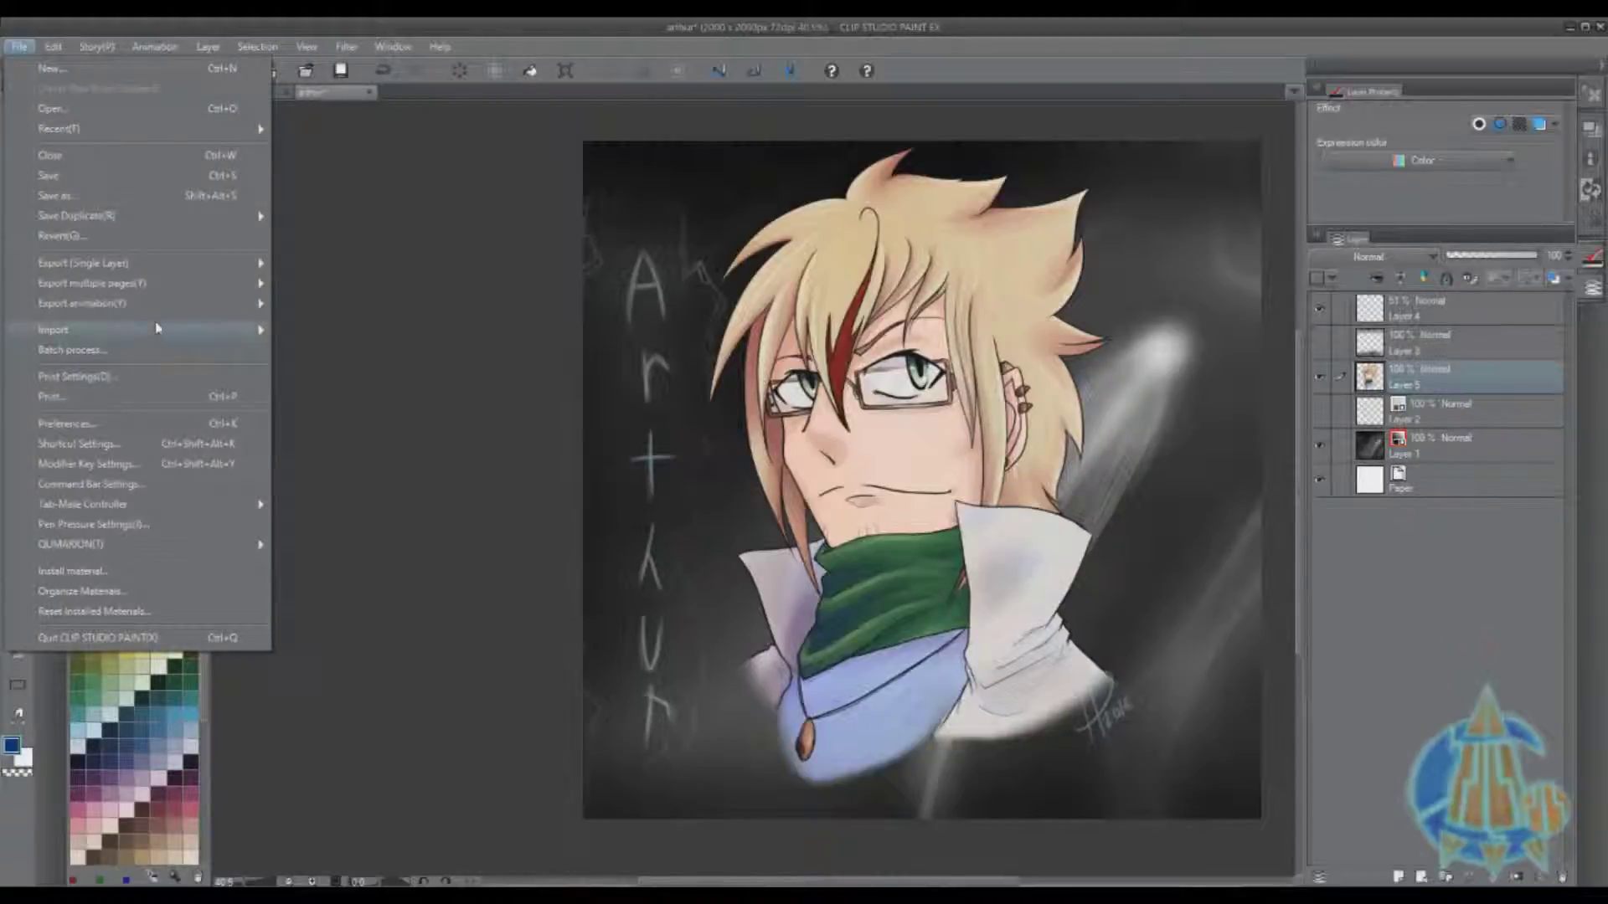
mouse_move(176, 286)
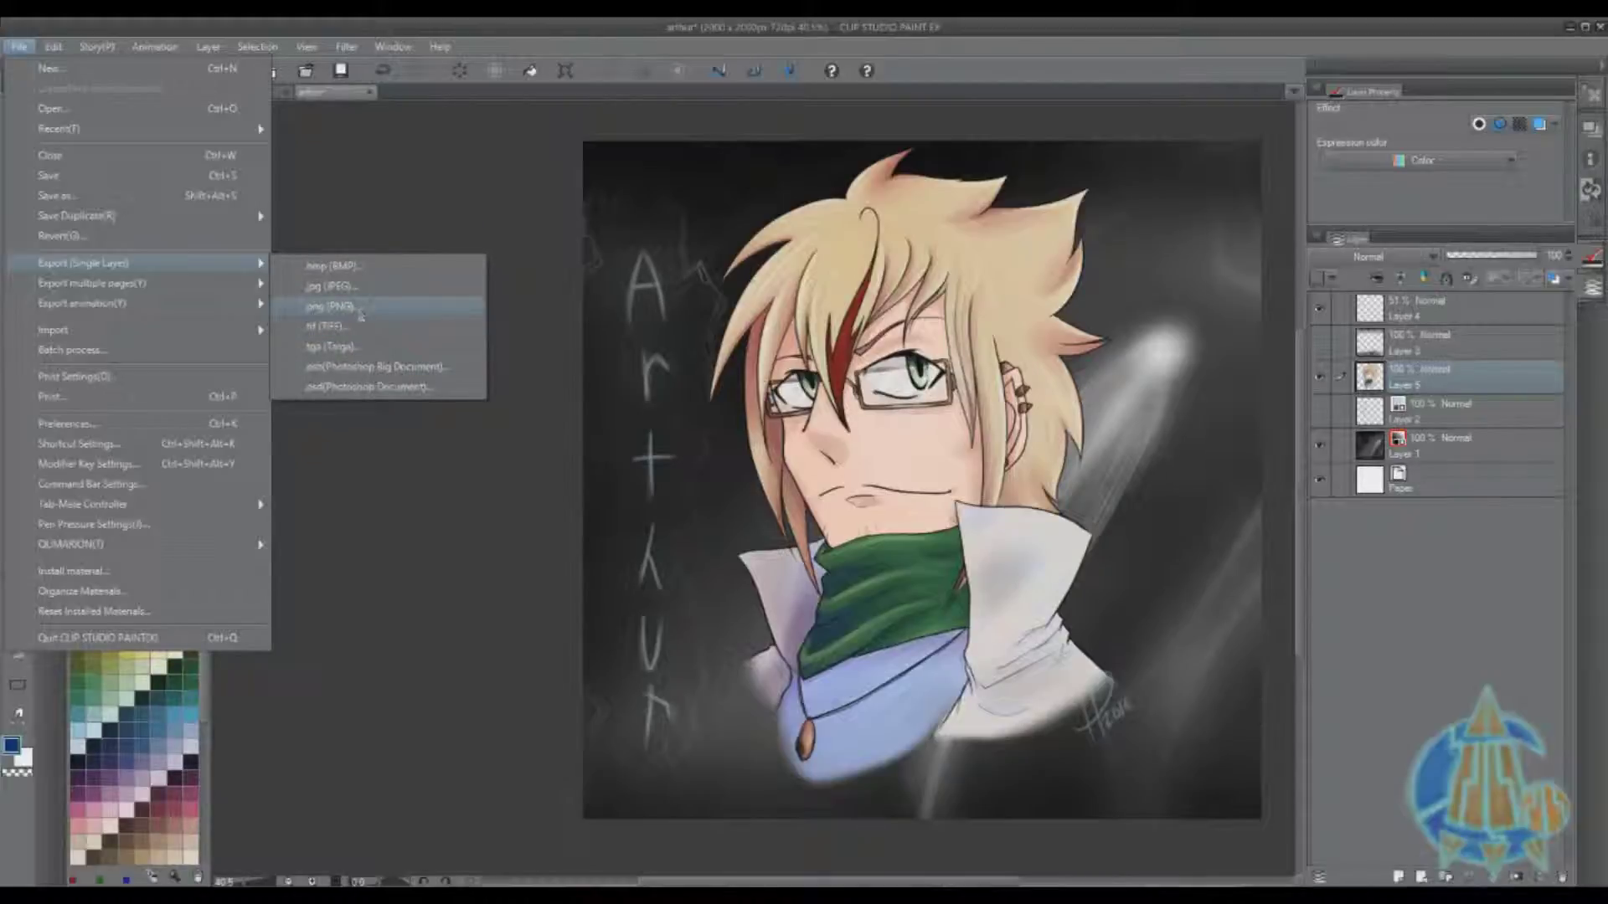
click(361, 312)
click(25, 48)
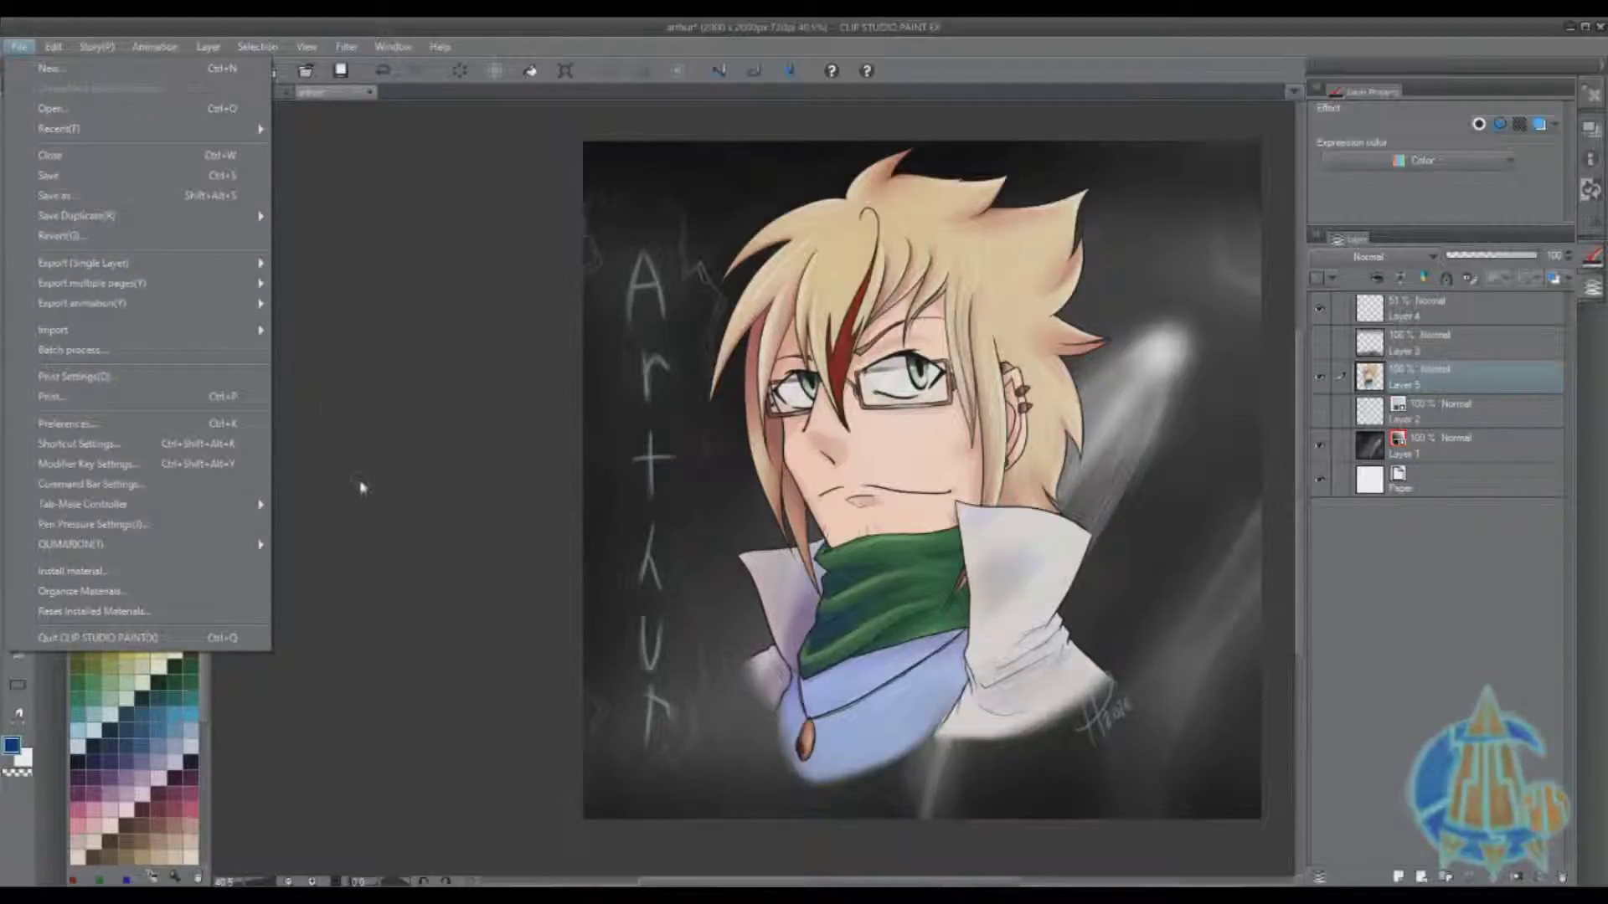
click(358, 482)
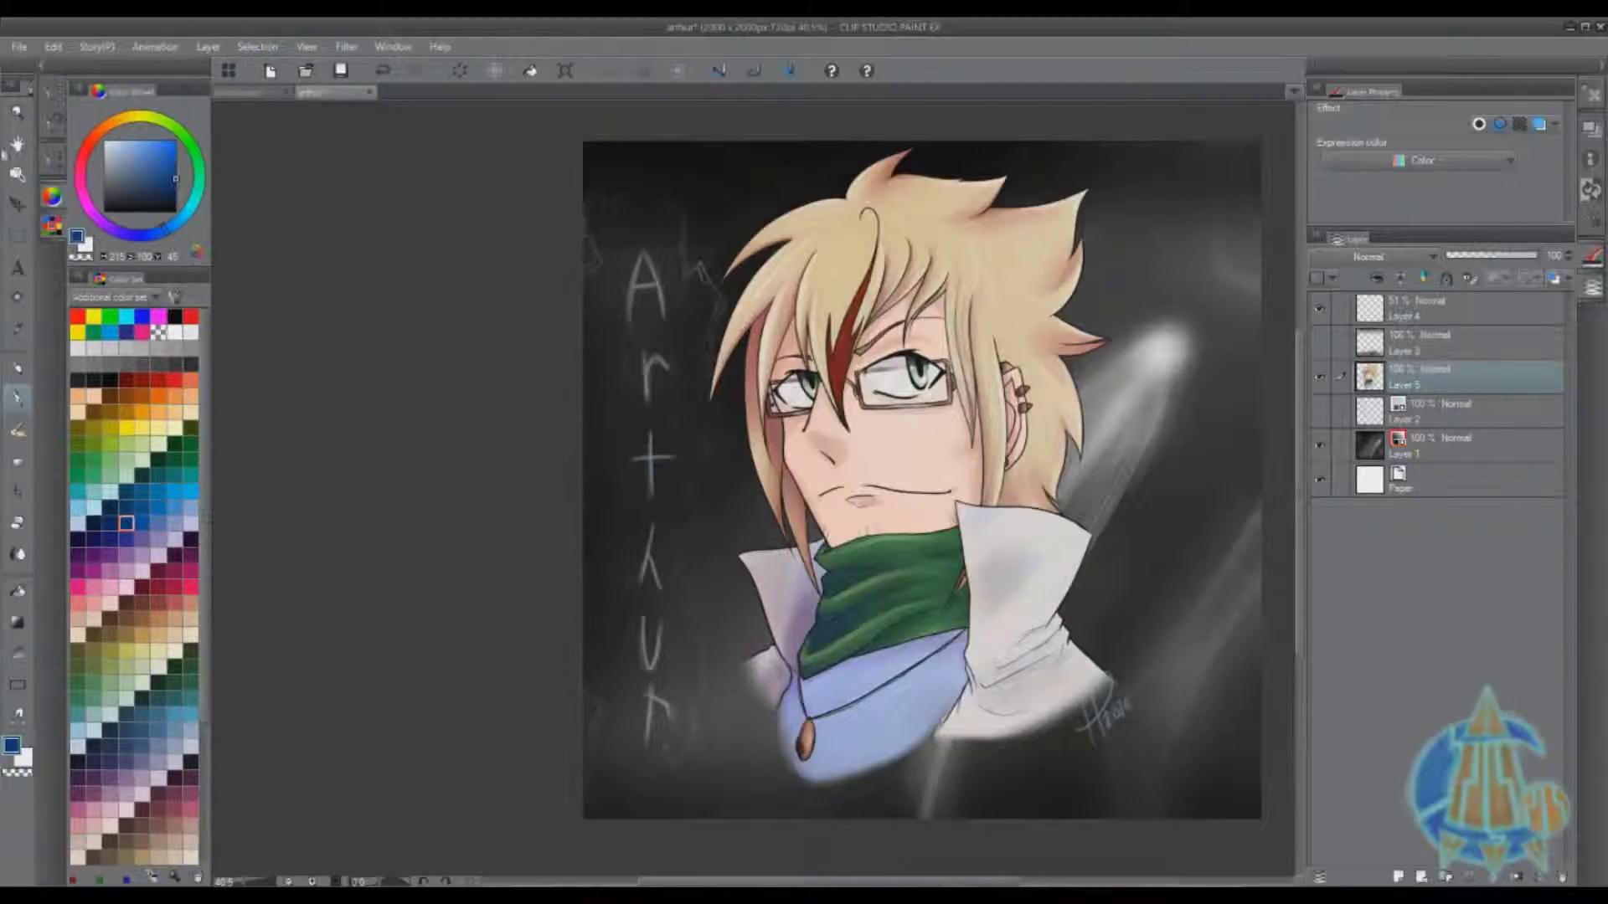
click(19, 48)
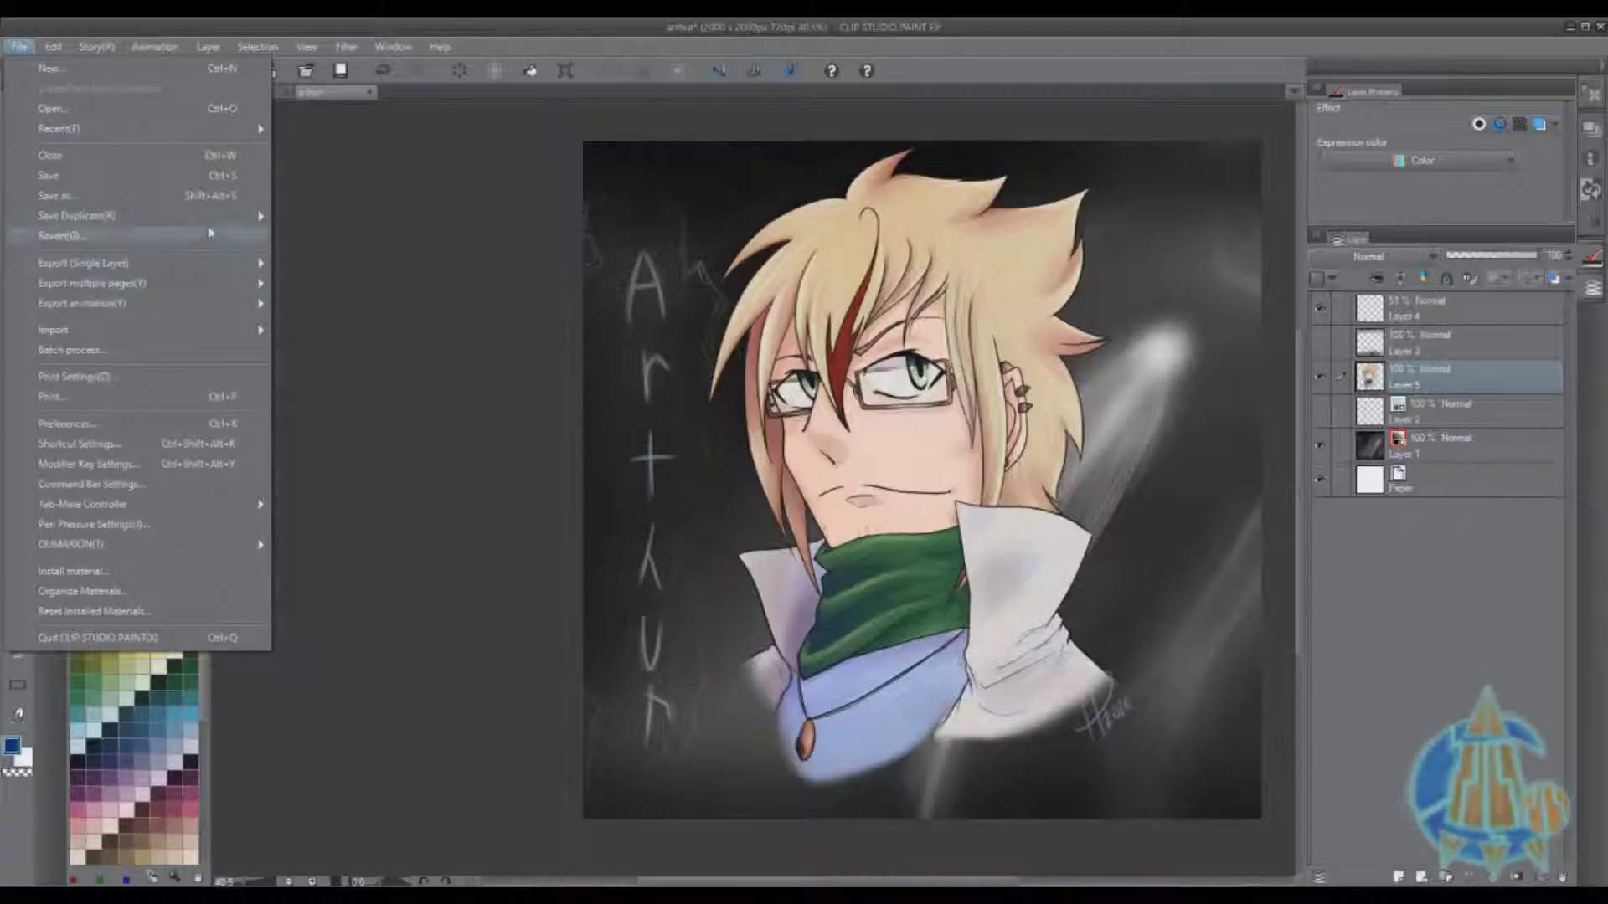
mouse_move(101, 216)
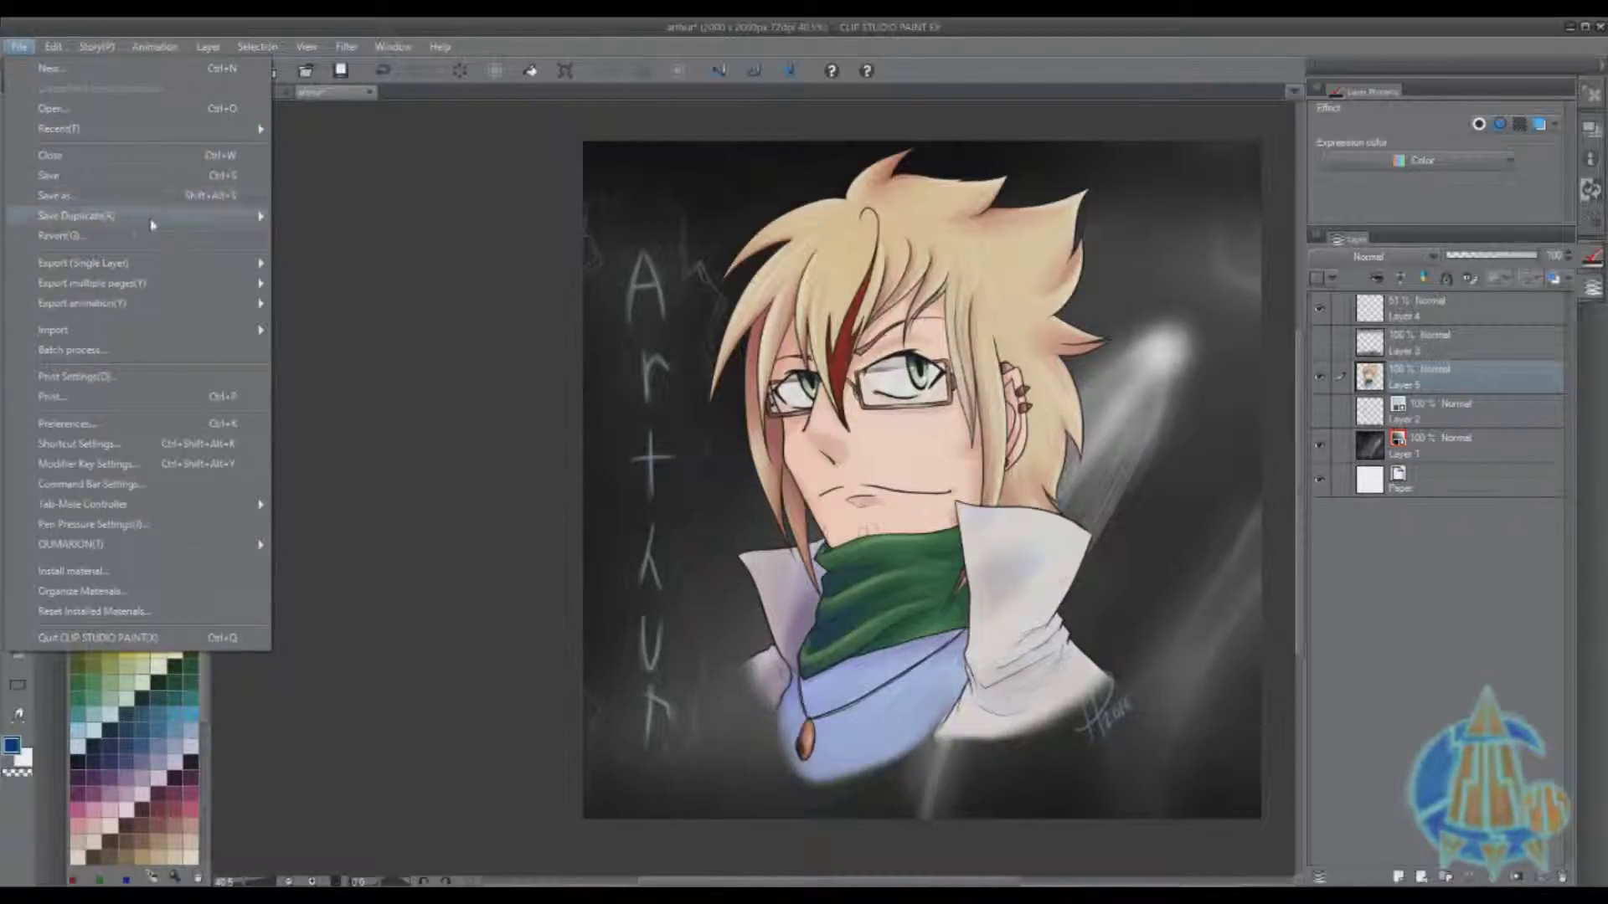
click(388, 656)
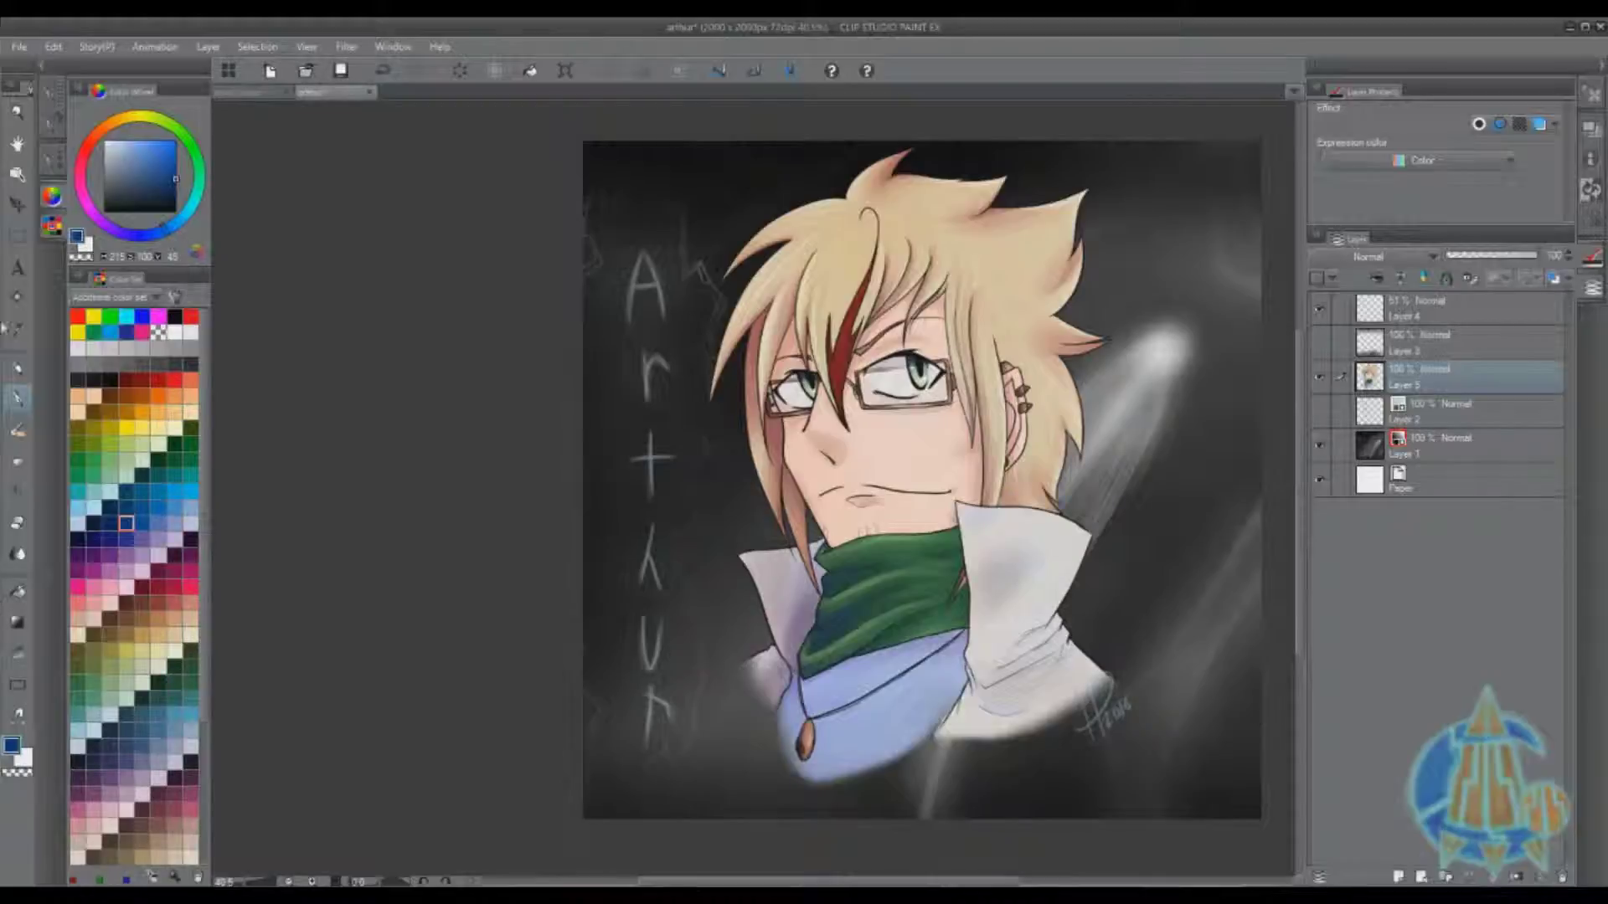
Collapse the color and layer palette docks to icons, and review the available workspace presets.
click(52, 224)
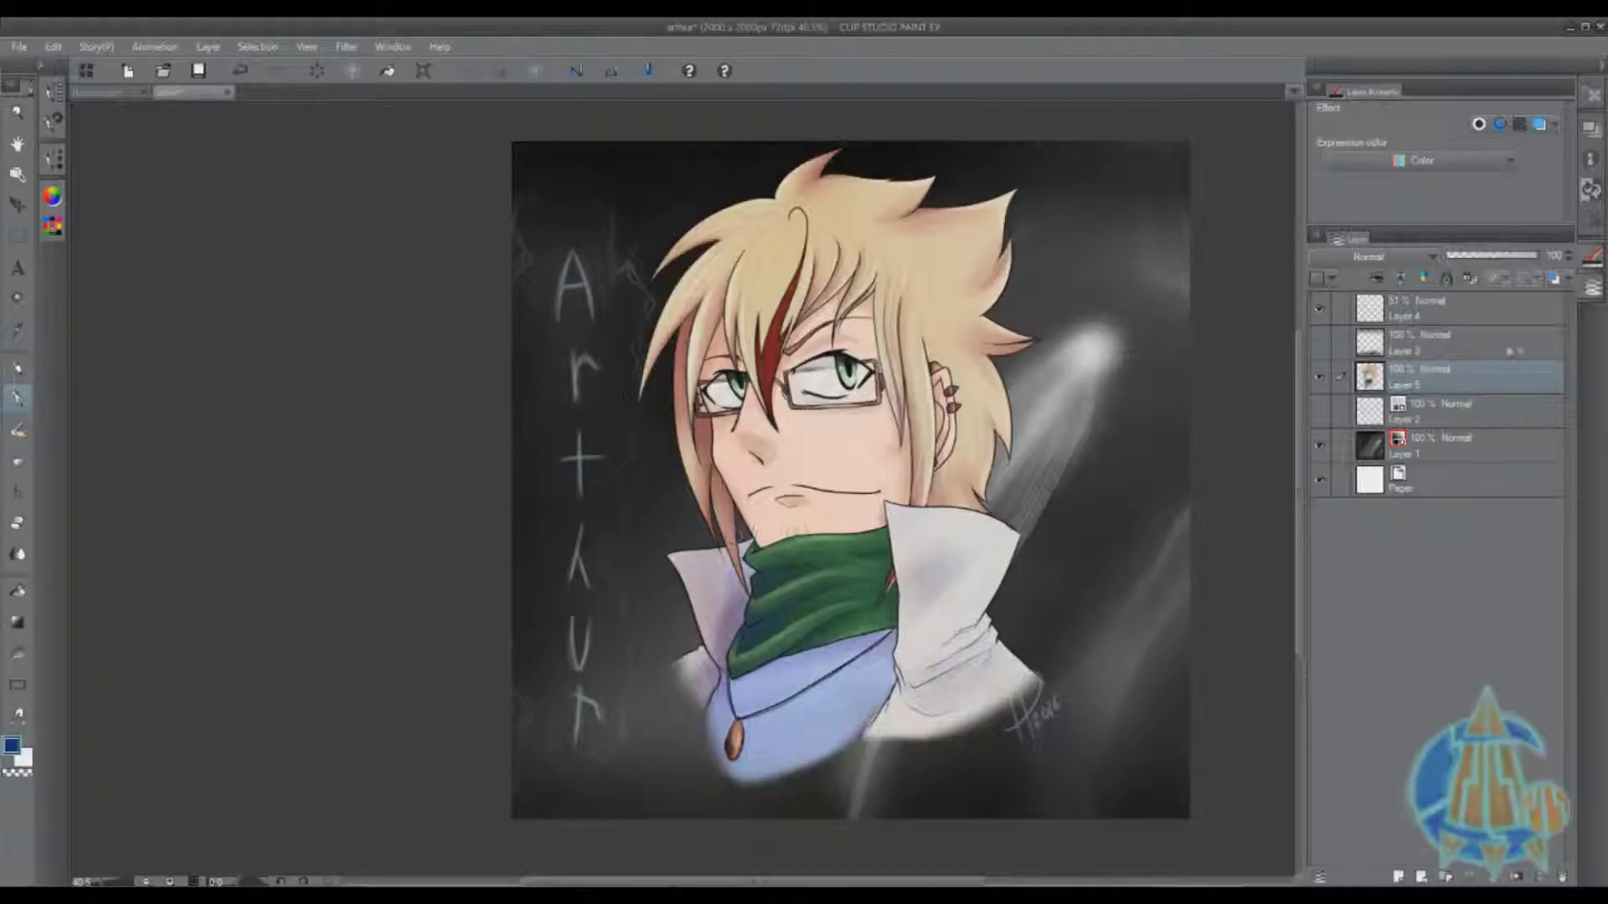
click(1590, 288)
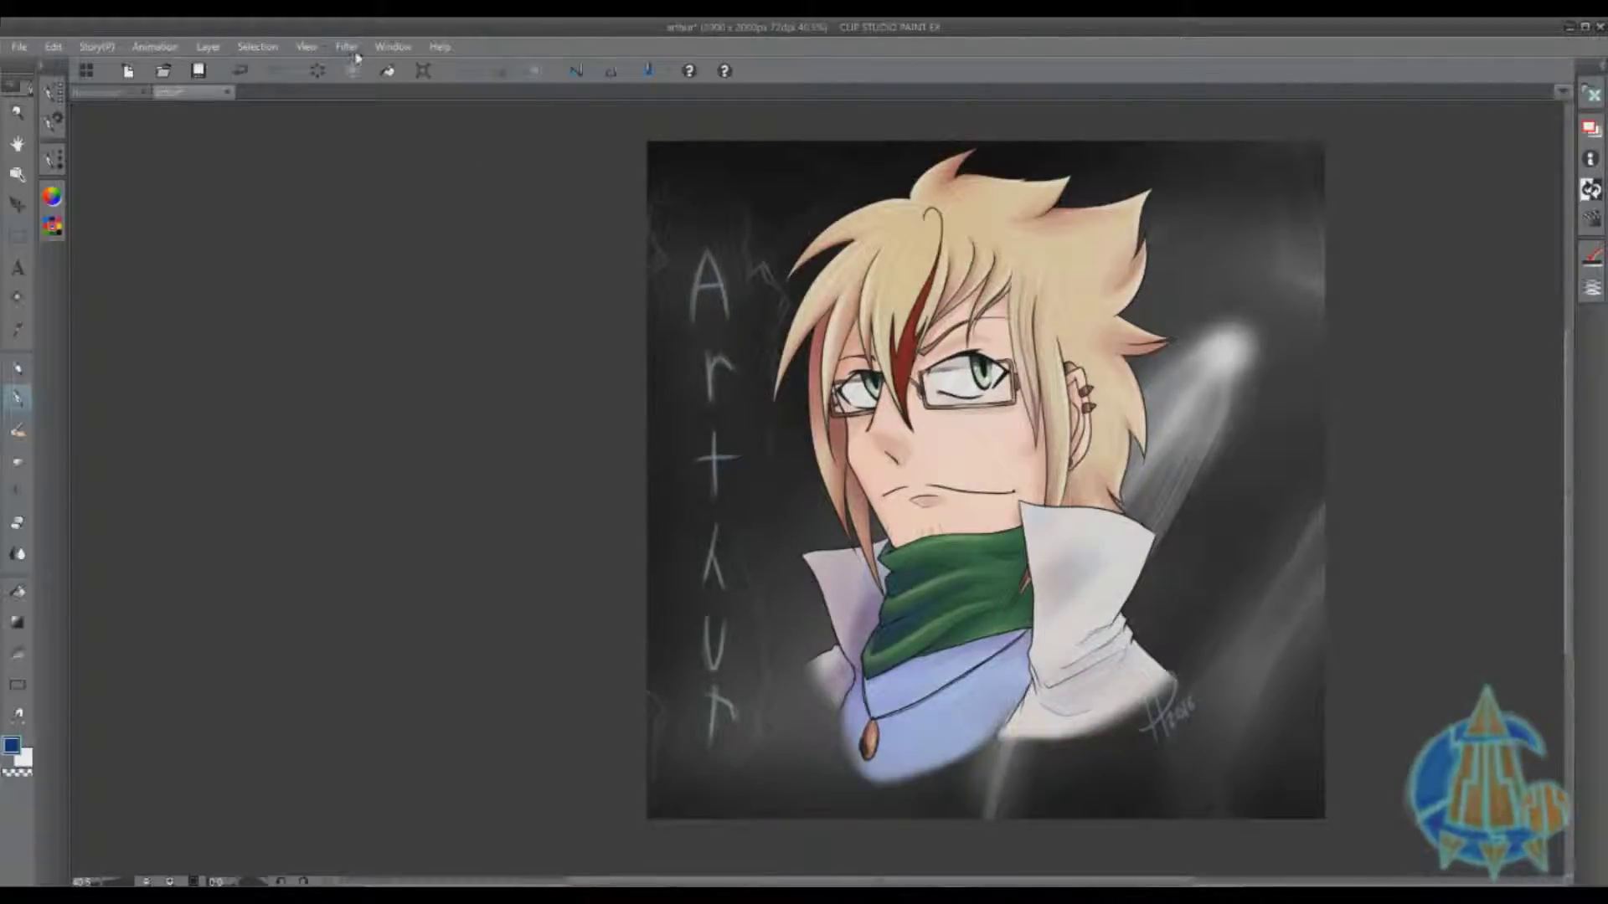
click(384, 48)
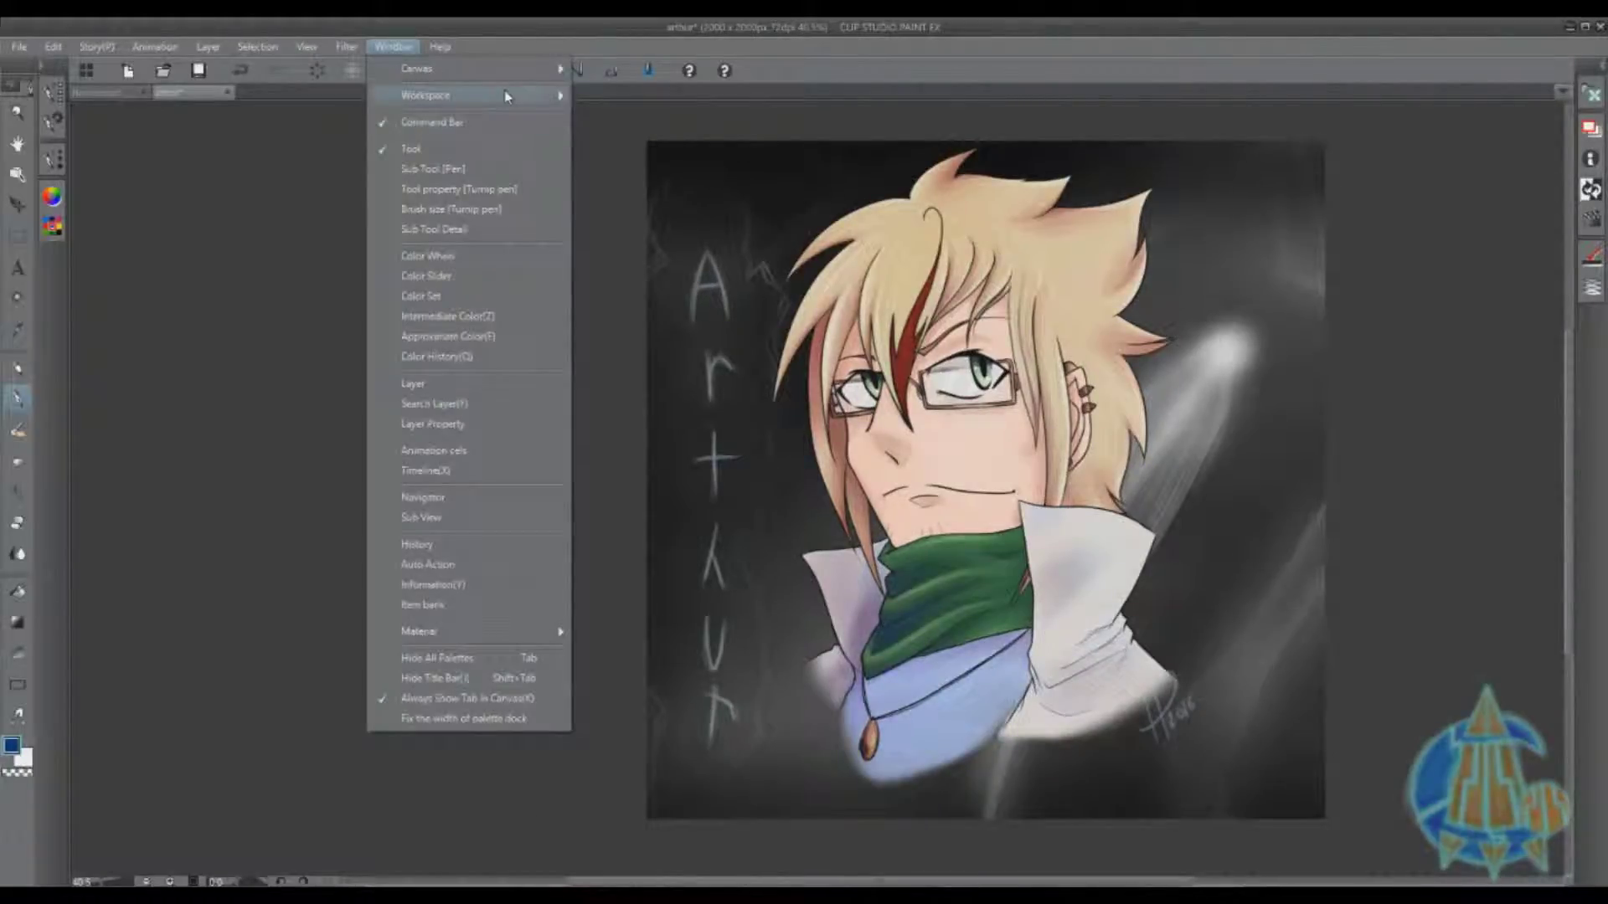
mouse_move(508, 96)
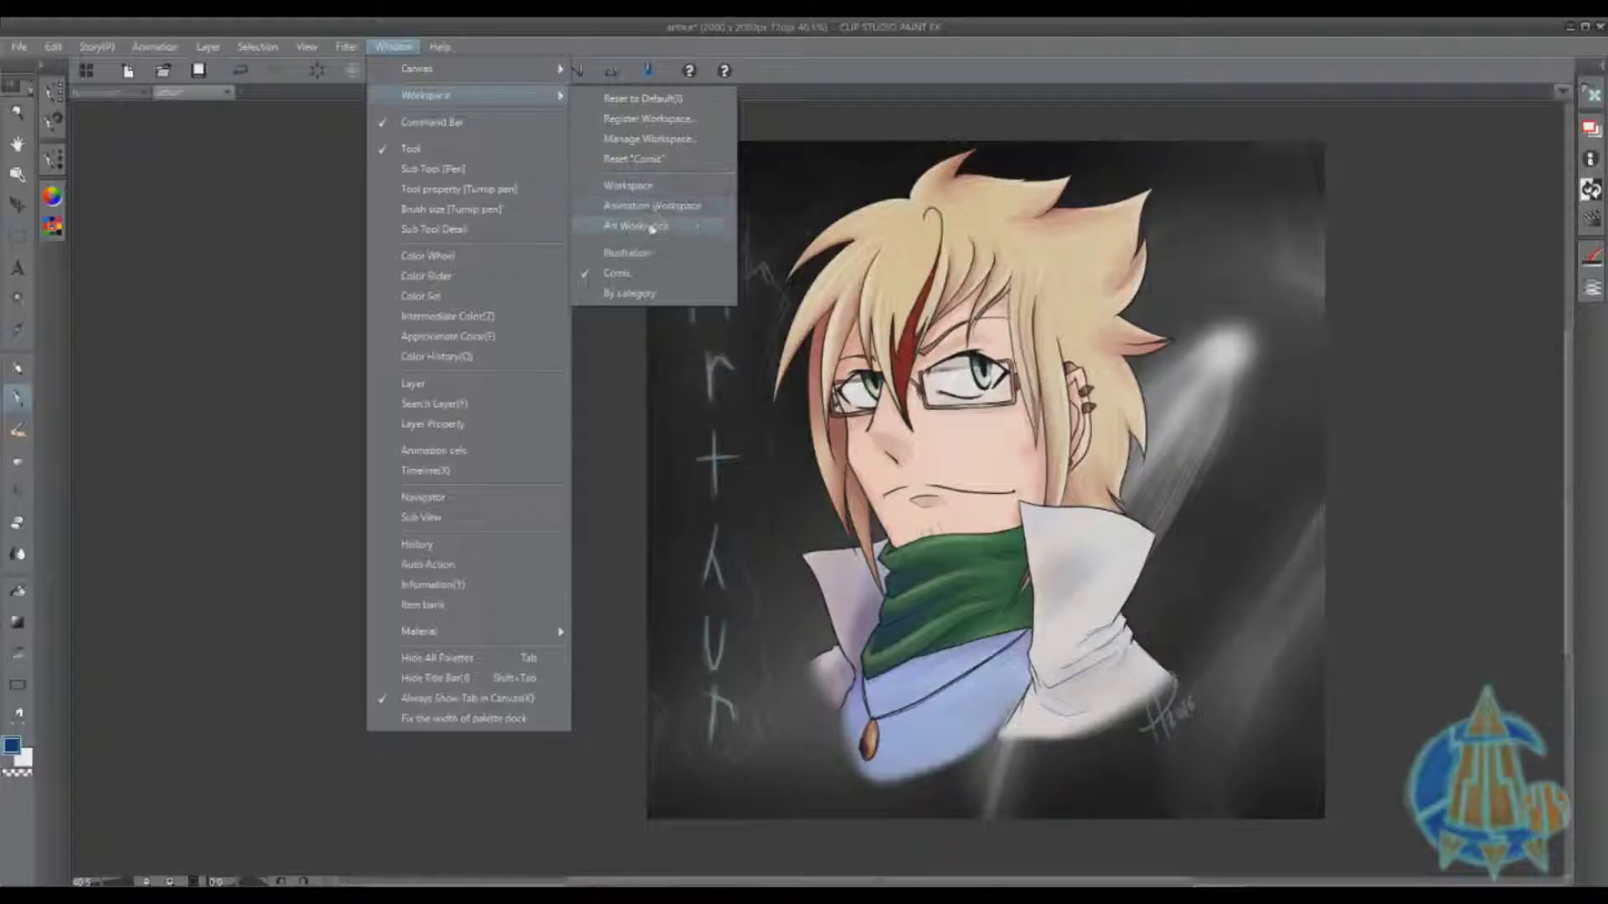
click(219, 261)
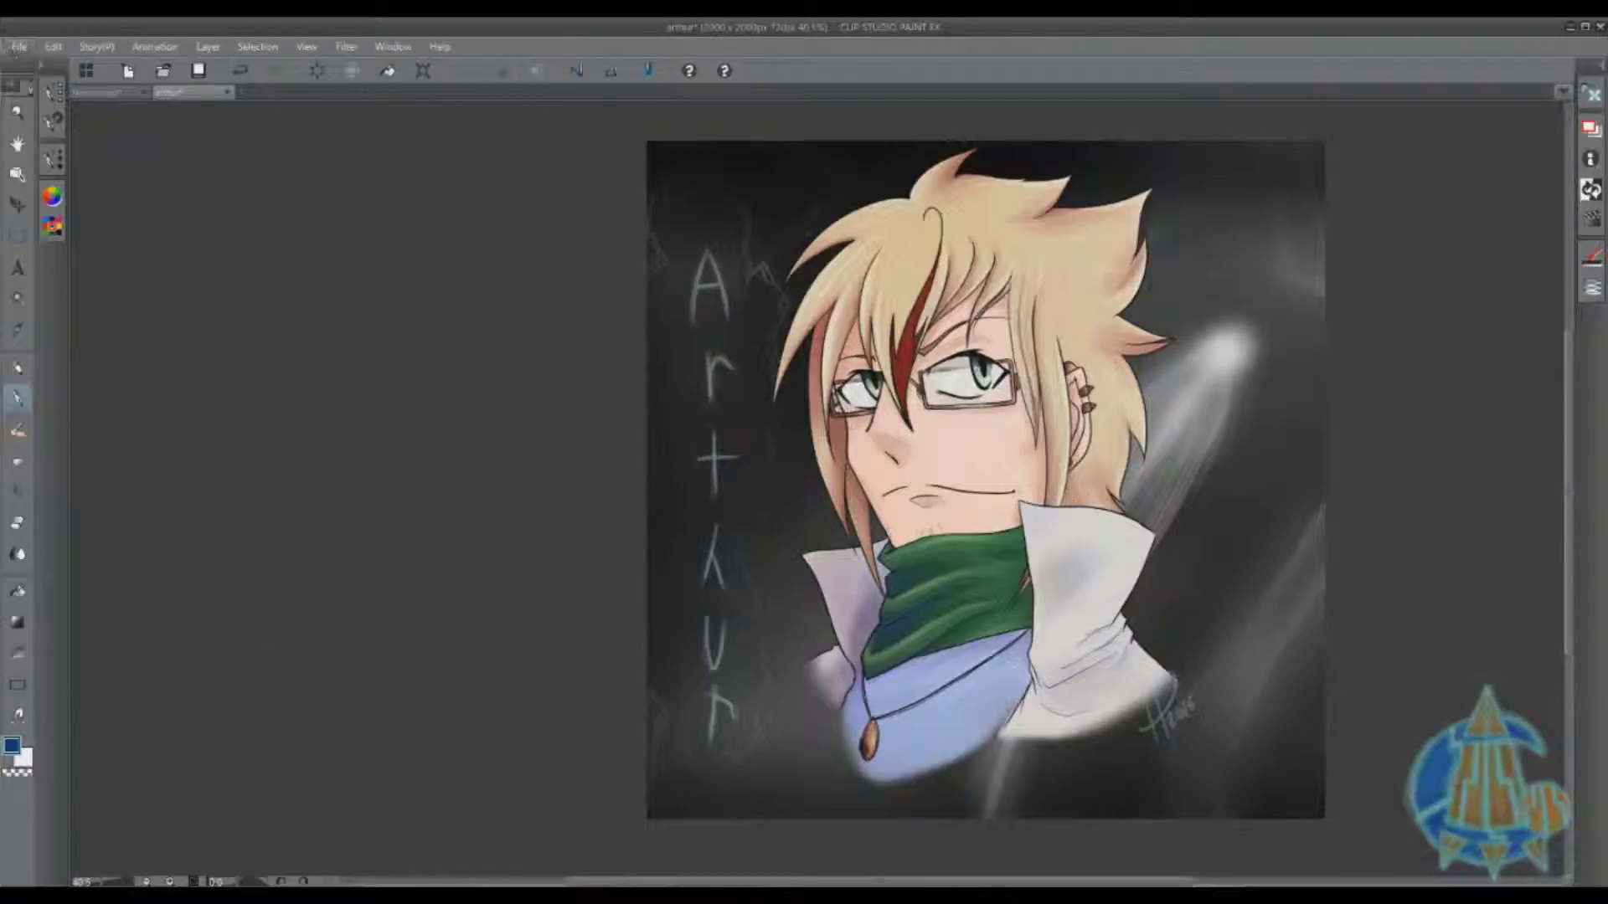
click(18, 47)
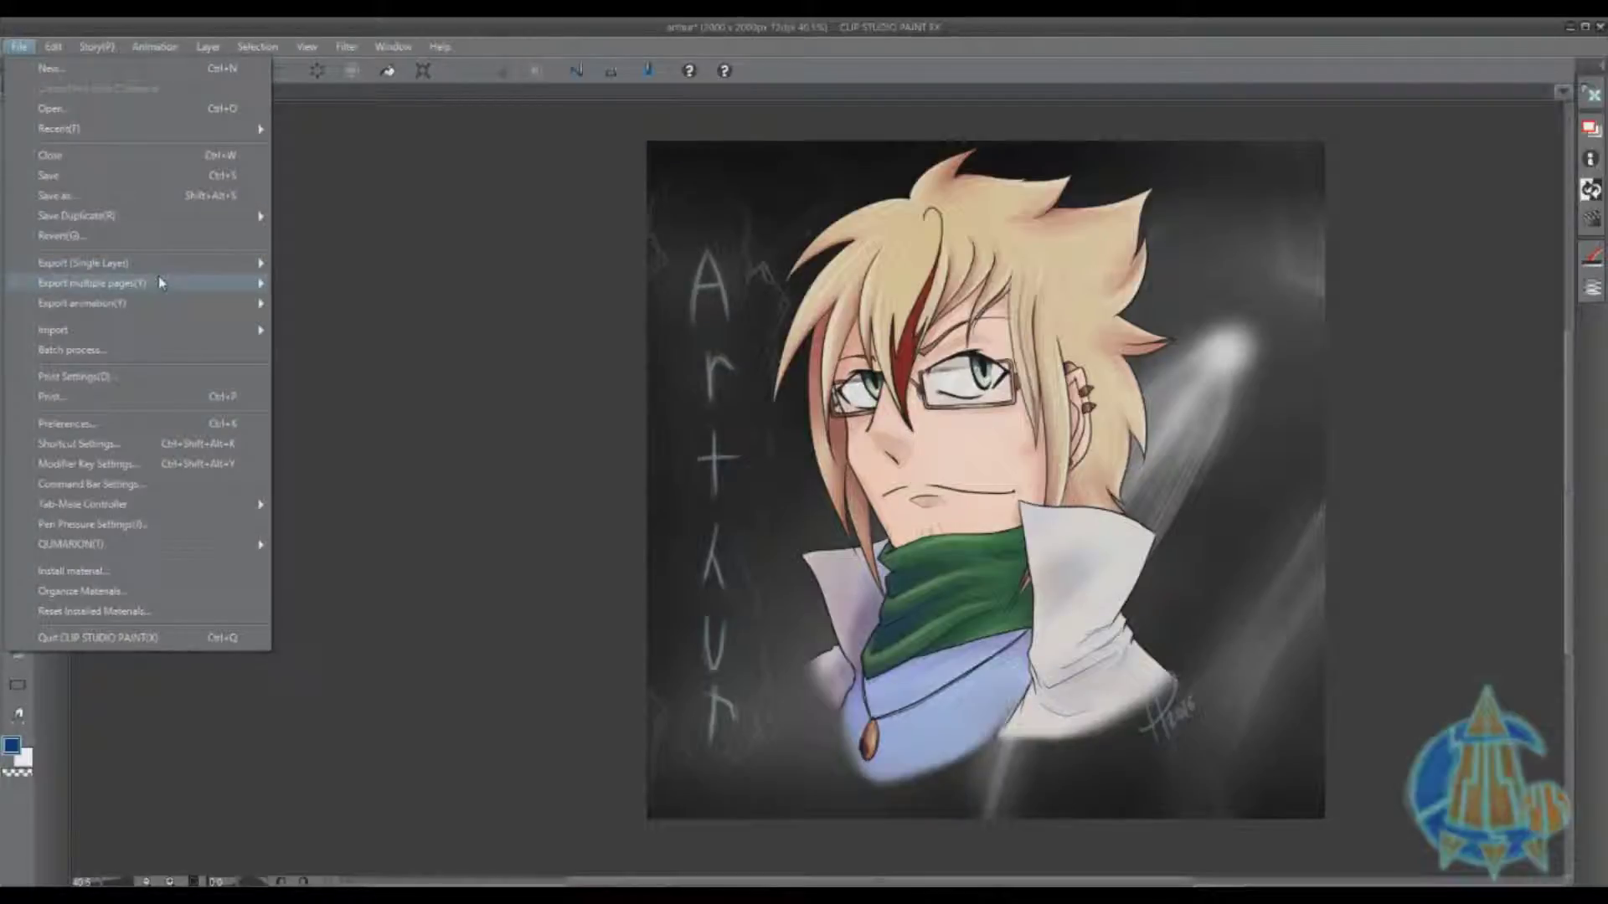
click(467, 204)
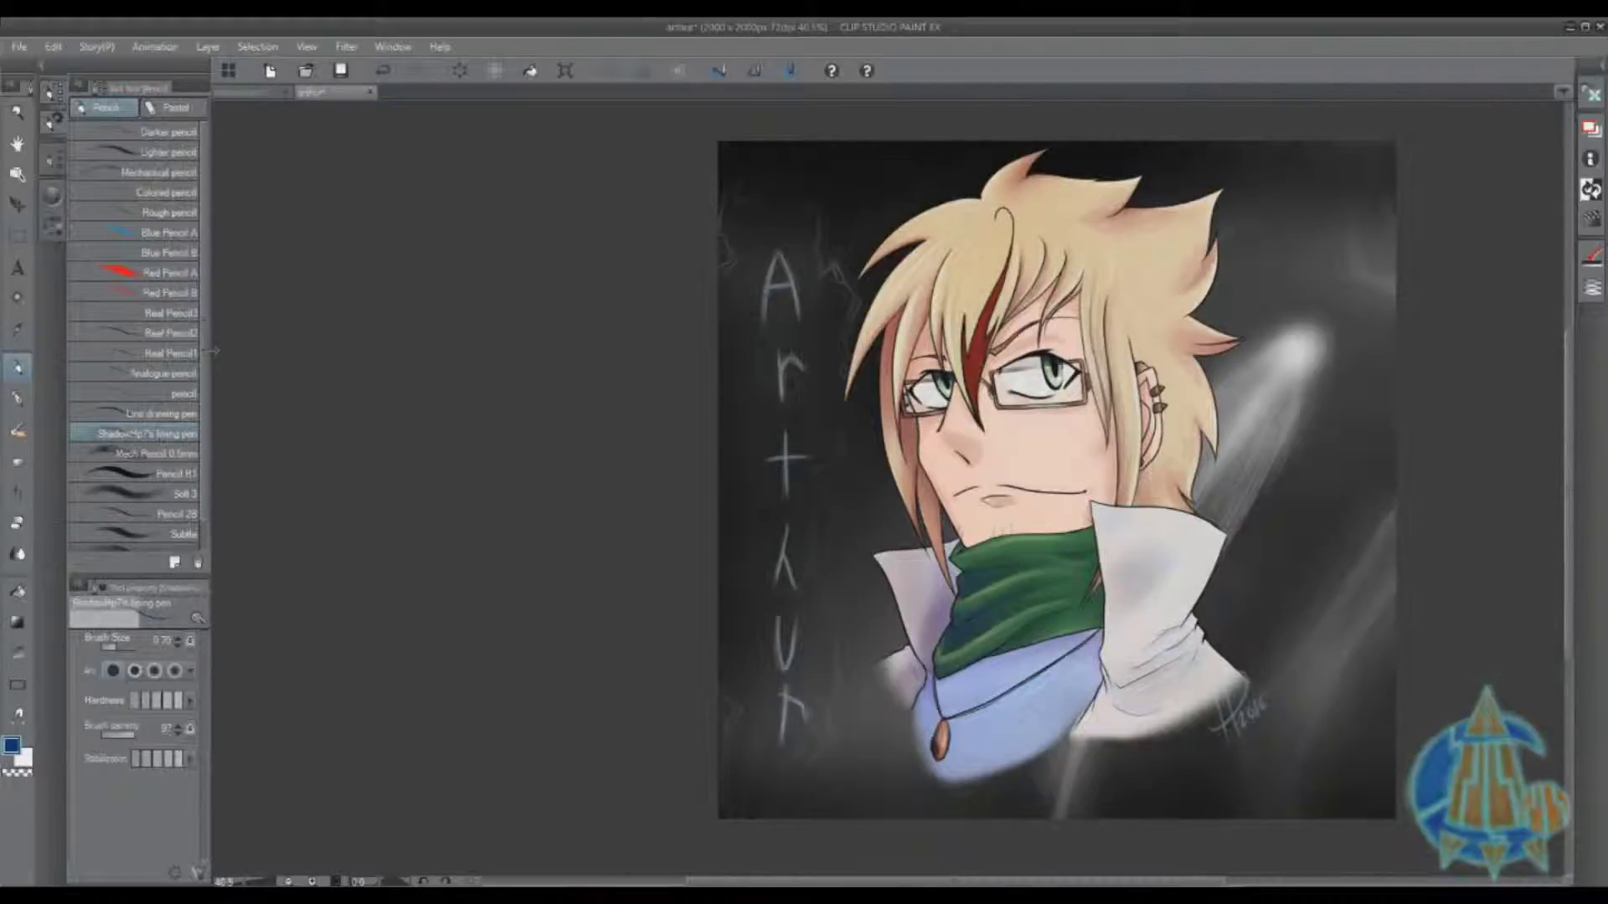
Widen the sub tool dock slightly and display the Skin group of the Brush tool.
drag(214, 352, 234, 361)
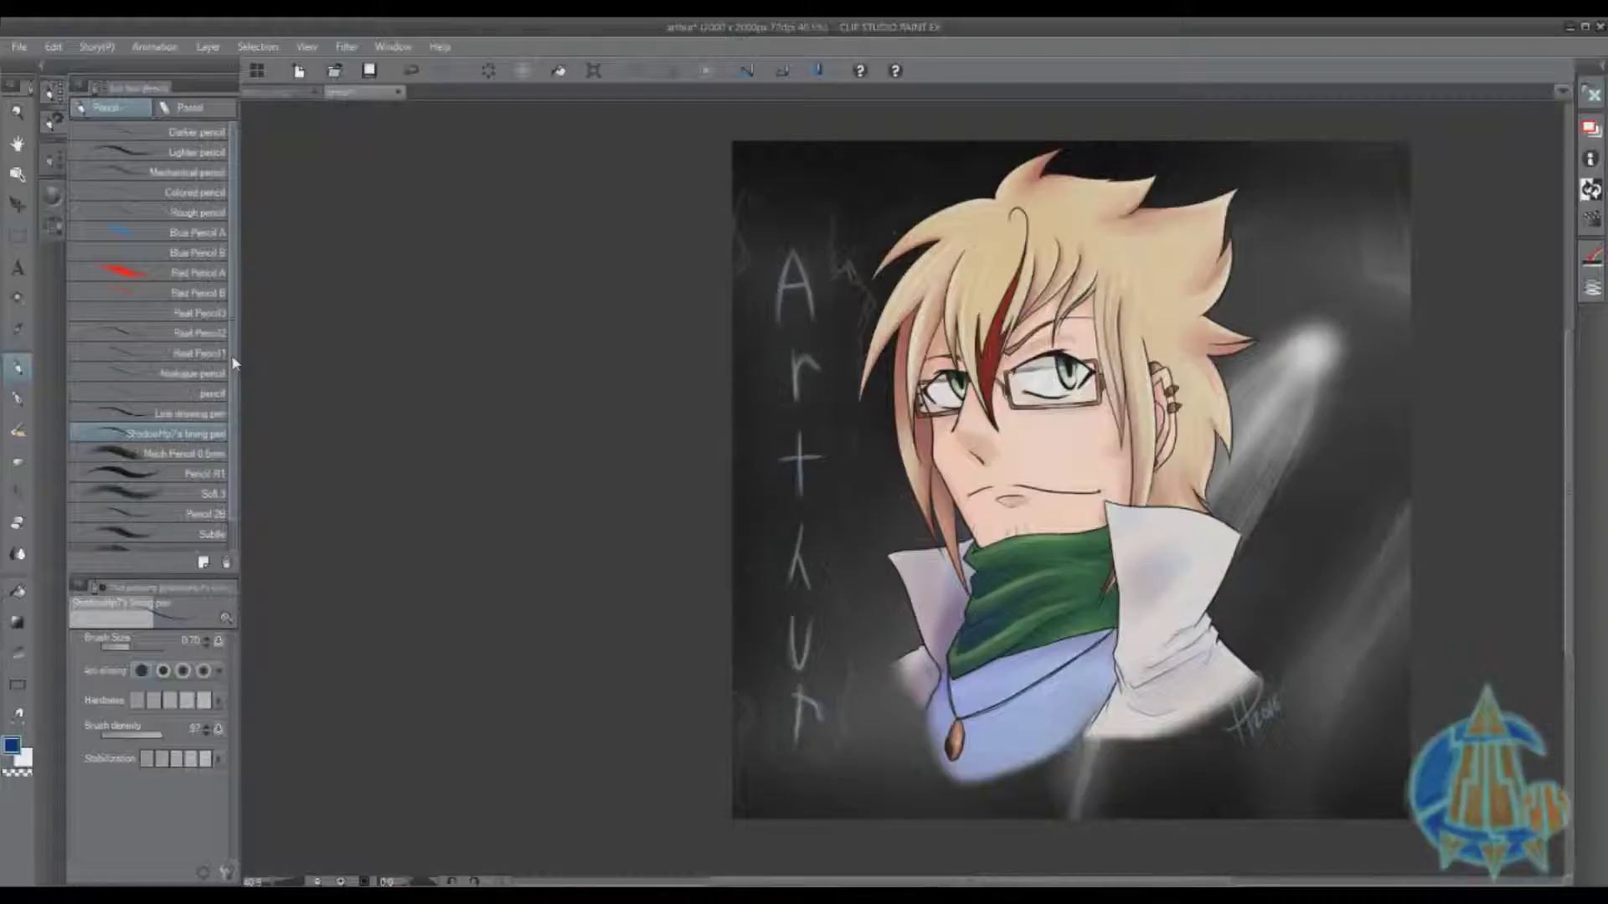
click(17, 432)
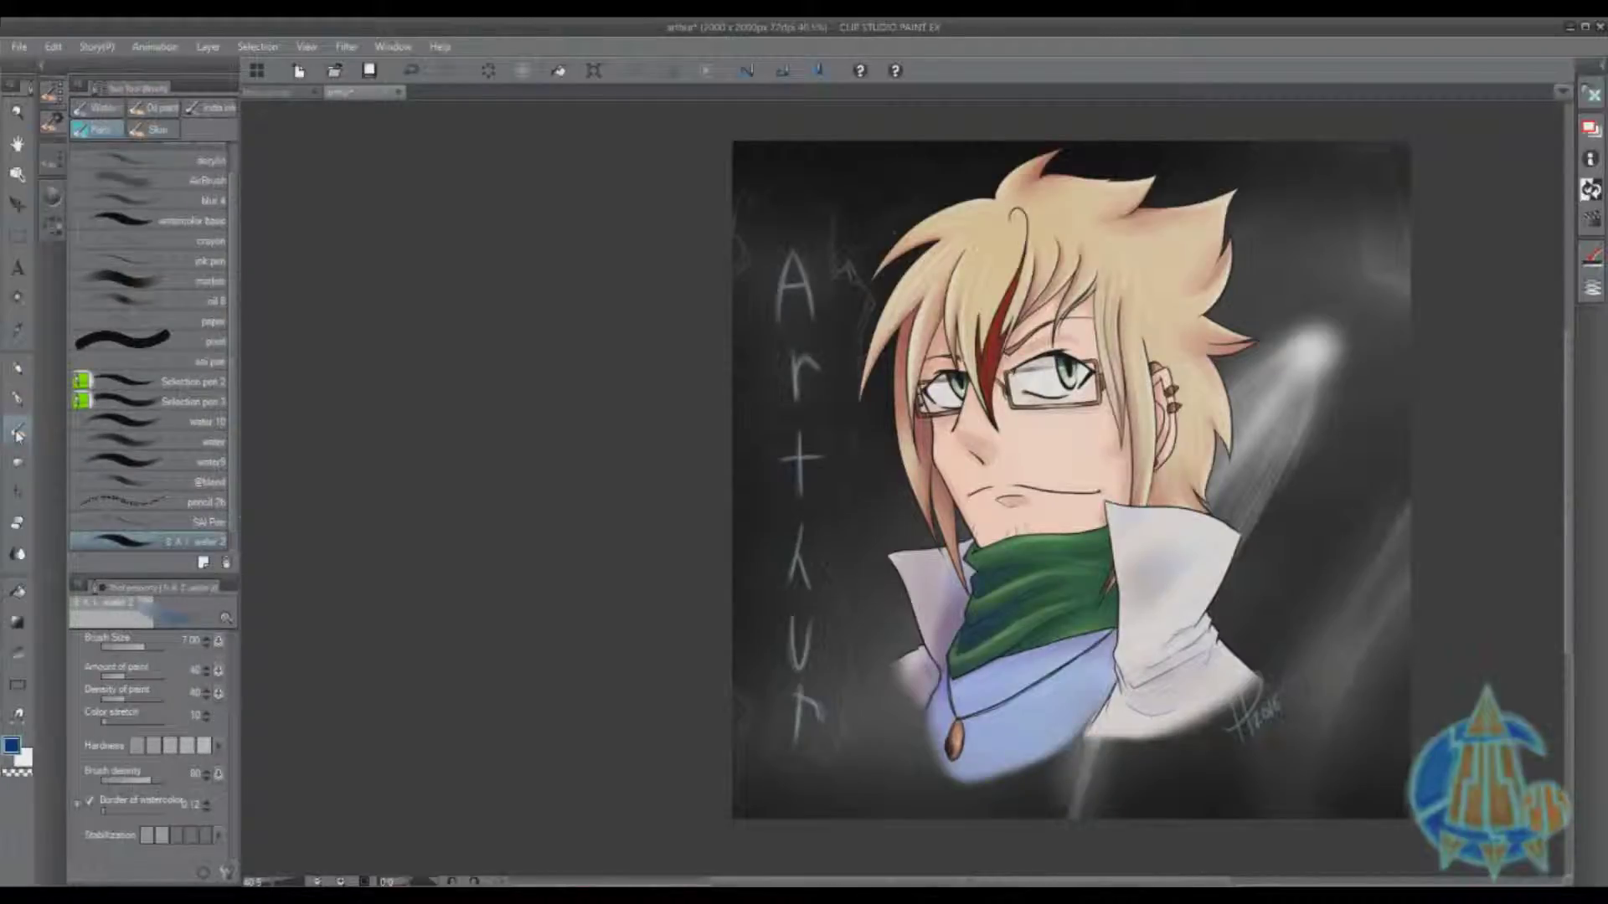
click(155, 129)
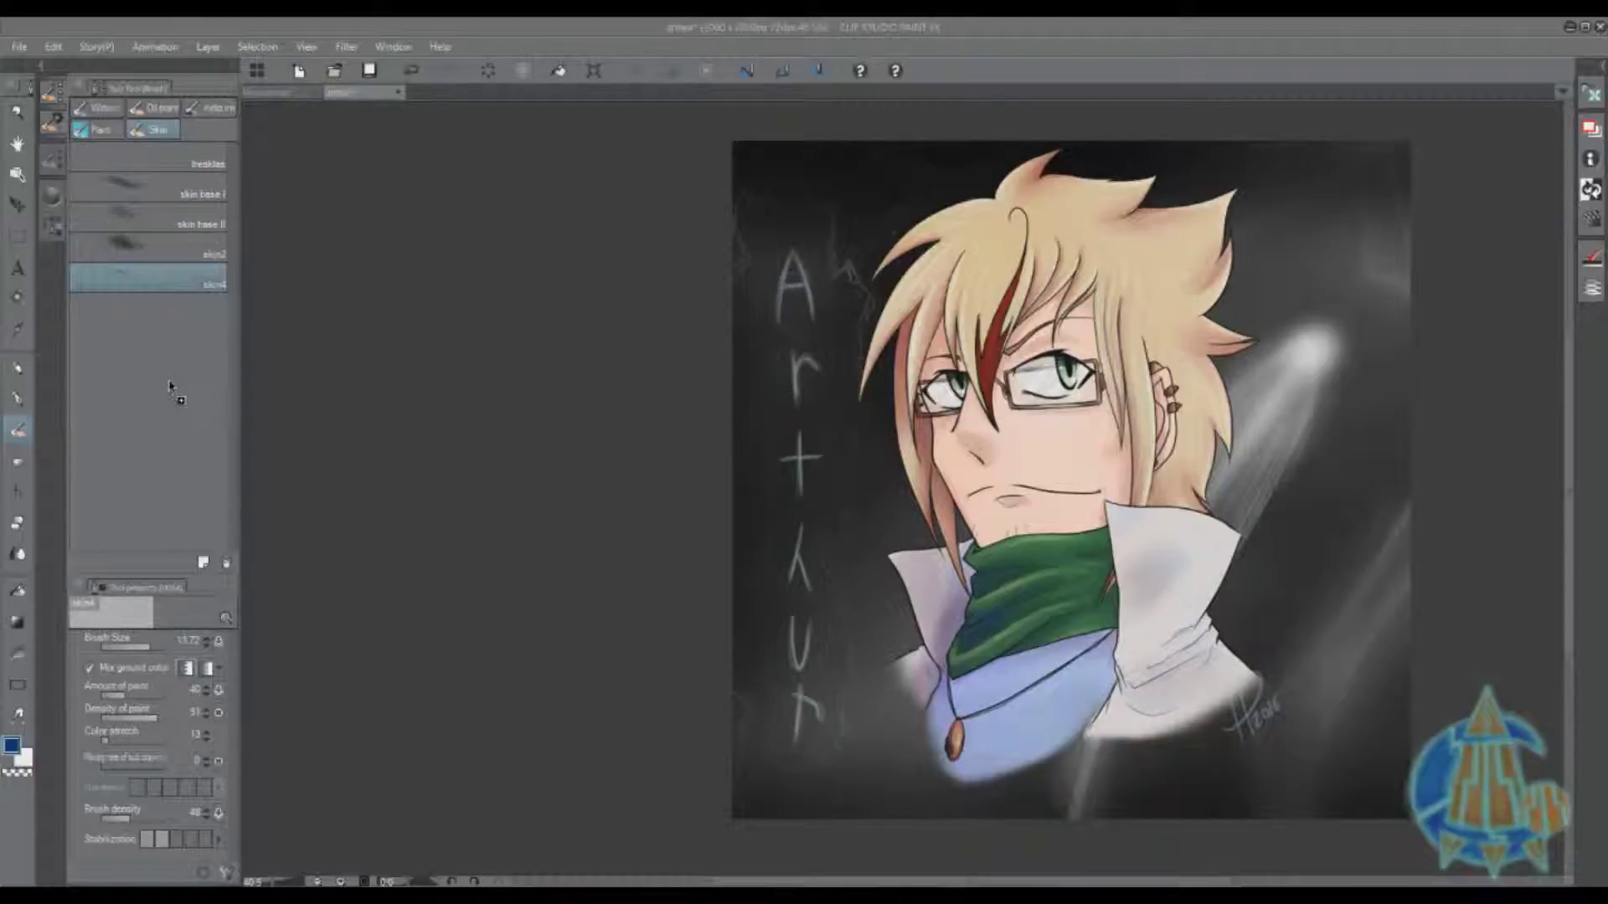
Import the flex nib inker, hard nib ink, inker hard nib and thin inker brushes into the Skin group and select each one.
drag(169, 387, 169, 387)
click(134, 307)
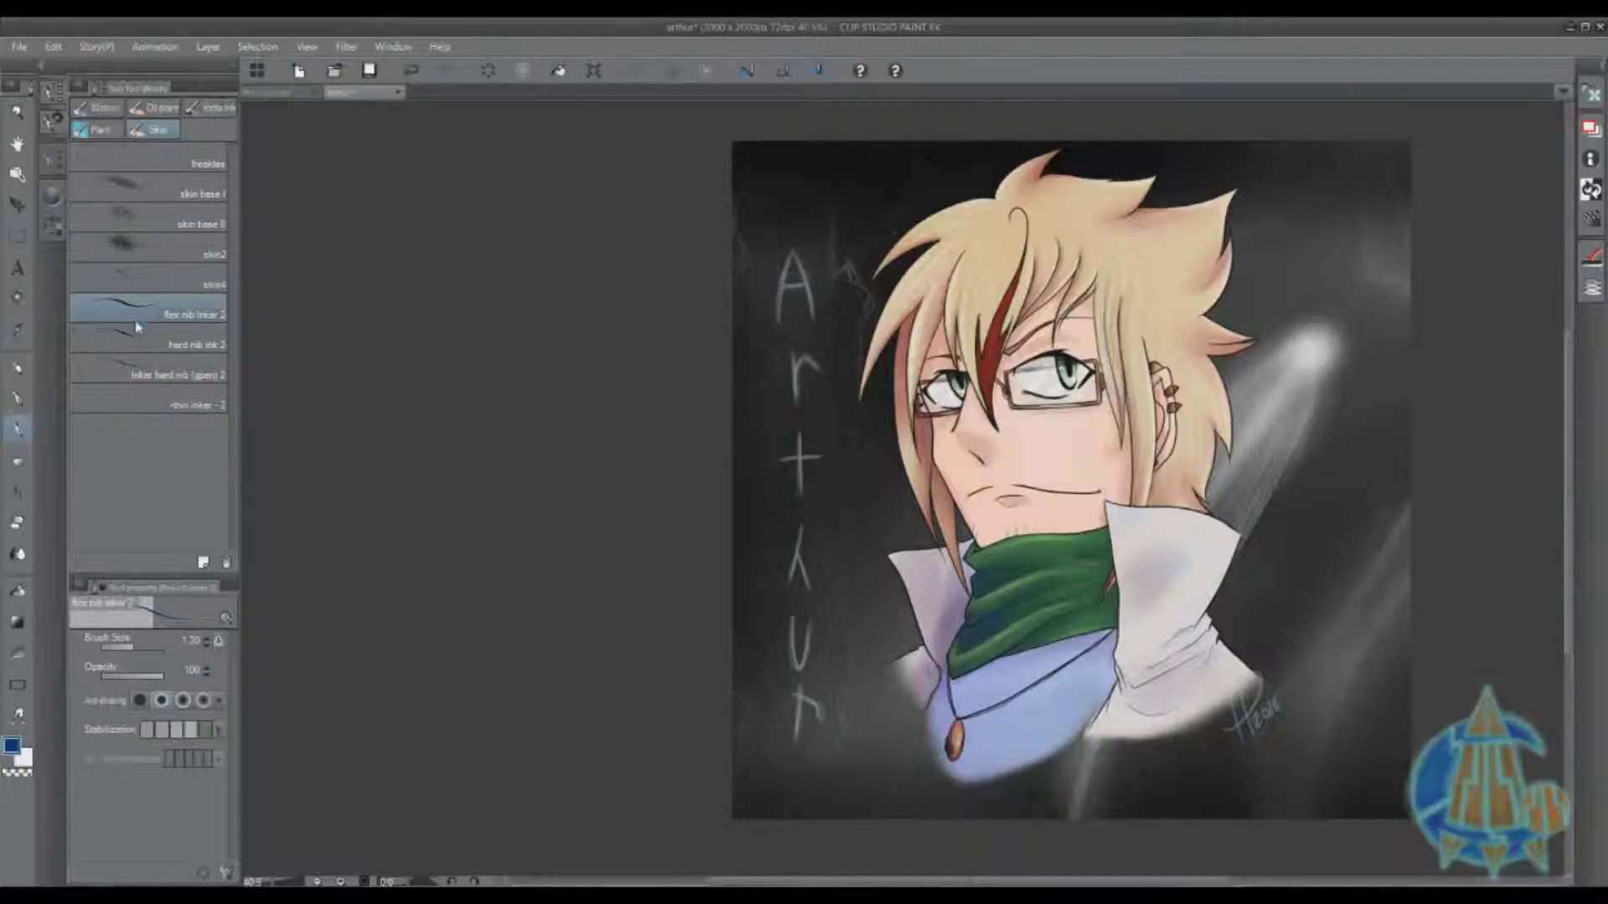
click(137, 331)
click(131, 372)
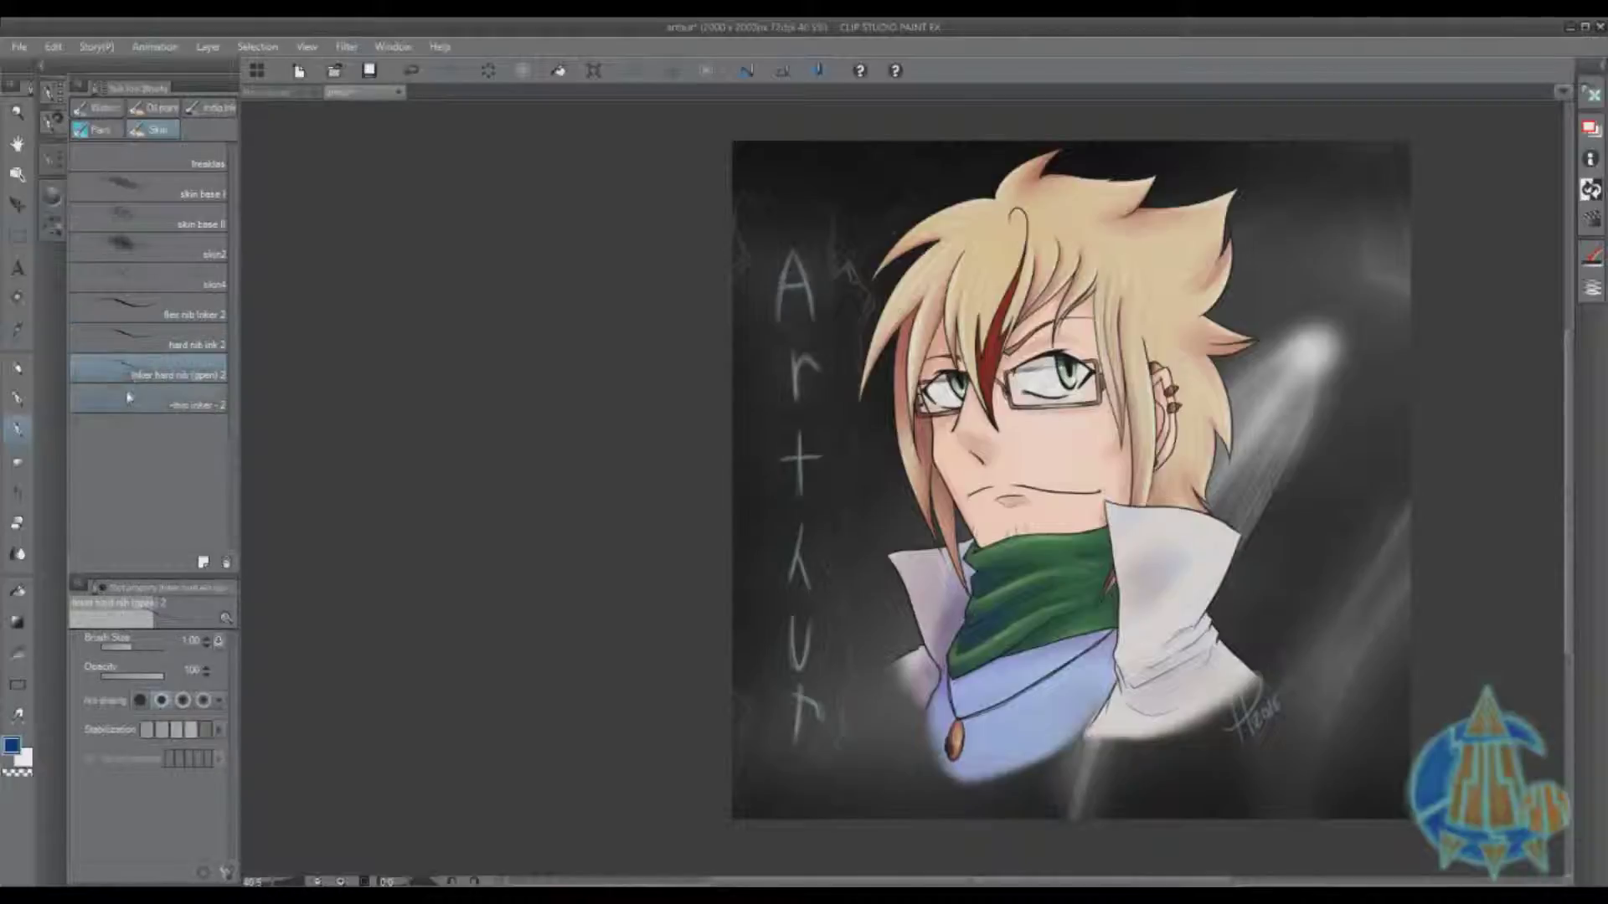
click(128, 398)
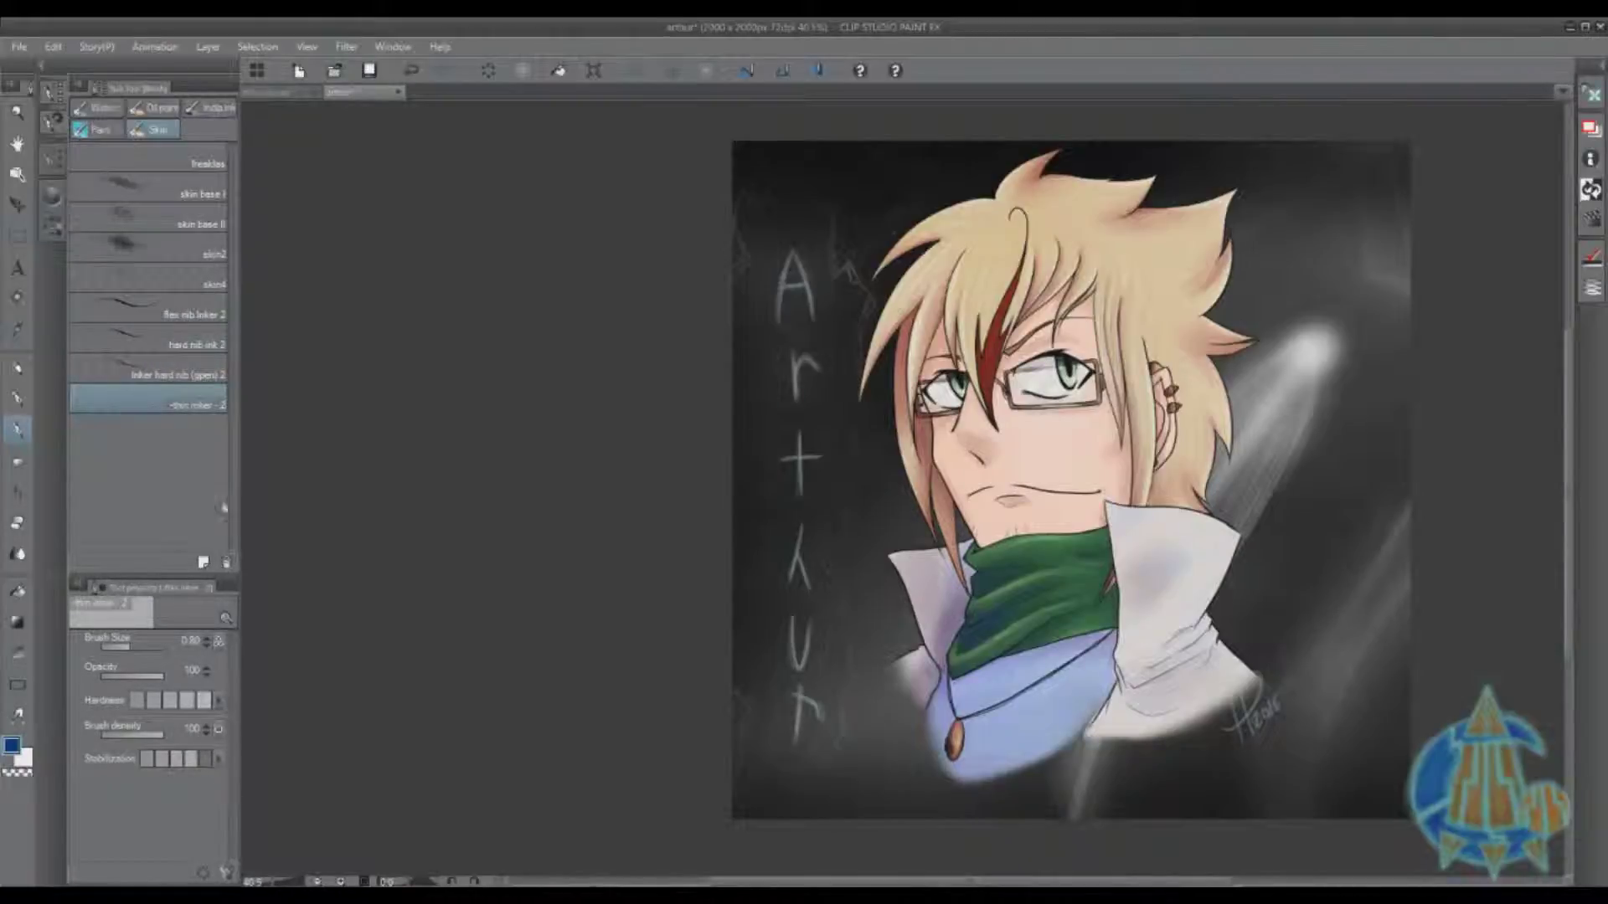
Delete the four imported inker brushes from the Skin group.
click(226, 563)
click(816, 350)
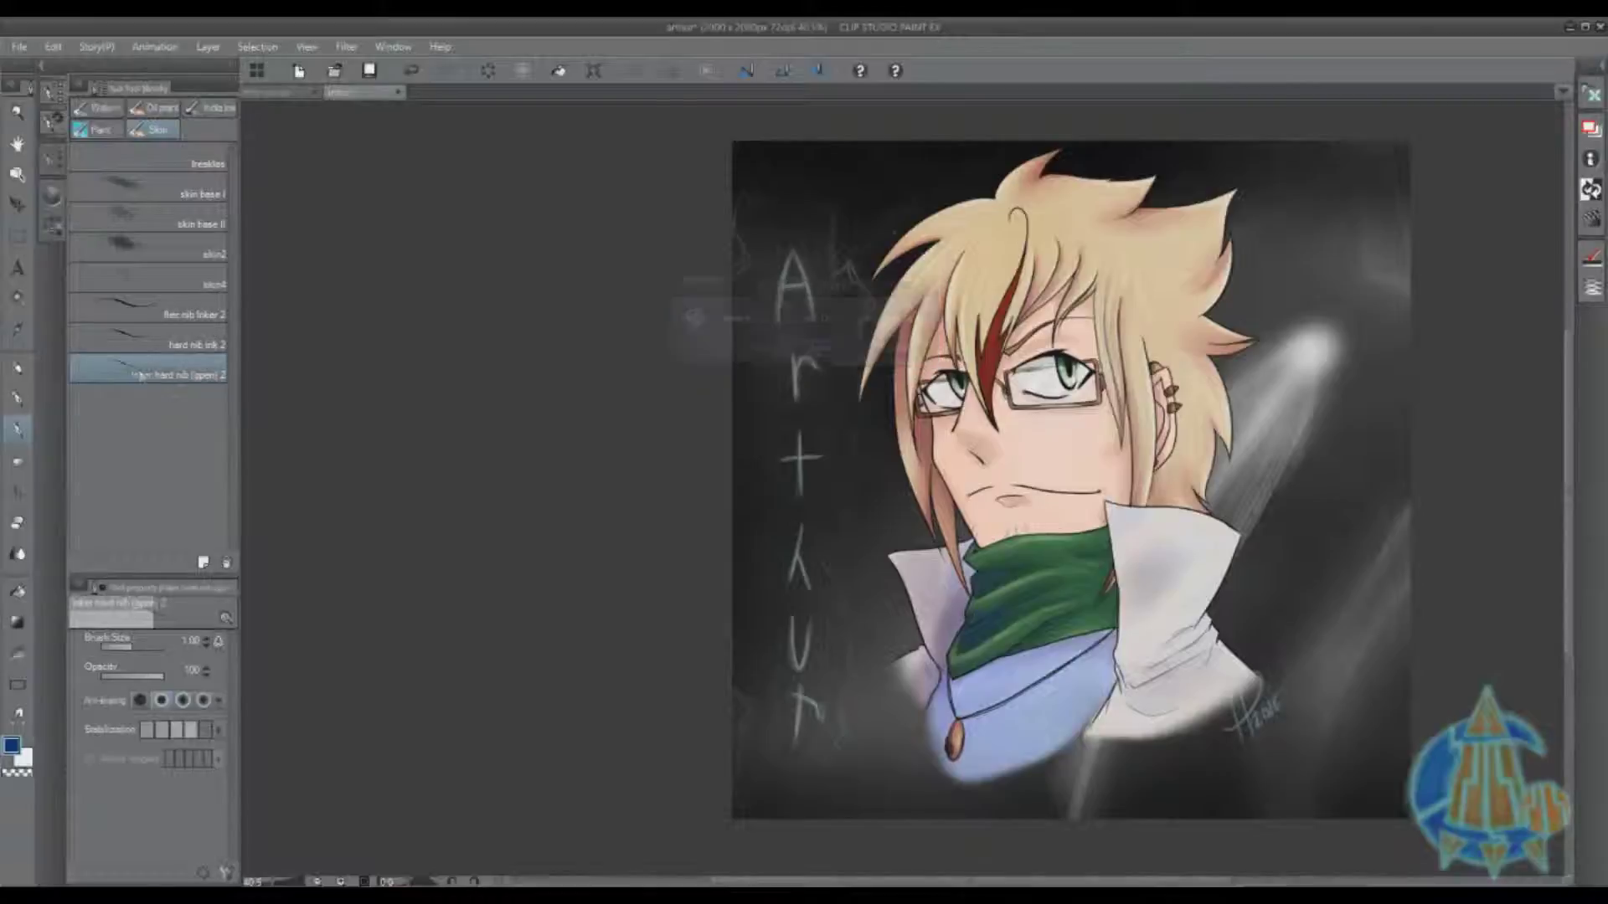
click(226, 563)
click(814, 352)
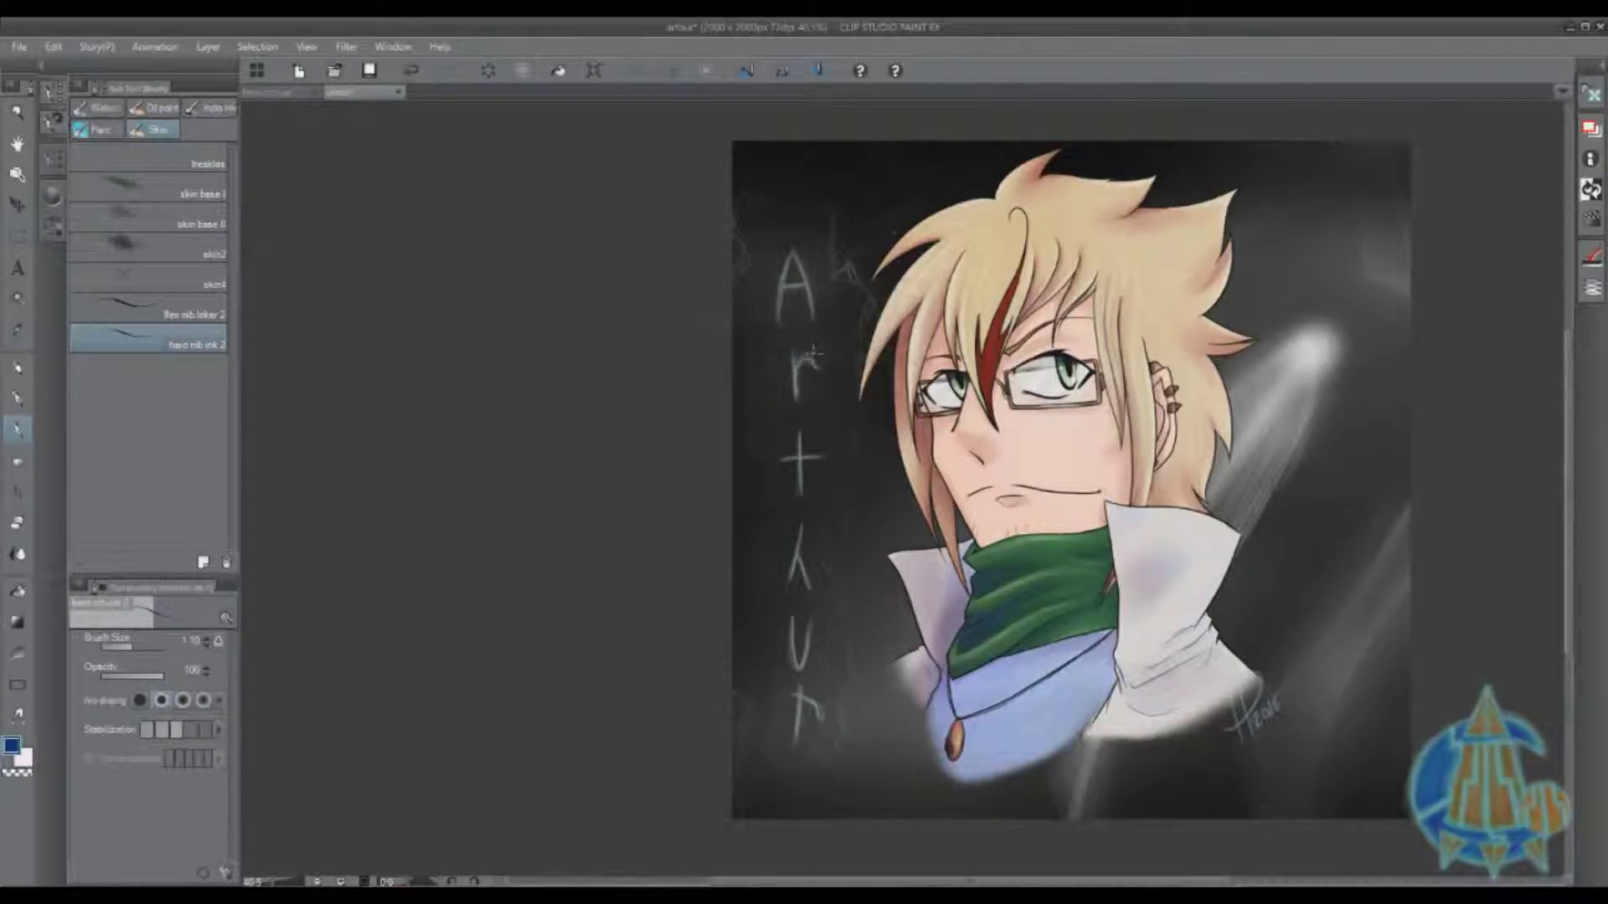
click(226, 562)
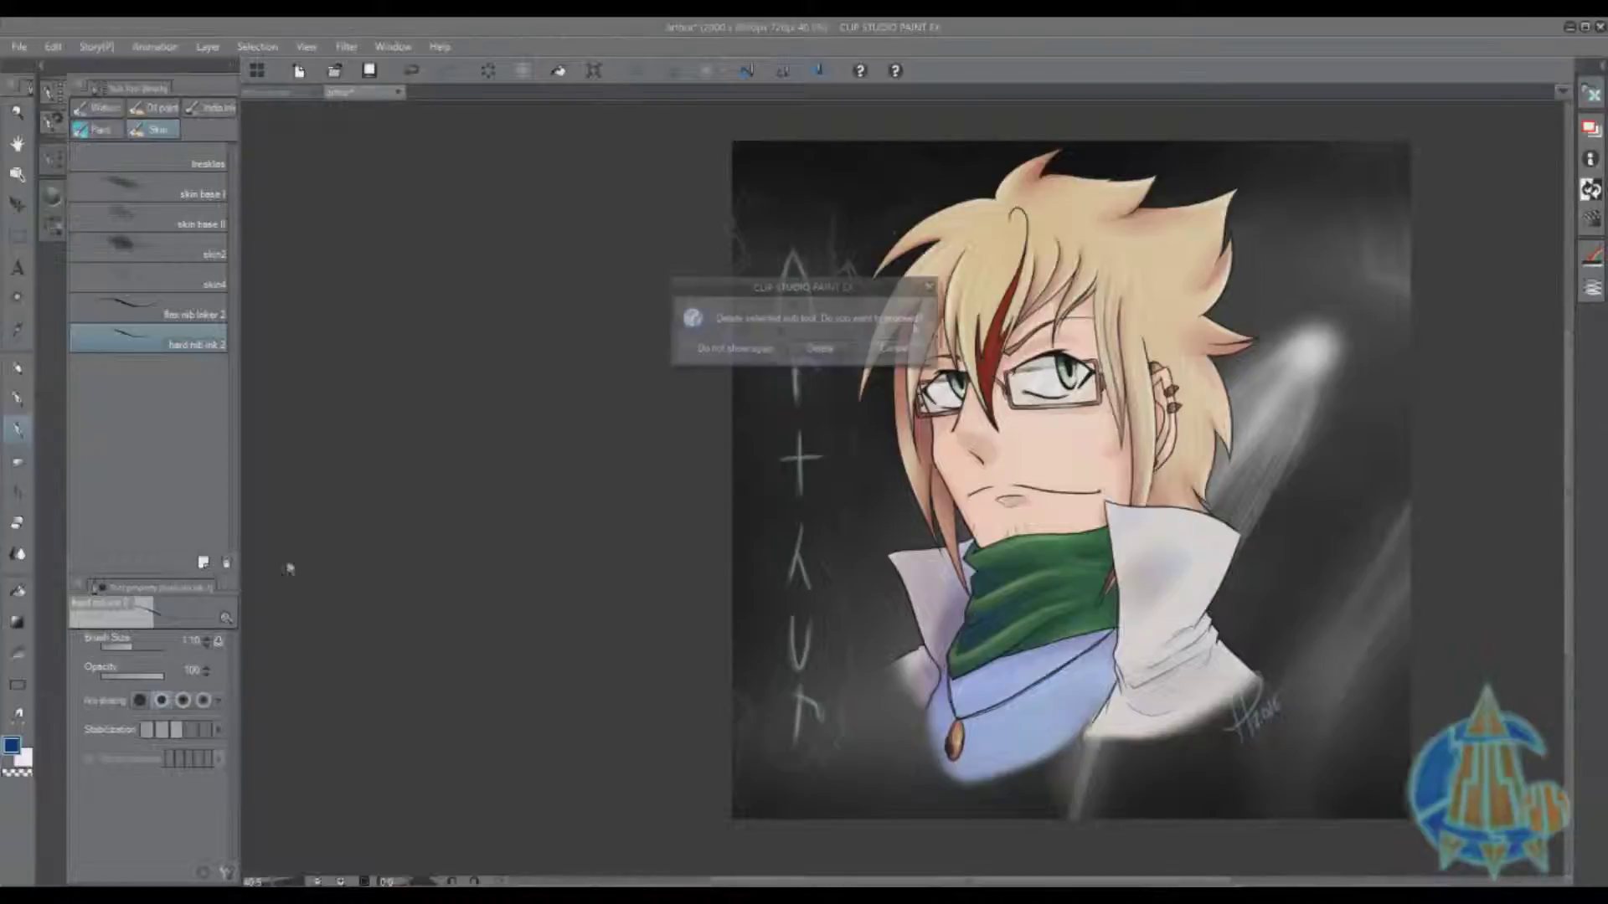
click(819, 349)
click(226, 563)
click(827, 352)
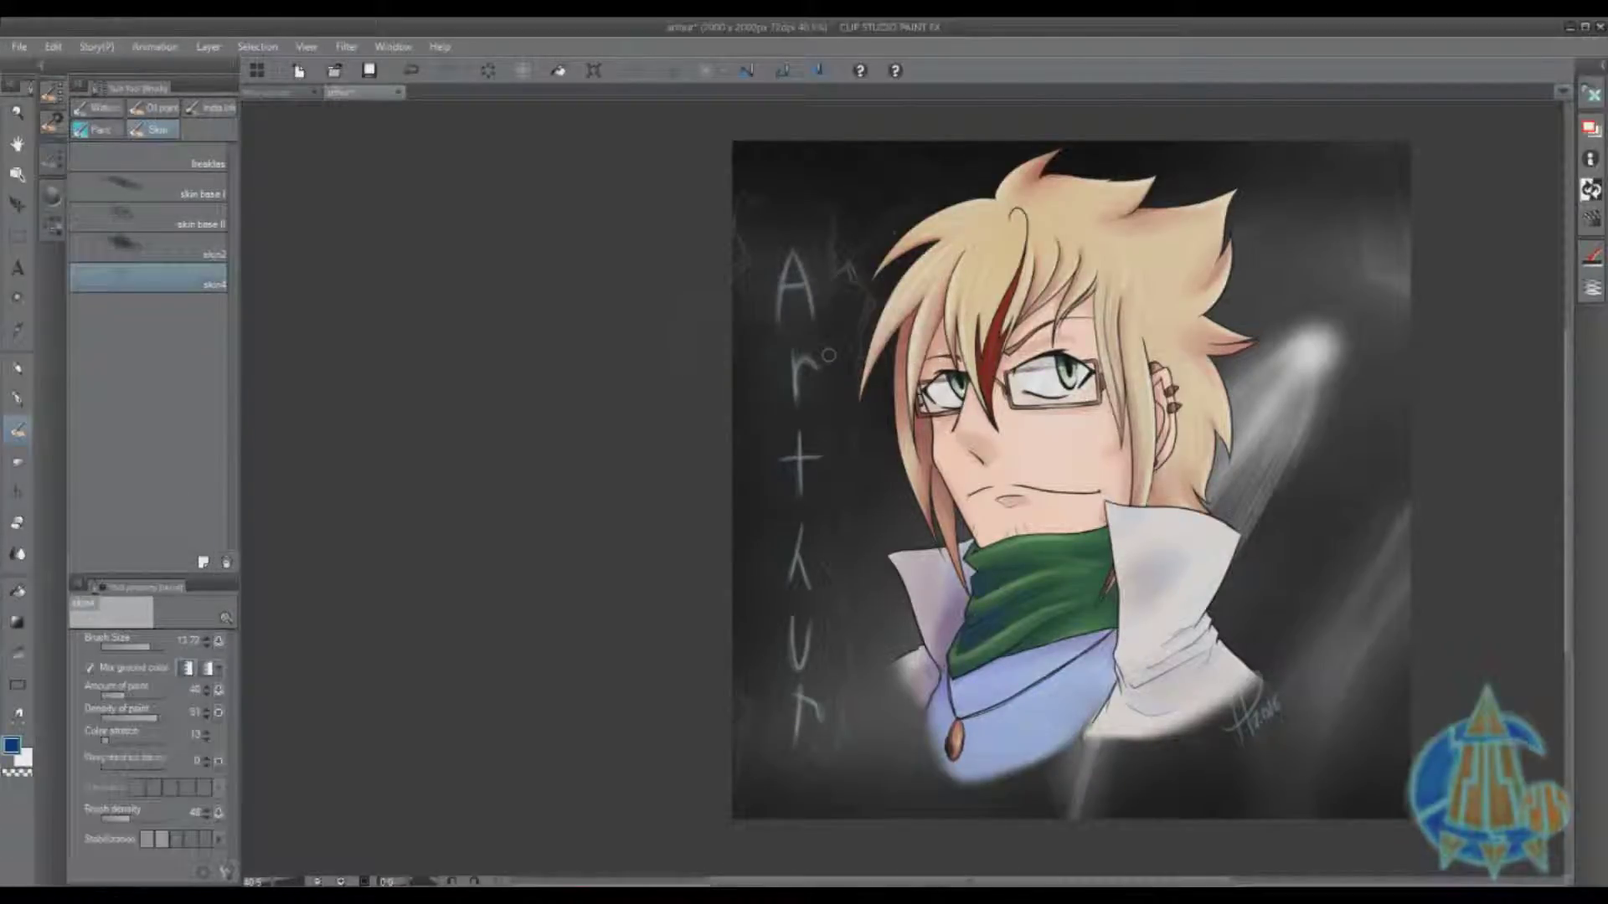
Display the Pen tool's sub tools for inking and return to the Skin brushes.
click(16, 400)
click(128, 116)
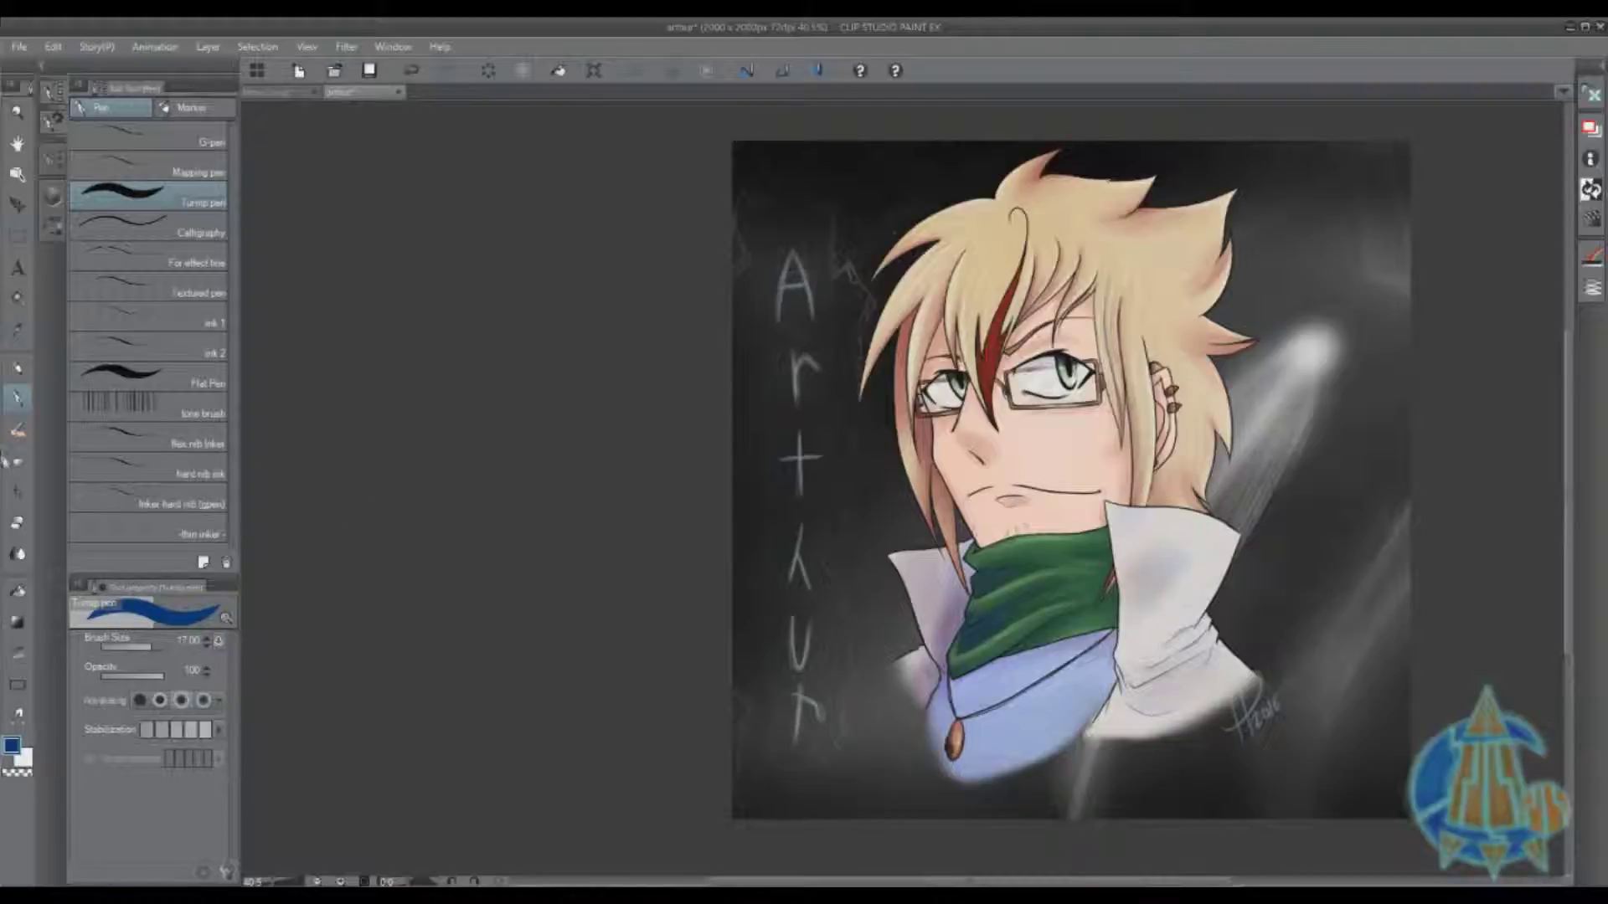
click(19, 429)
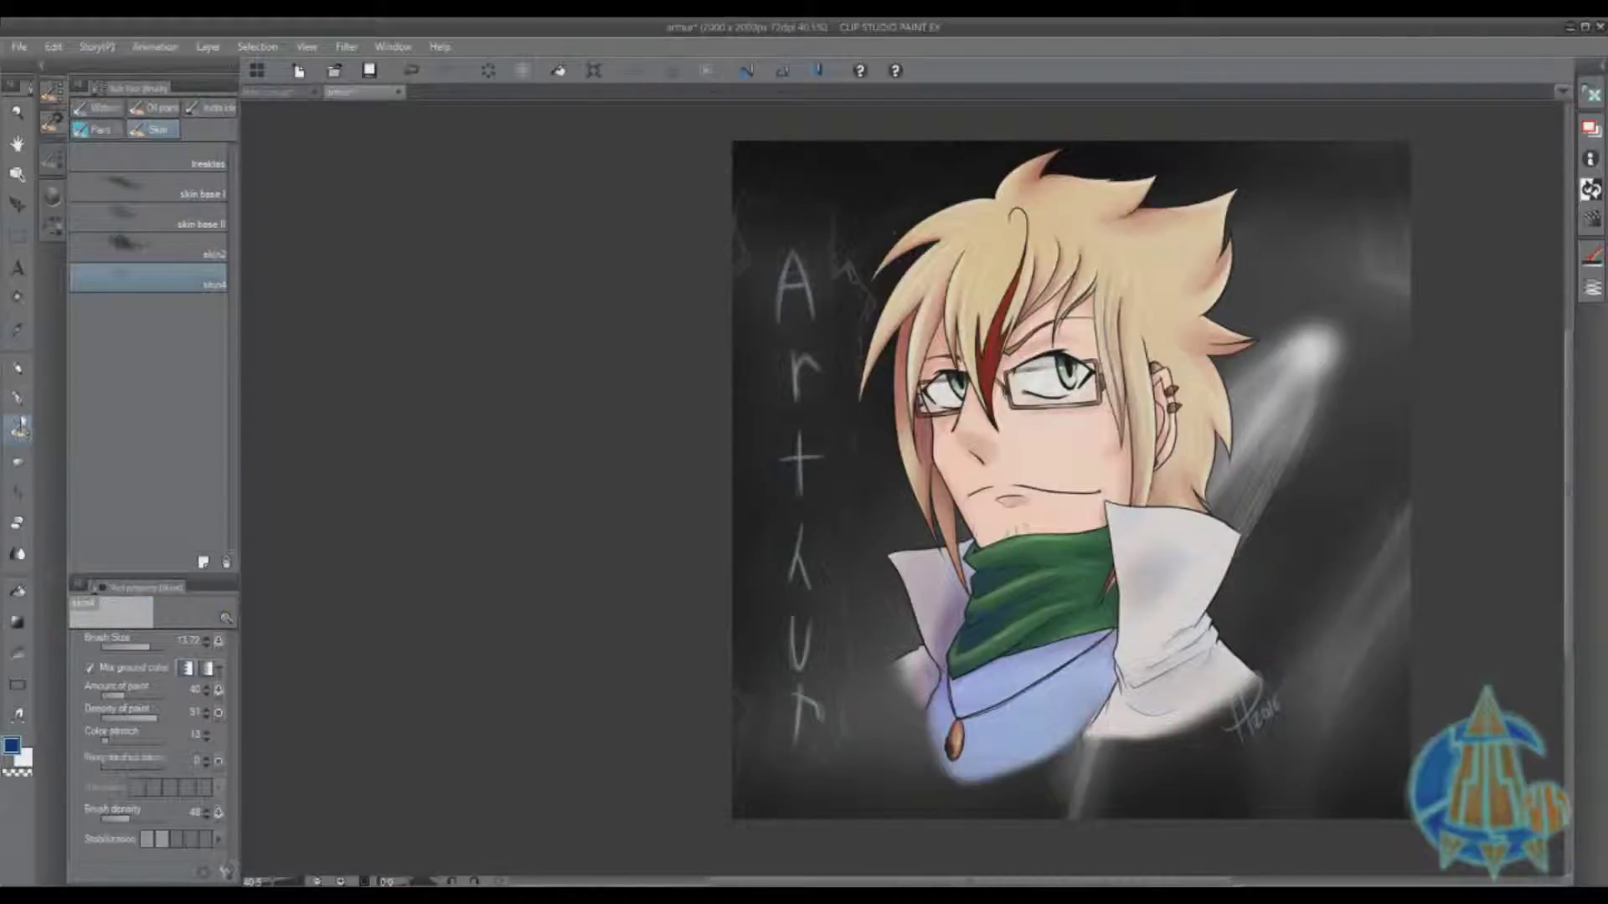
click(105, 130)
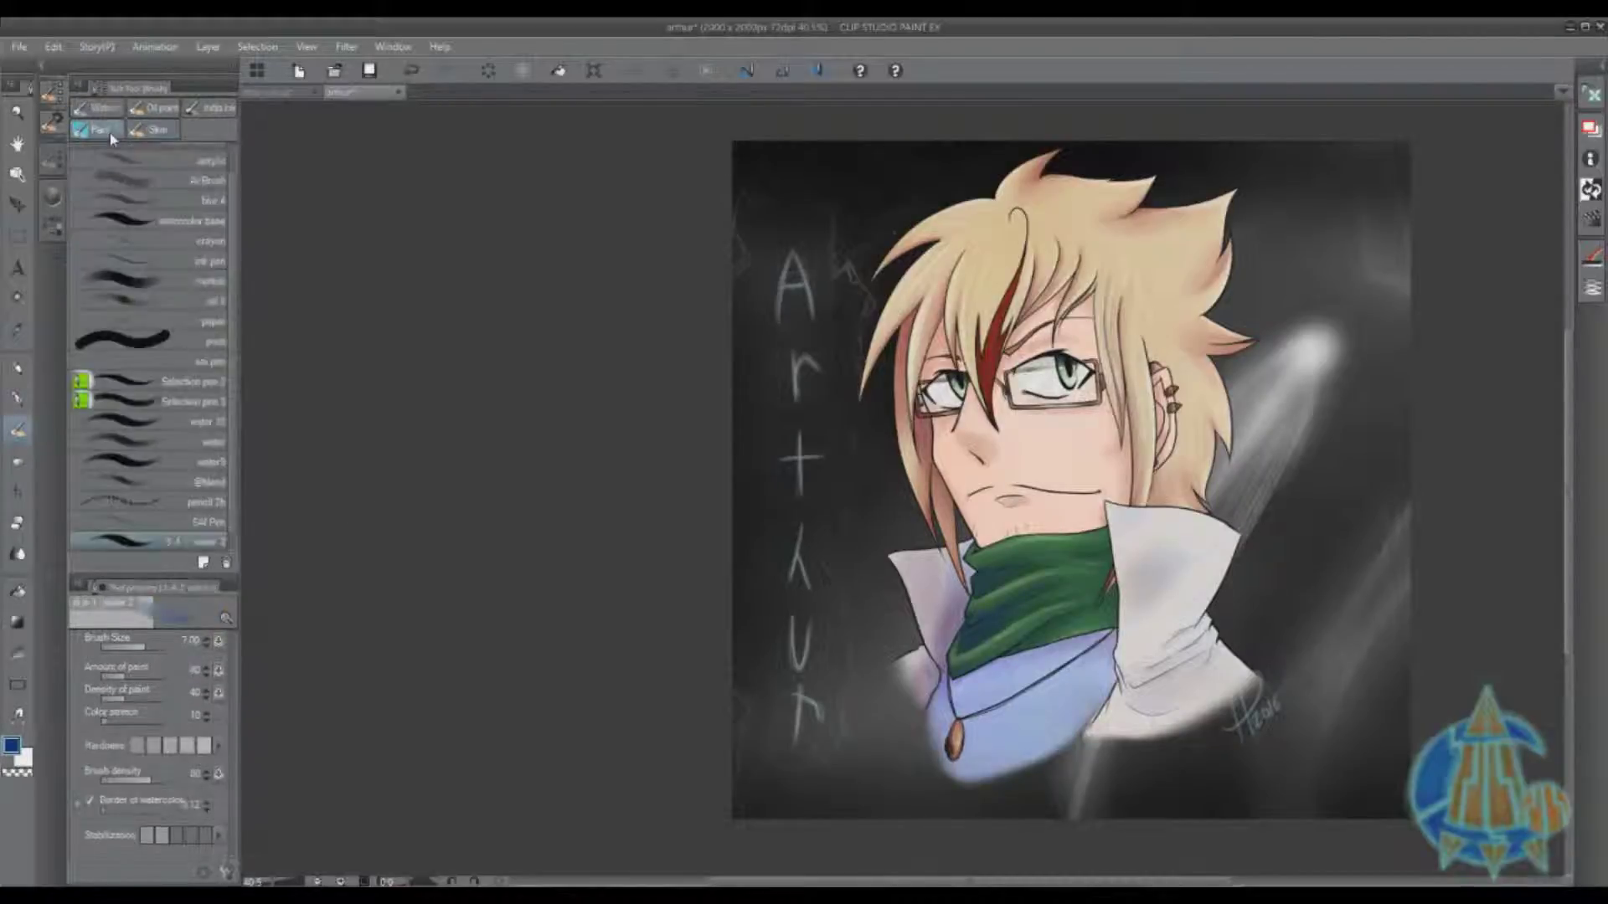
click(129, 188)
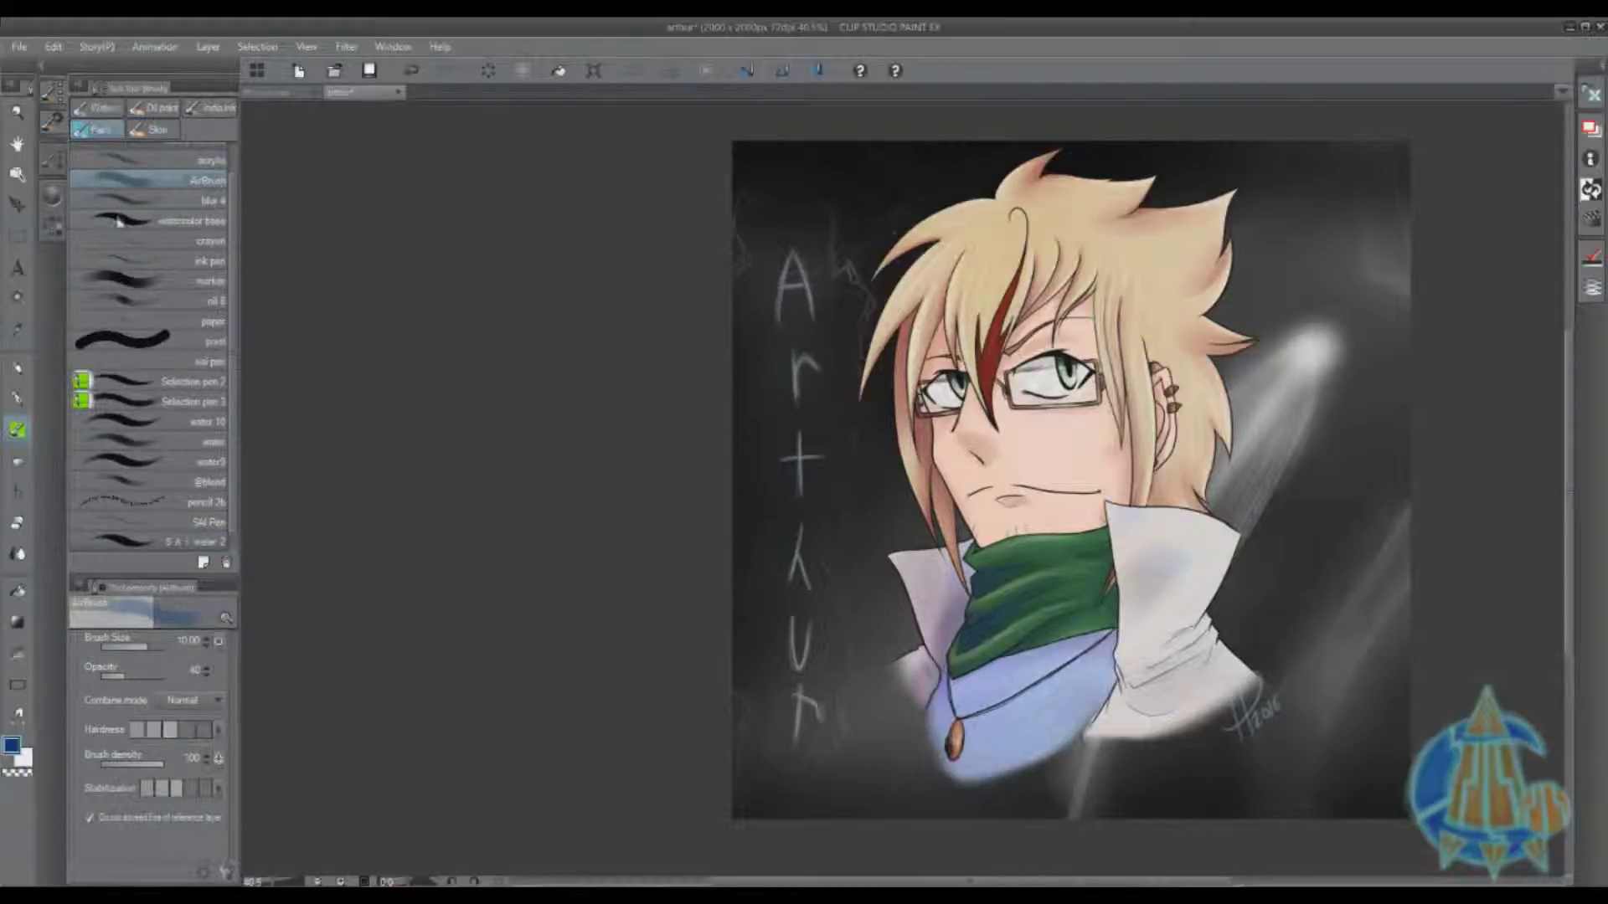
click(119, 204)
click(126, 486)
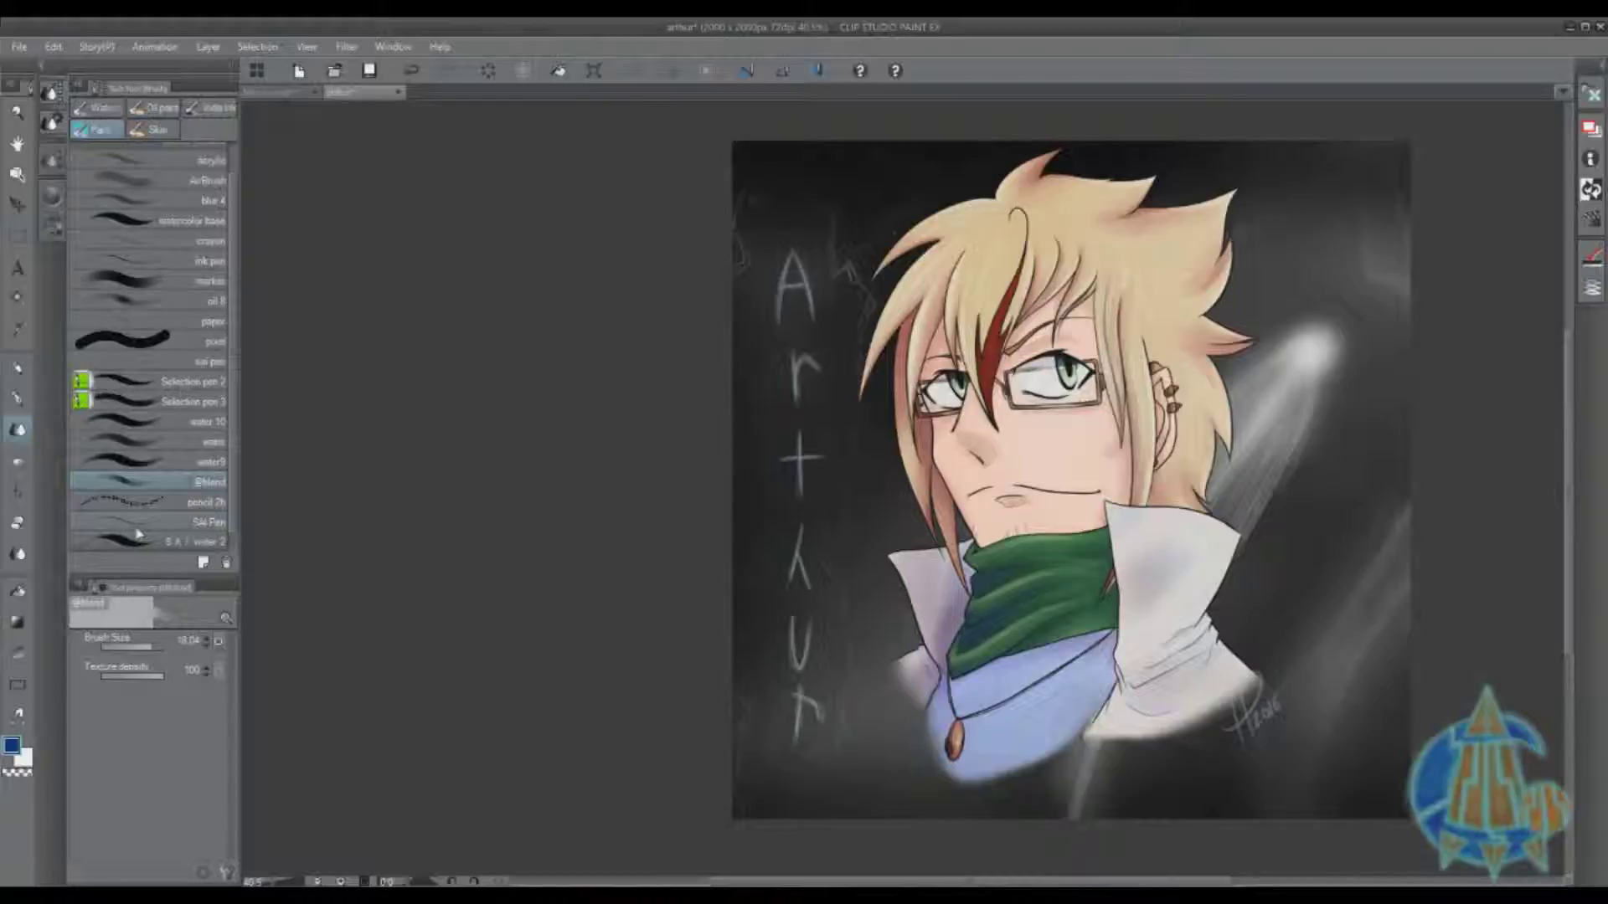
click(137, 525)
click(130, 461)
click(128, 423)
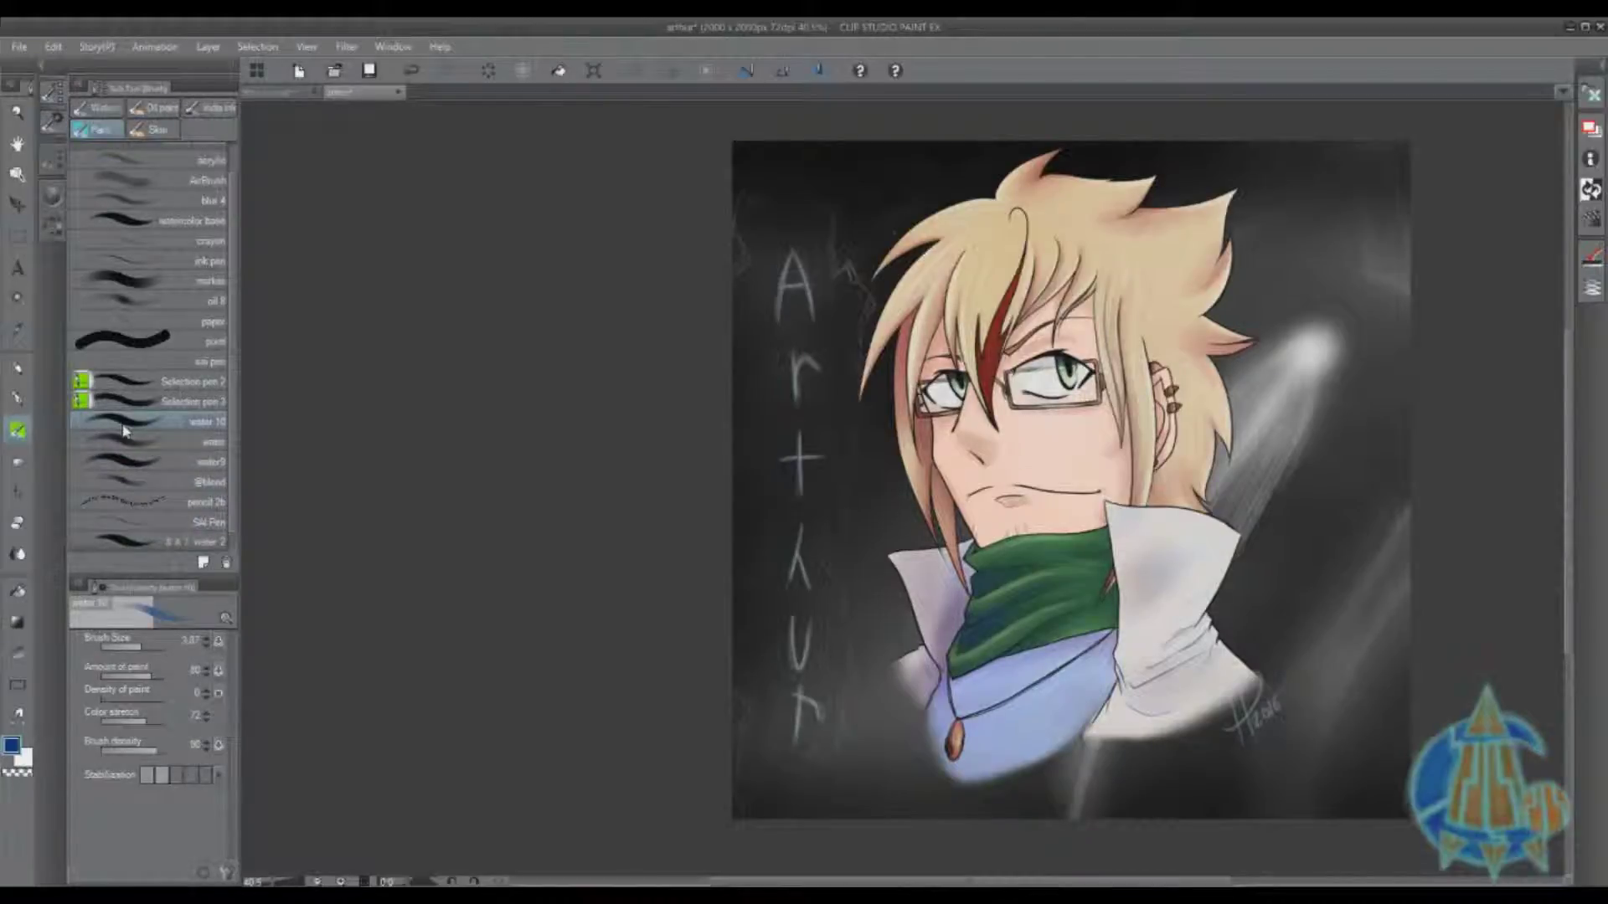
scroll(136, 432, up, 1)
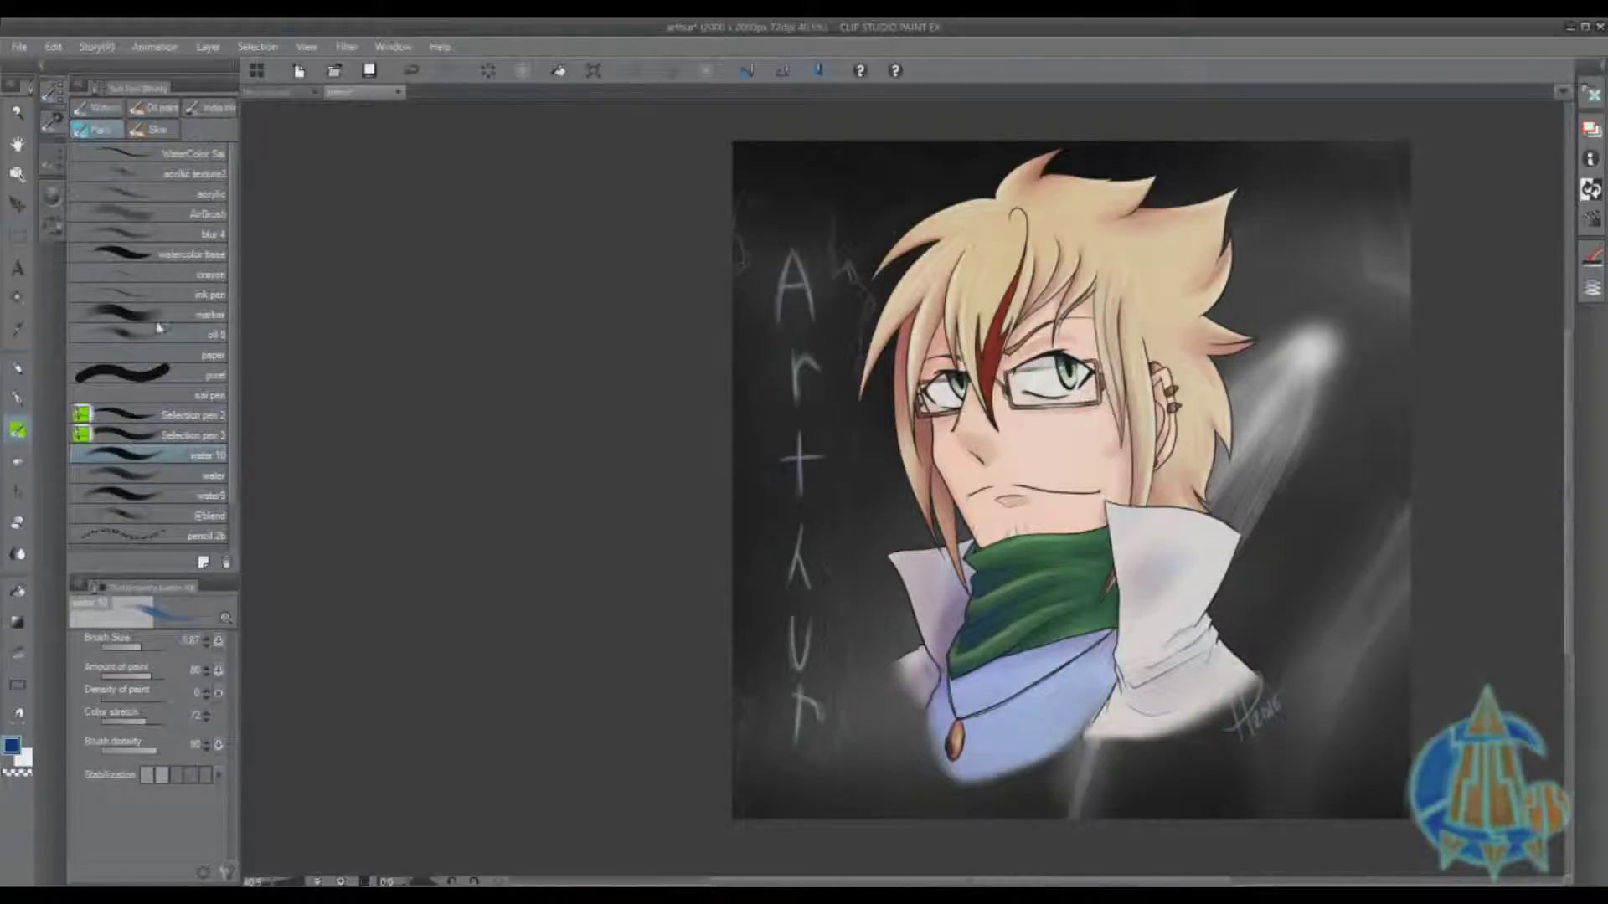
click(149, 278)
click(153, 294)
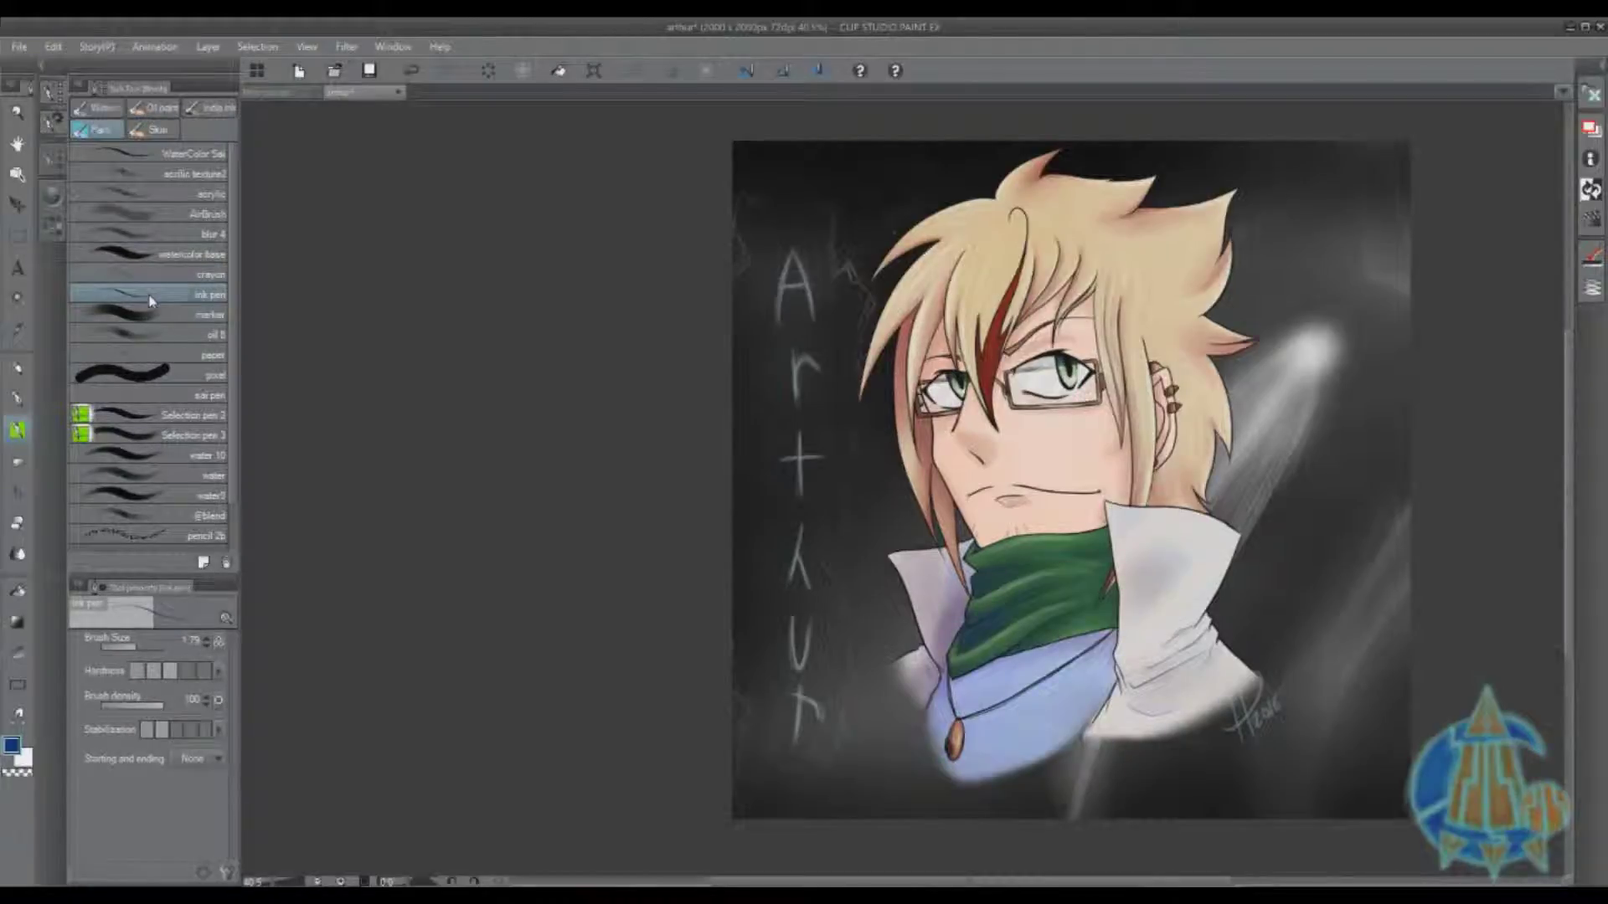
Compare the Skin and Paint brush groups and display the Pencil tool's sub tools.
click(149, 129)
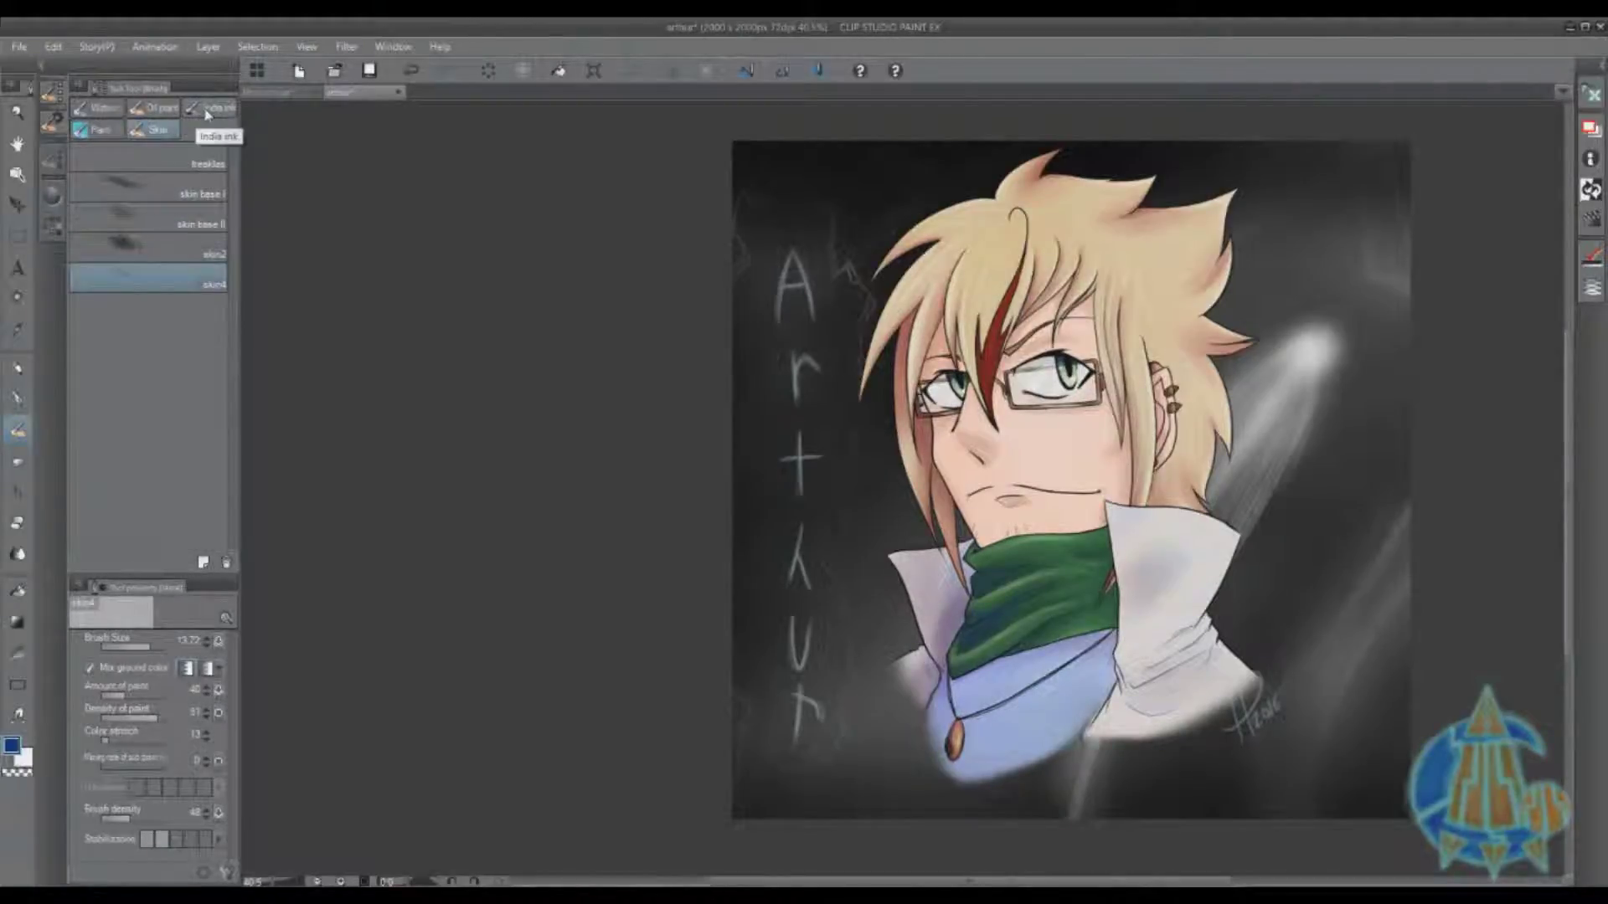
click(104, 130)
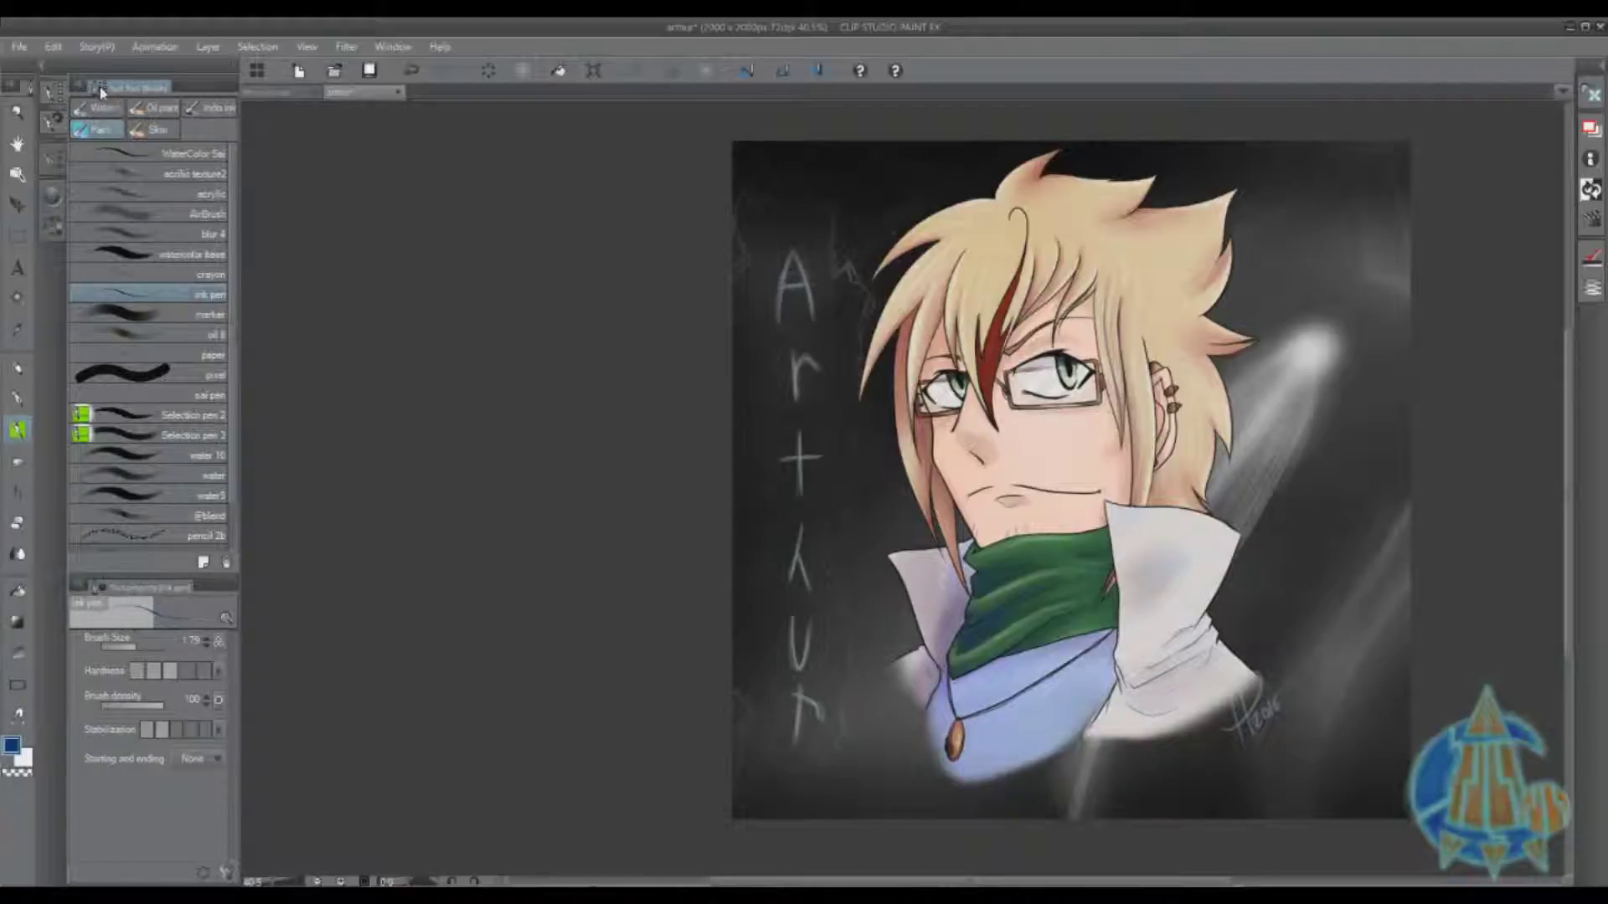
click(139, 130)
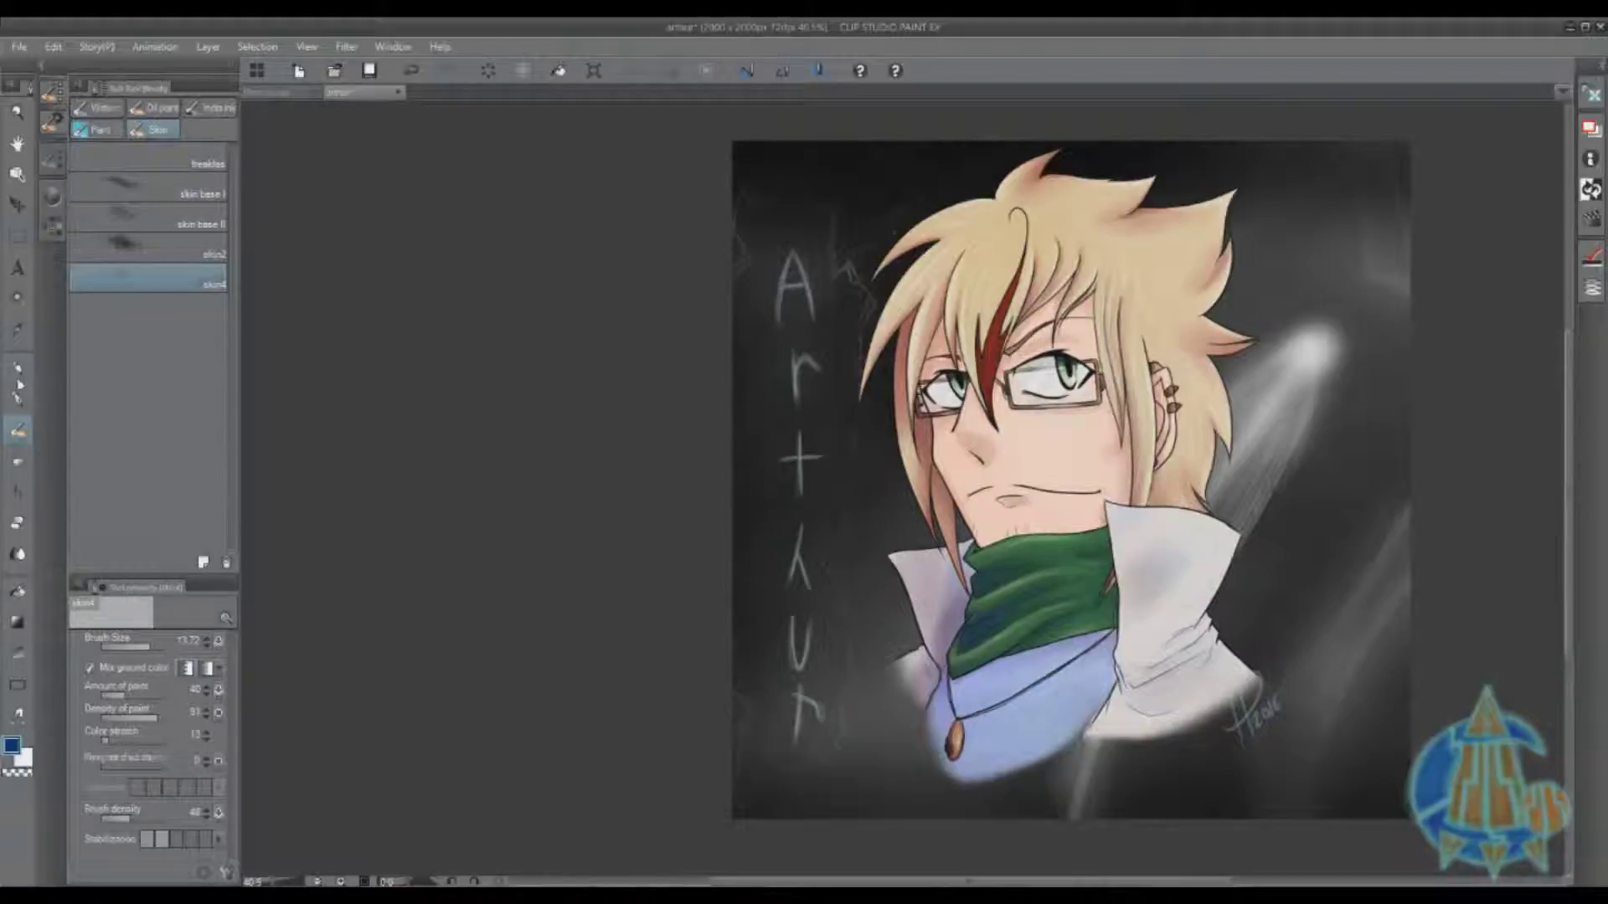
click(17, 397)
click(17, 368)
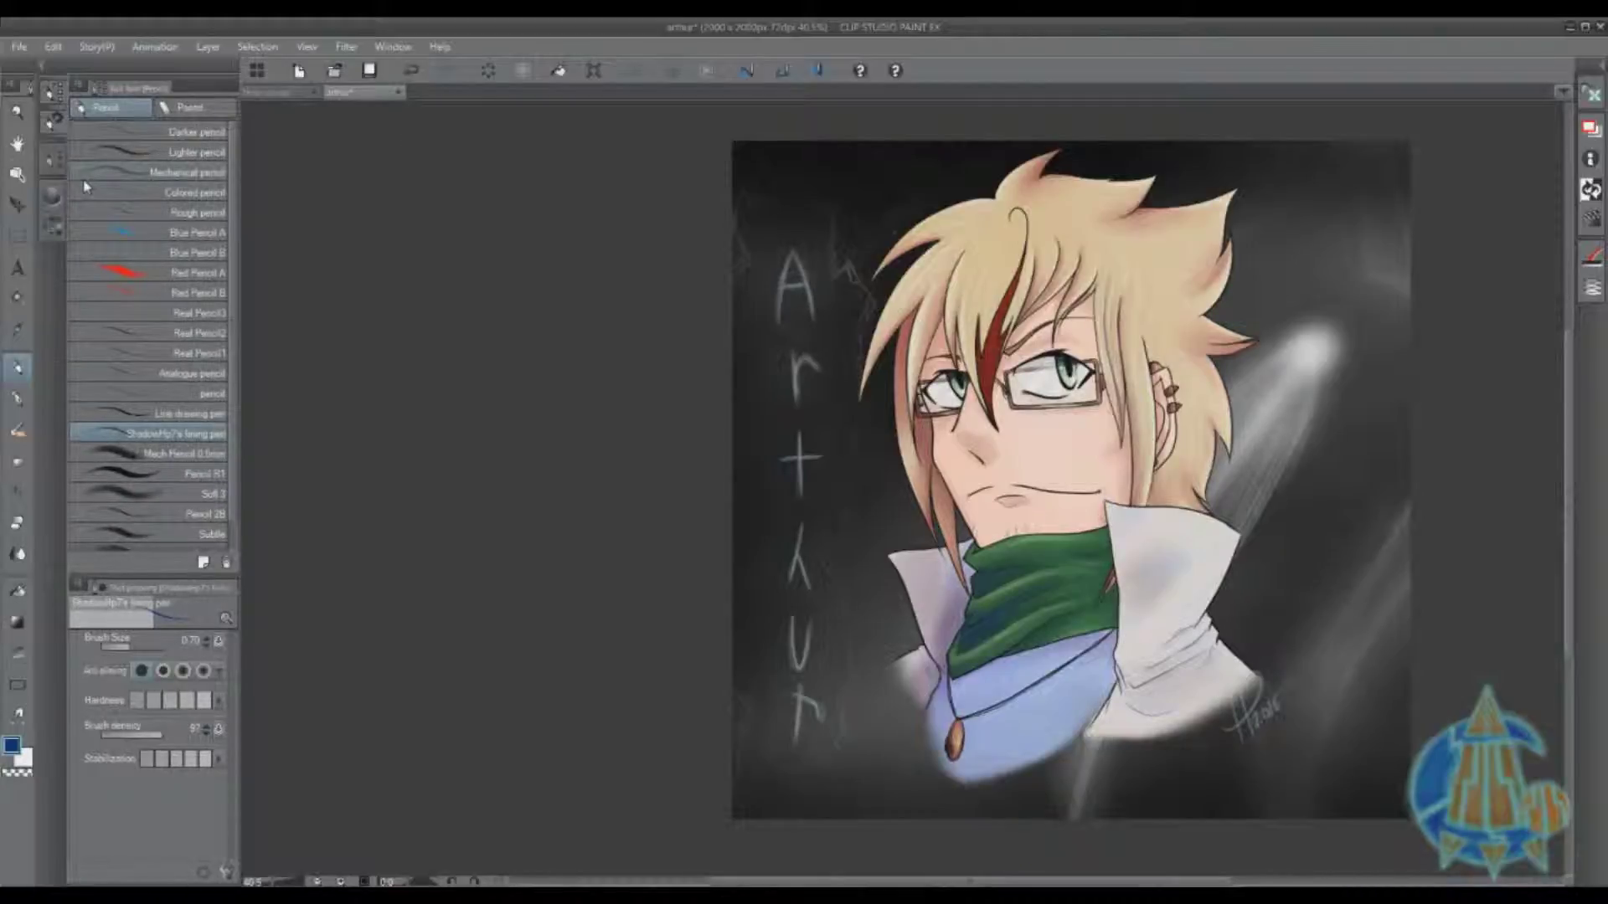
Expand the color dock, browse the Copic 358 color set and return to the Additional color set.
click(52, 199)
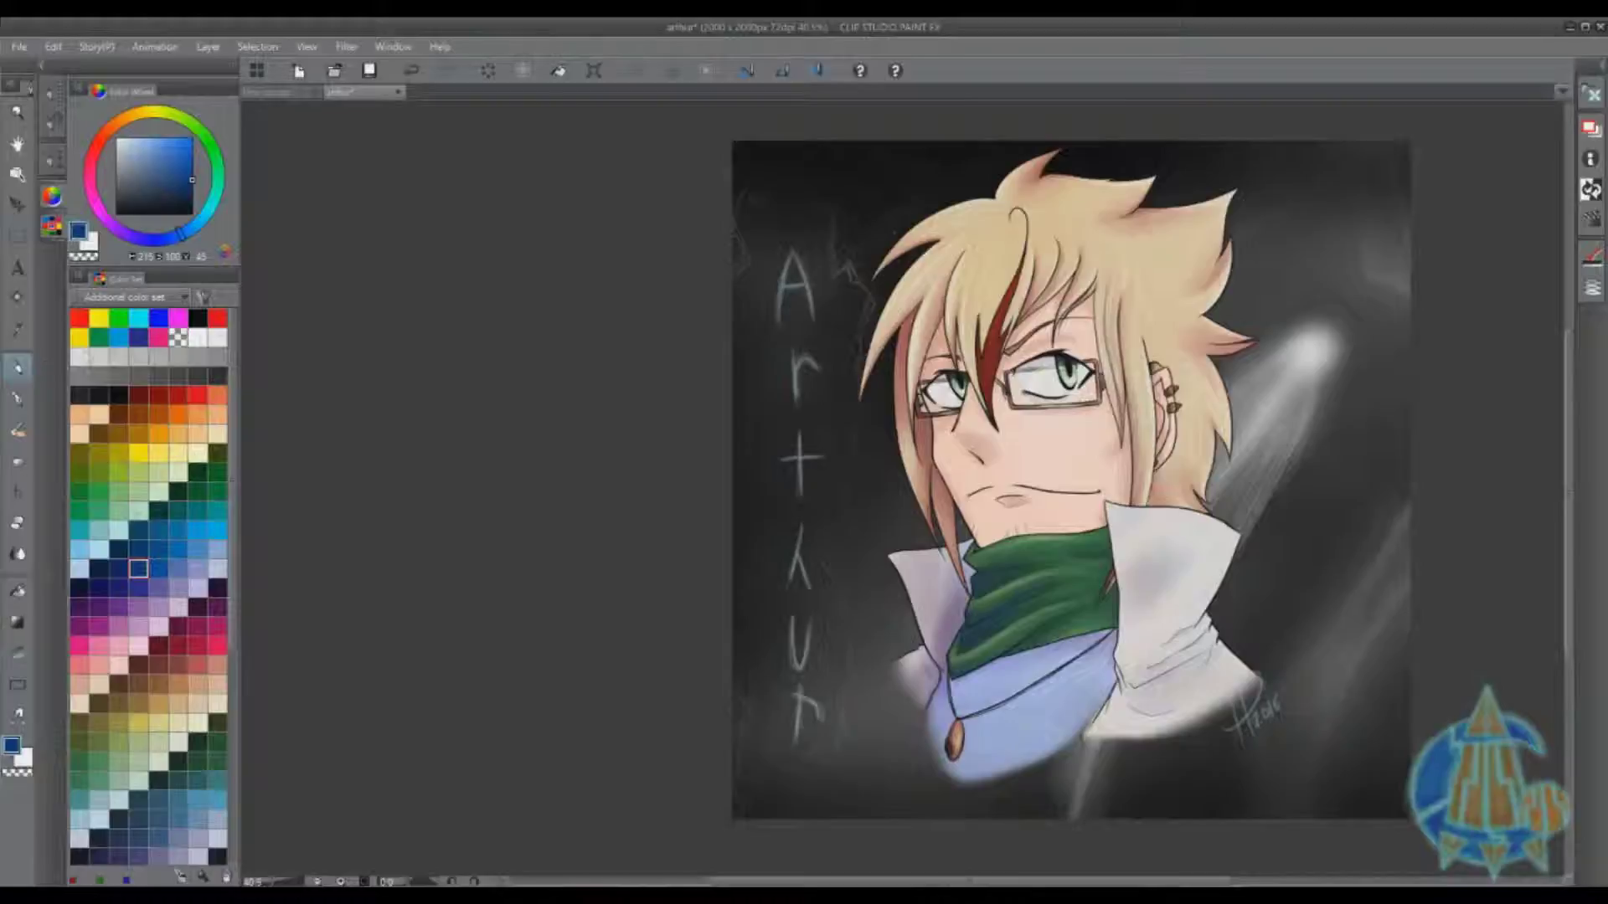
scroll(160, 484, down, 10)
scroll(125, 526, up, 10)
click(159, 305)
click(112, 559)
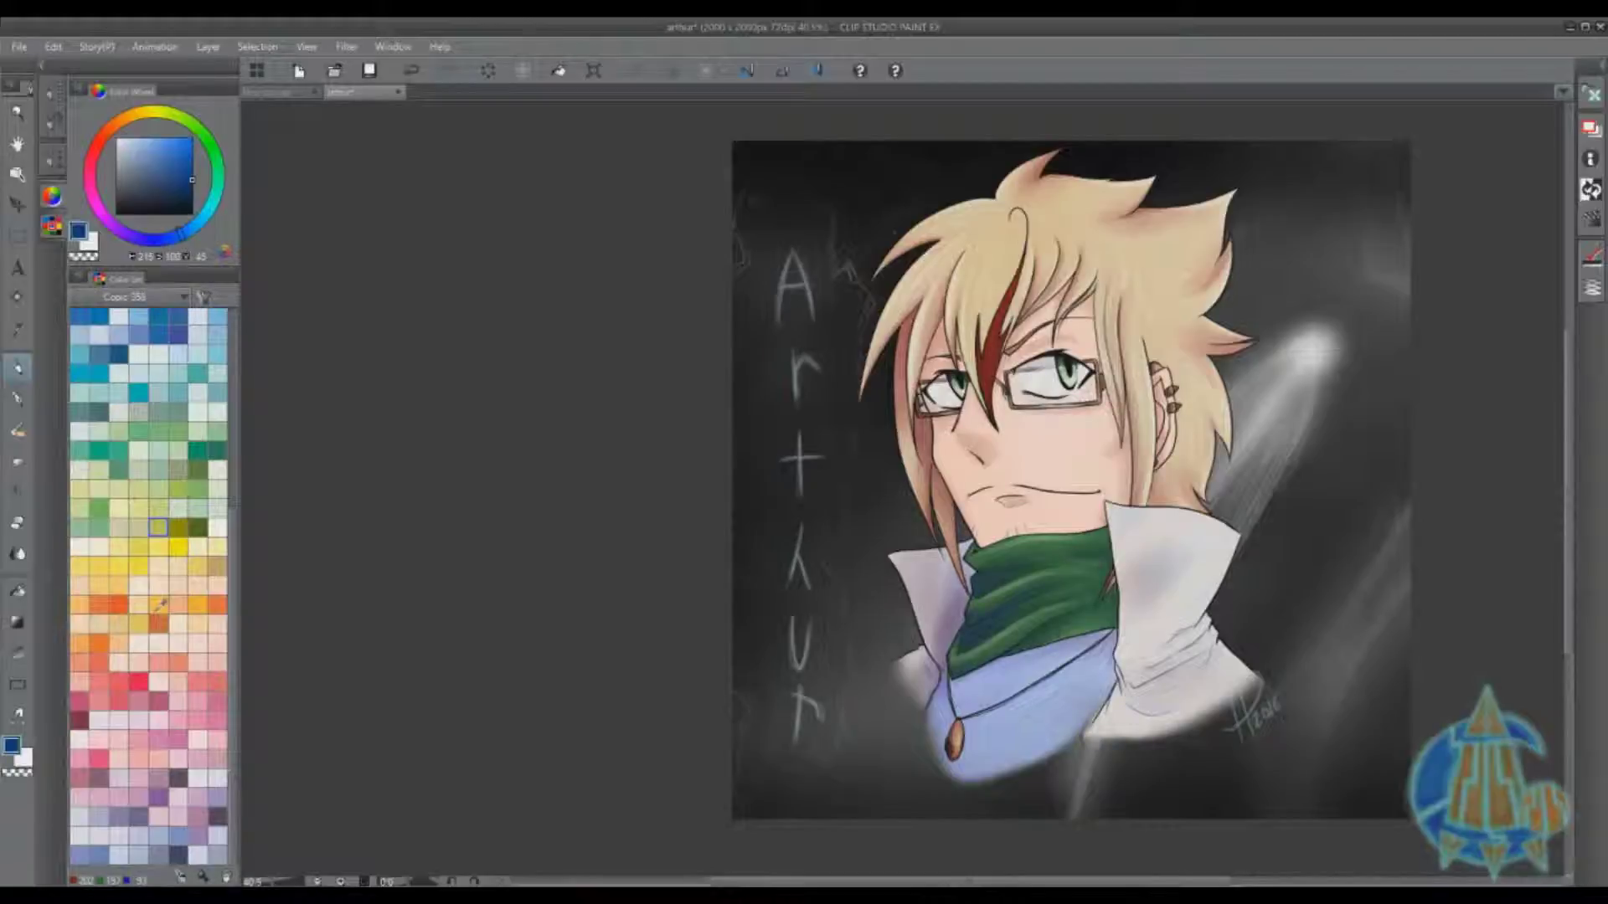
scroll(159, 586, up, 5)
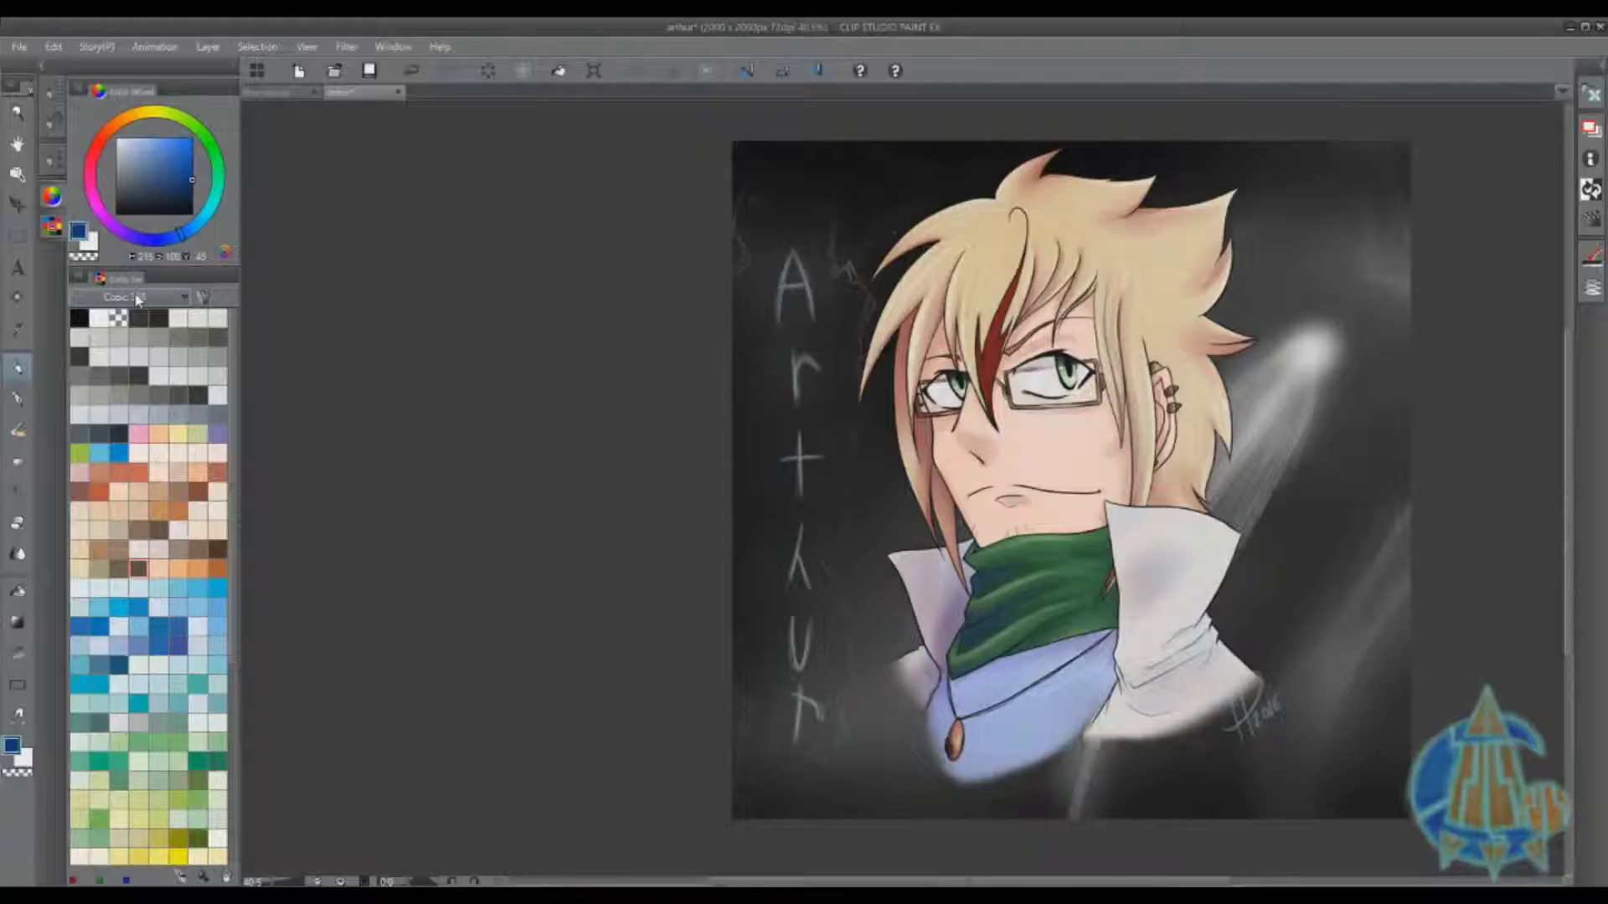
click(138, 299)
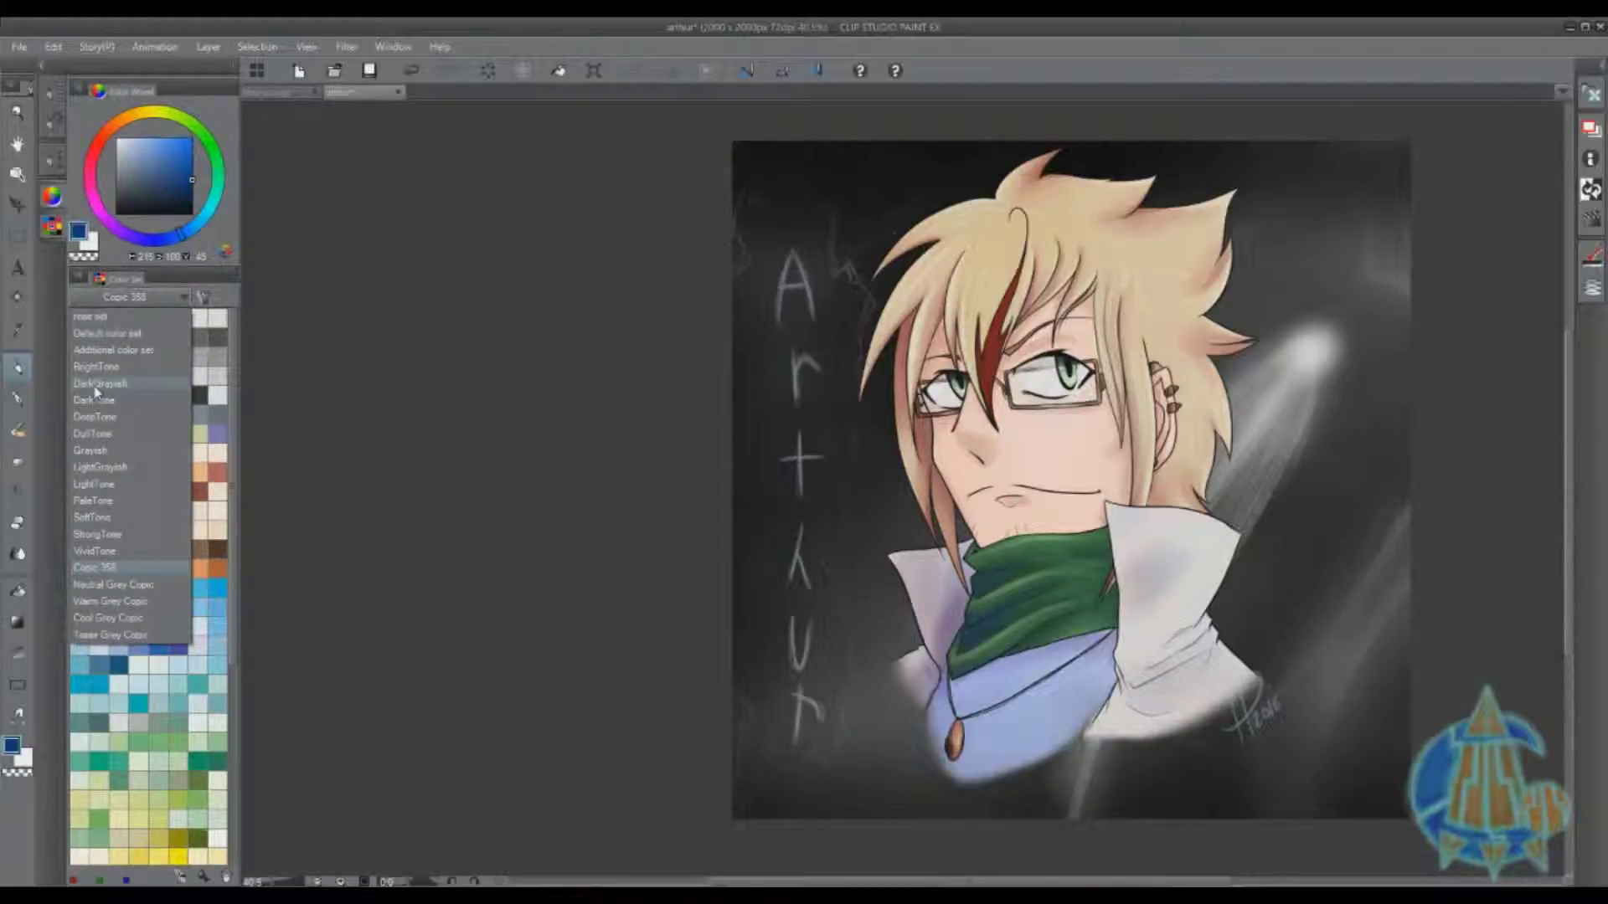
click(117, 352)
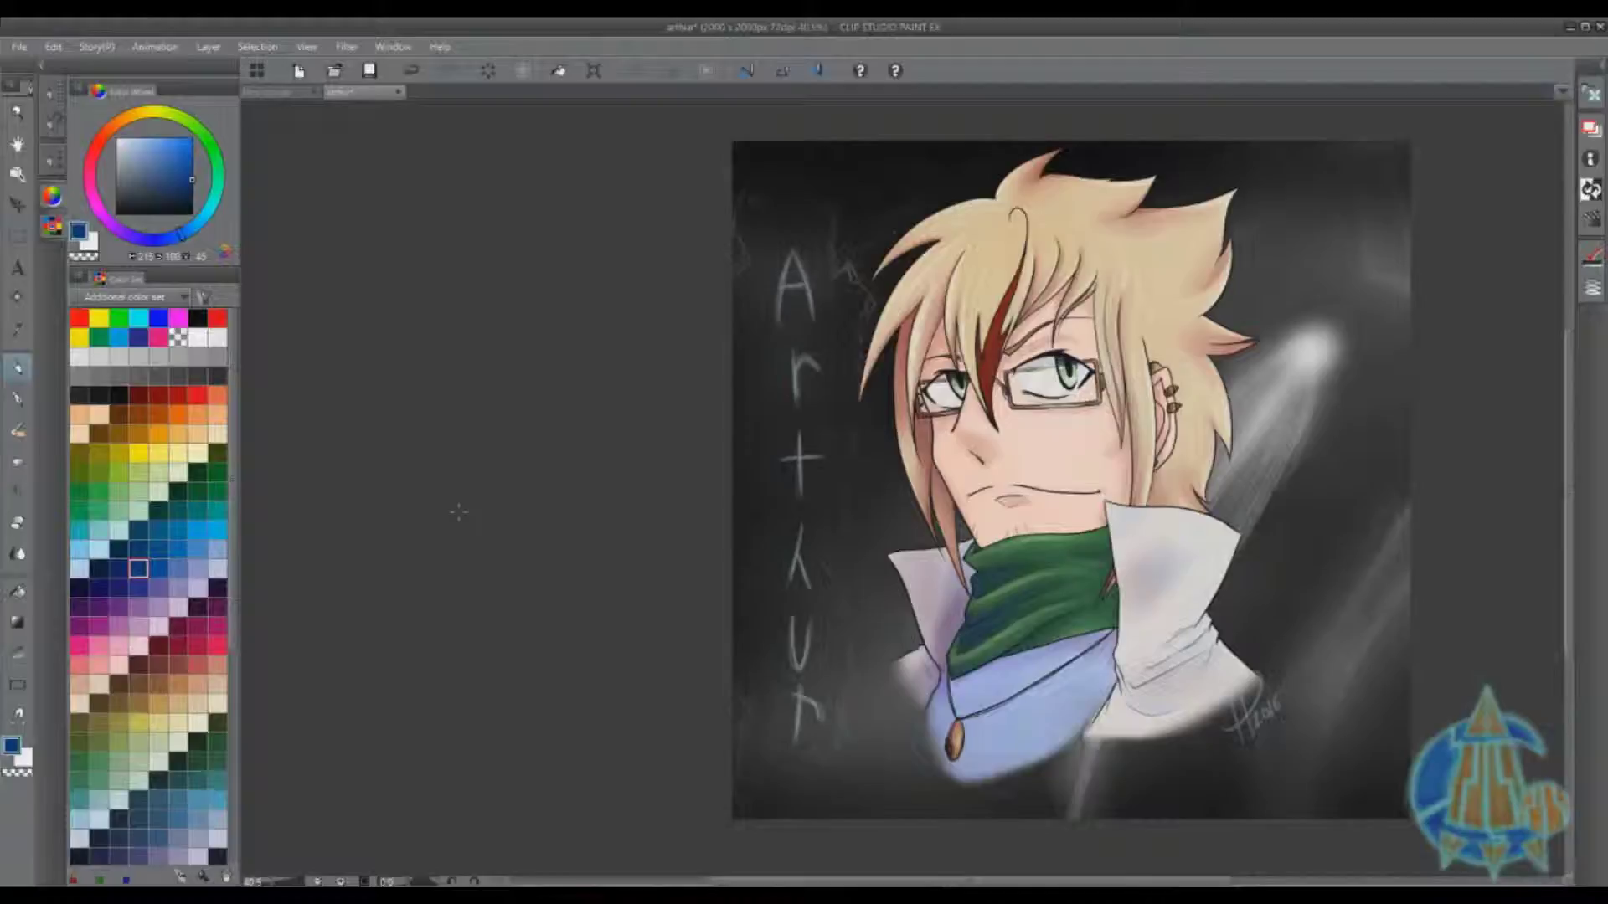
Collapse the color dock, and briefly expand the layer dock before collapsing it again.
drag(888, 884, 973, 883)
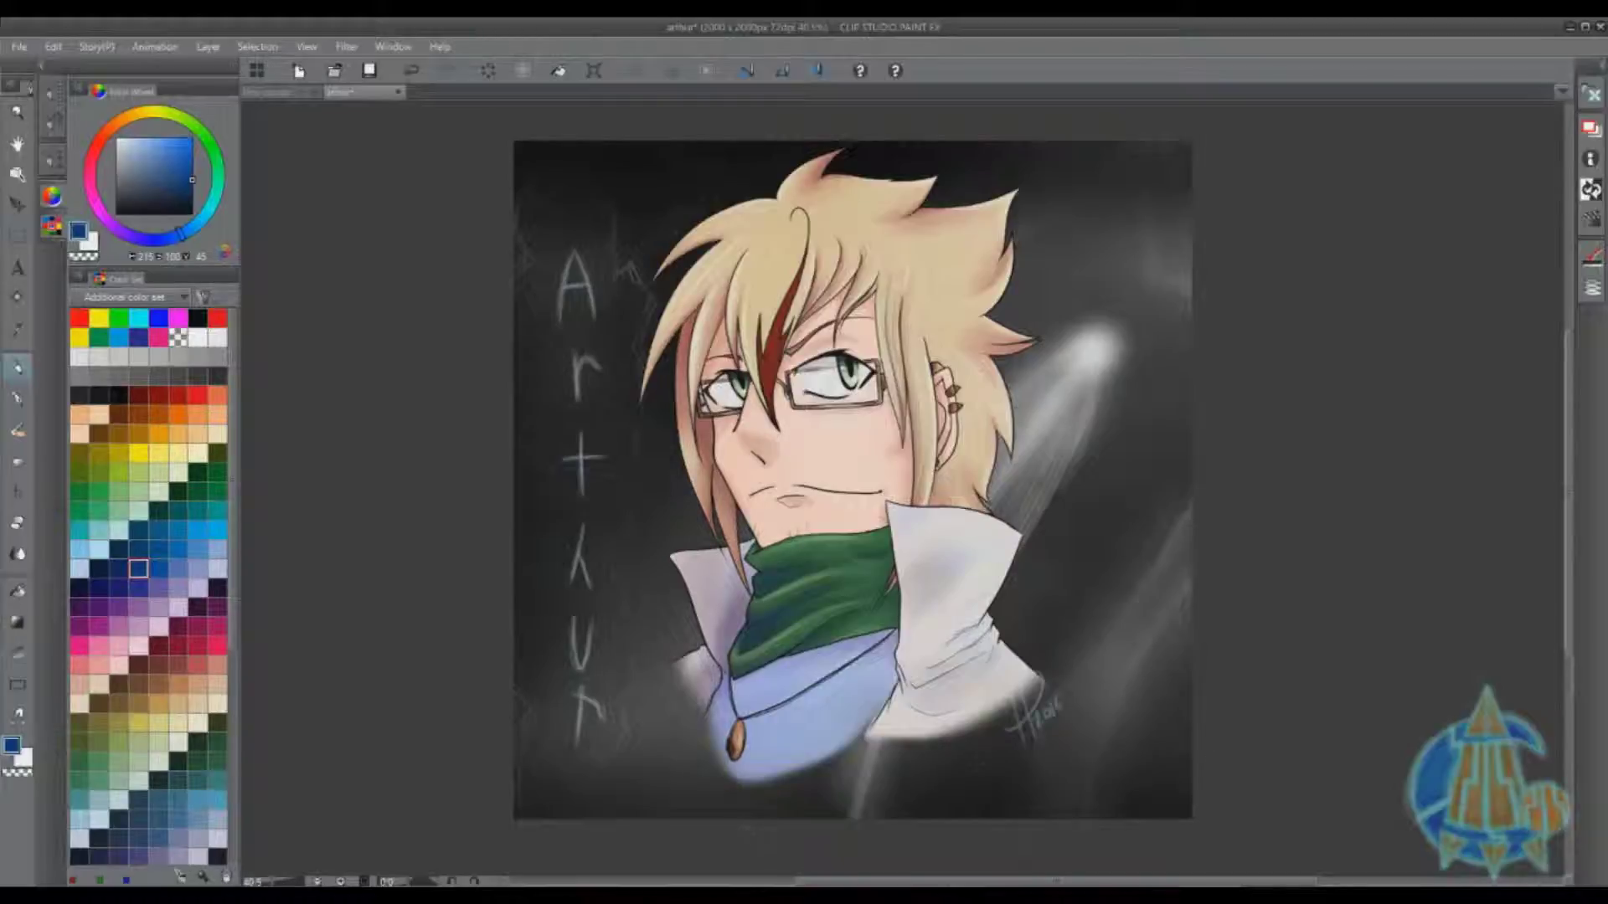
click(52, 196)
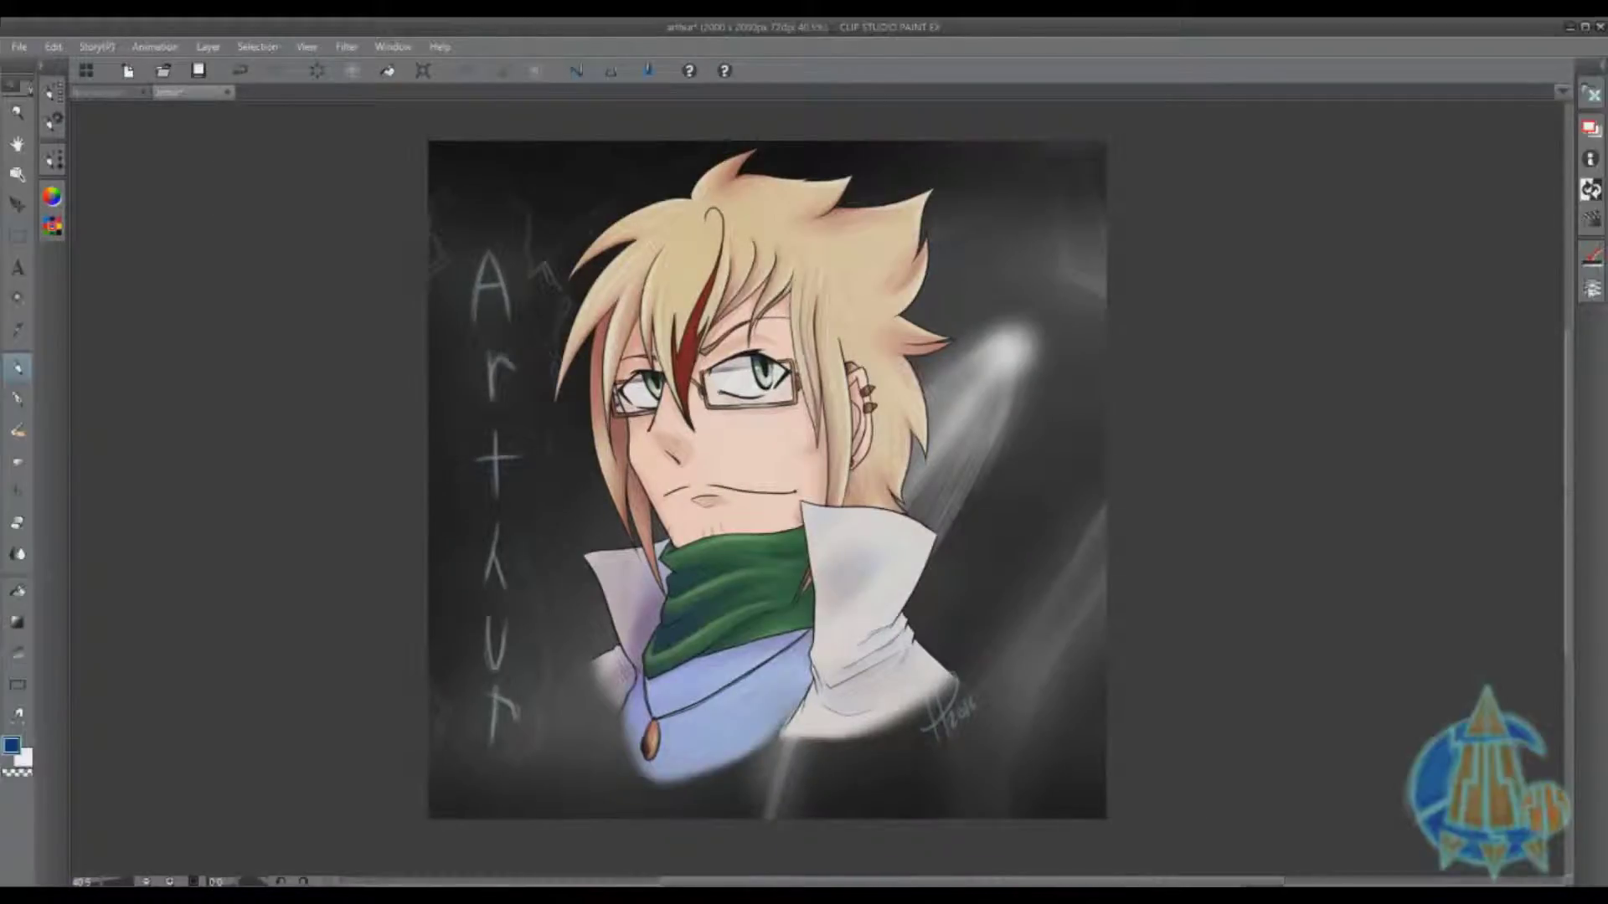
click(1591, 287)
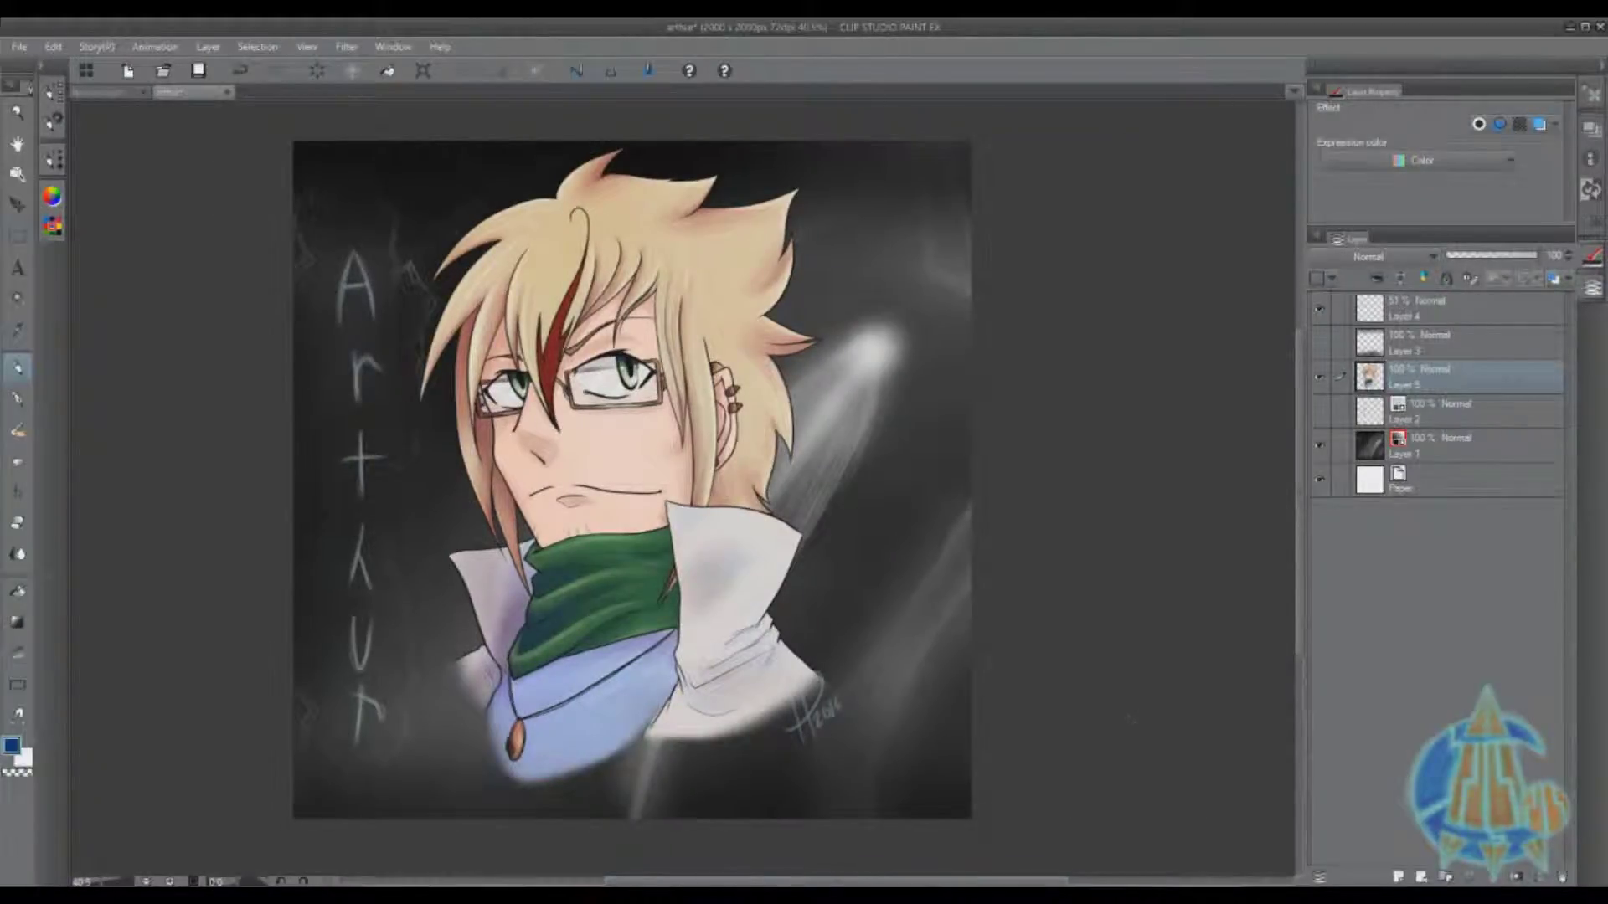
click(1591, 287)
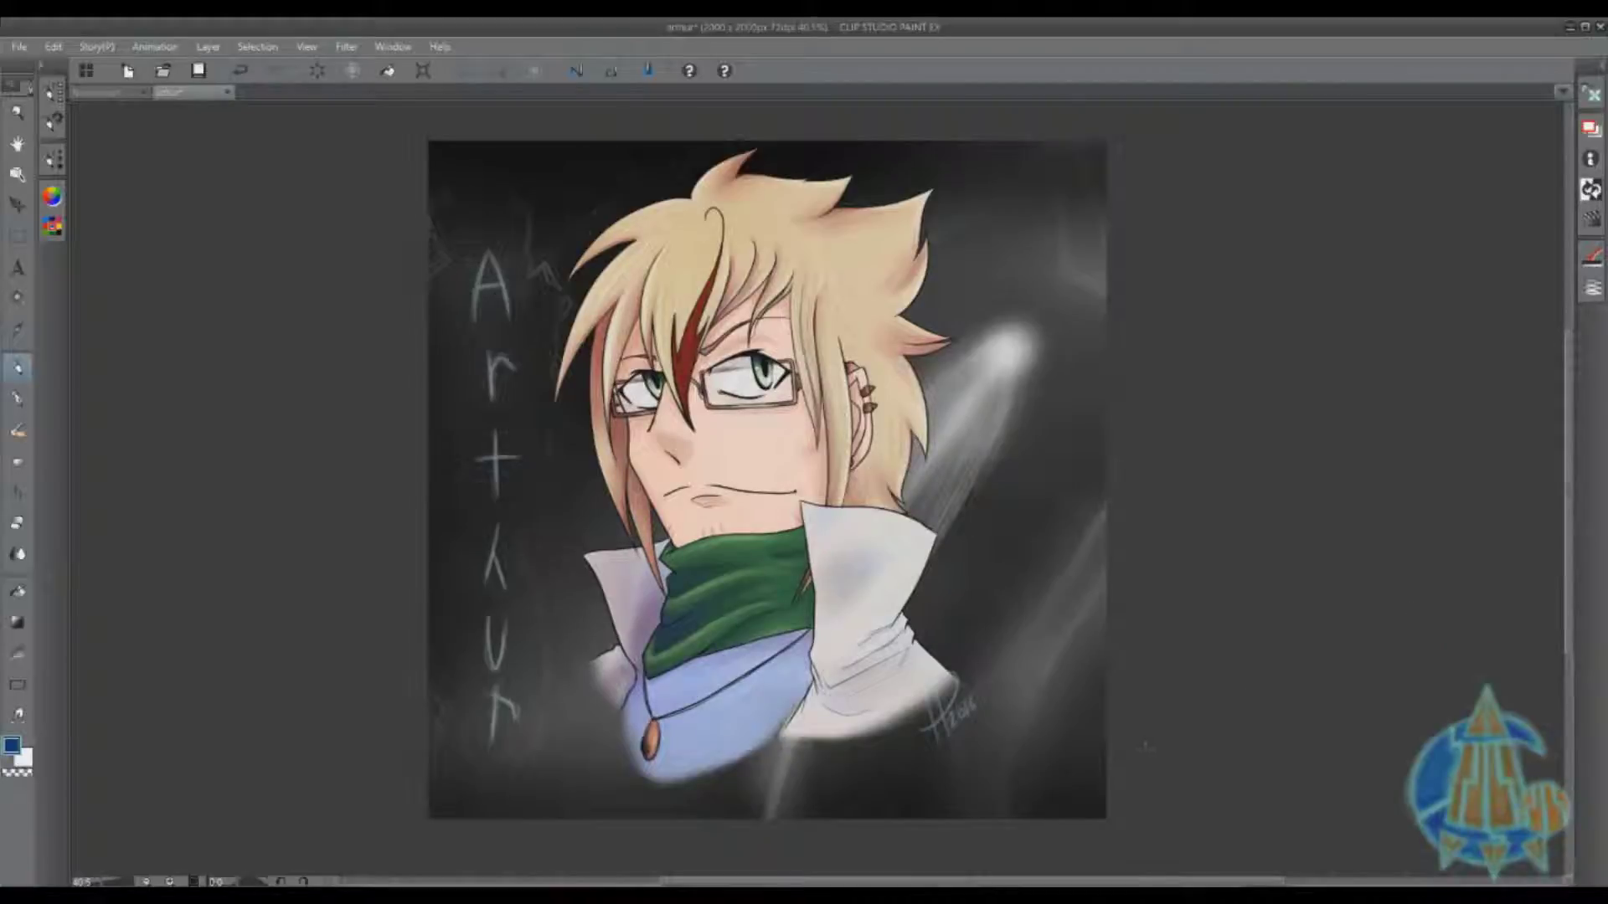
Load the Art Workspace with its shortcut, command bar and unit settings, and check its color dock.
click(346, 47)
mouse_move(385, 51)
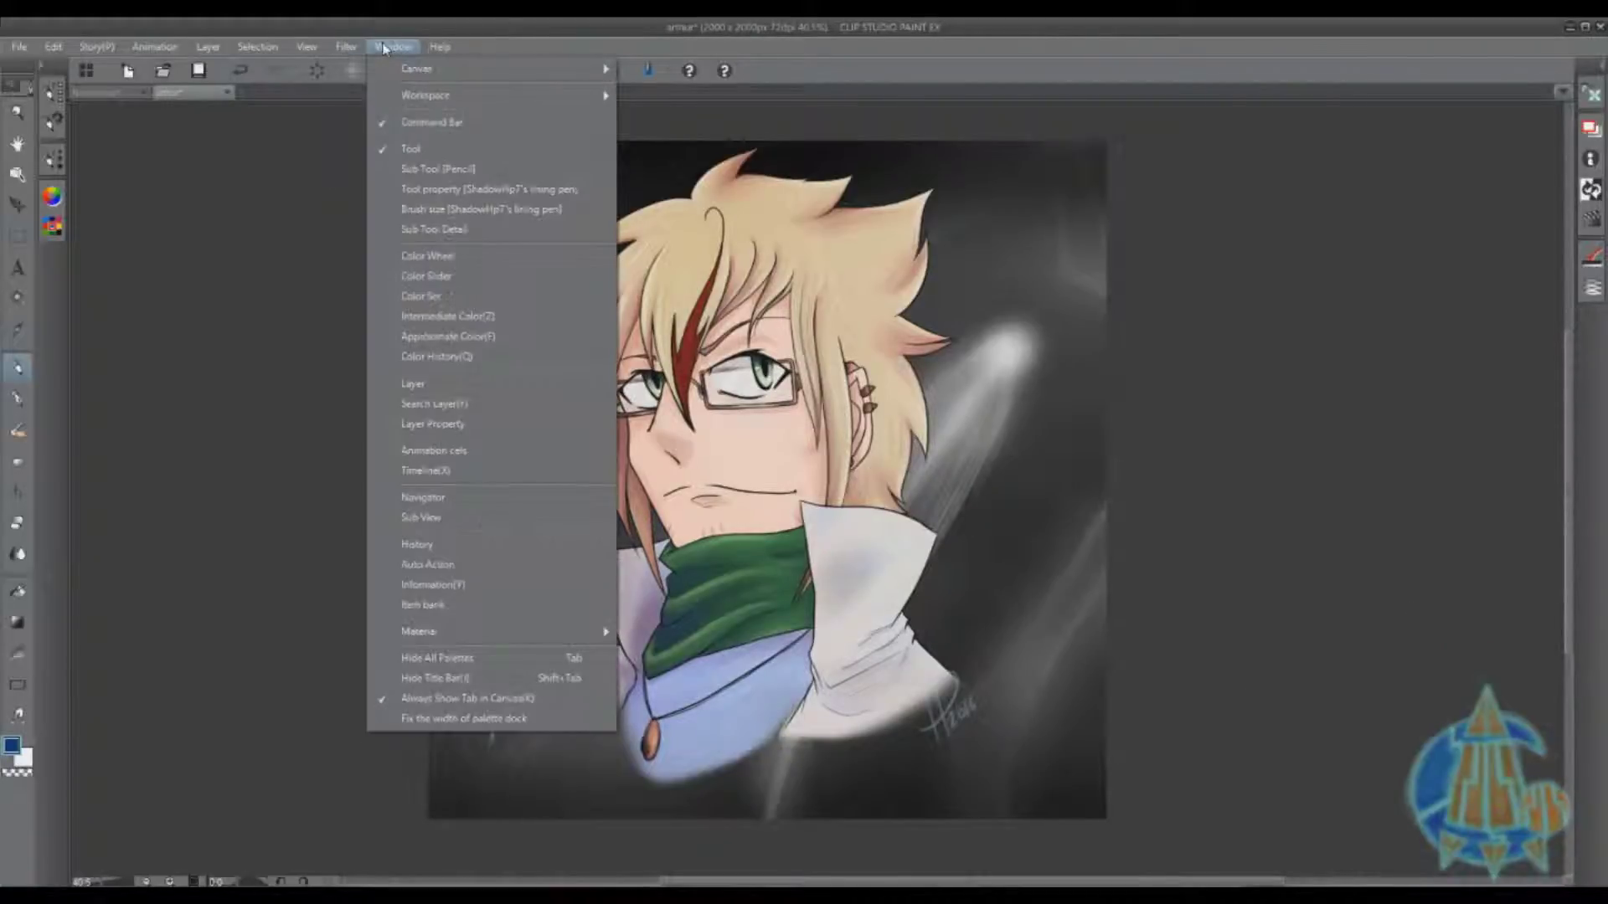
mouse_move(547, 100)
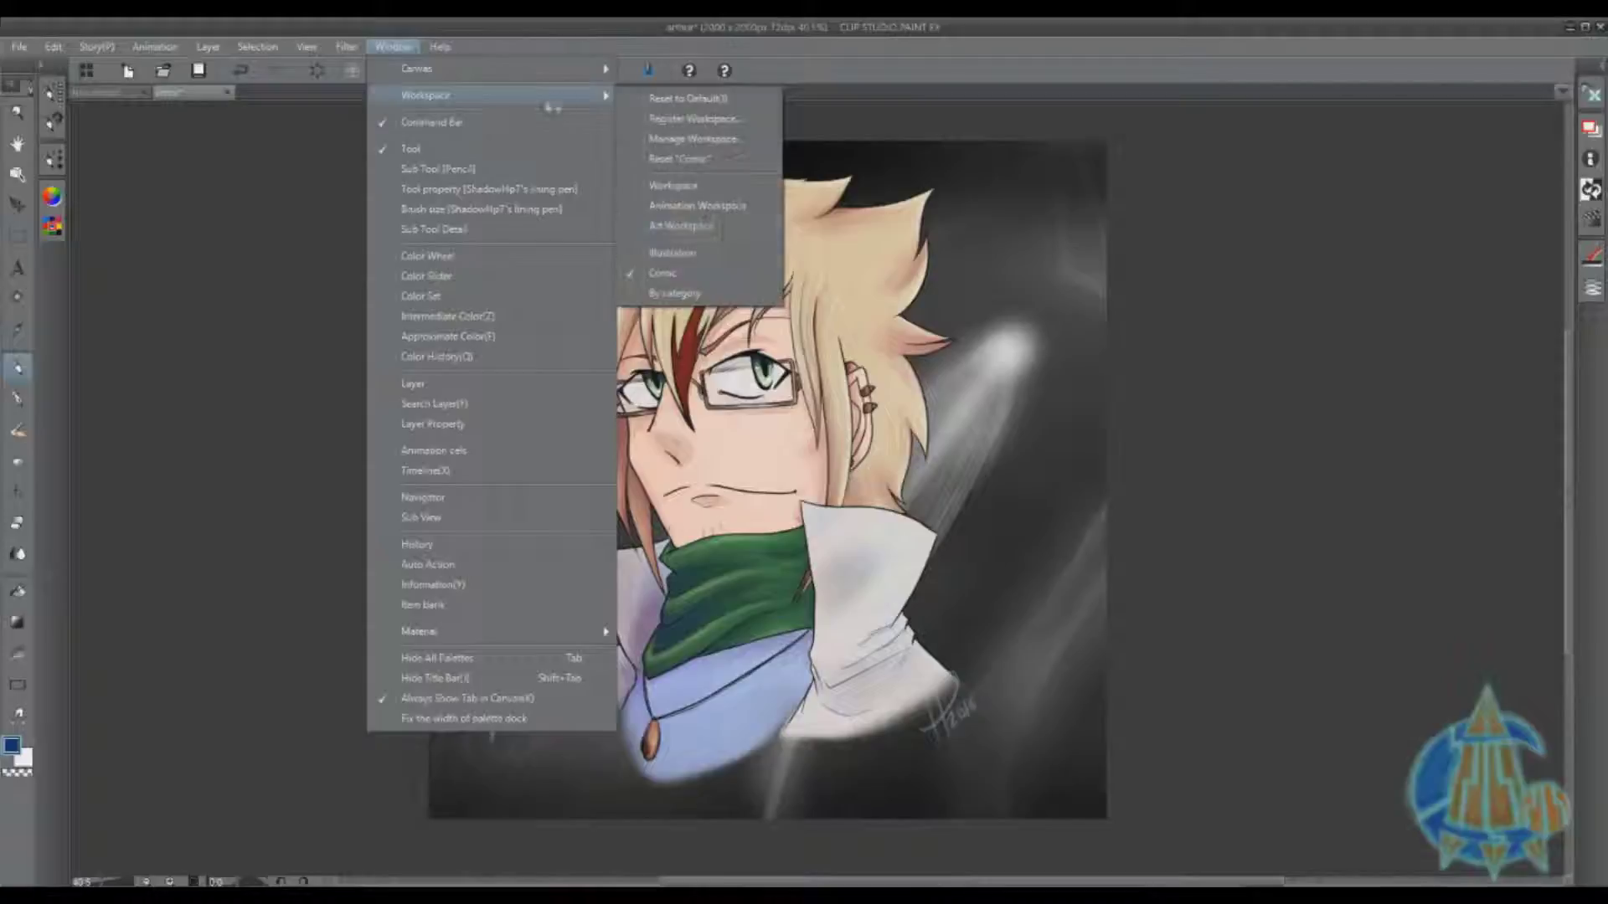
click(708, 232)
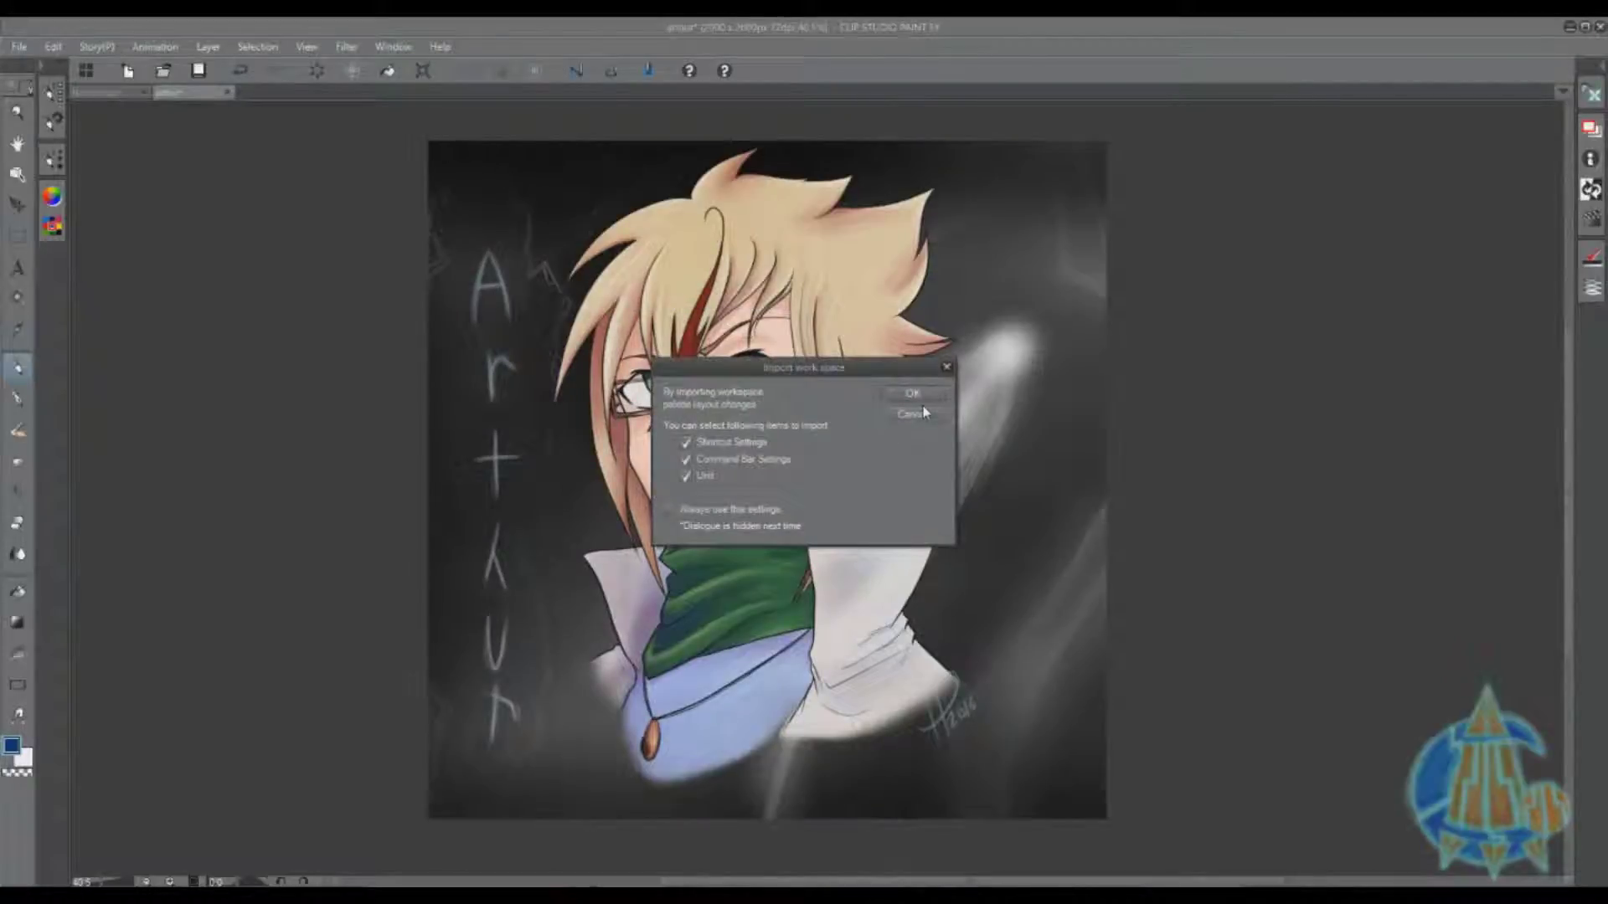
click(926, 398)
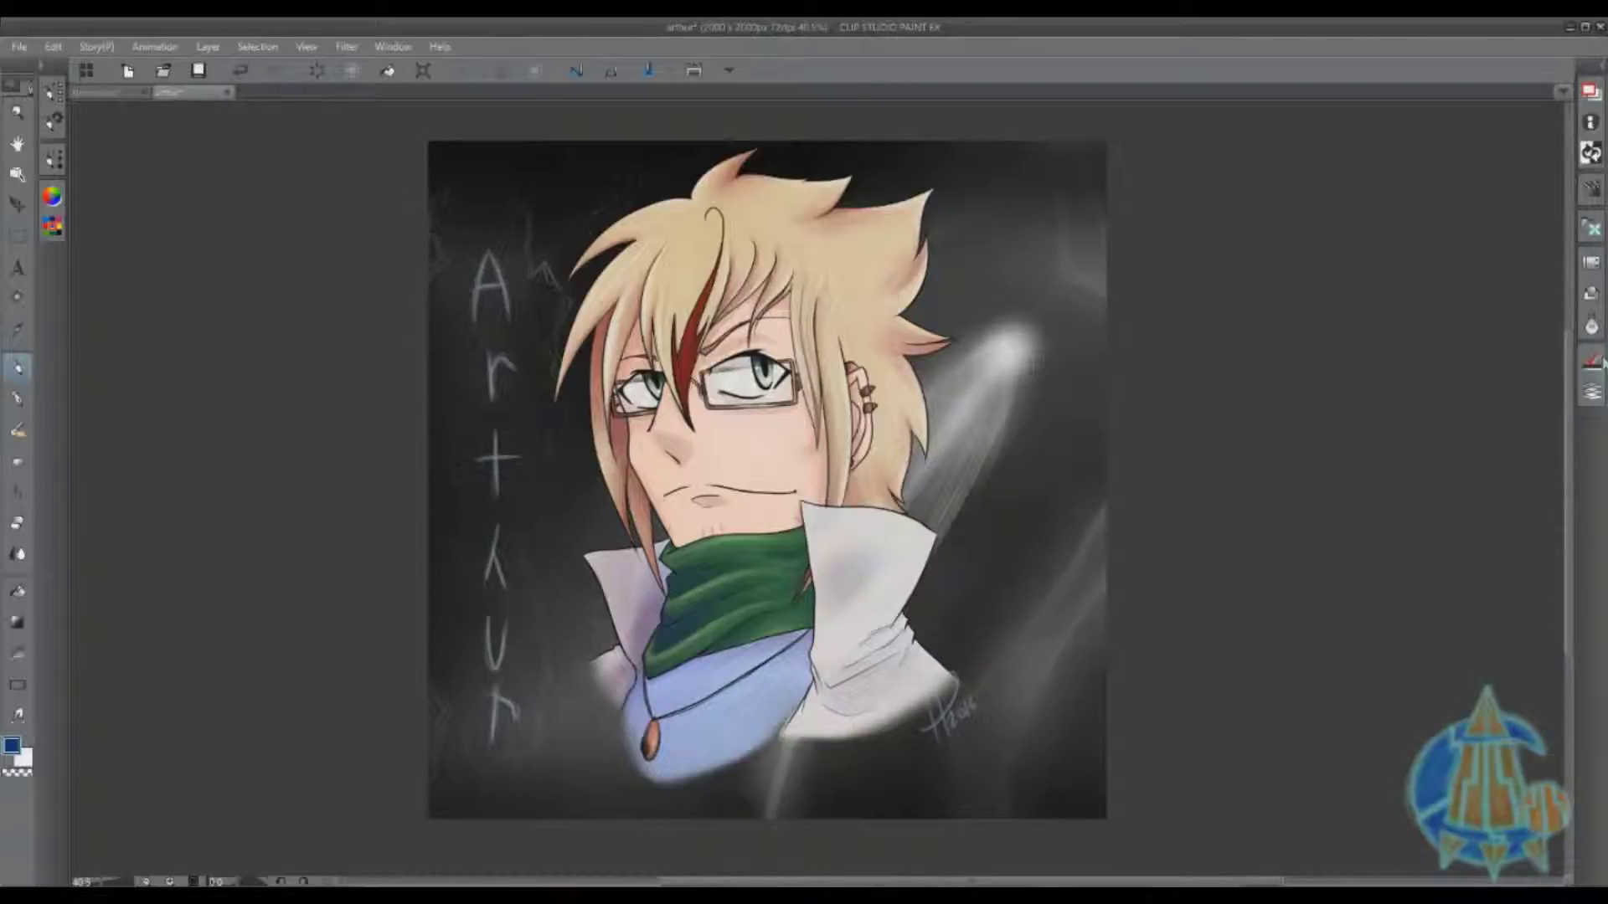
click(52, 197)
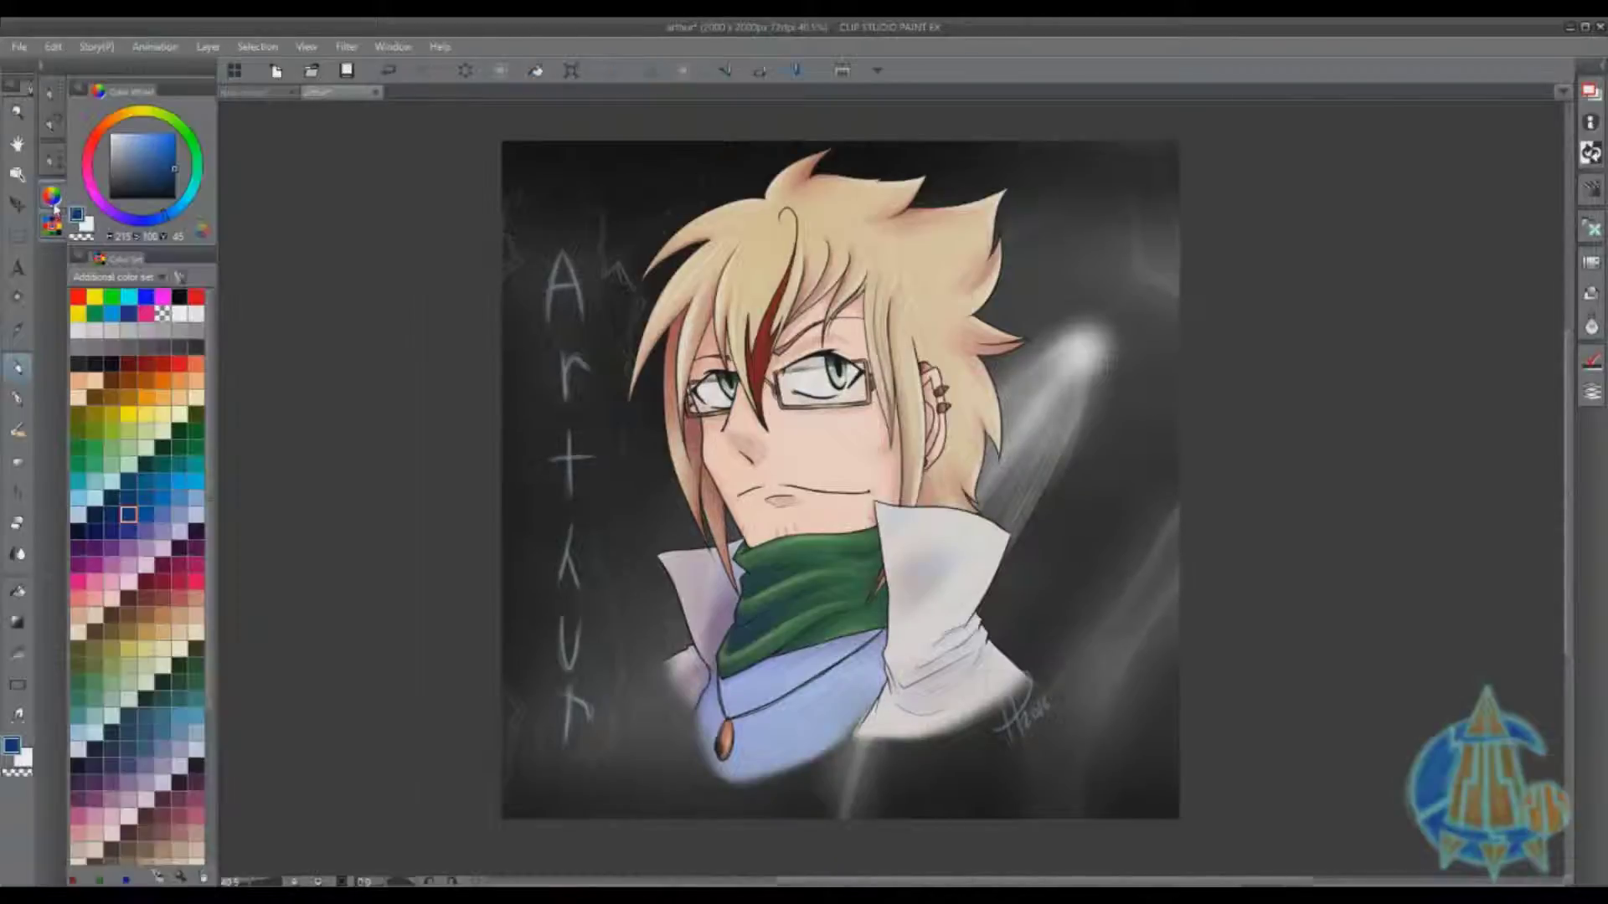
click(52, 197)
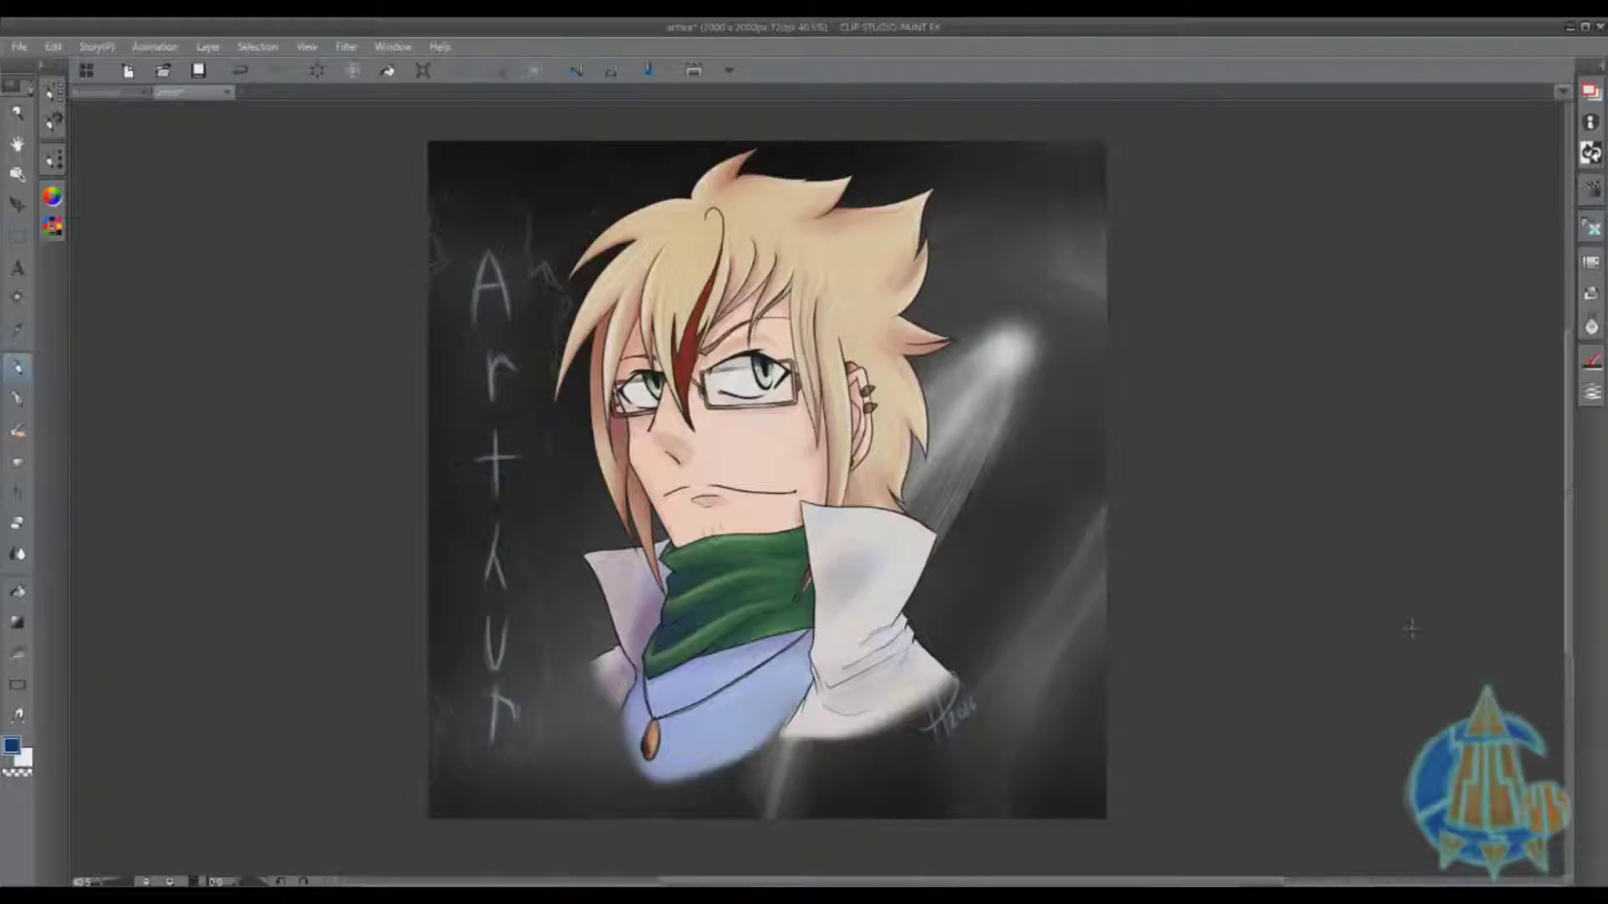
Close the arthur illustration and expand the dock with the Navigator and History palettes beside the blank canvas.
click(226, 97)
click(800, 362)
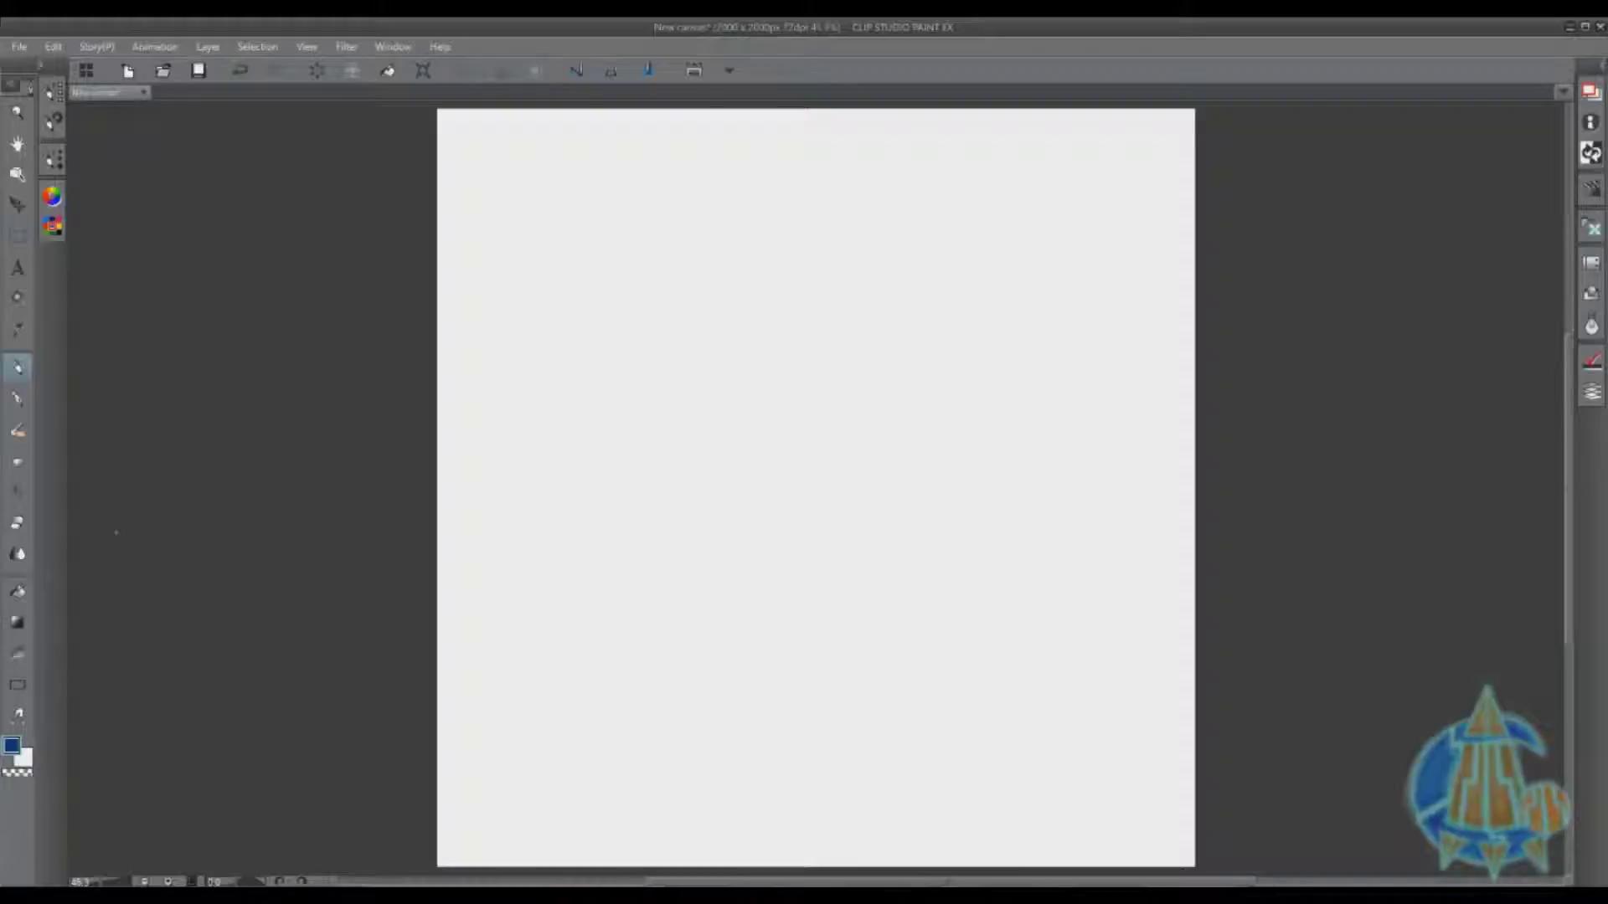
click(302, 883)
click(302, 883)
click(283, 883)
click(282, 883)
click(1591, 90)
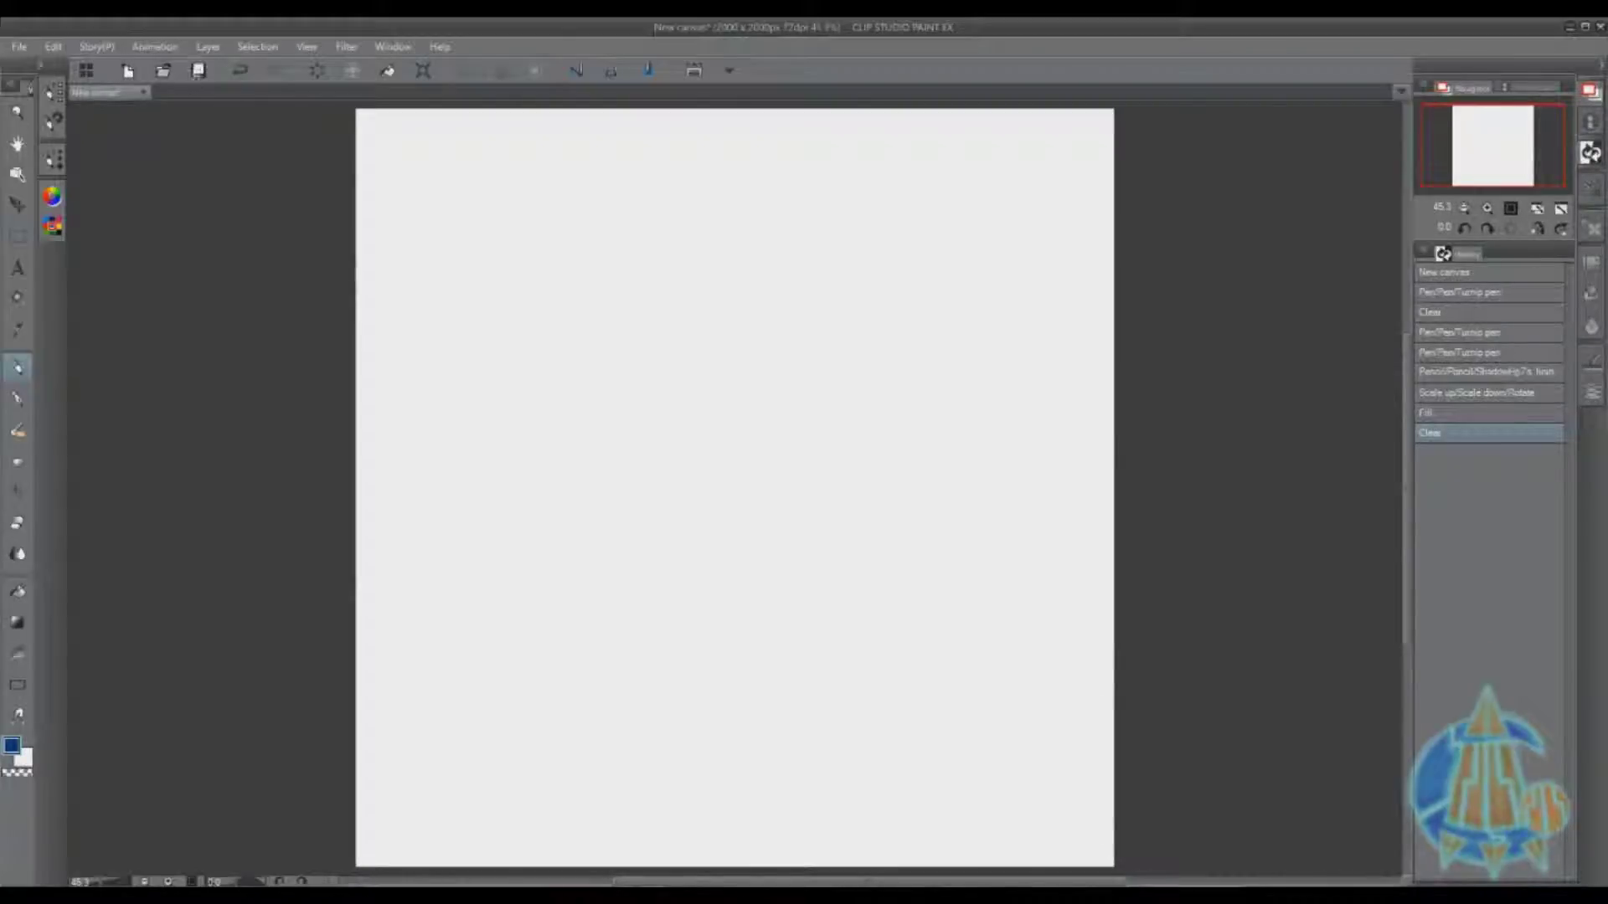
Open the Not one of us drawing from the STUFF I NEED TO WORK ON folder.
click(163, 72)
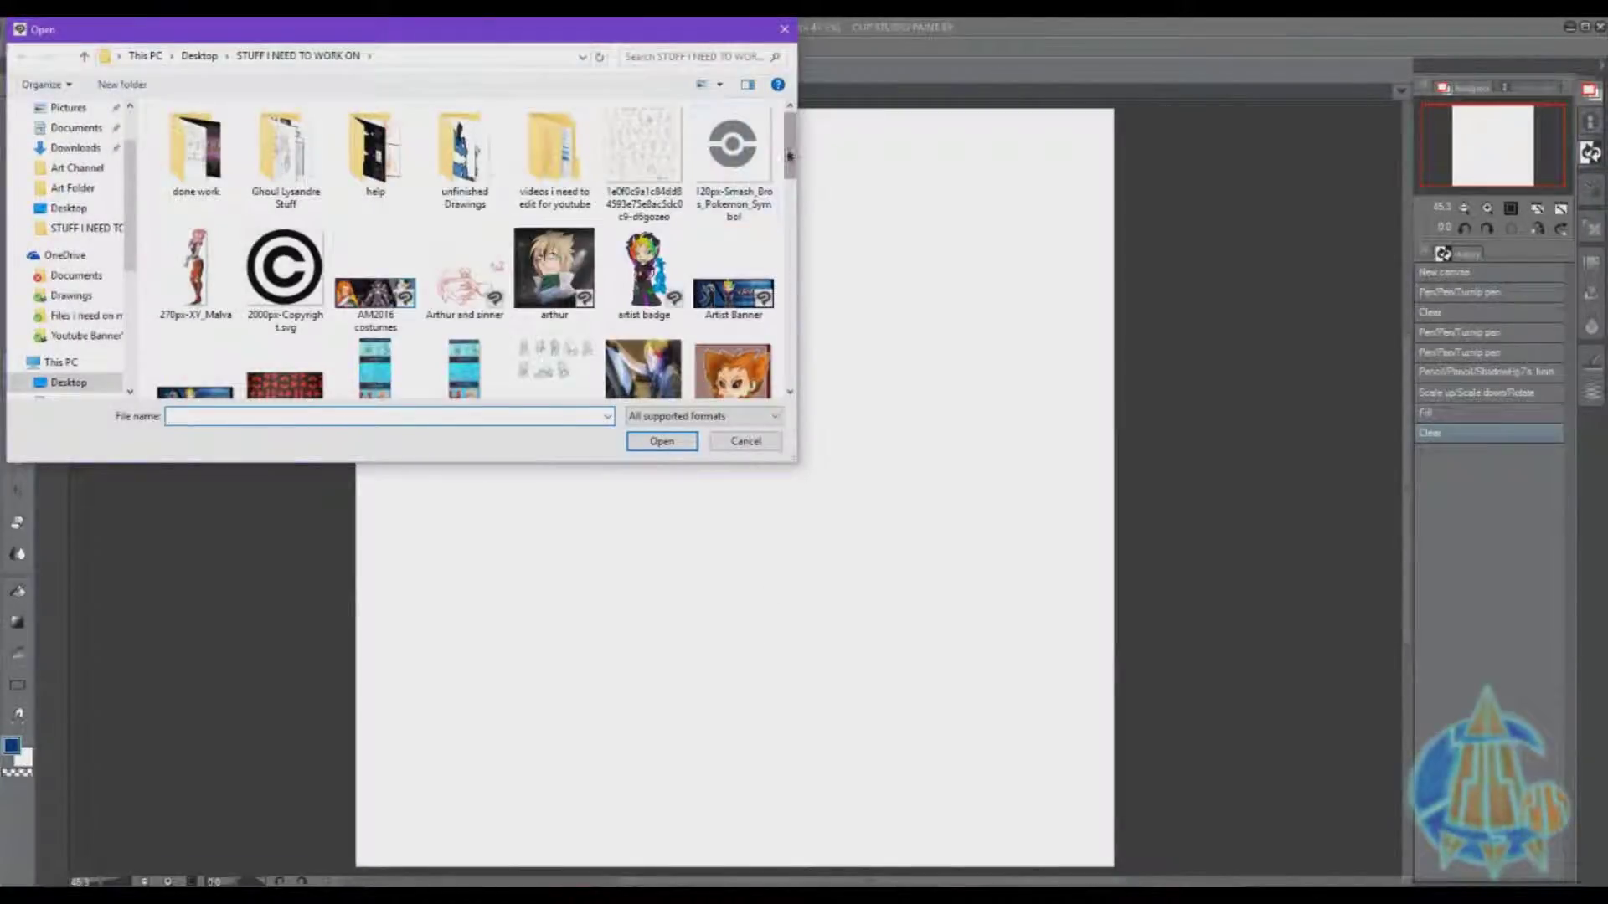
scroll(777, 291, down, 10)
click(375, 224)
click(661, 441)
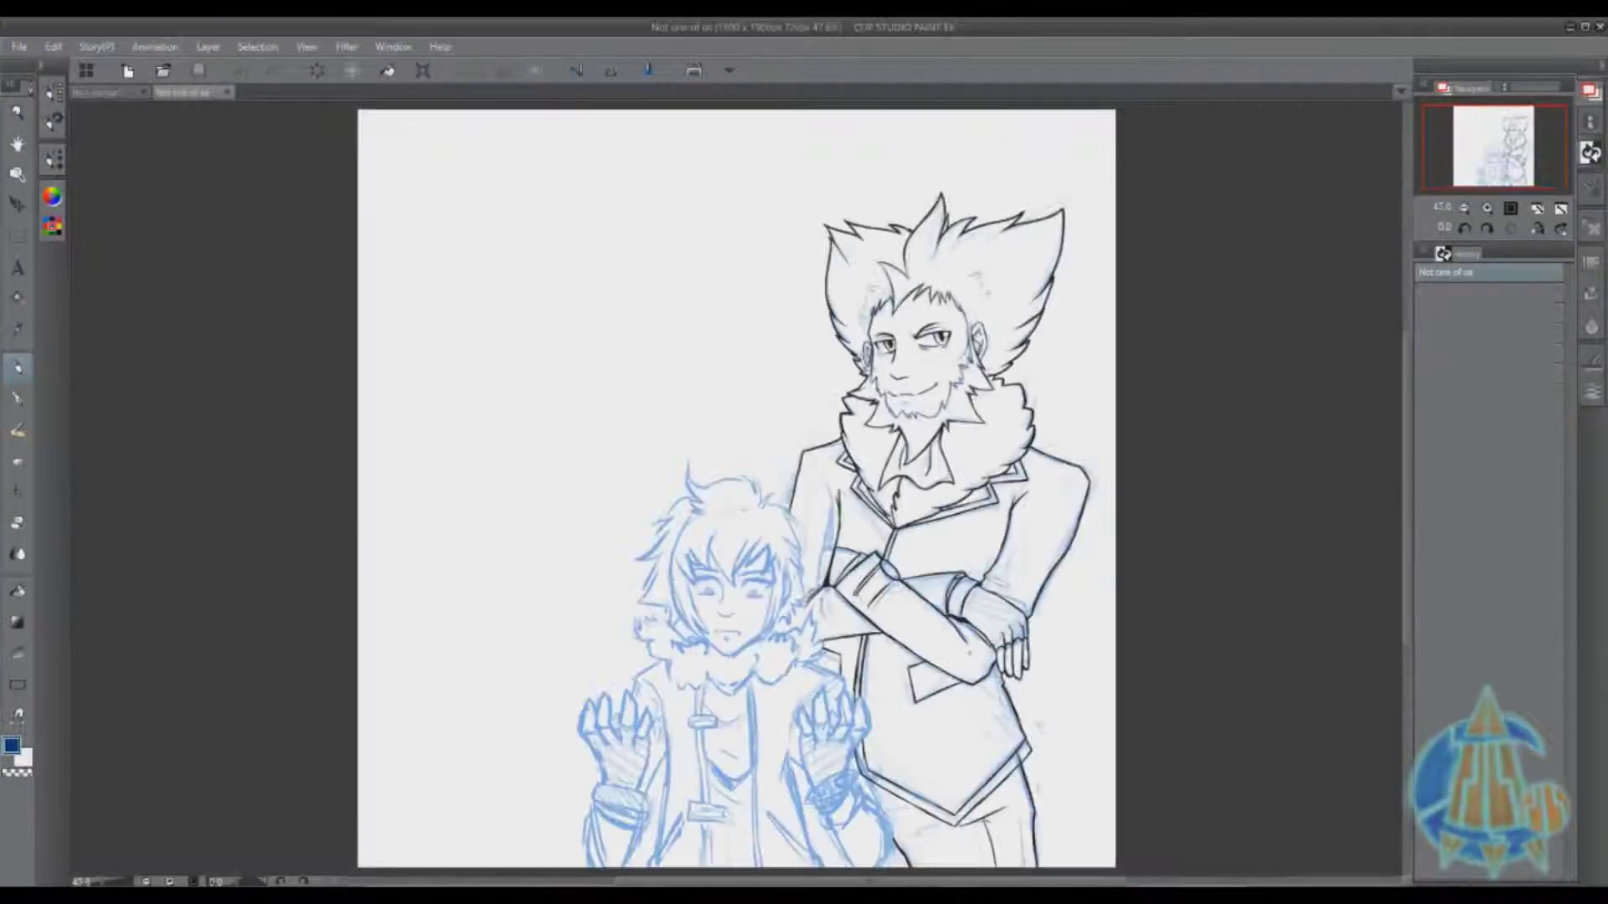
Flip the canvas view horizontally and vertically with the Navigator, and restore its normal orientation.
click(1536, 229)
click(1536, 231)
click(1537, 231)
click(1538, 233)
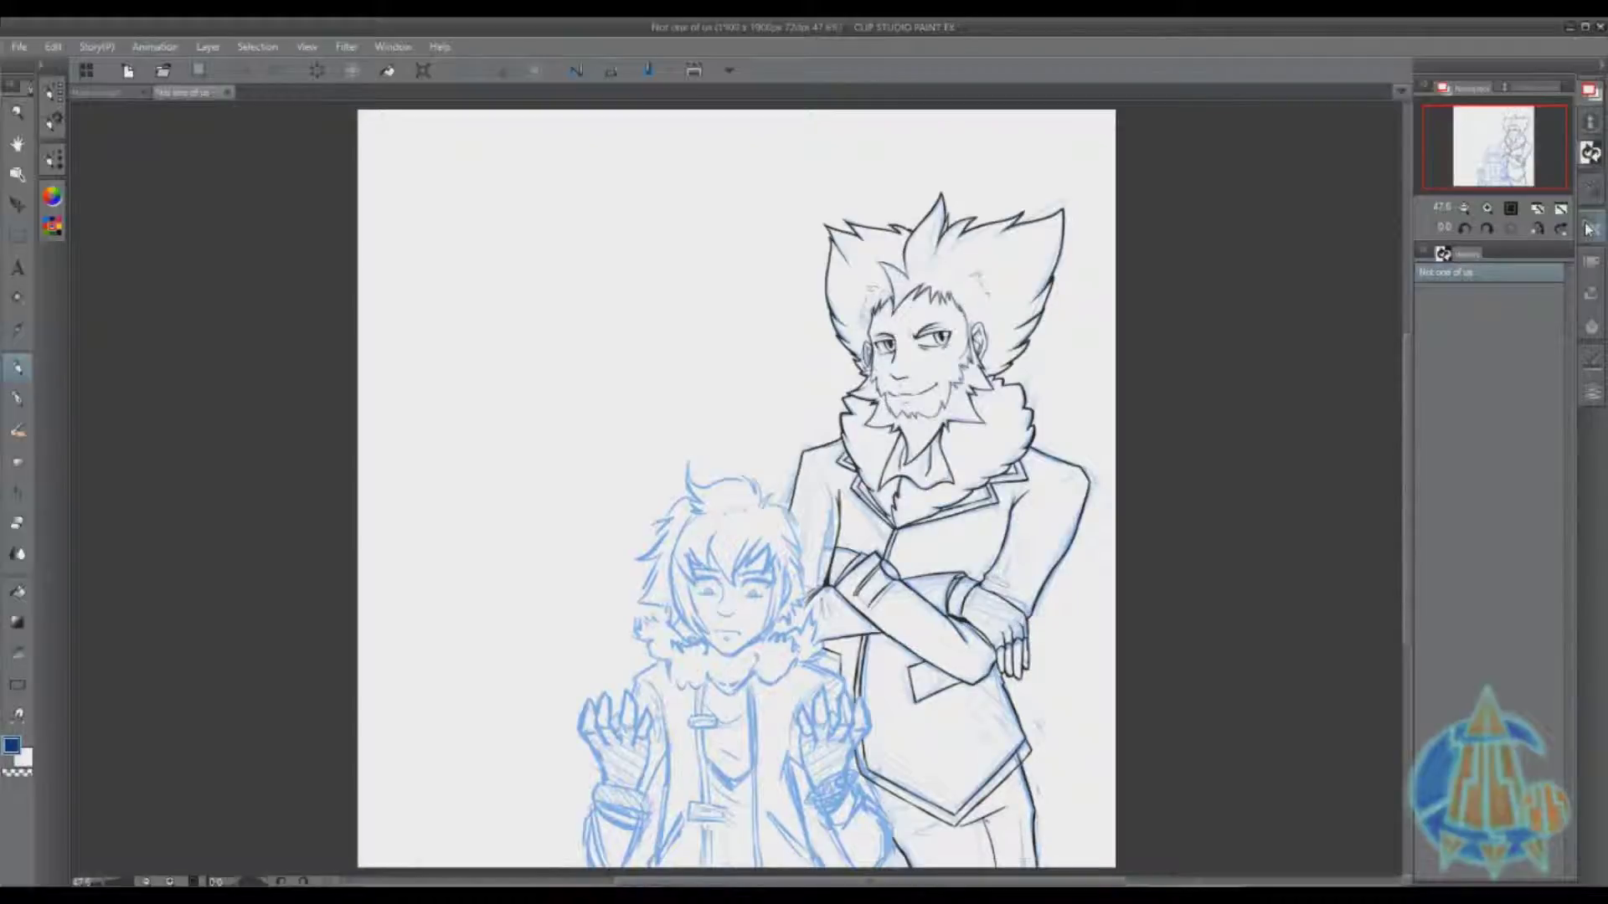
click(1539, 235)
click(1539, 234)
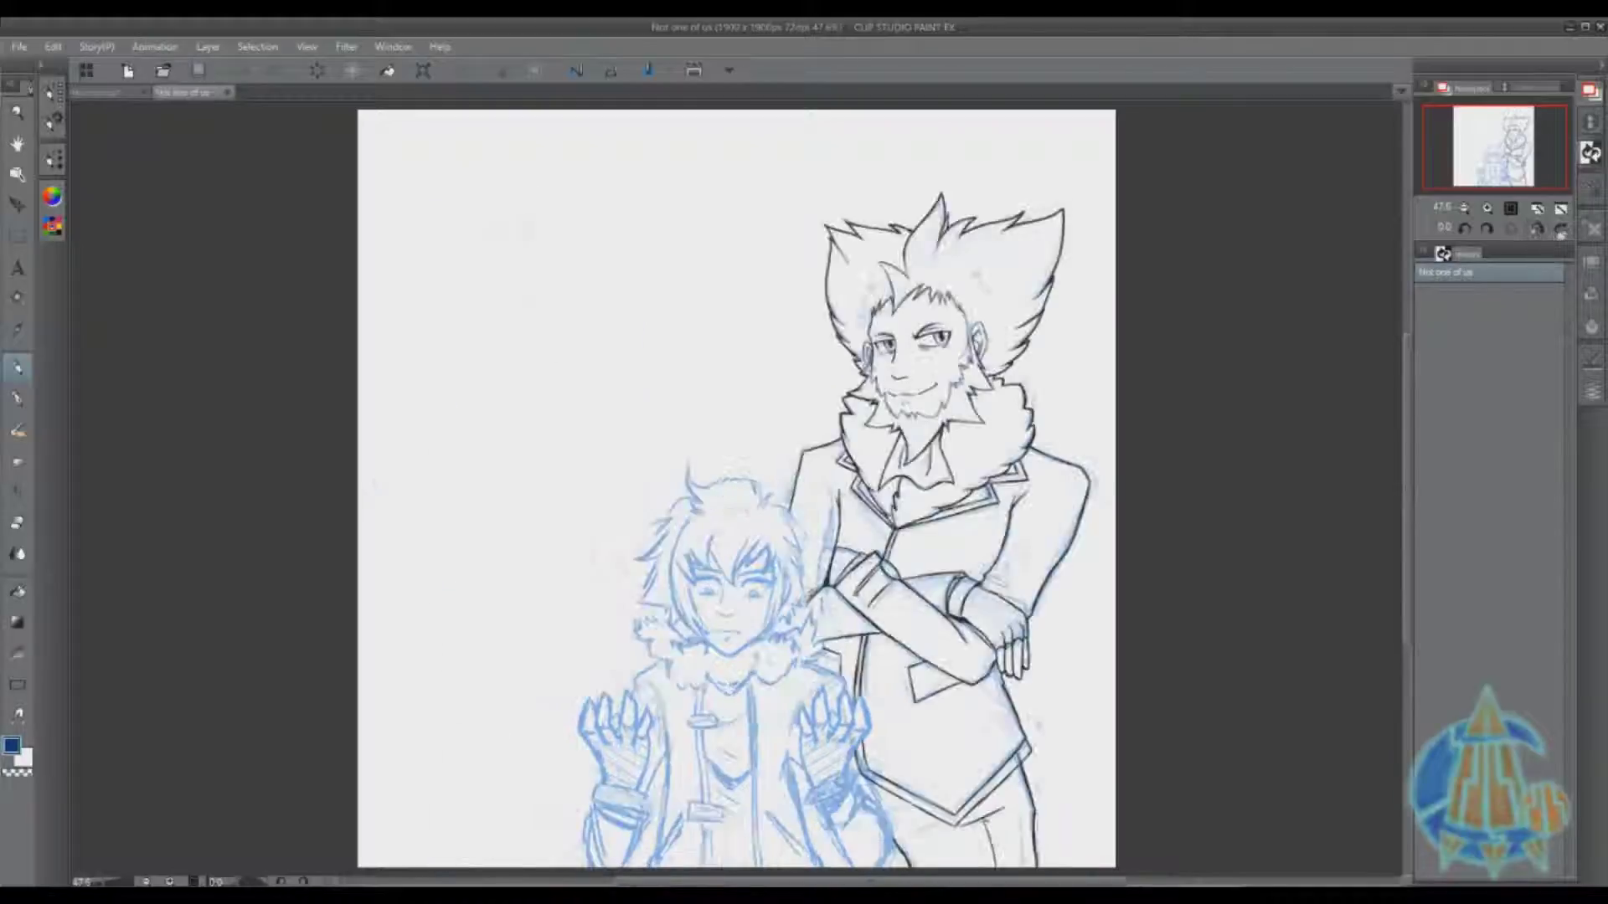
click(1562, 231)
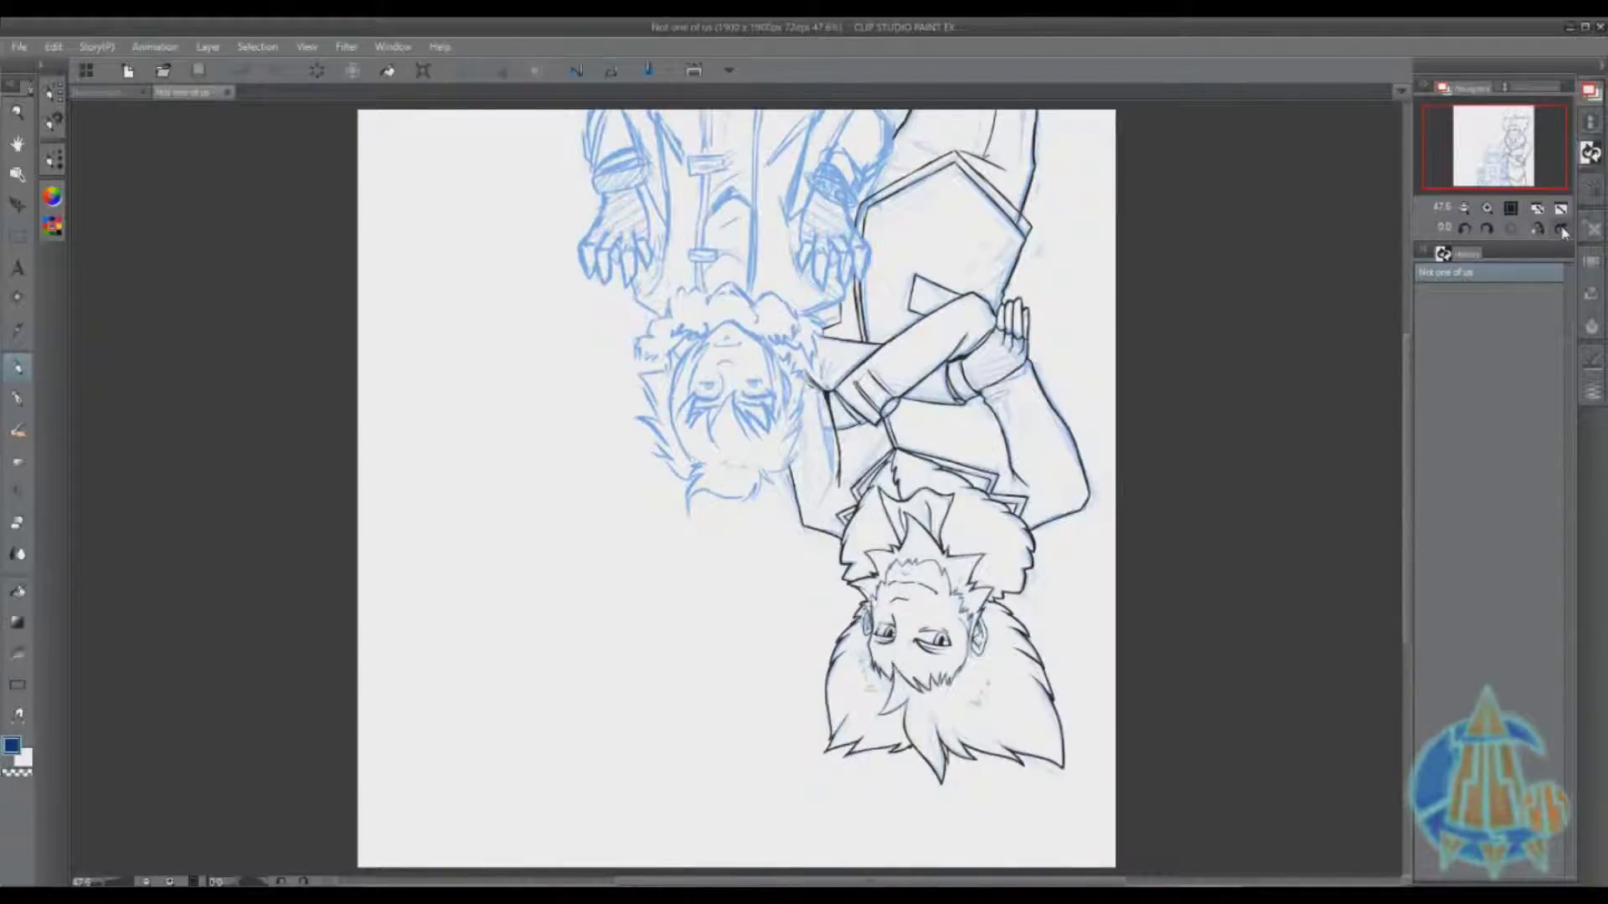
click(1561, 232)
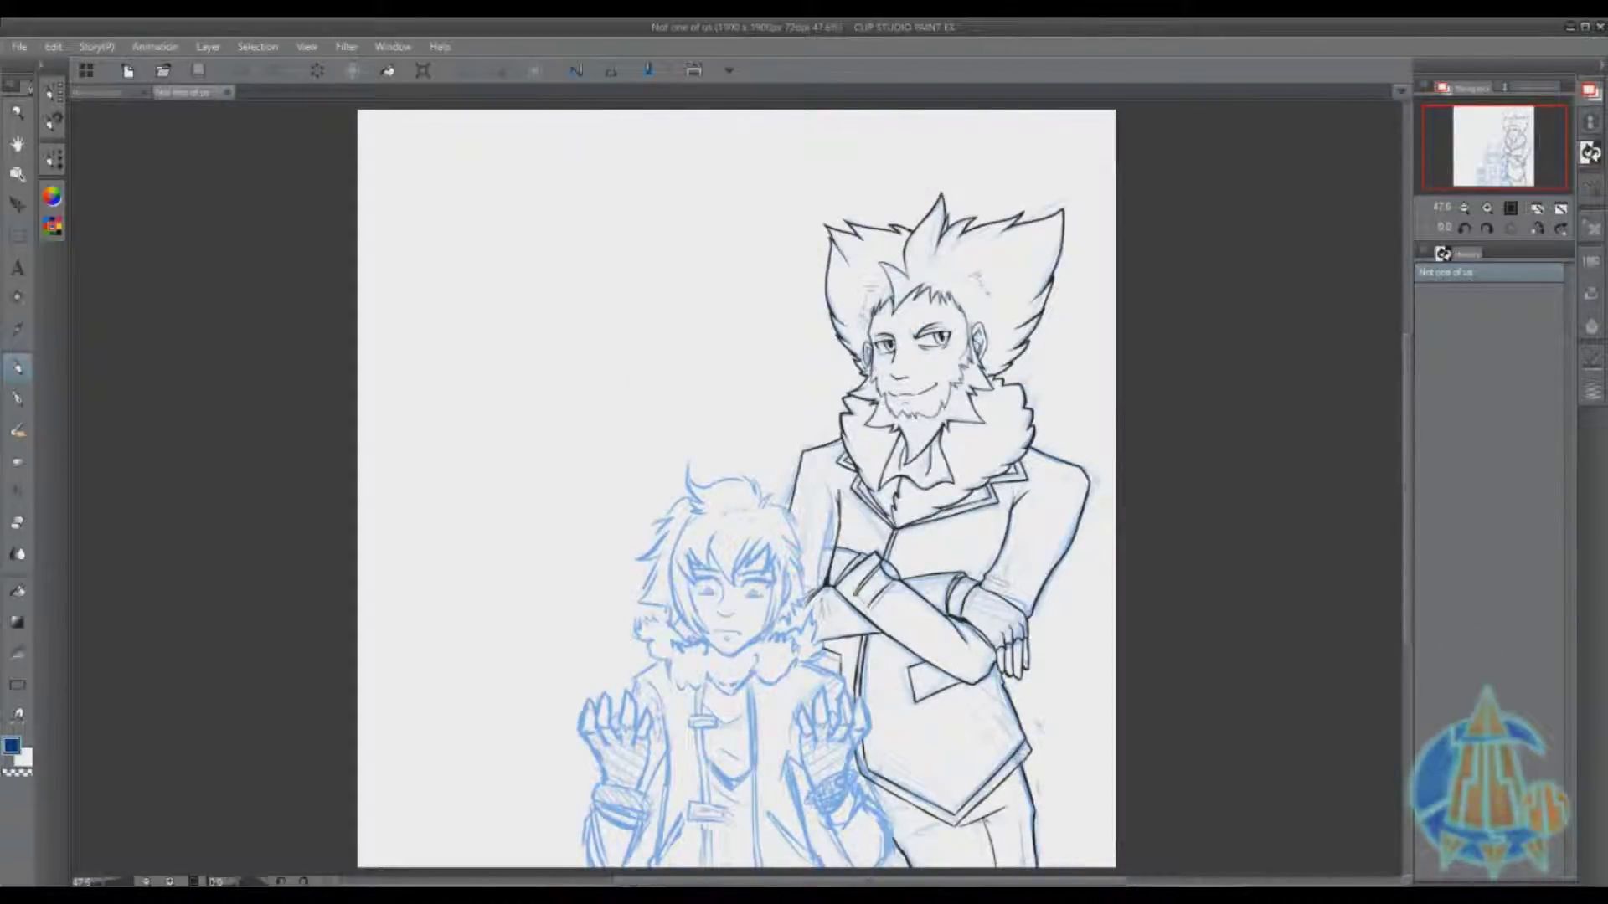
Erase two short strokes at the lower edge of the standing man's coat with the Hard eraser, saving the file in between.
drag(1019, 761, 1017, 769)
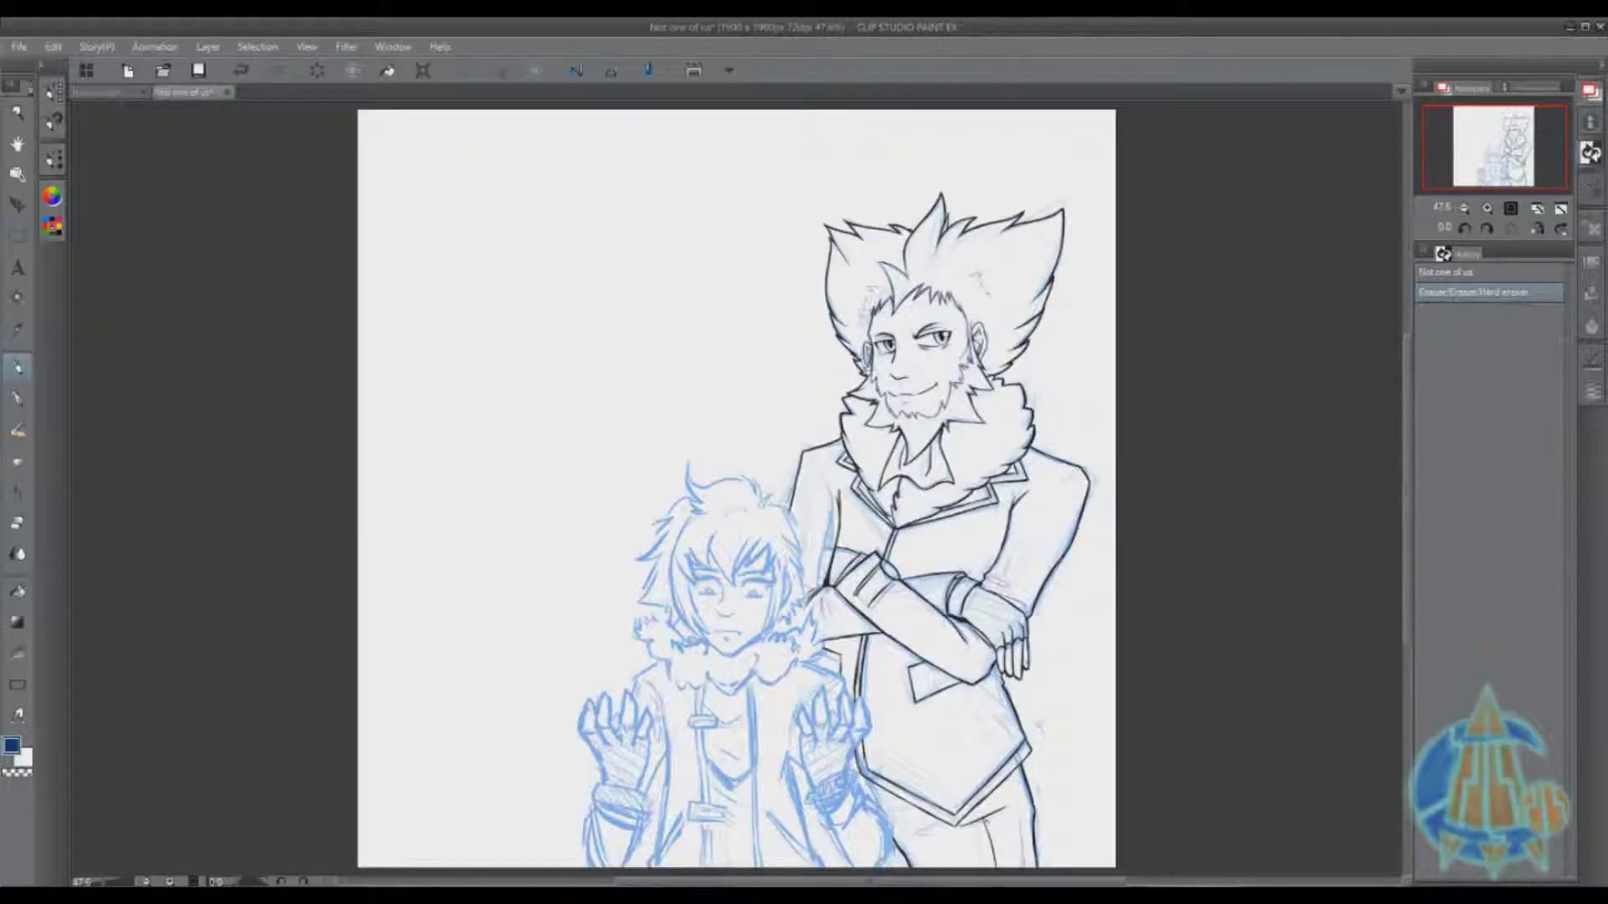
click(197, 71)
drag(1018, 760, 1026, 749)
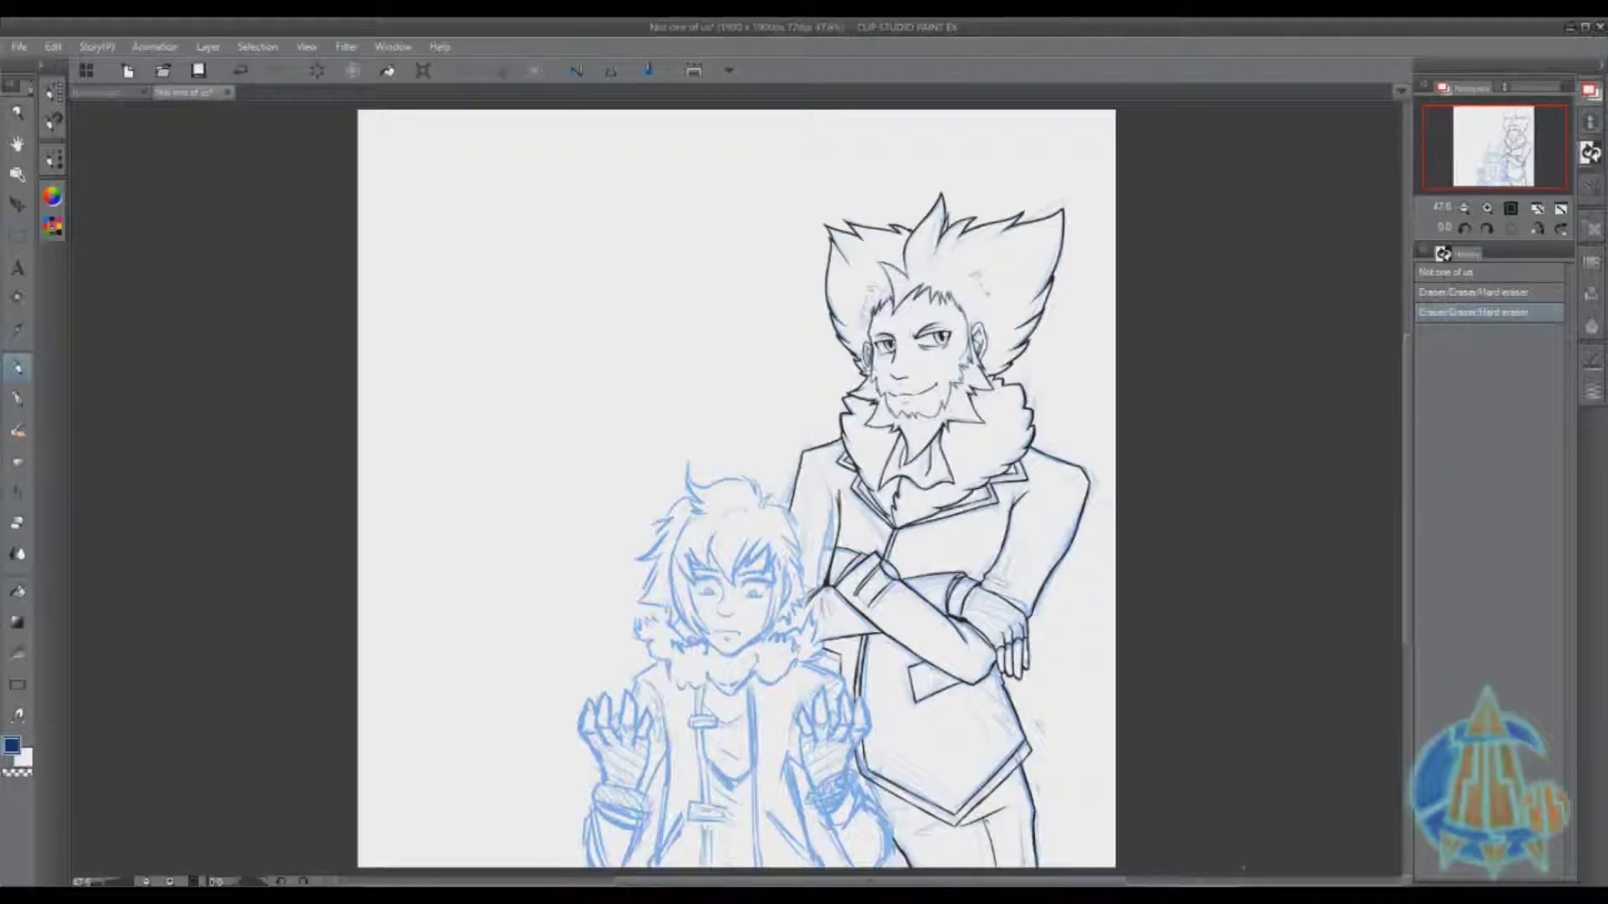
Bring up the drawing's layer list, collapse the layer dock again, and save the Not one of us file.
click(1592, 391)
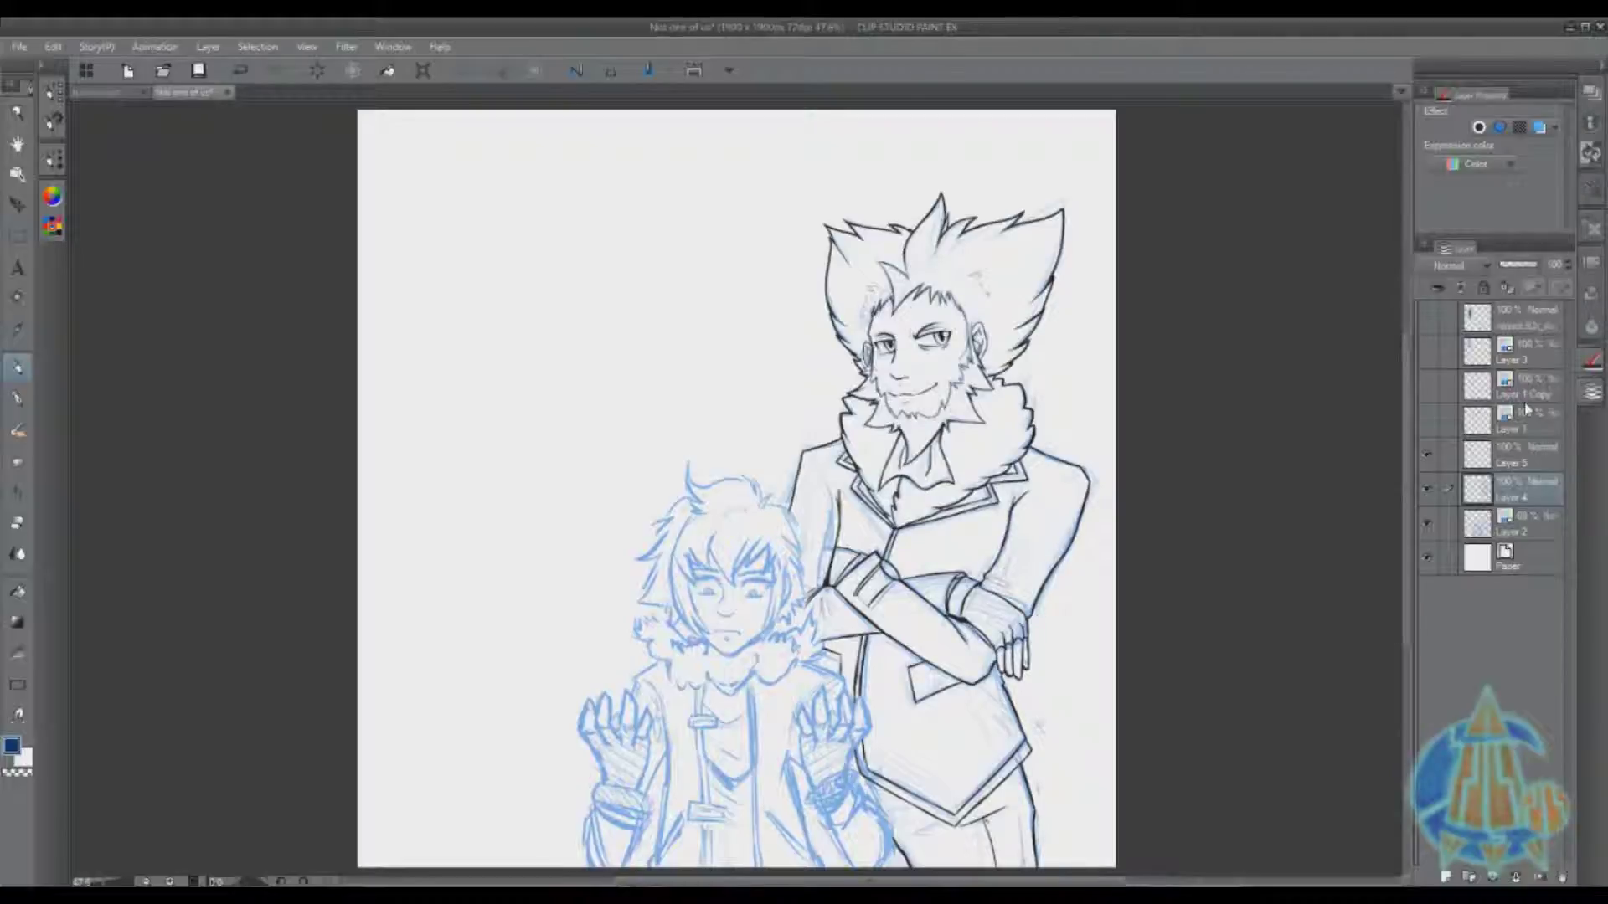
click(1591, 391)
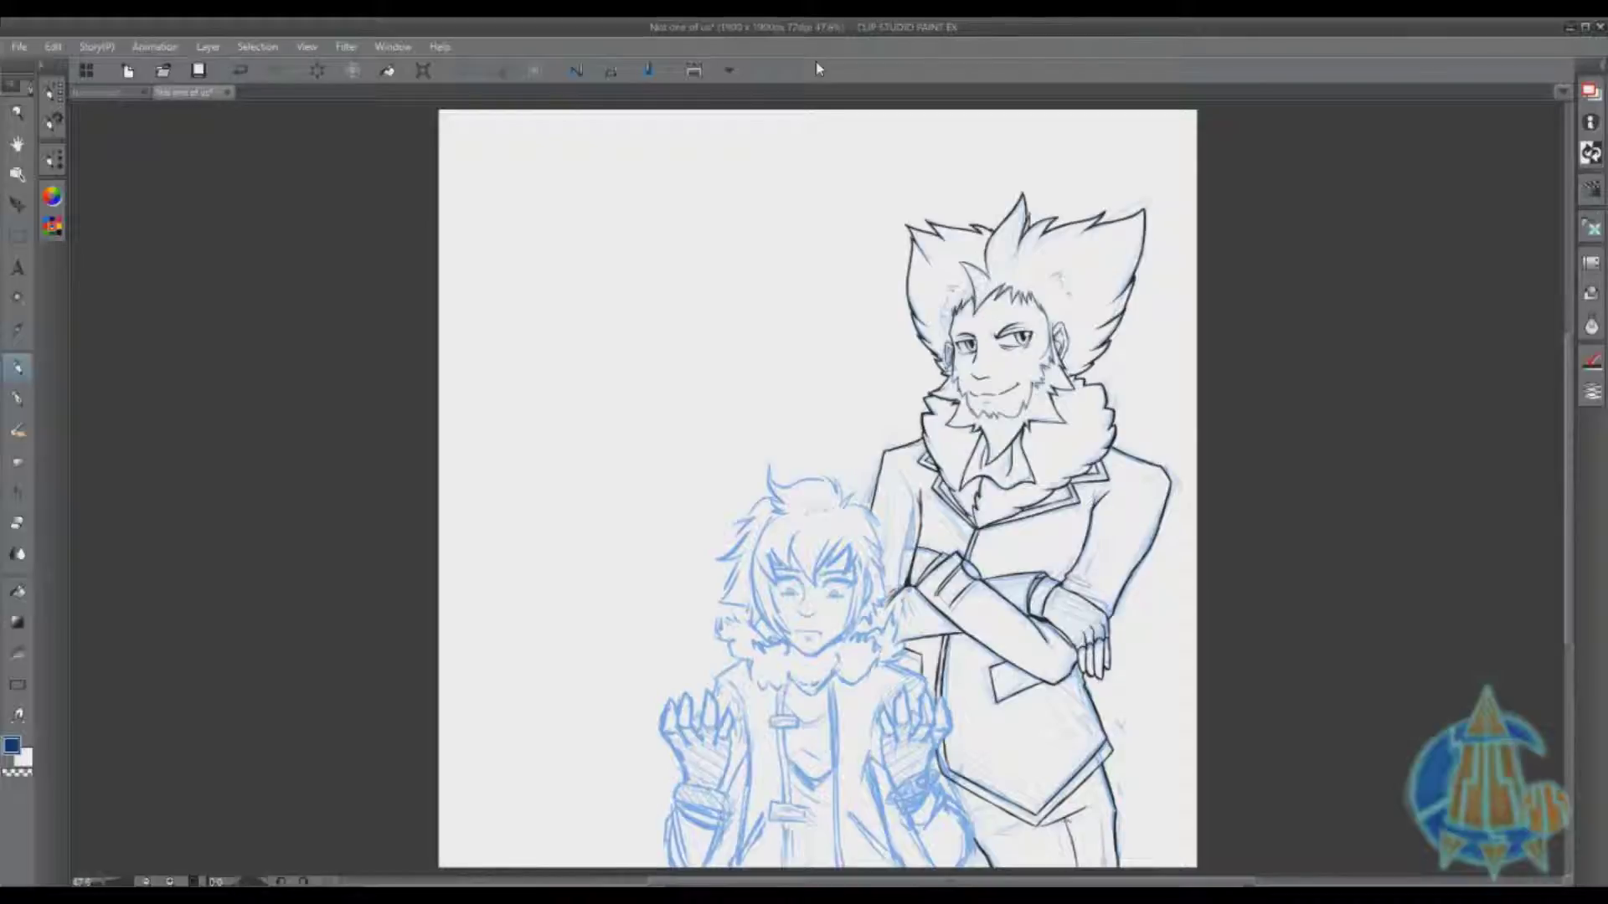
click(194, 70)
Review the brush tool's skin, ink and watercolor sub tools with their properties, return to the pencil tool, and collapse the sub tool dock.
click(53, 124)
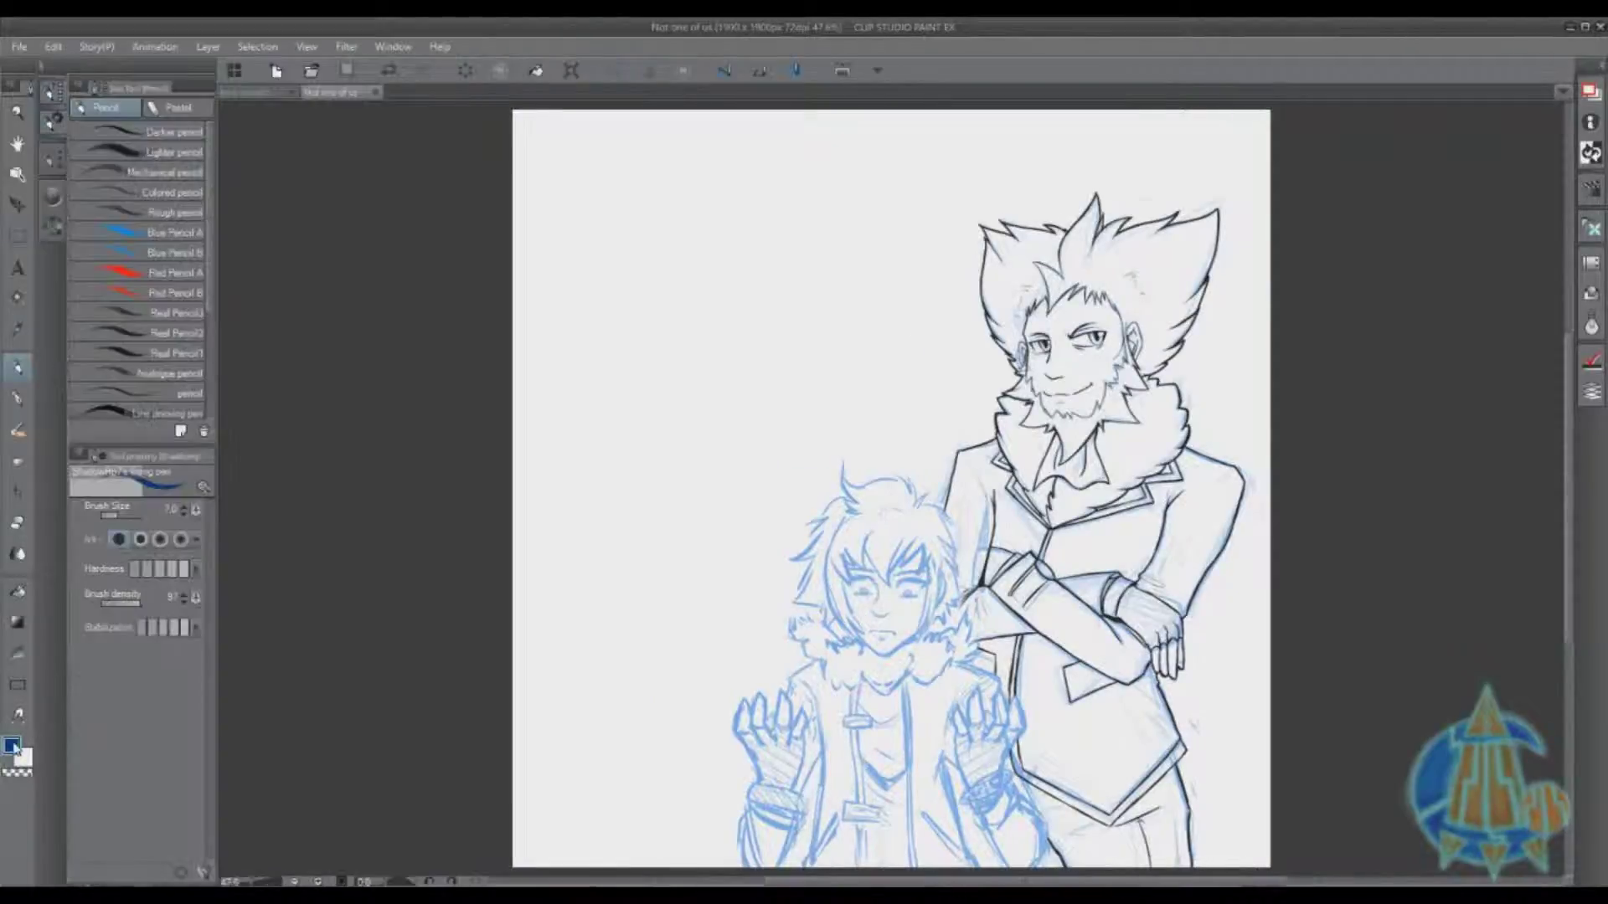
click(19, 400)
click(19, 431)
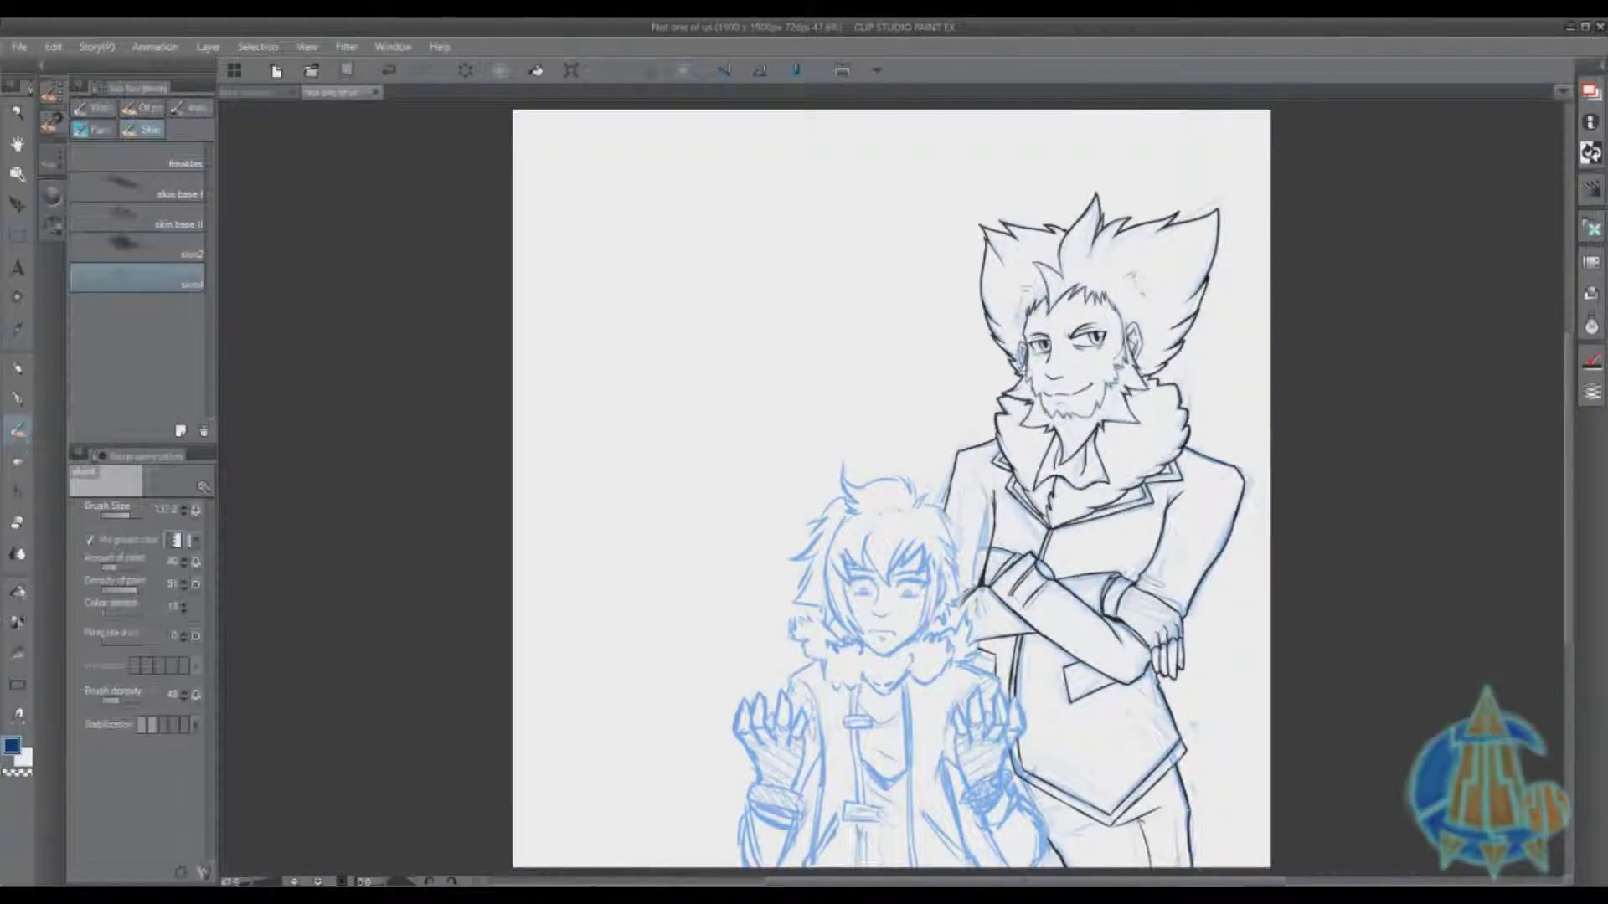
click(94, 129)
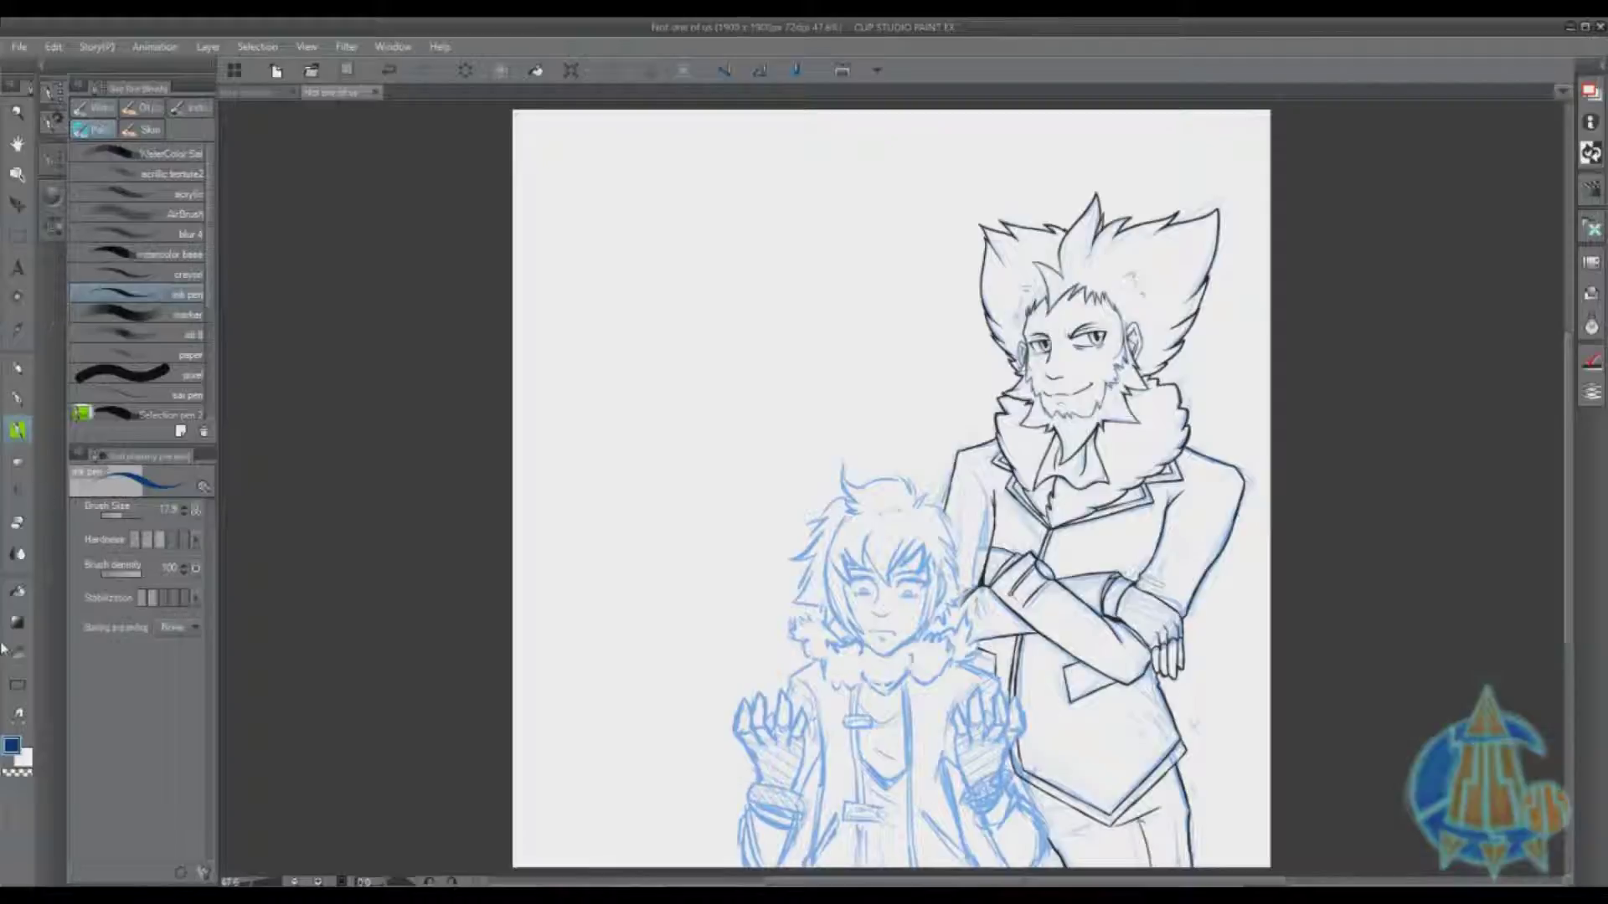
key(b)
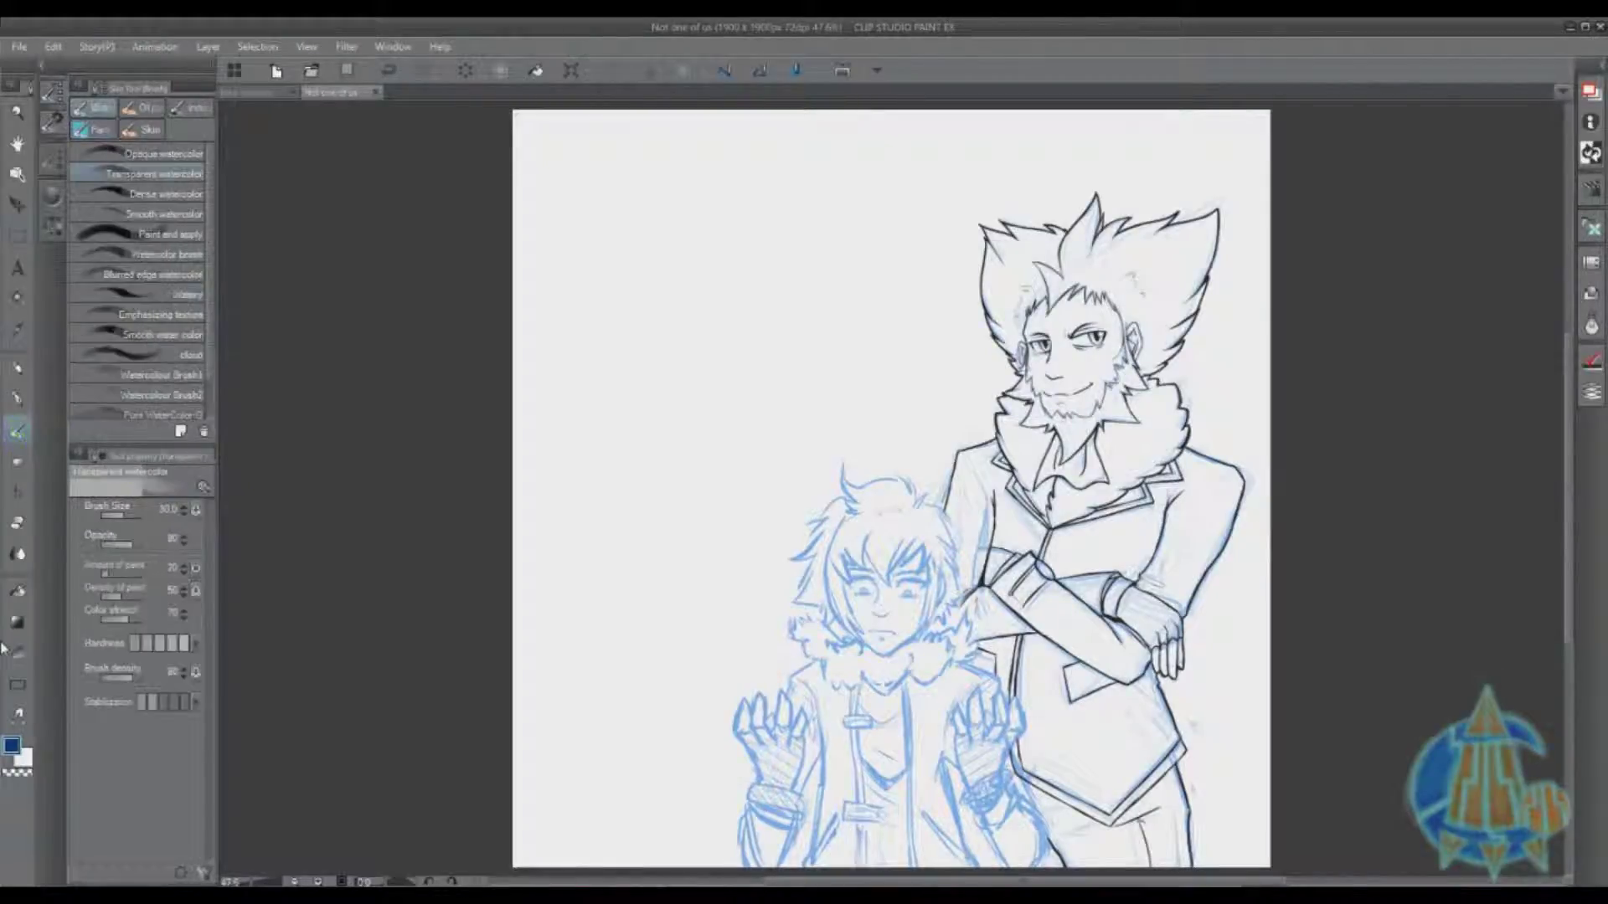
click(19, 368)
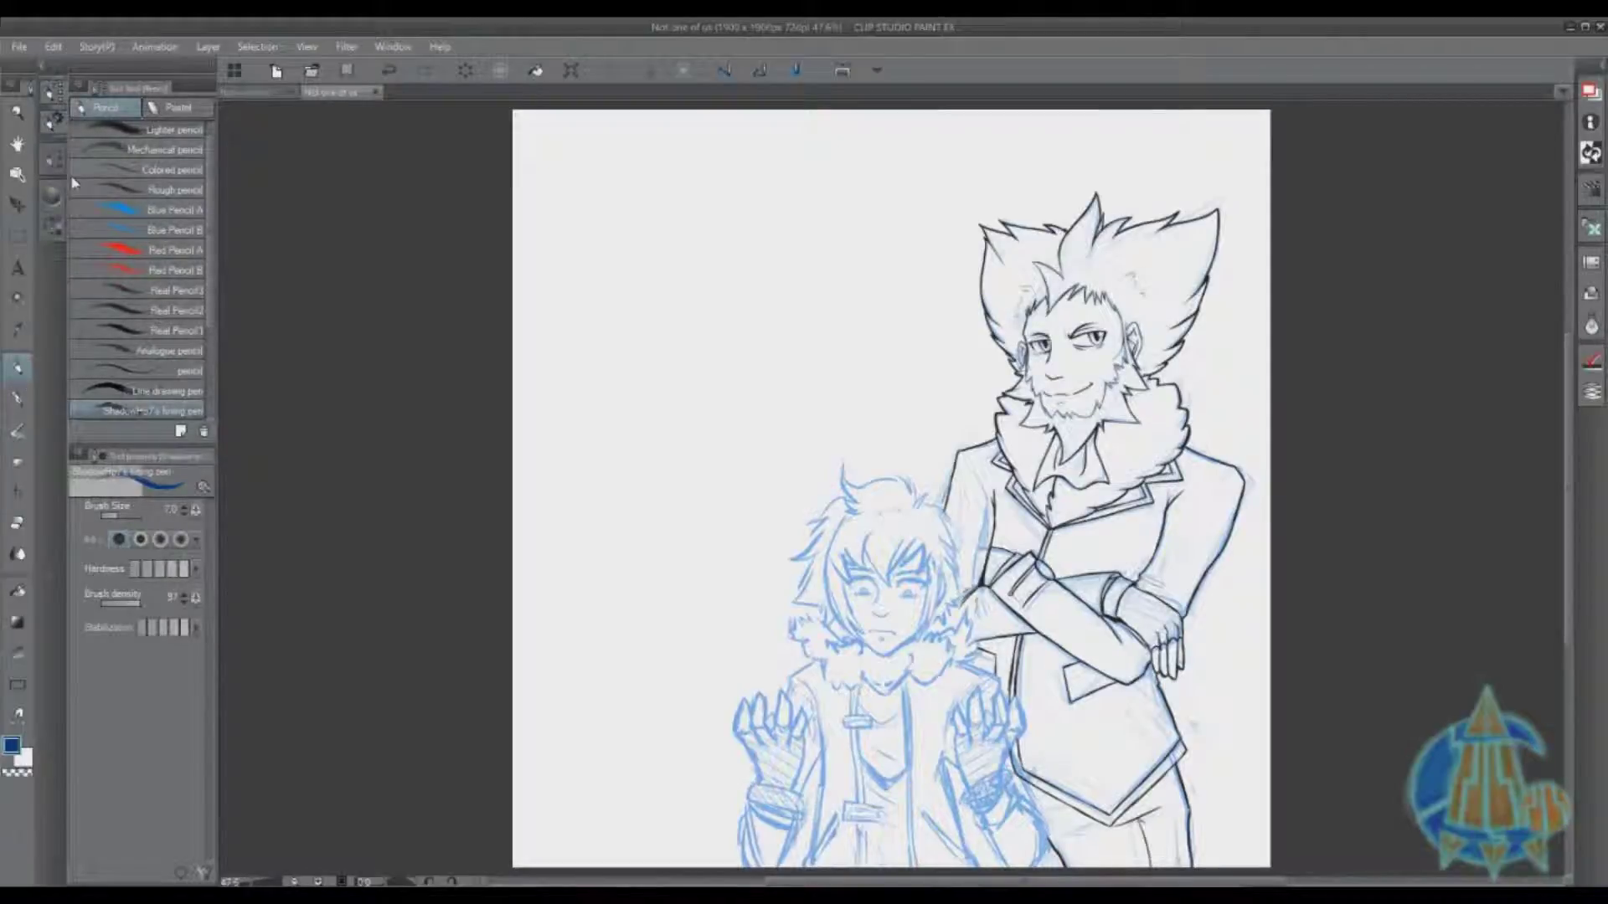
click(53, 161)
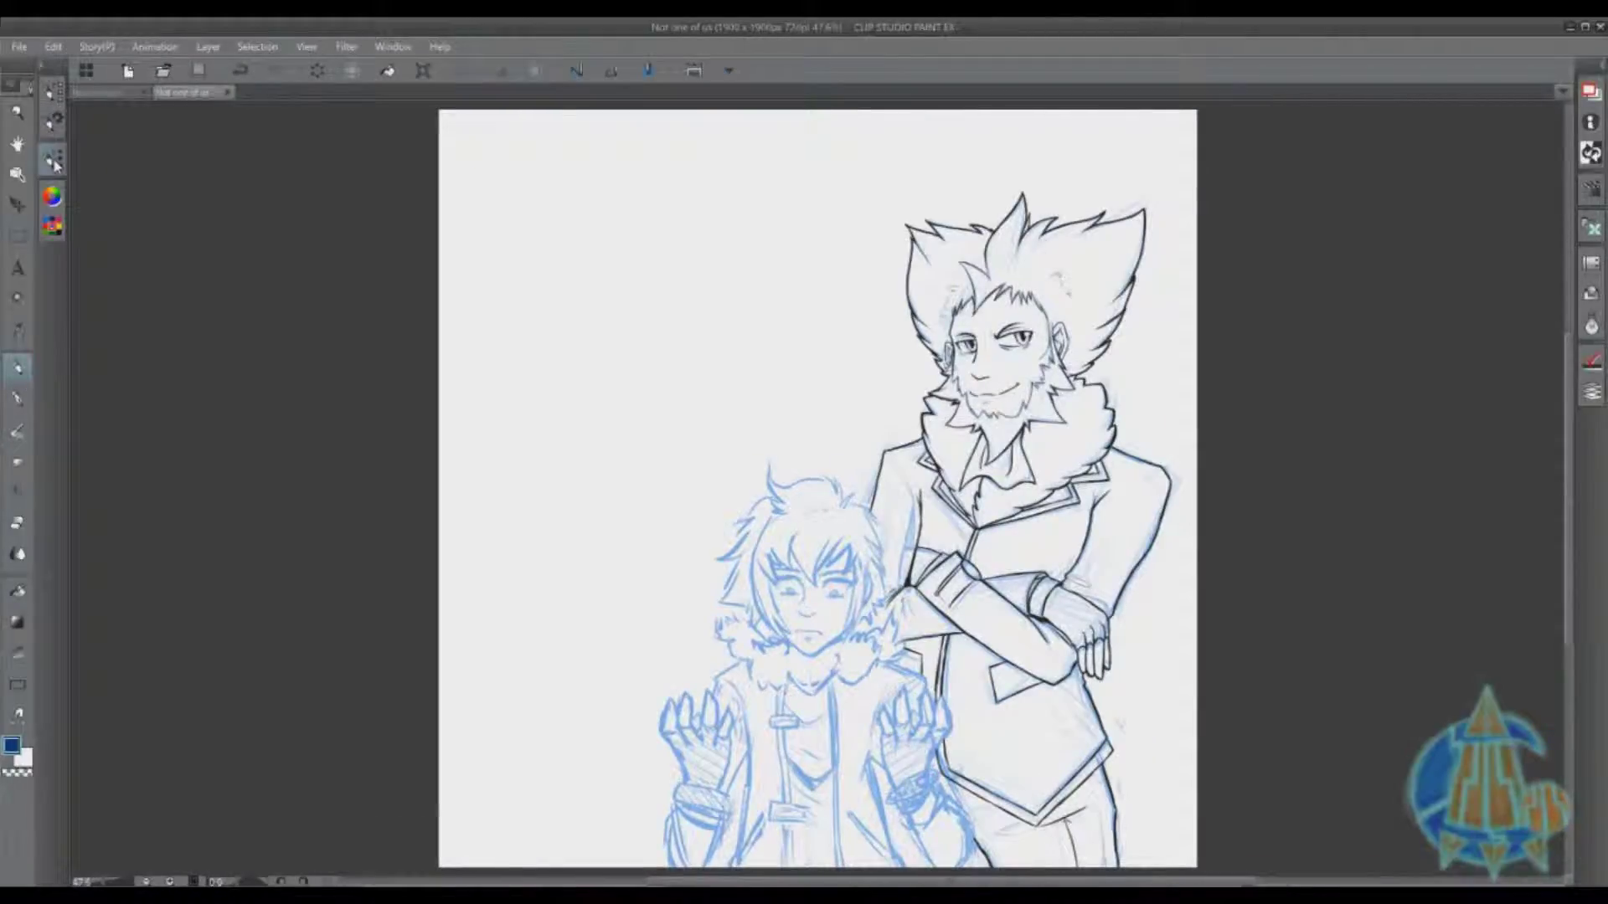